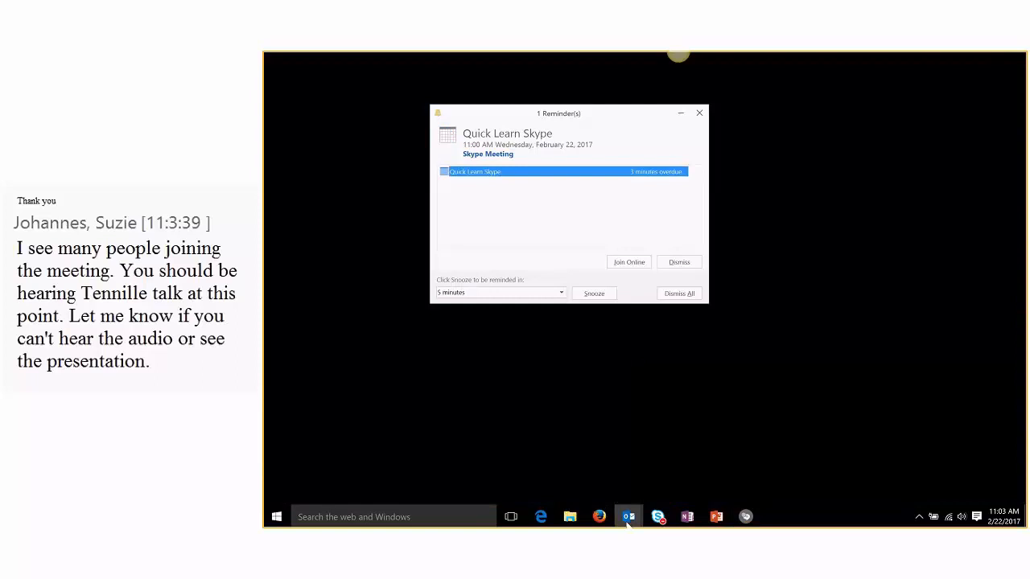
Step: Open the Quick Learn: Email Example message from the HTML Examples folder in its own window
click(560, 421)
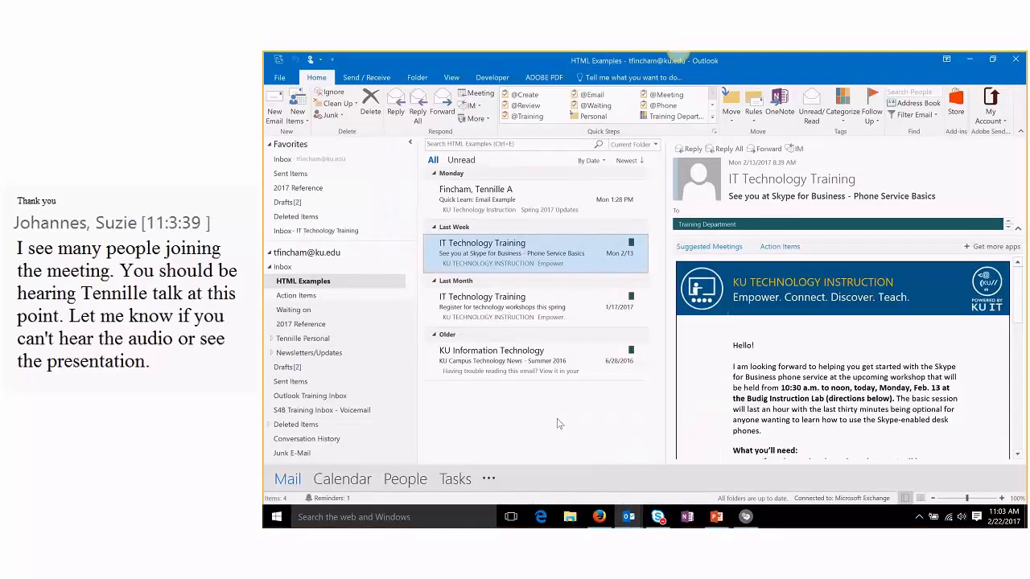
click(562, 207)
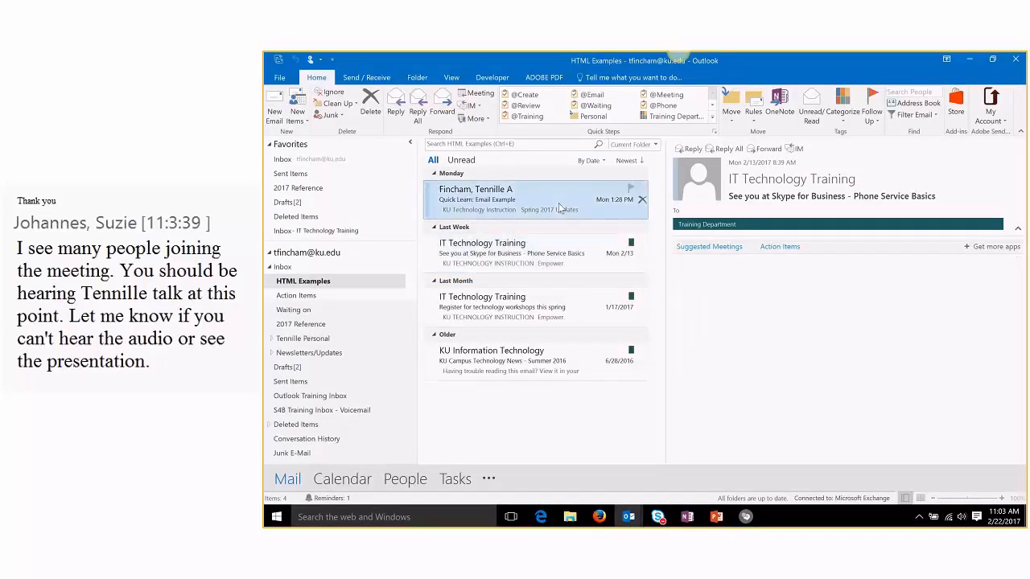
double_click(517, 199)
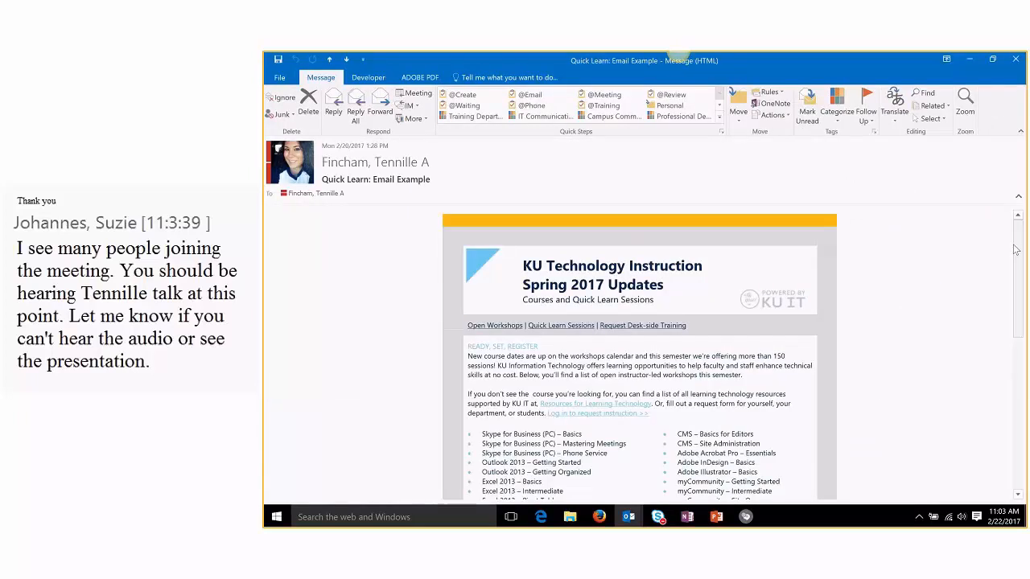
Step: Scroll through the Quick Learn example to review its layout, then minimize its window
scroll(1016, 276, down, 2)
scroll(1016, 275, up, 2)
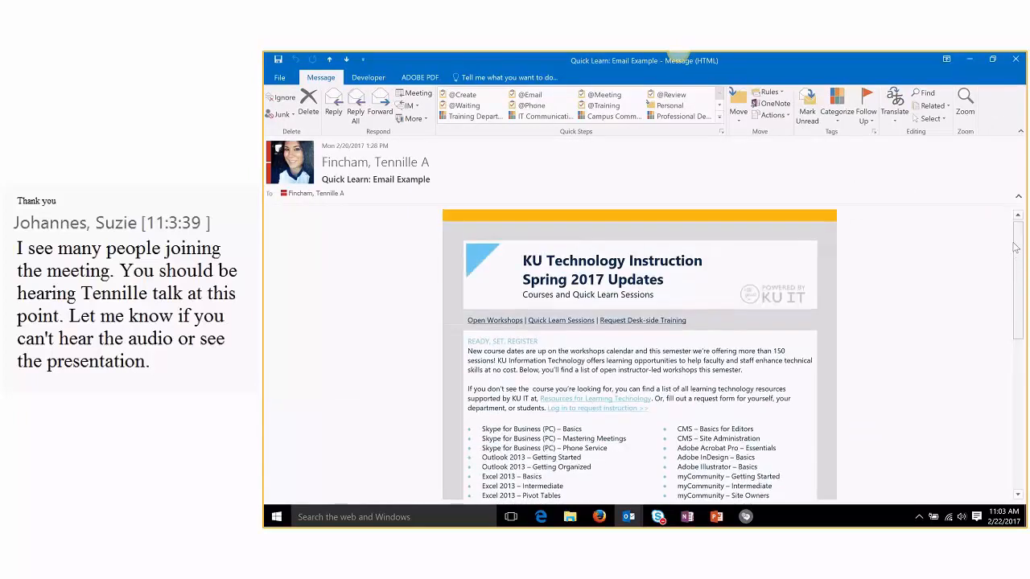
scroll(1015, 249, down, 1)
drag(1016, 268, 973, 245)
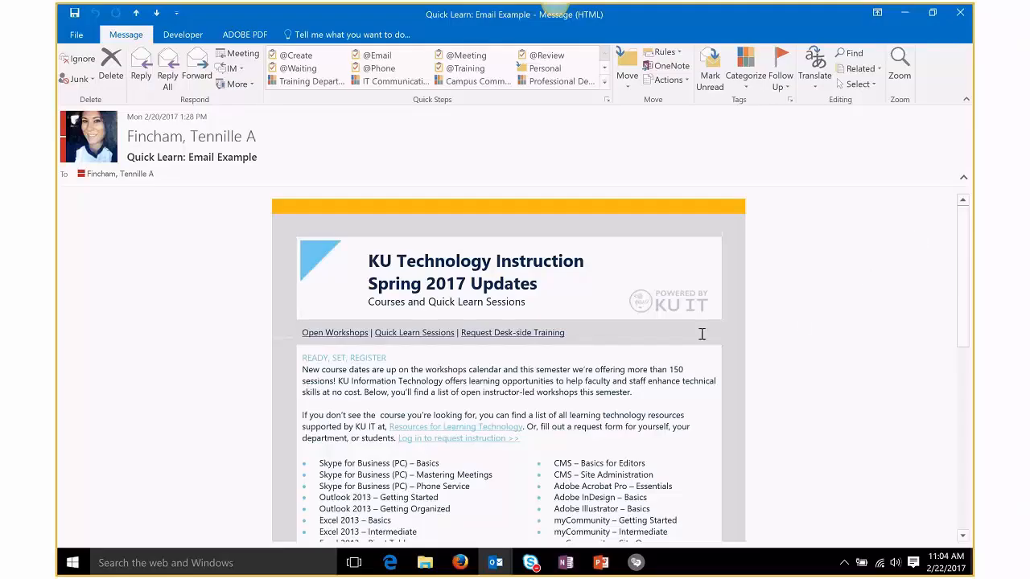
scroll(821, 322, down, 3)
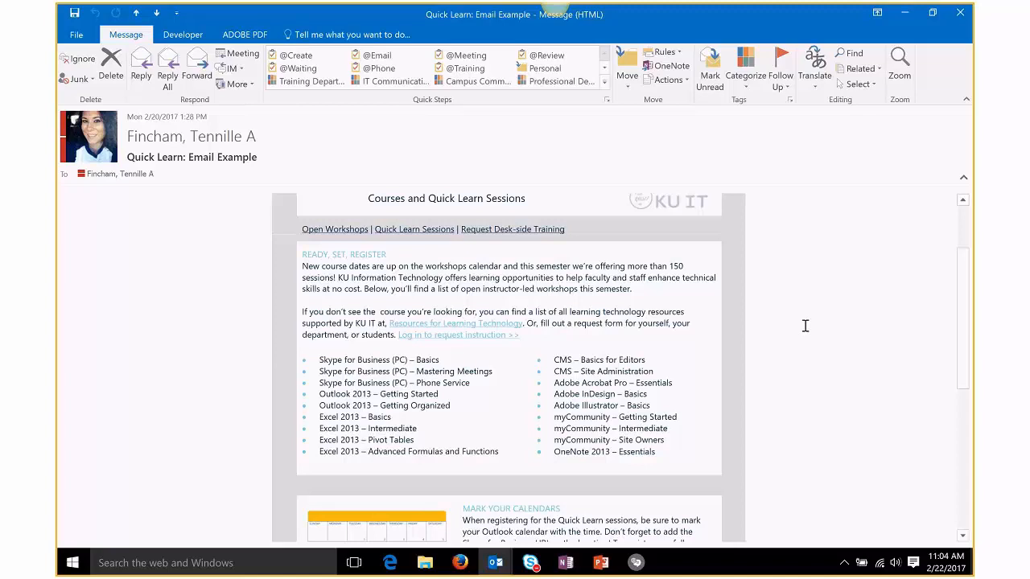
scroll(804, 326, down, 2)
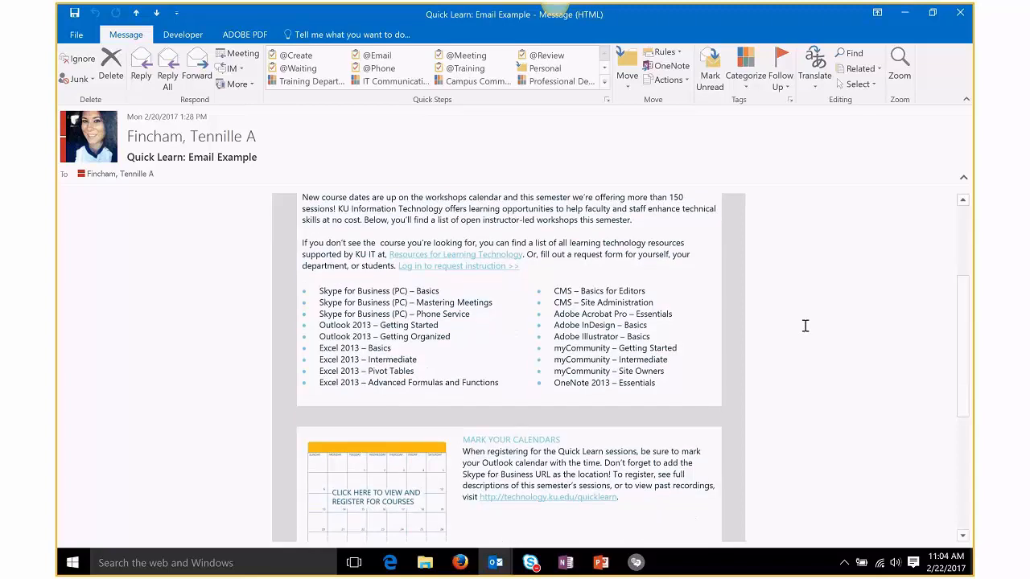
scroll(804, 326, down, 2)
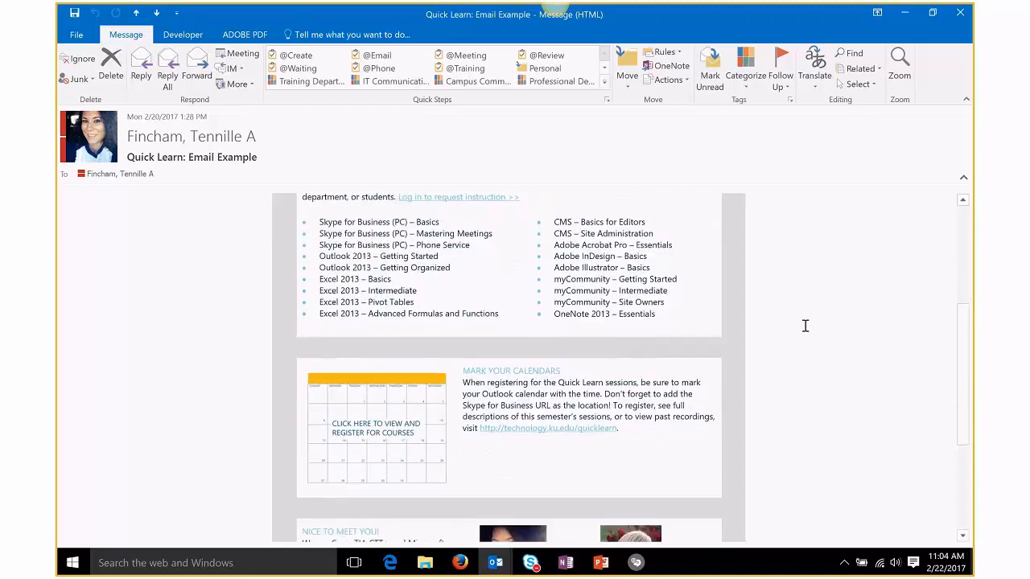
scroll(804, 325, down, 7)
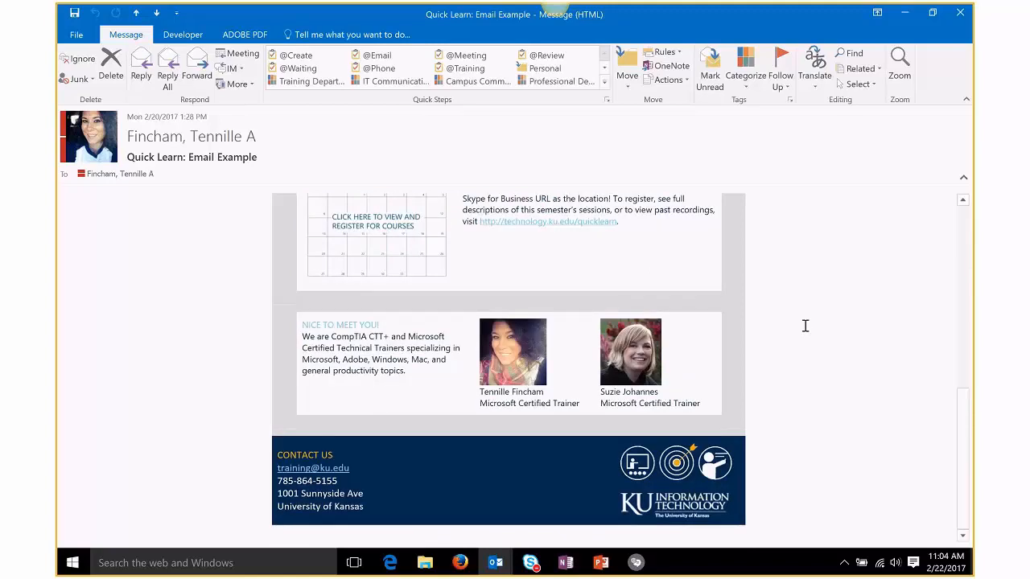
scroll(805, 326, up, 7)
scroll(804, 326, up, 7)
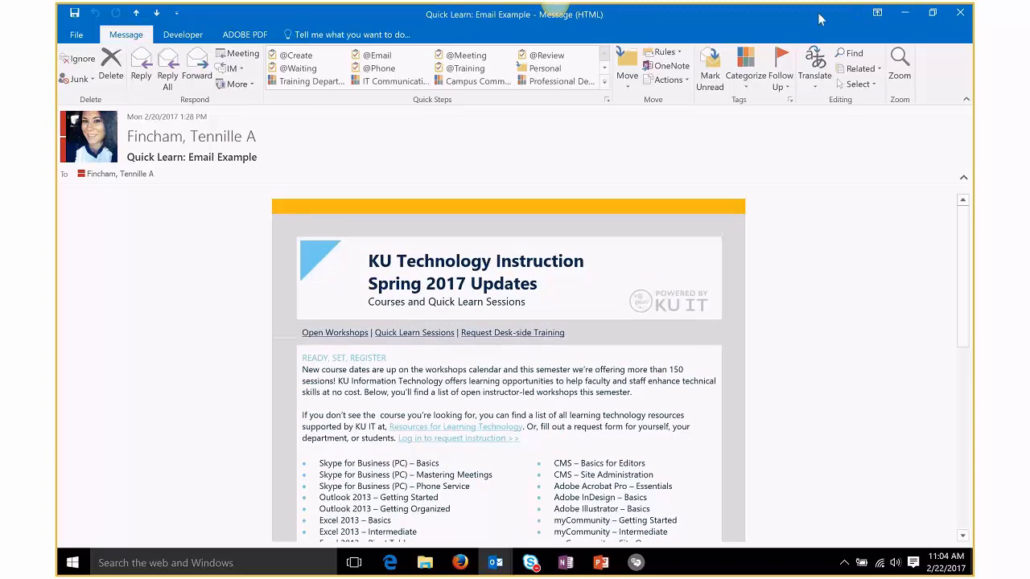
click(905, 14)
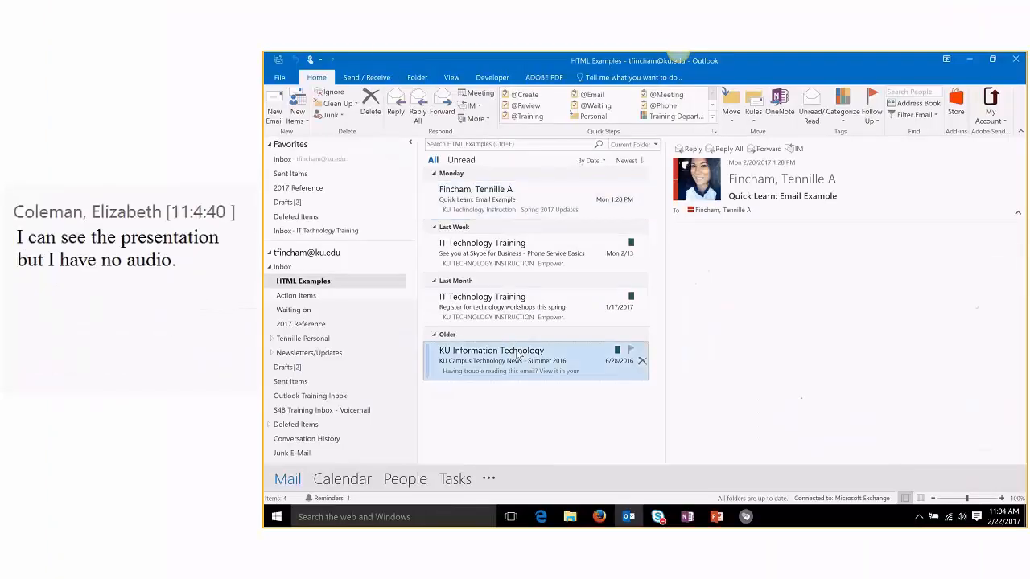
Step: Open the KU Campus Technology News - Summer 2016 newsletter full-screen, read through it, and close it
double_click(544, 347)
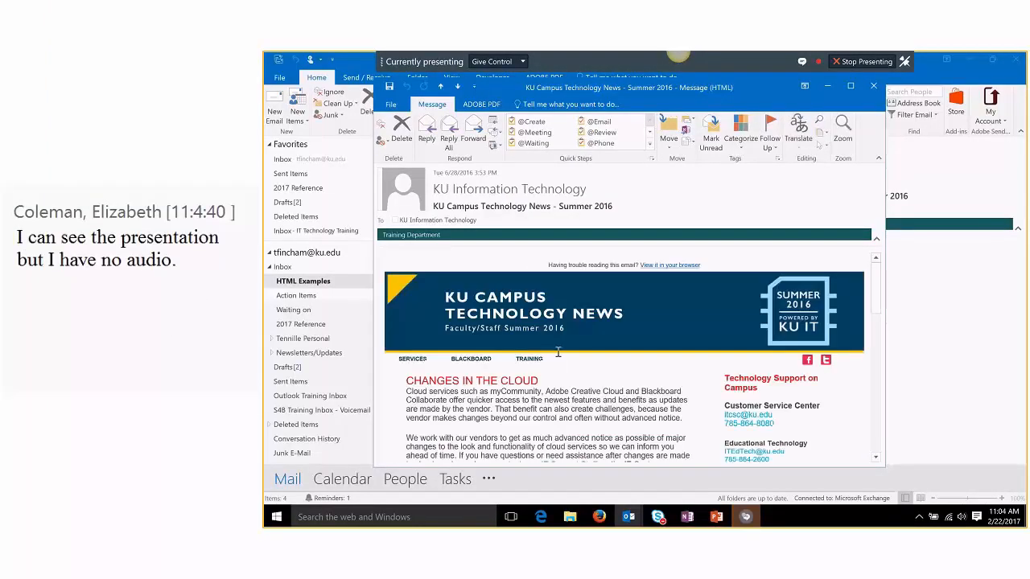
click(850, 86)
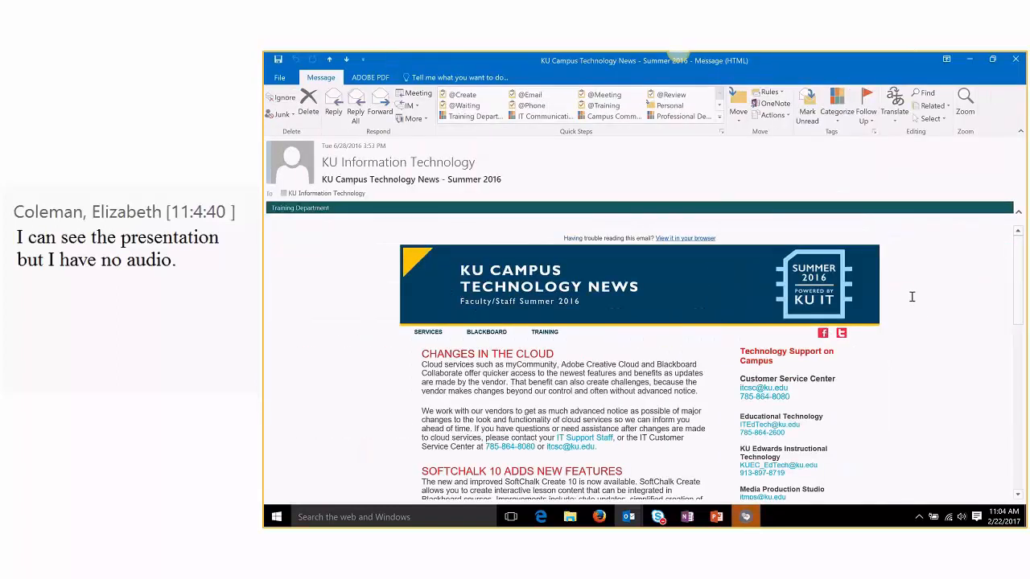
scroll(916, 293, down, 1)
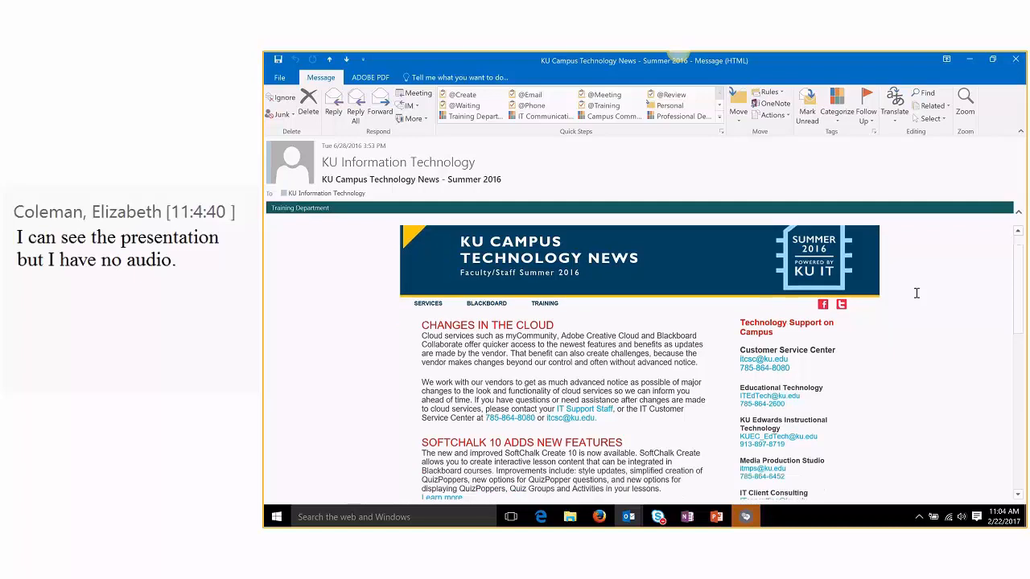
scroll(916, 293, up, 1)
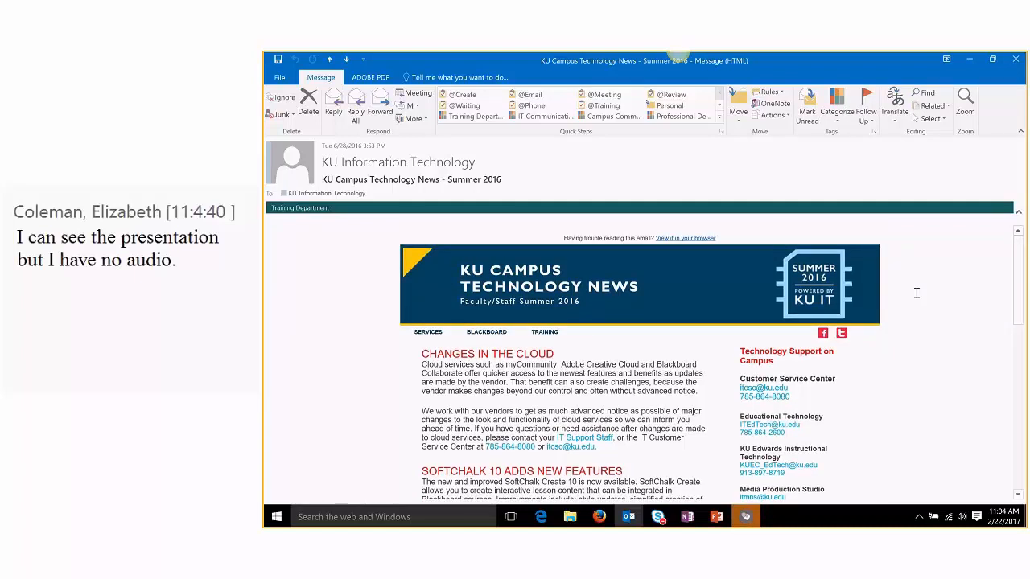
scroll(915, 293, down, 1)
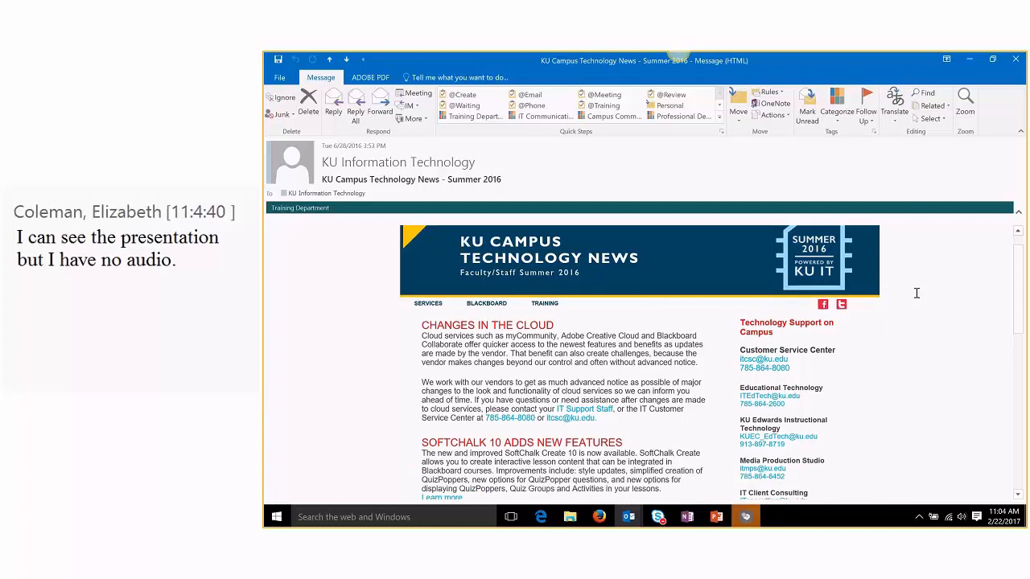
scroll(915, 293, down, 4)
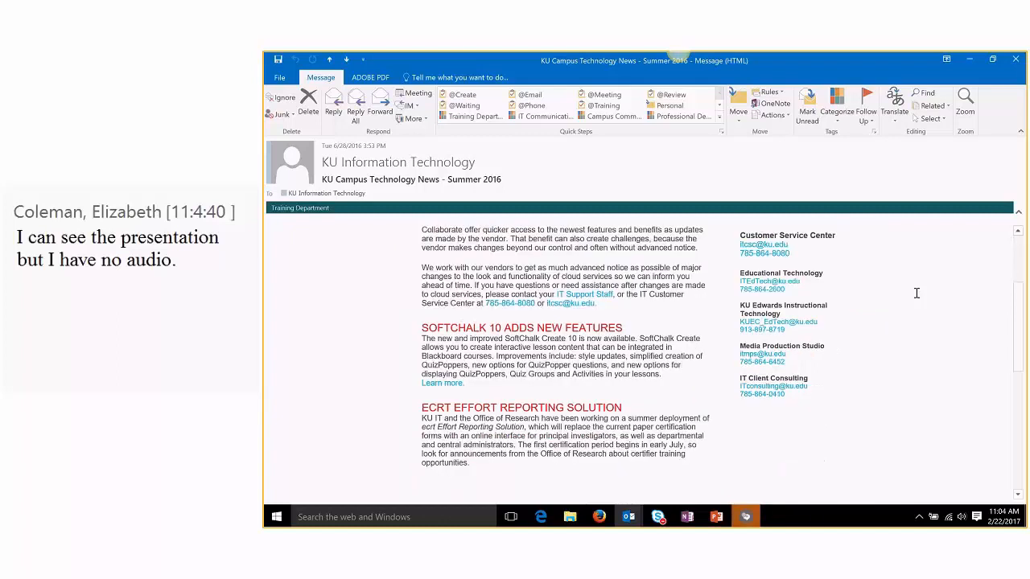
scroll(915, 293, up, 3)
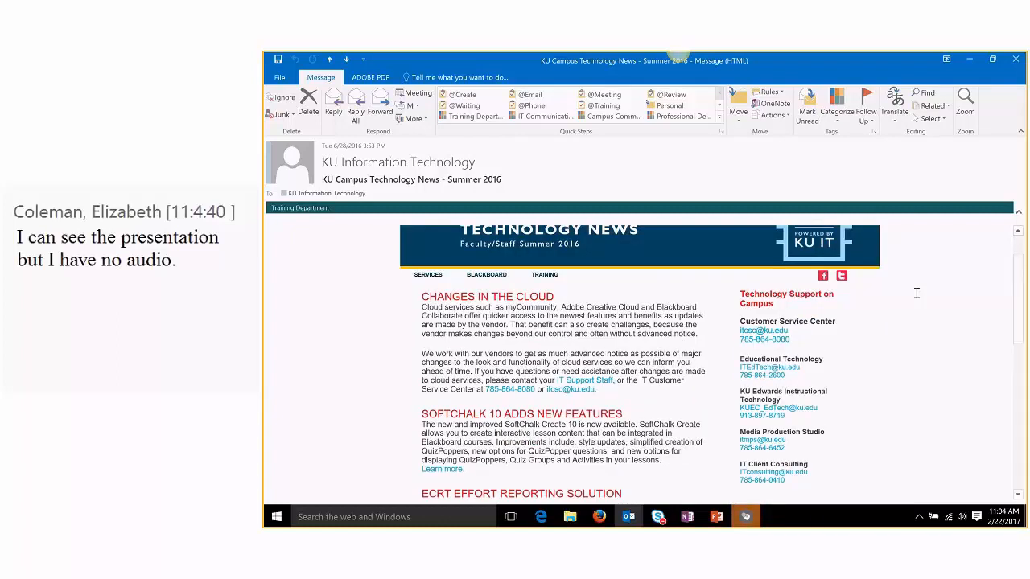
scroll(915, 293, down, 1)
scroll(915, 293, down, 8)
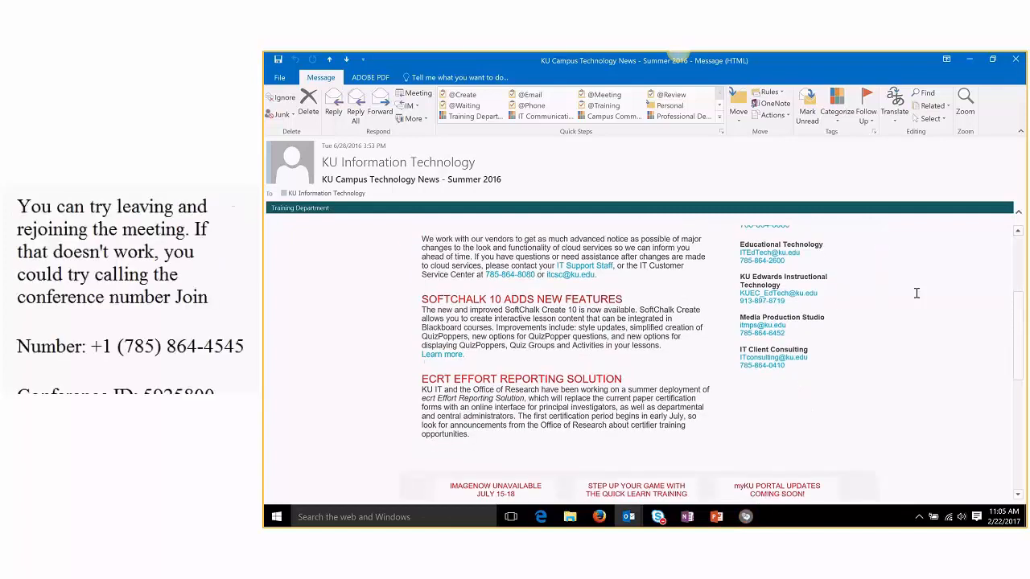
scroll(916, 292, down, 6)
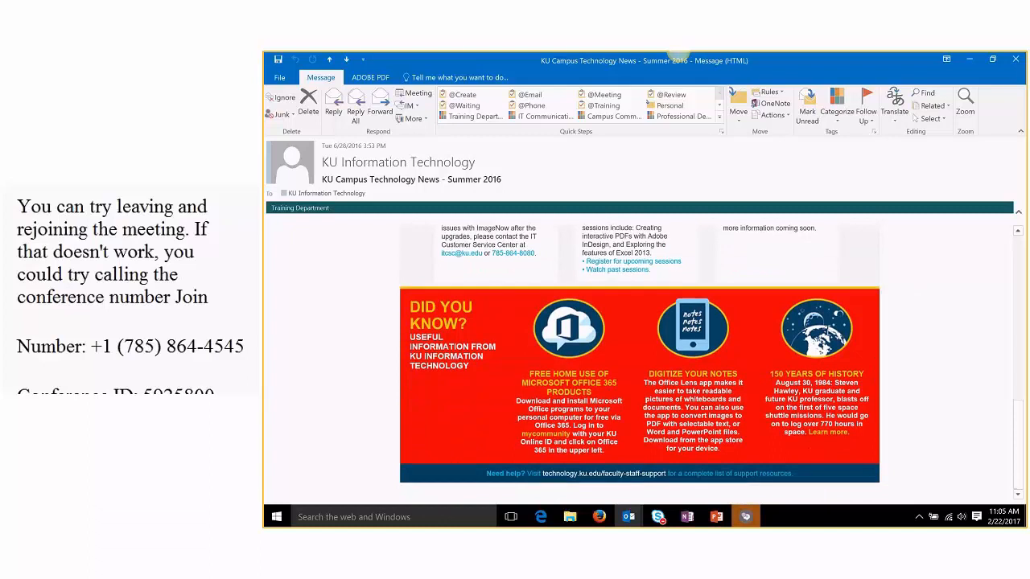
scroll(907, 361, up, 14)
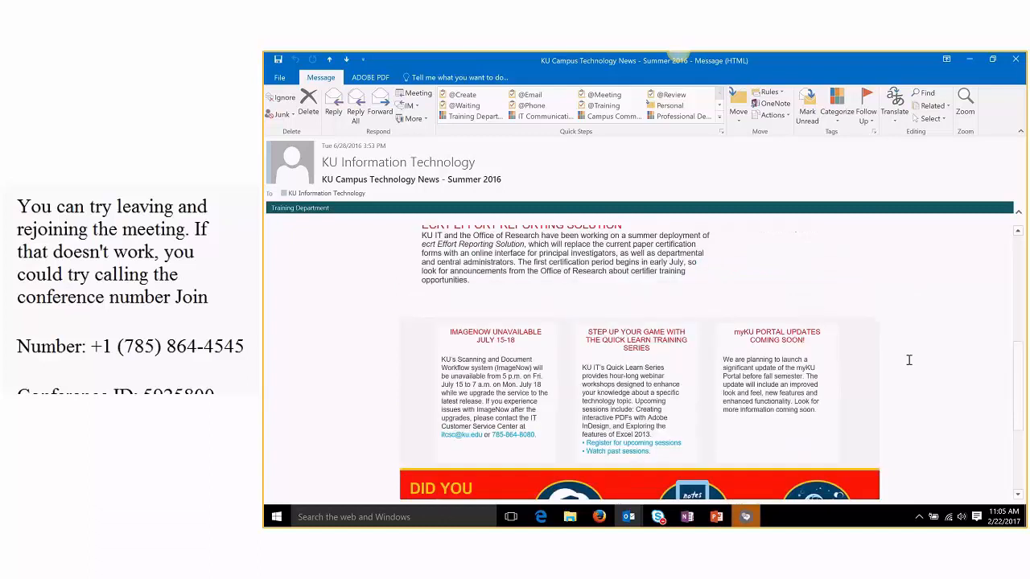
scroll(910, 359, up, 3)
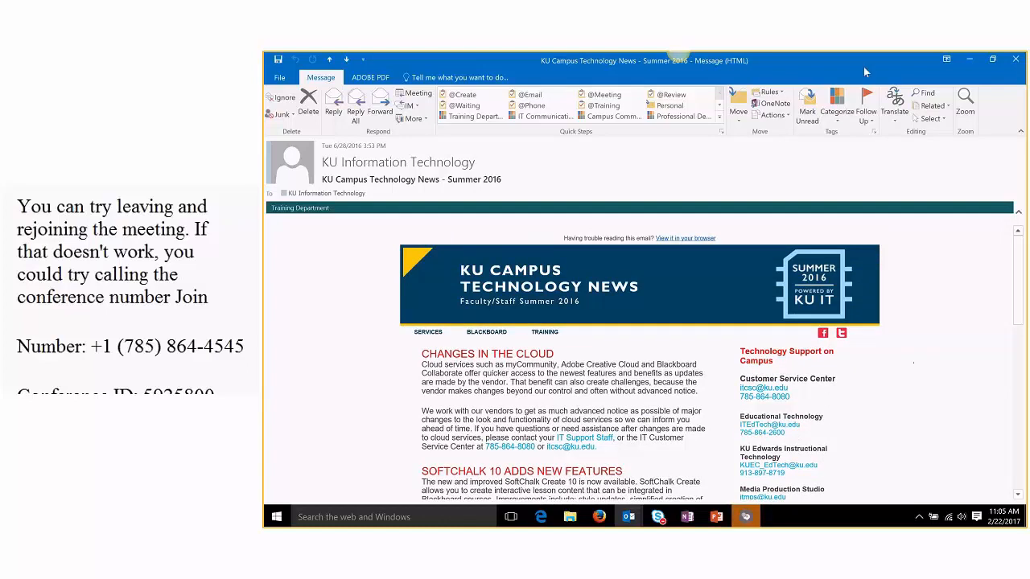
click(1015, 61)
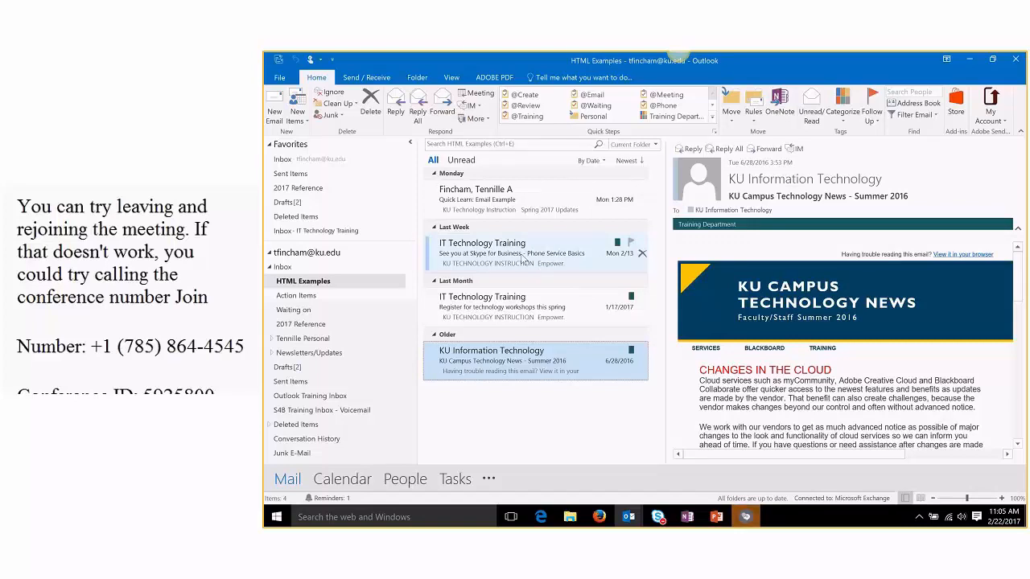
Step: Open the Skype for Business - Phone Service Basics message, scroll through it, and minimize it
double_click(522, 257)
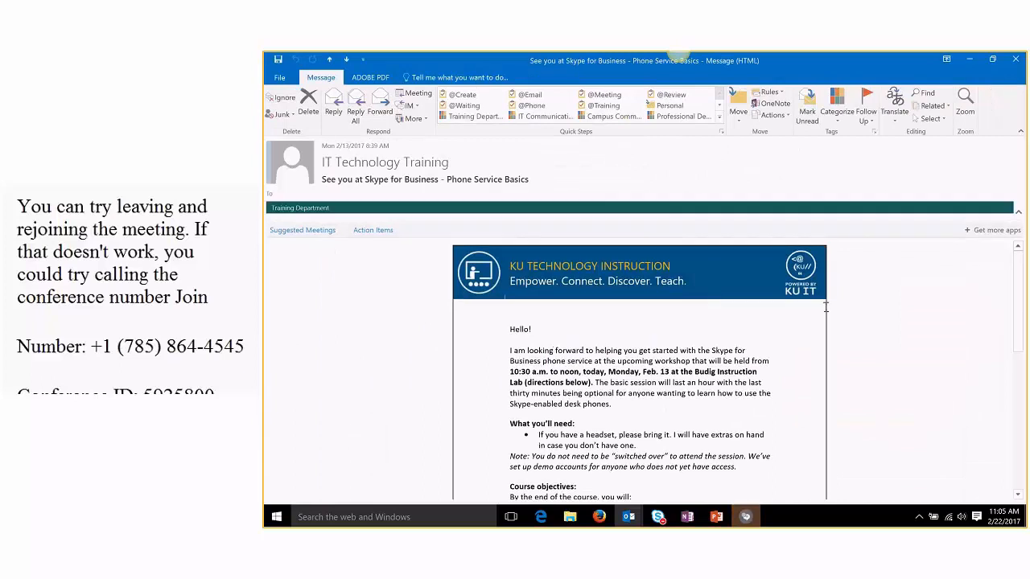
mouse_move(1019, 270)
mouse_down()
mouse_move(1020, 283)
mouse_move(1021, 272)
mouse_up()
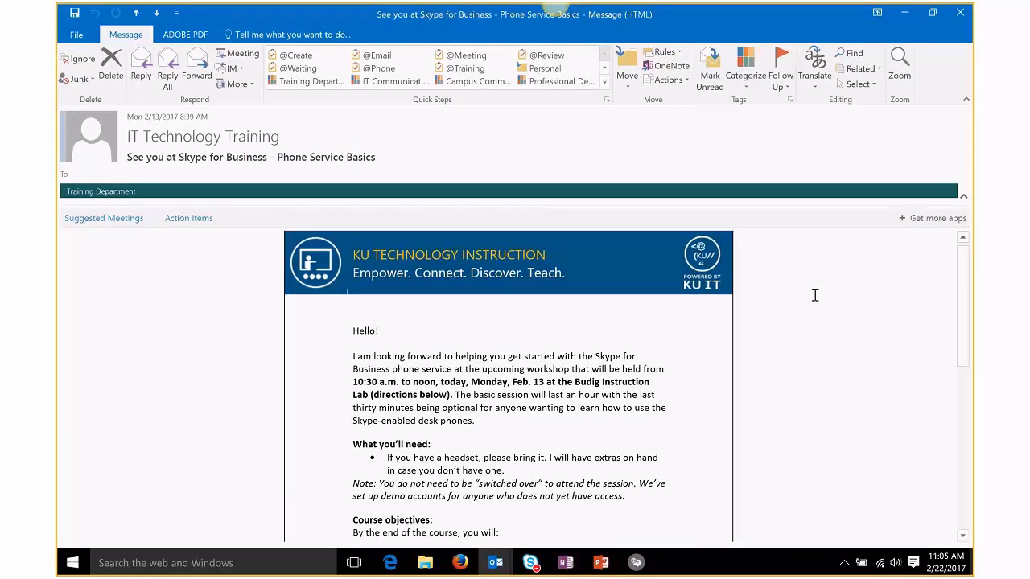
drag(963, 267, 962, 262)
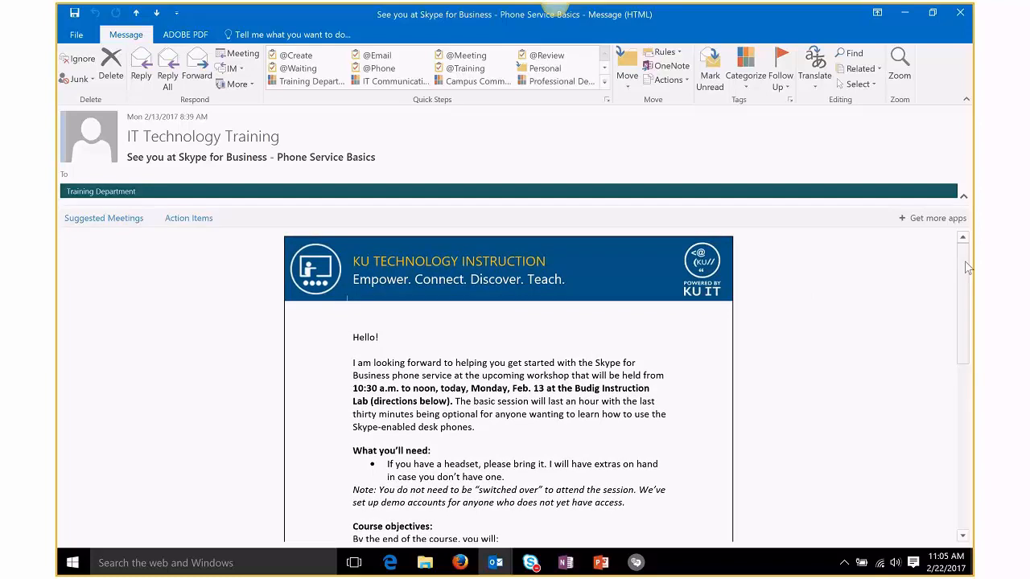
drag(967, 267, 948, 423)
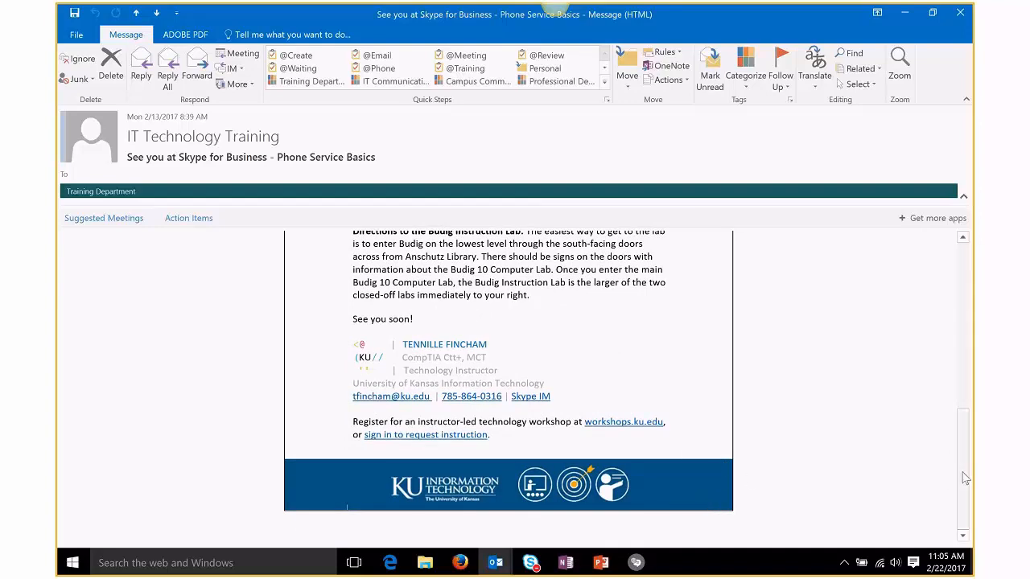
drag(965, 478, 973, 266)
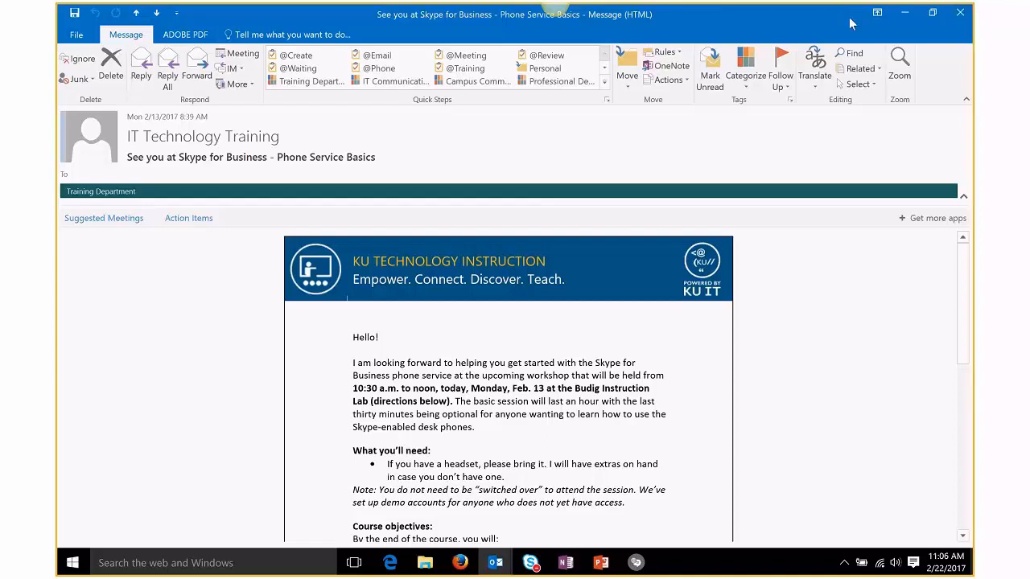
click(908, 14)
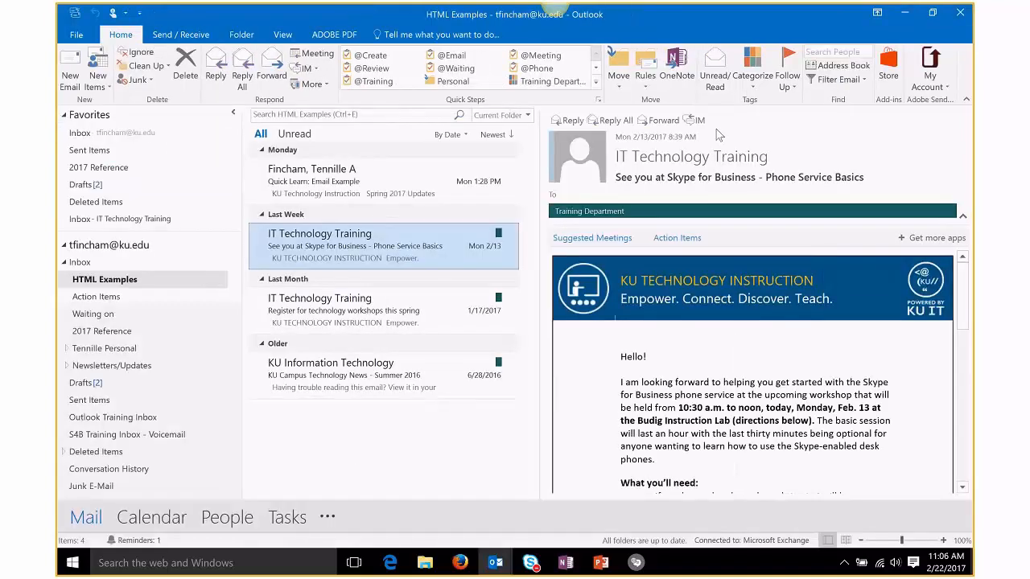
Step: Reopen the Quick Learn example, then start a maximized new message with its signature deleted
click(377, 173)
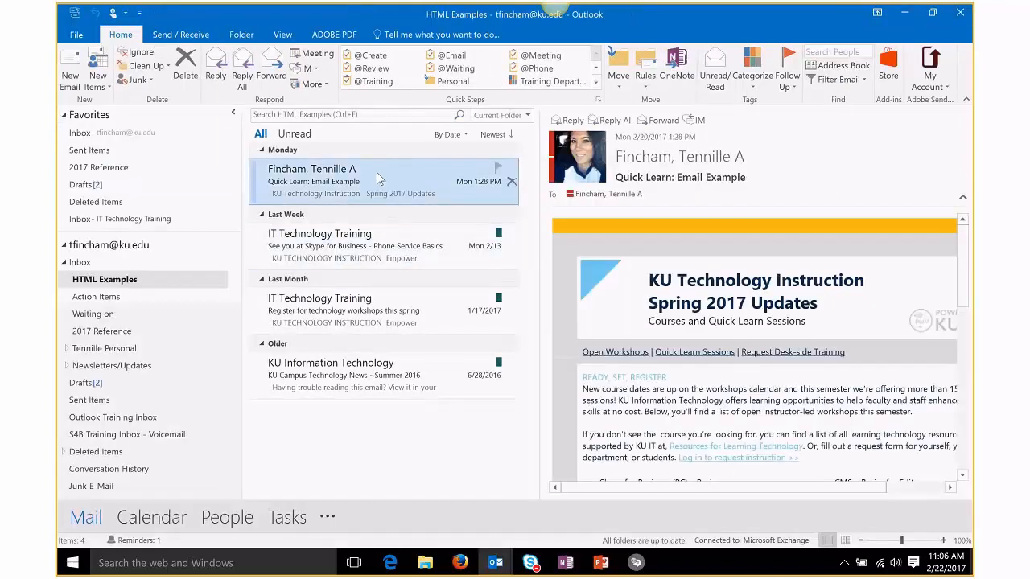
double_click(376, 172)
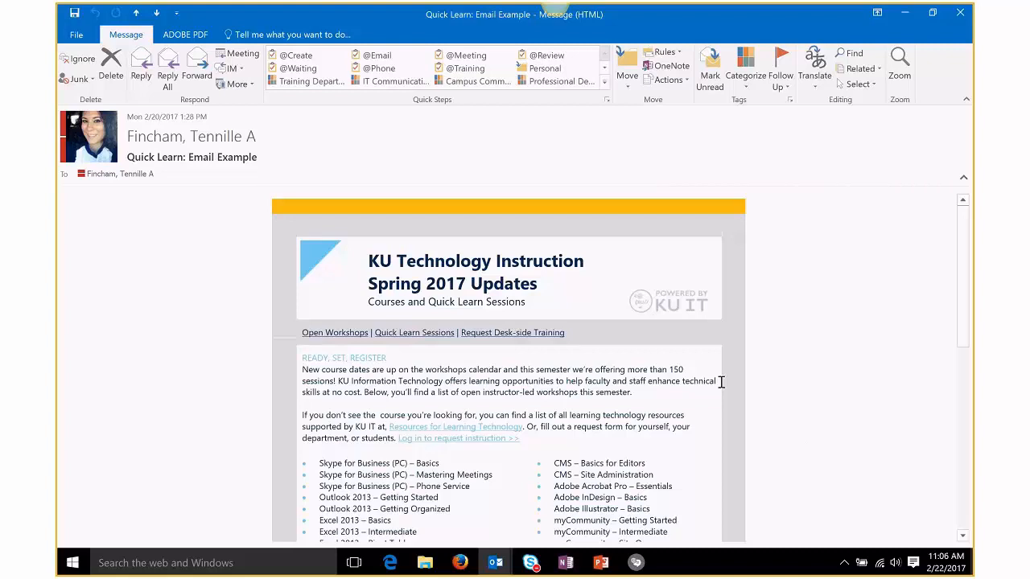
key(ctrl+shift+m)
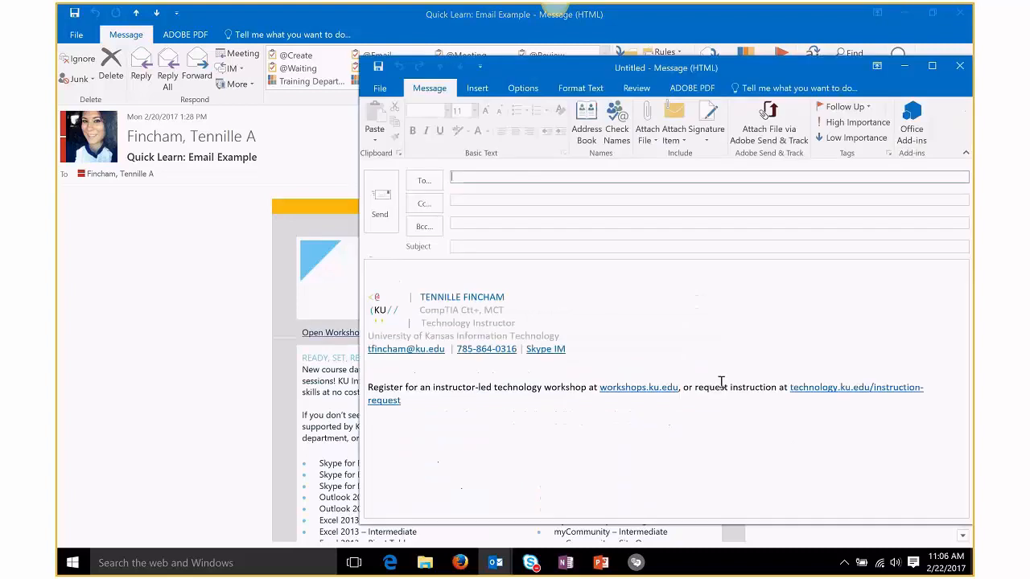
click(931, 66)
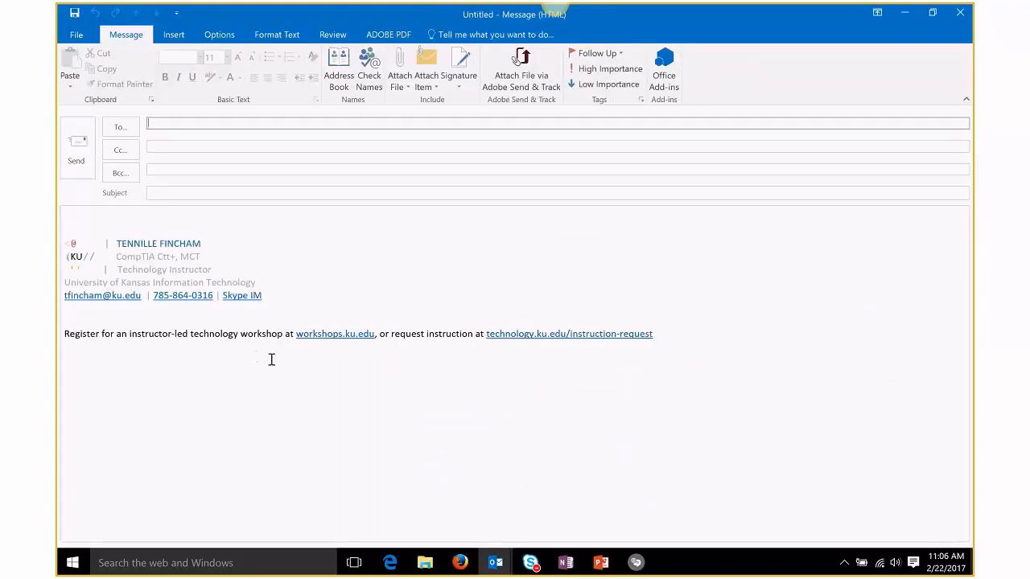
drag(668, 338, 85, 232)
key(Delete)
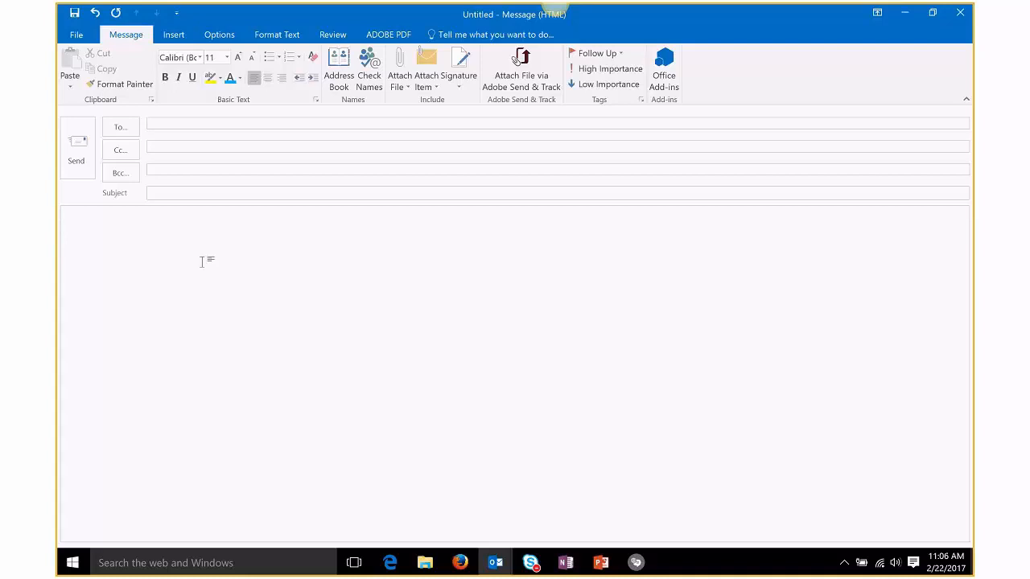
Step: Insert a 3-column by 7-row table into the message body from the Insert tab
click(174, 36)
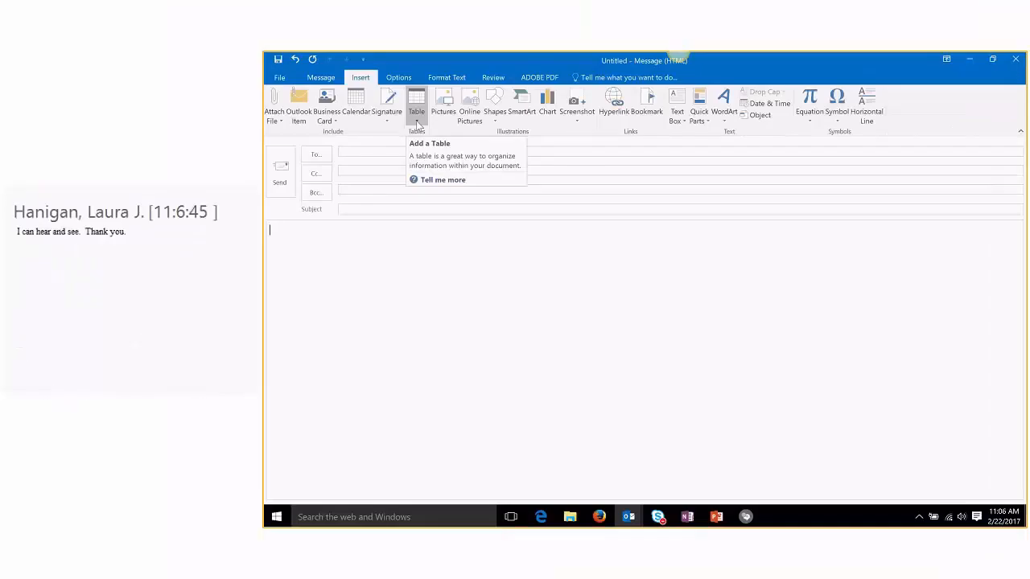
click(417, 120)
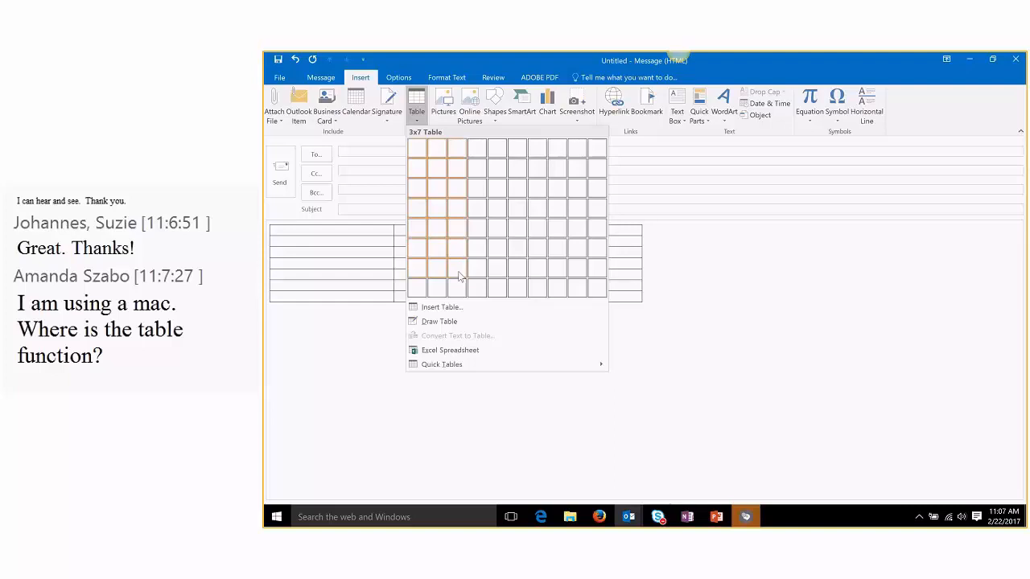
click(458, 276)
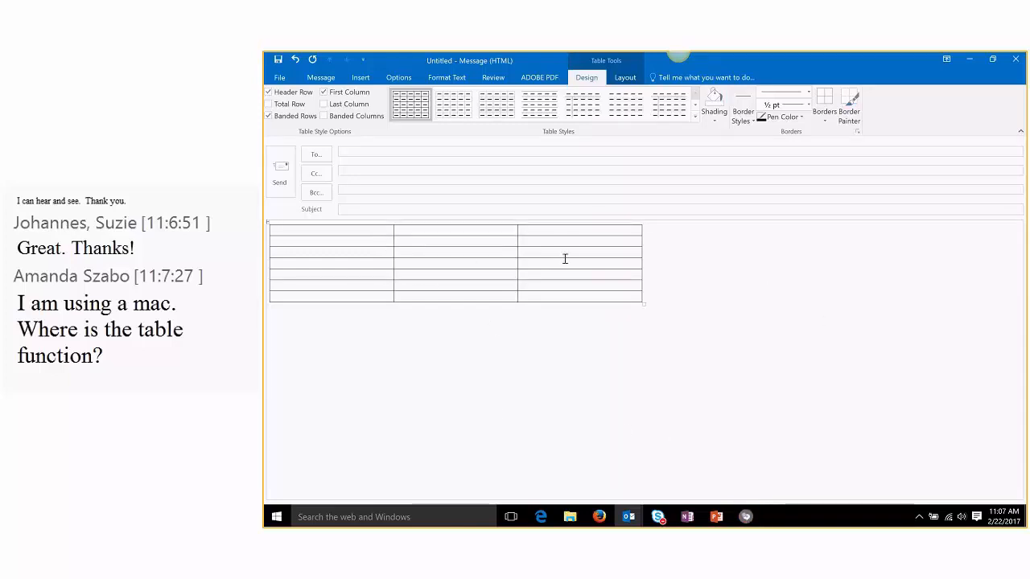
Step: Select the whole table and centre it in the message body
click(268, 224)
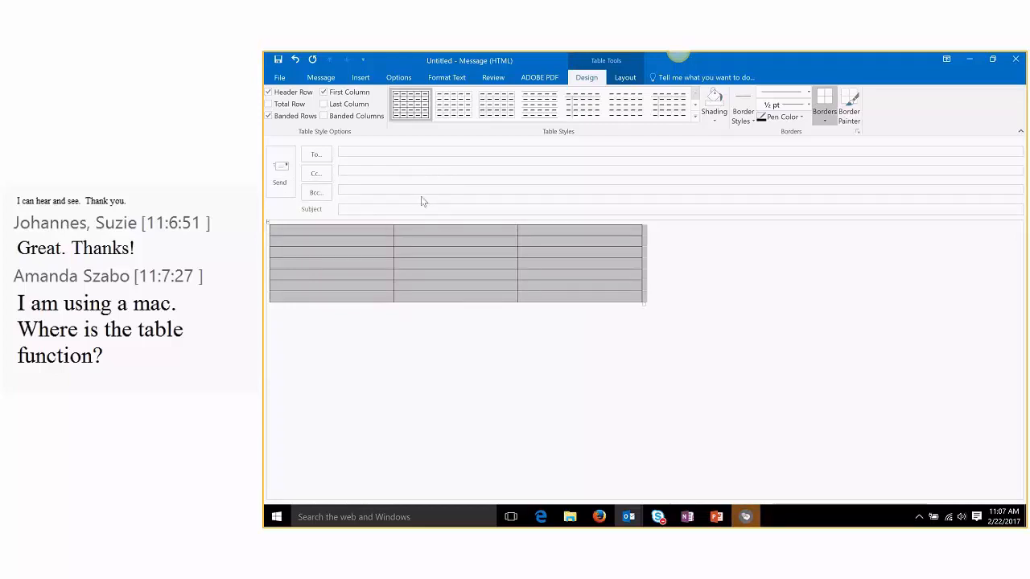
click(325, 80)
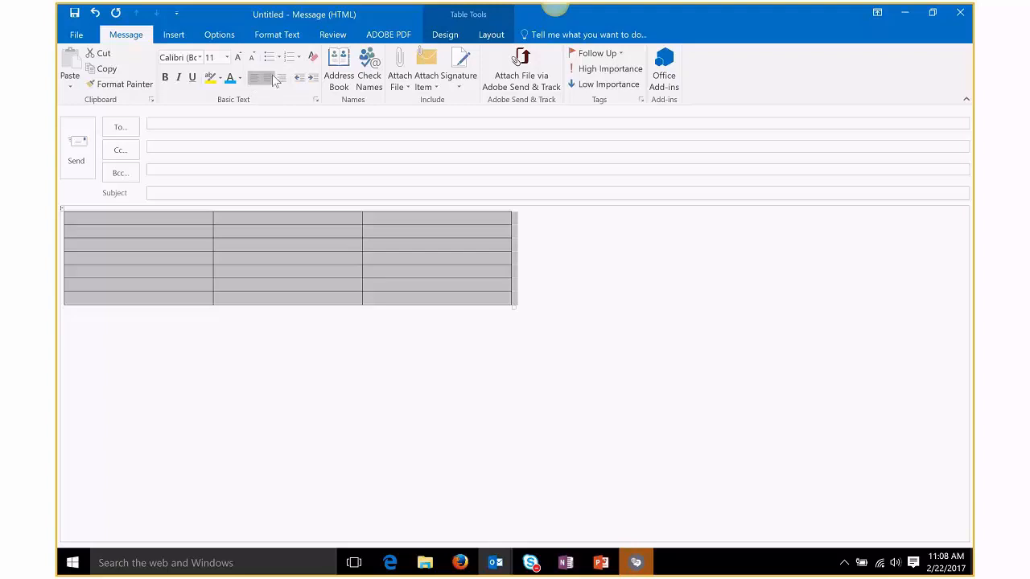
click(268, 81)
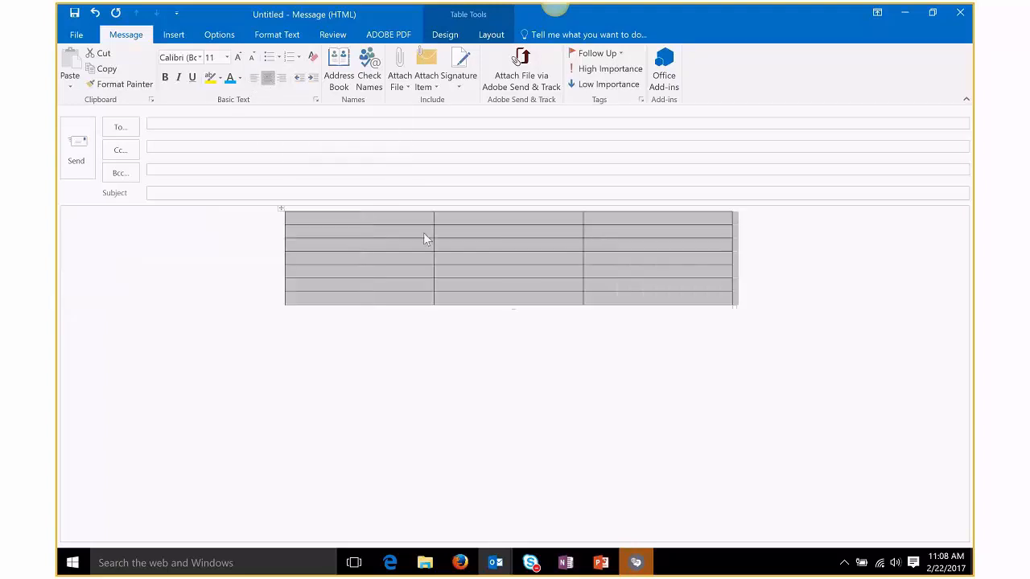
click(475, 218)
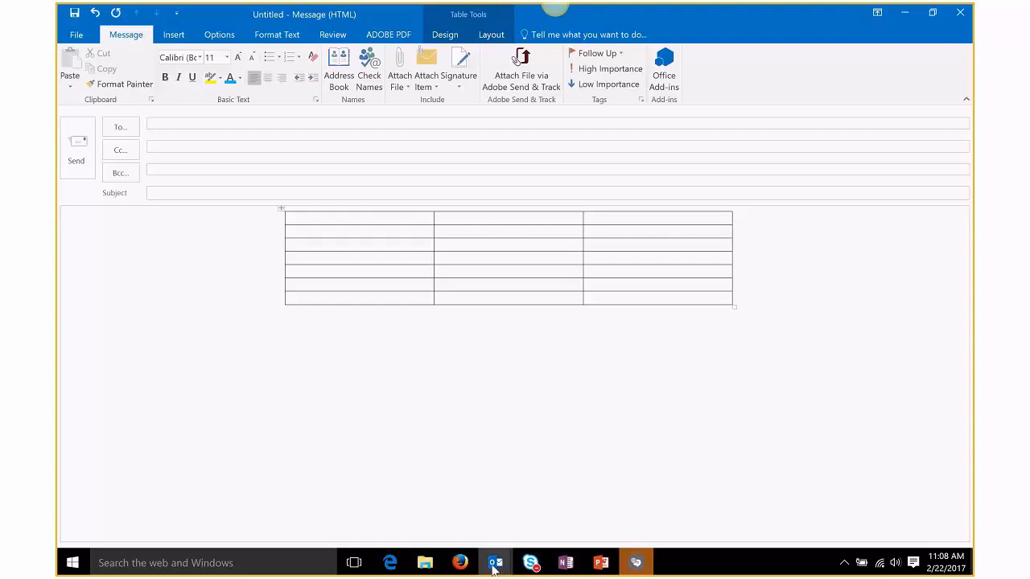
mouse_move(495, 562)
click(496, 464)
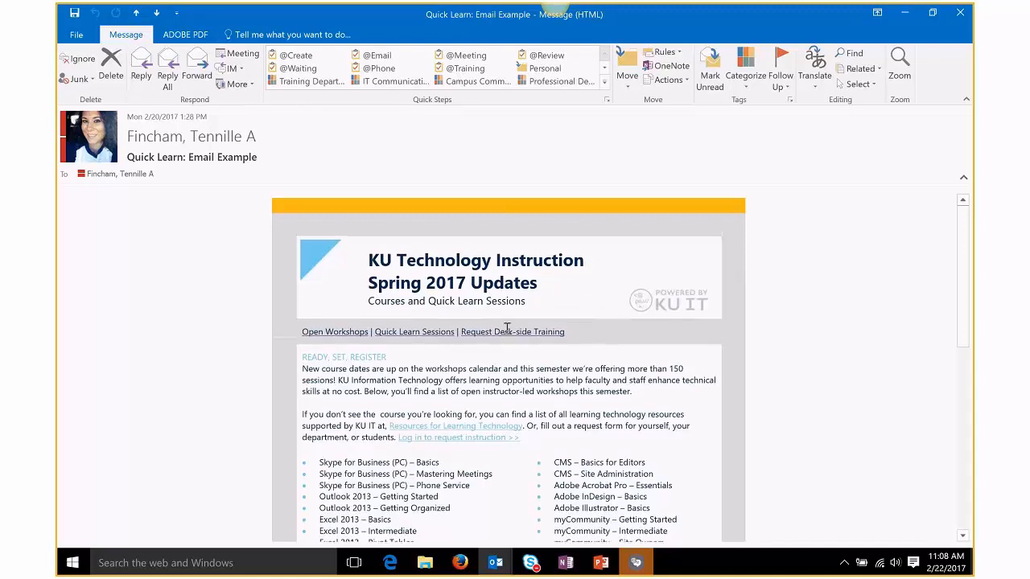
scroll(507, 328, down, 3)
scroll(506, 328, down, 3)
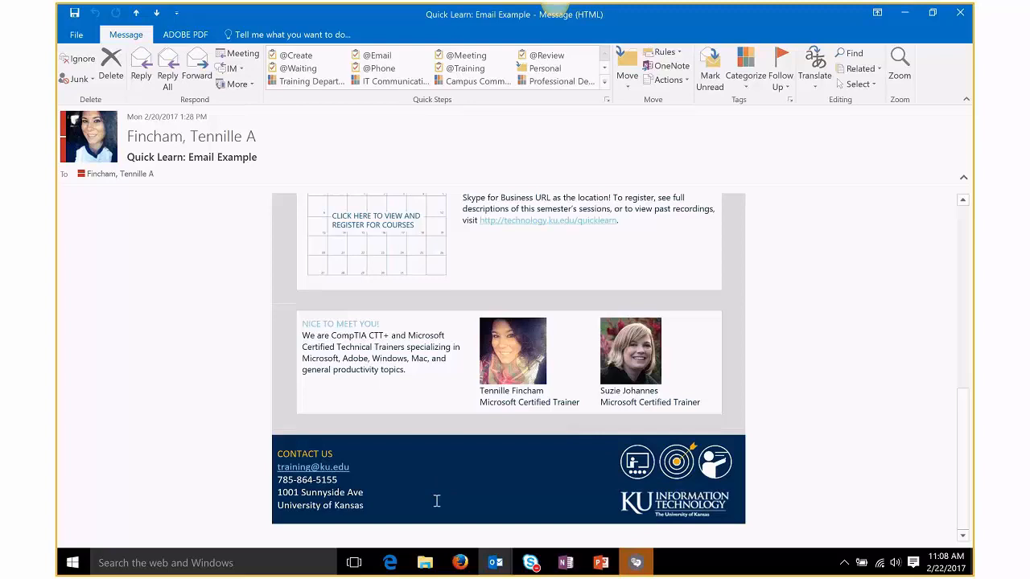
scroll(437, 500, up, 6)
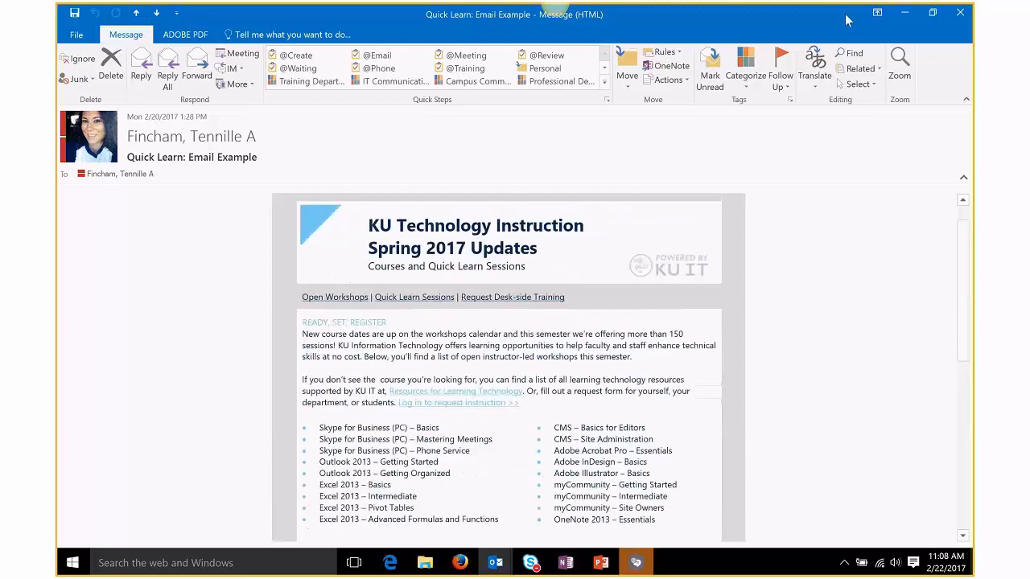
click(904, 12)
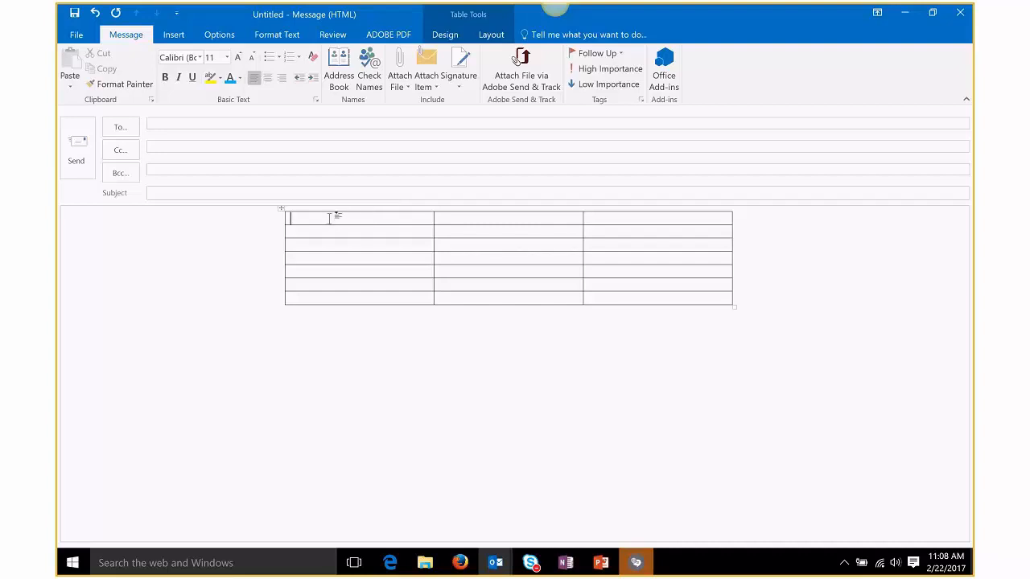
Step: Shade the table's first row with the recent orange from the Design tab's Shading menu
drag(329, 218, 609, 229)
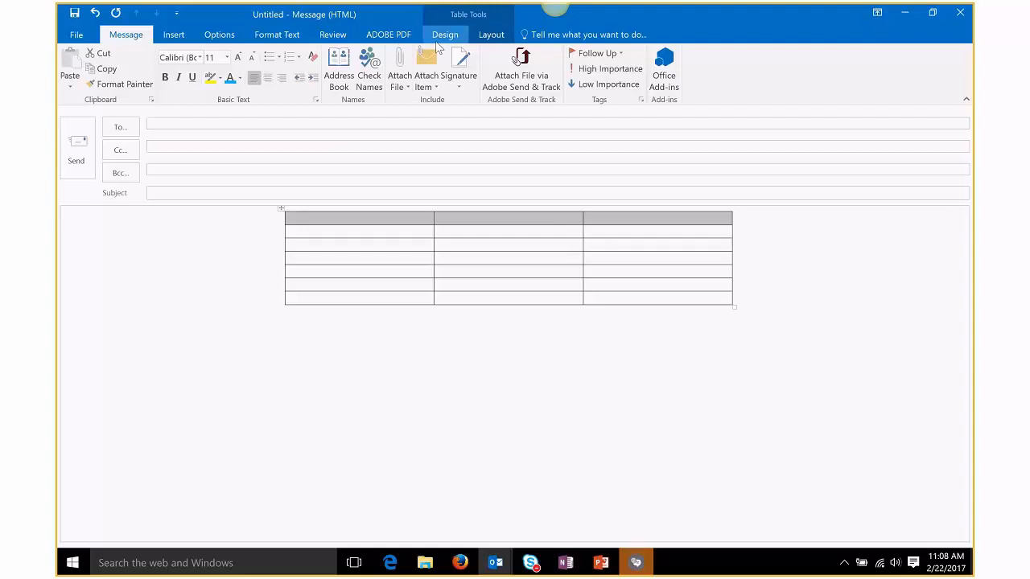
click(444, 35)
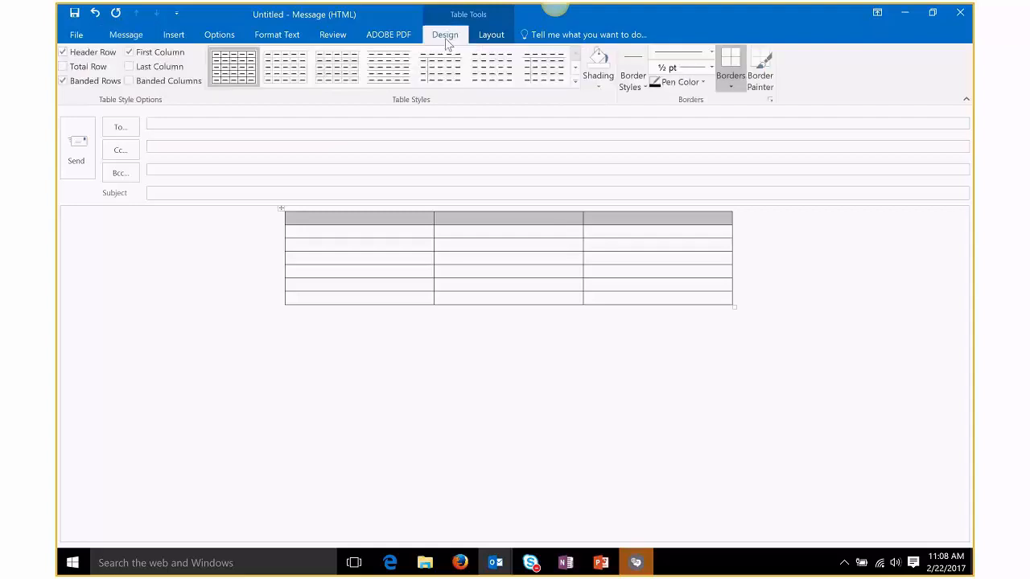
click(597, 89)
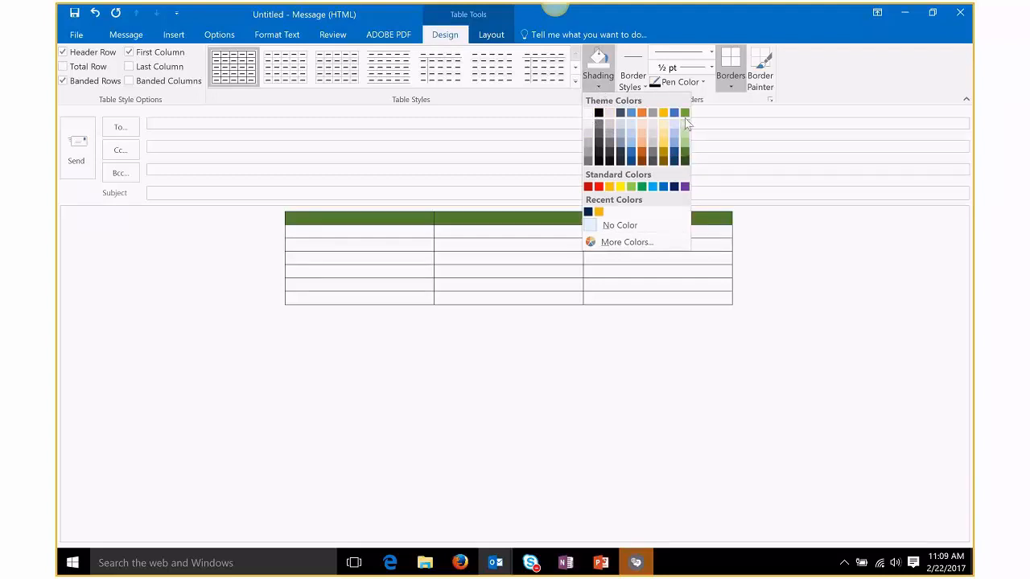
click(615, 245)
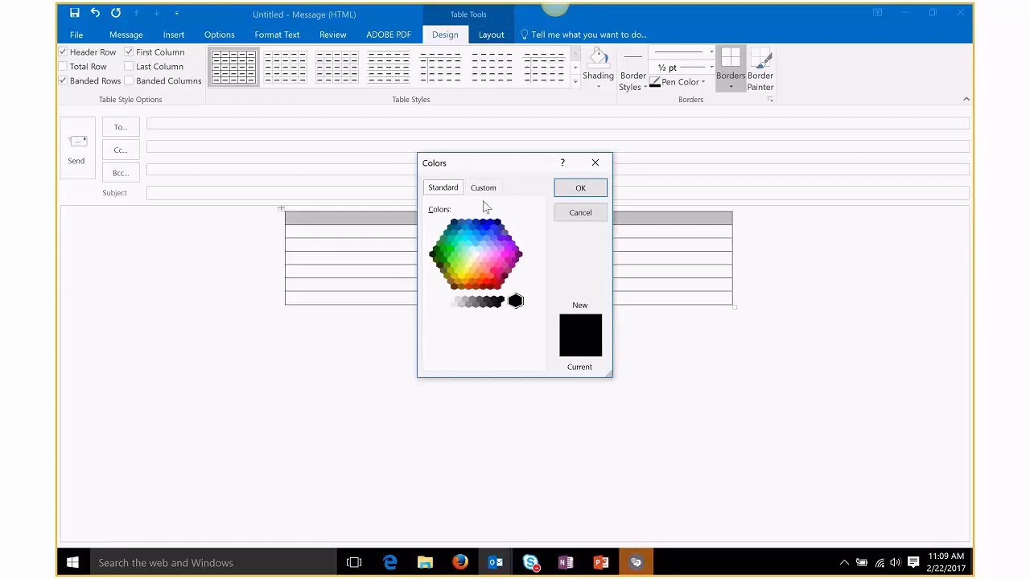
click(485, 188)
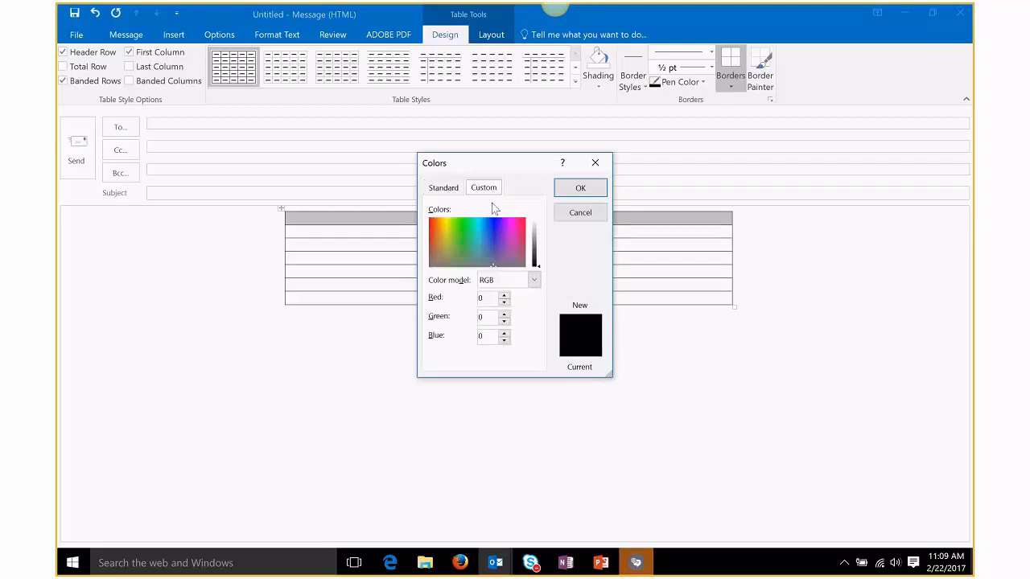
click(483, 316)
click(484, 298)
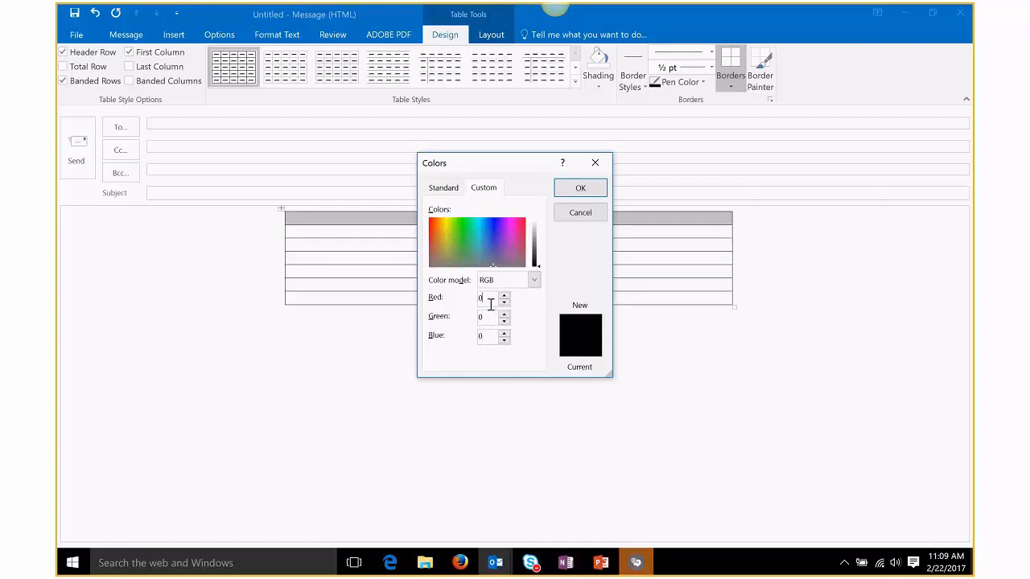
click(580, 213)
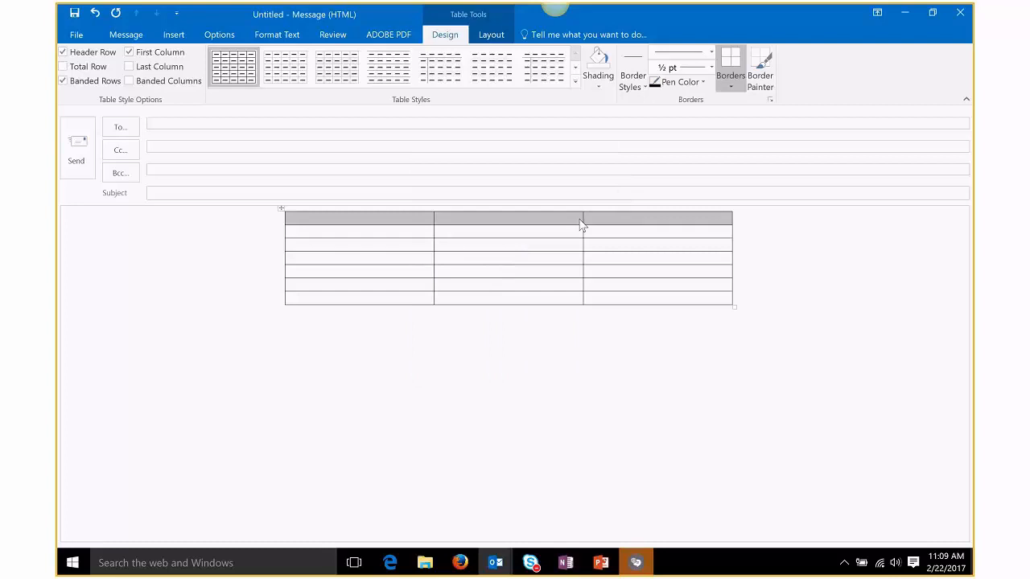
click(600, 87)
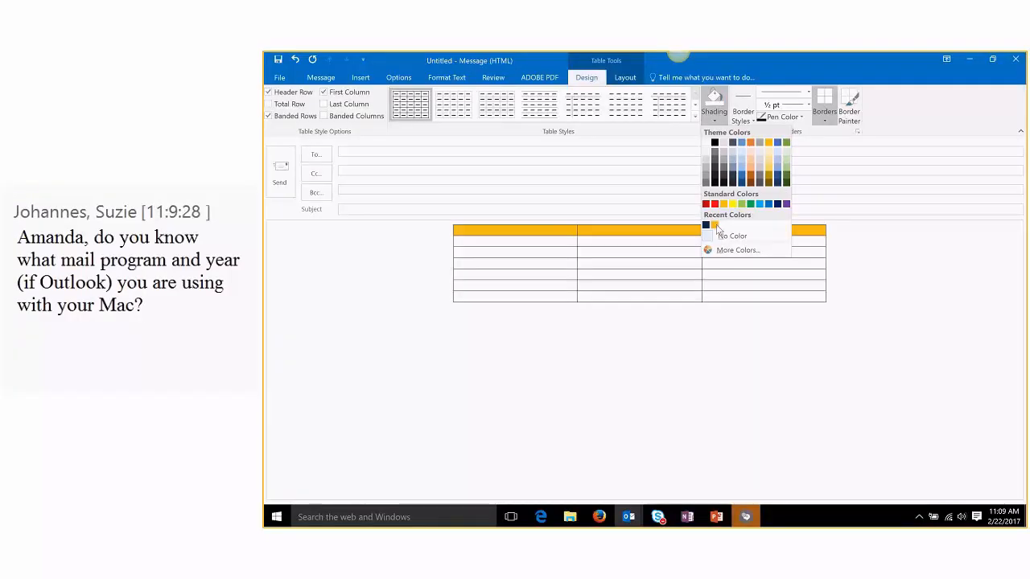
click(716, 228)
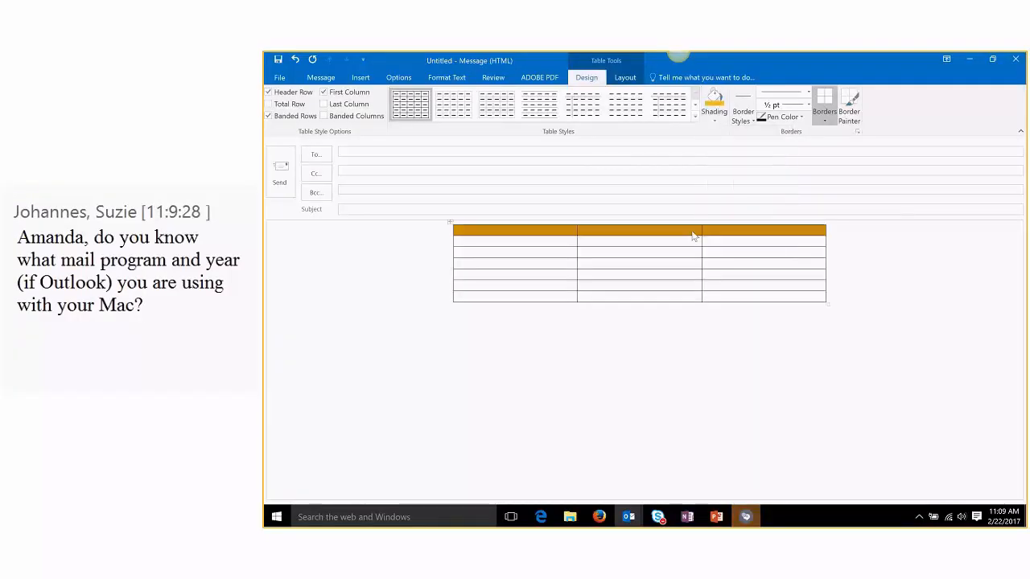
Step: Narrow the table's first column to a thin strip by dragging its border left
click(688, 230)
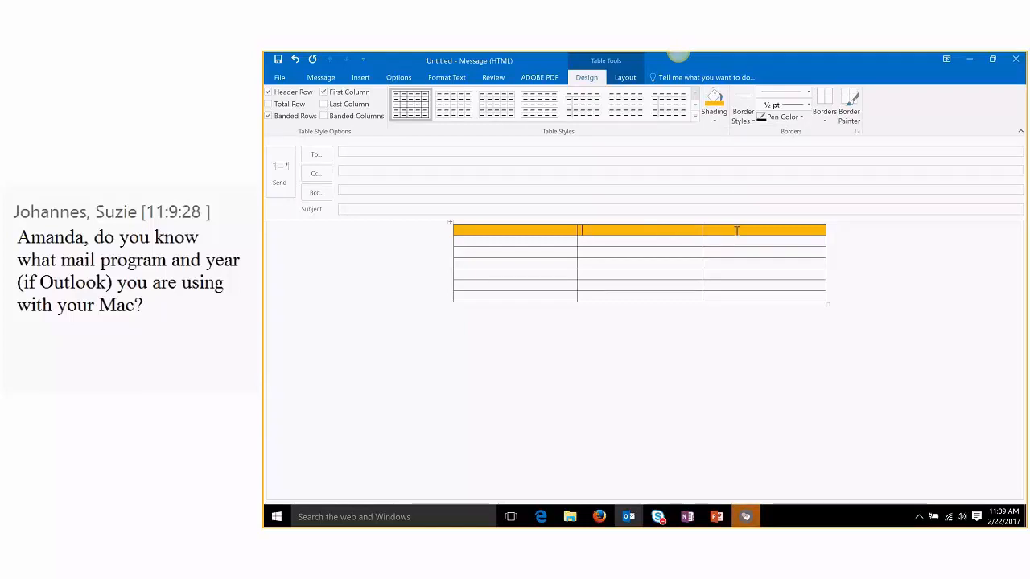
click(629, 242)
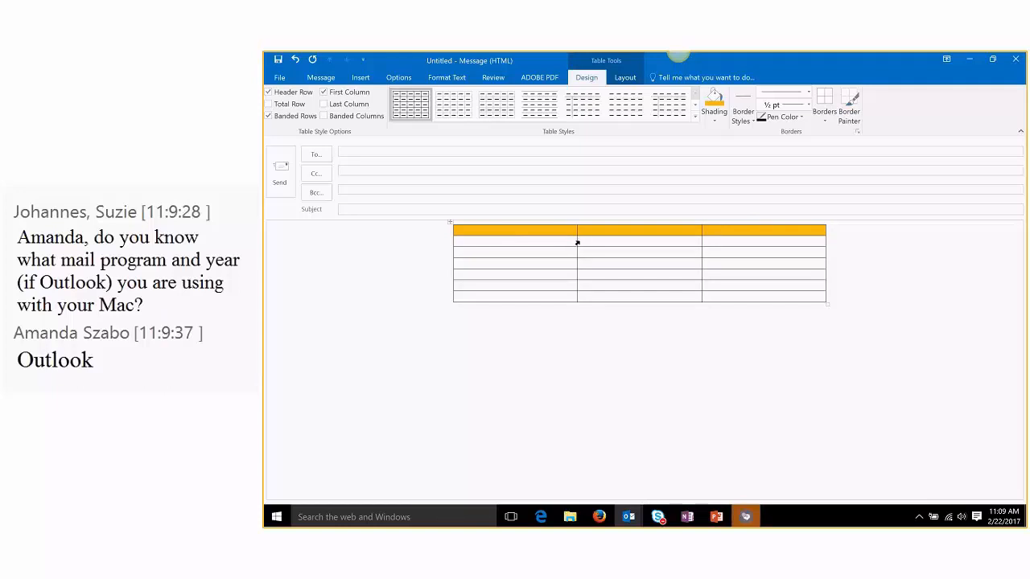
drag(577, 242, 475, 244)
Step: Set the middle column width to 5.75" on the Layout tab, then select the second row
click(625, 78)
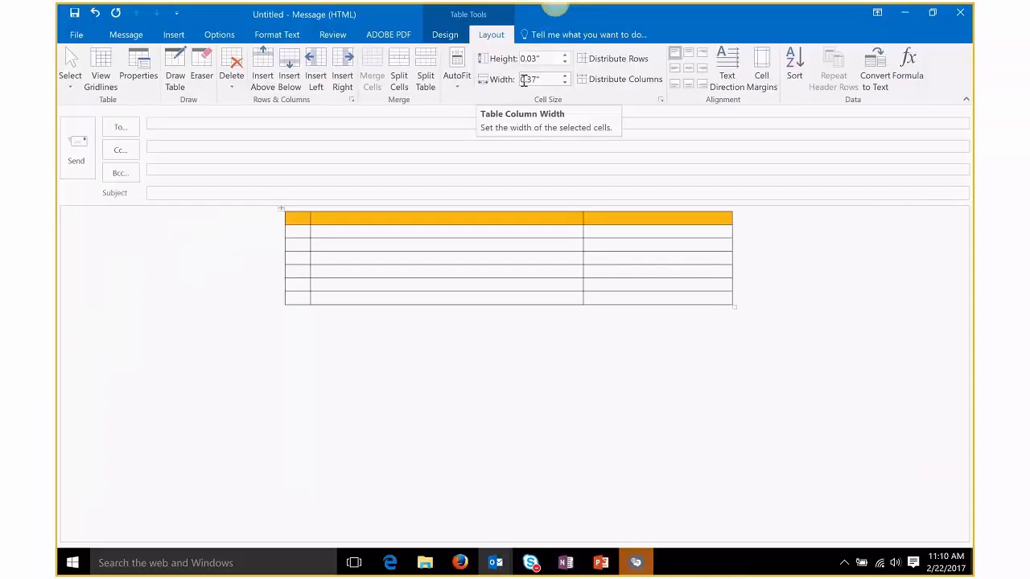
drag(583, 231, 706, 234)
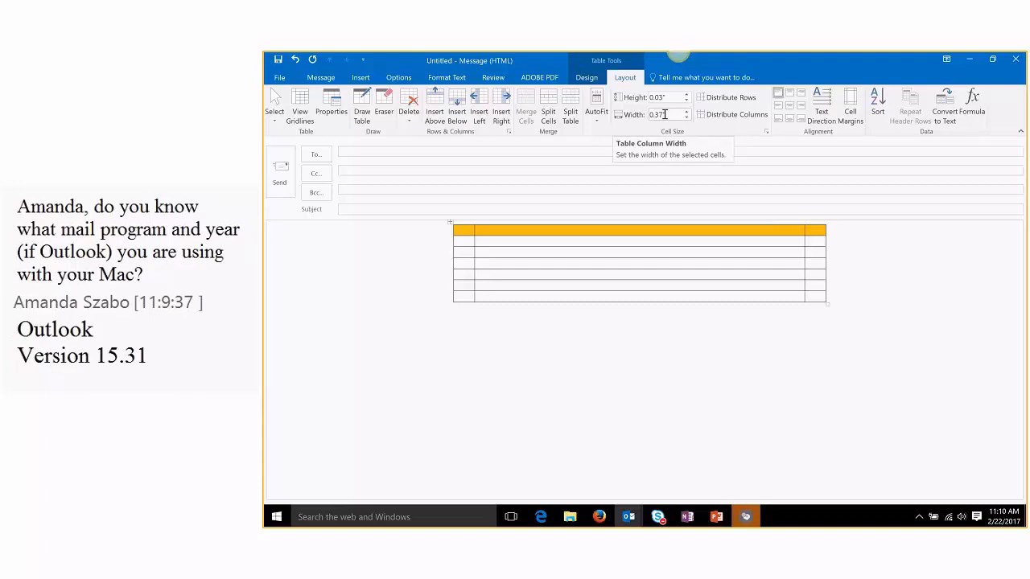
click(664, 114)
click(748, 243)
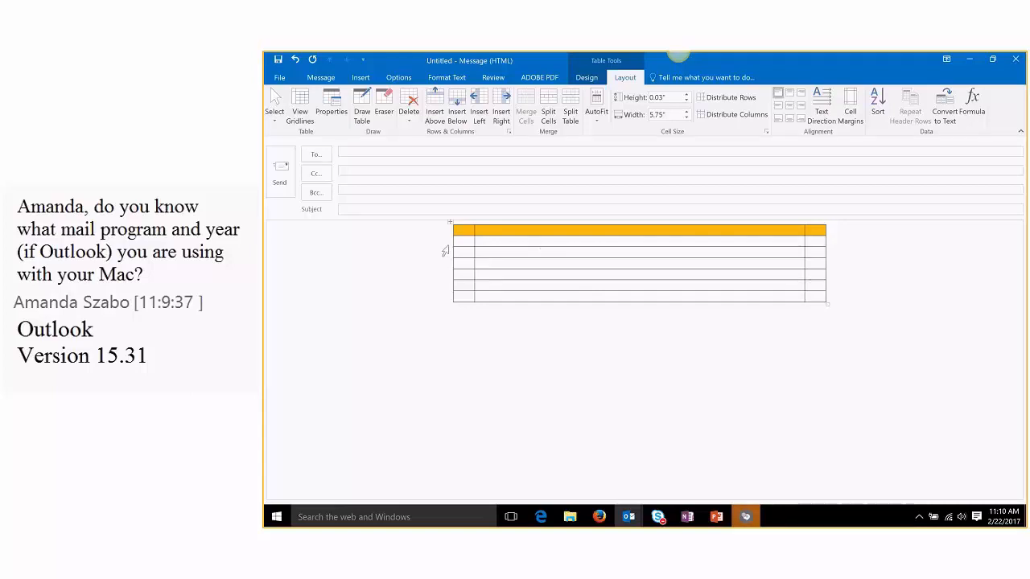
drag(460, 242, 819, 243)
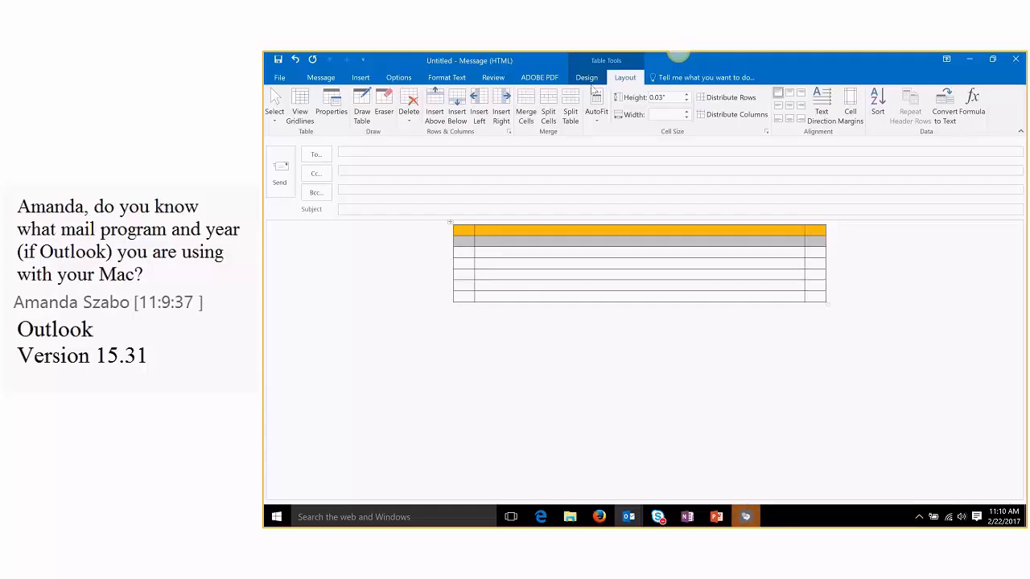
Step: Shade the second row light grey and select the side-column cells of rows 3–6
click(586, 77)
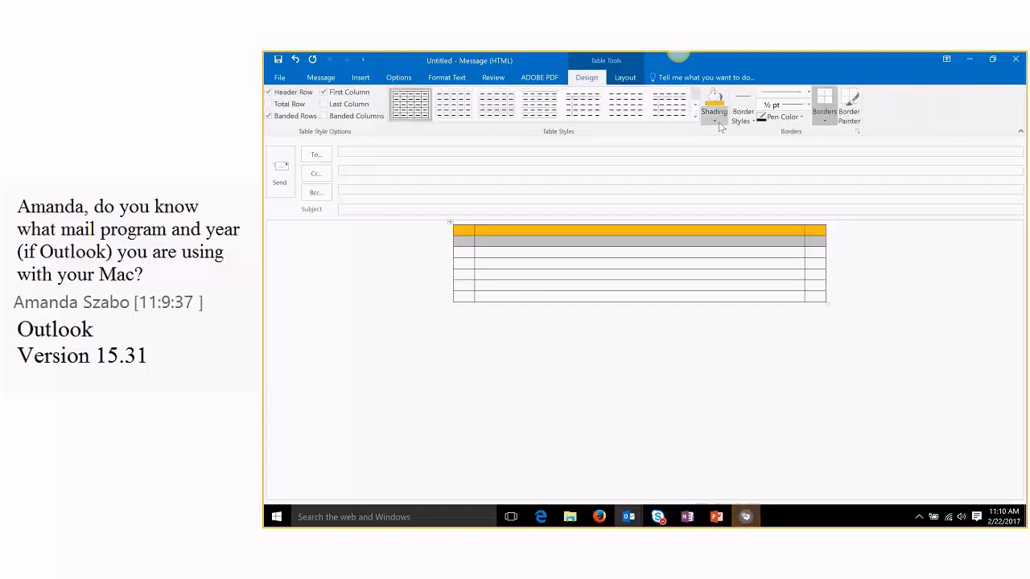
click(713, 119)
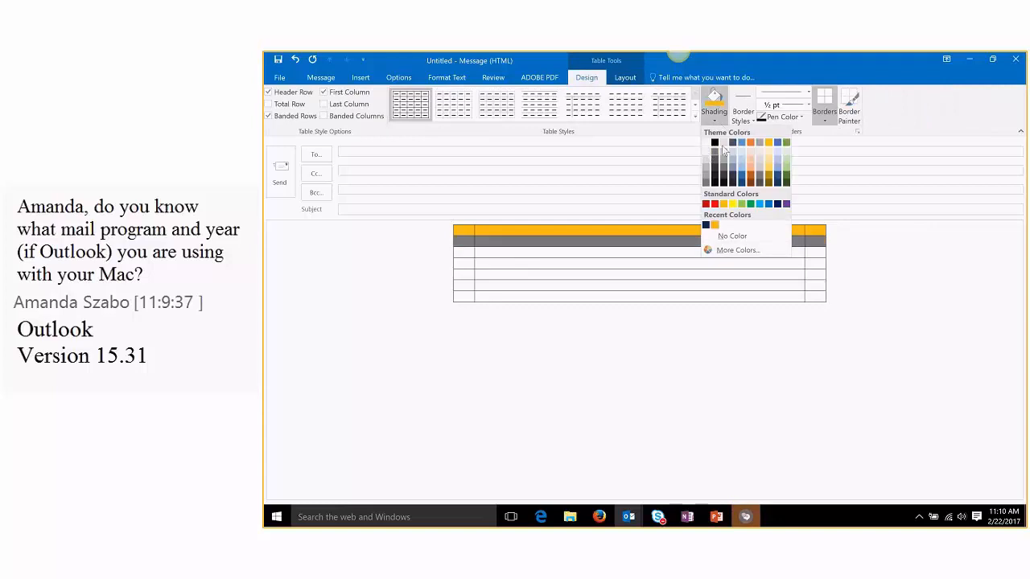
click(724, 144)
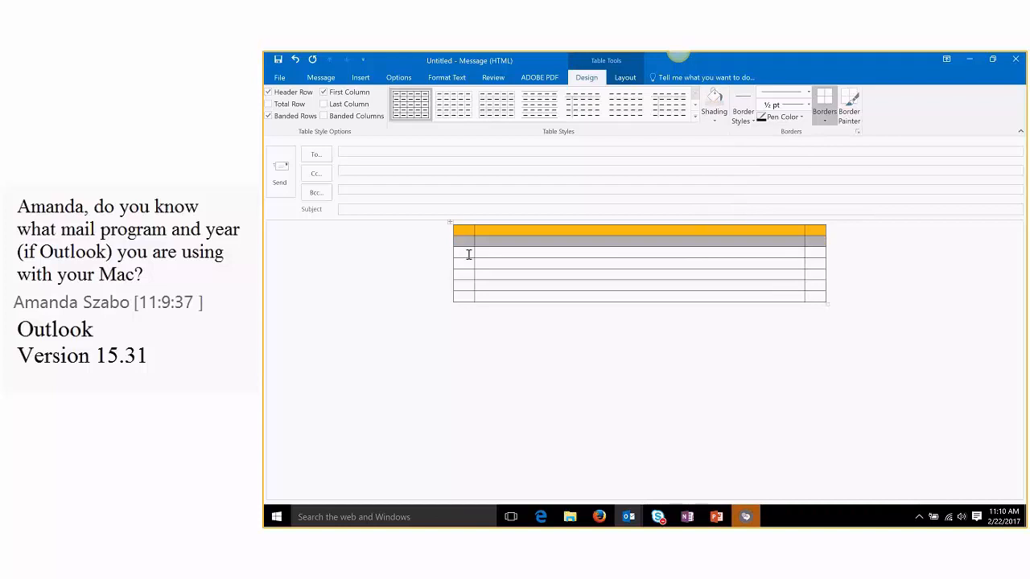
drag(469, 254, 467, 286)
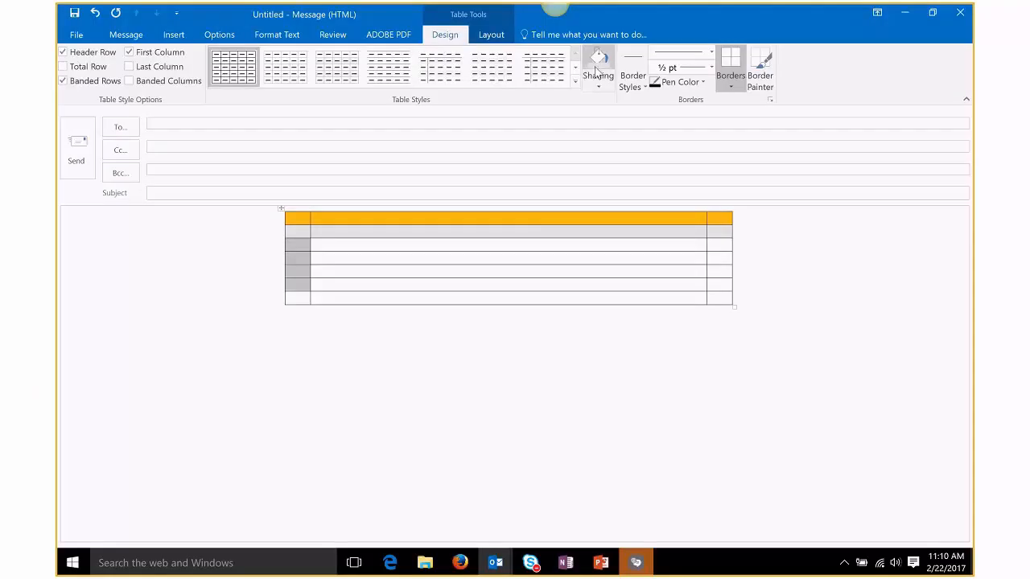
drag(718, 245, 714, 285)
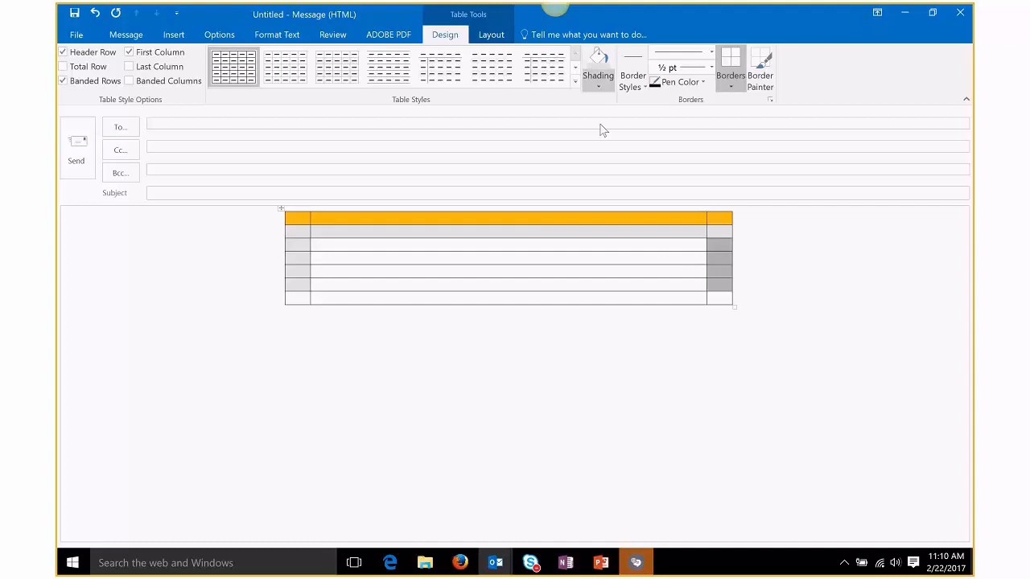
Step: Adjust the second row's height and check it in the Layout row size settings
click(656, 233)
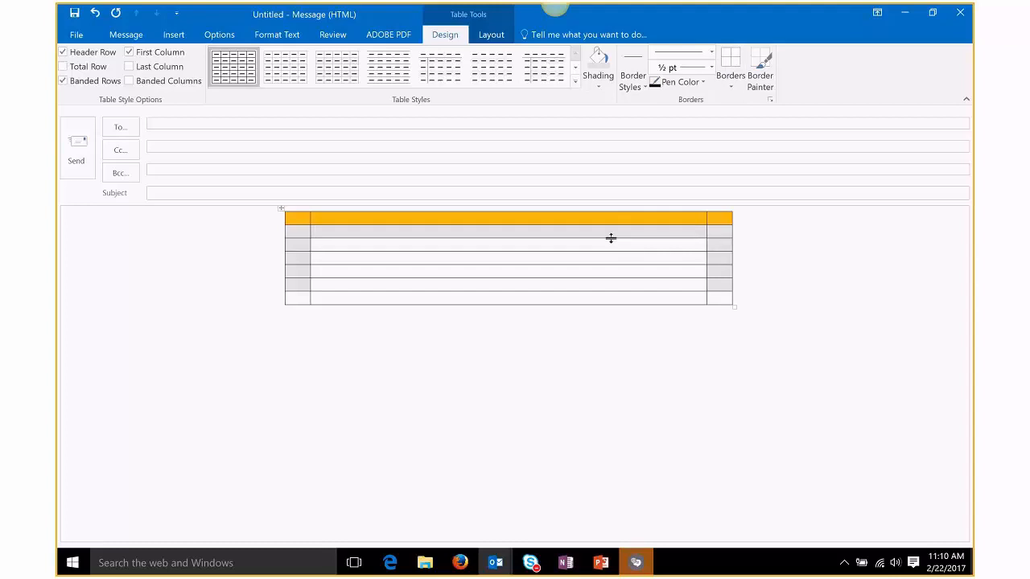
drag(610, 238, 611, 243)
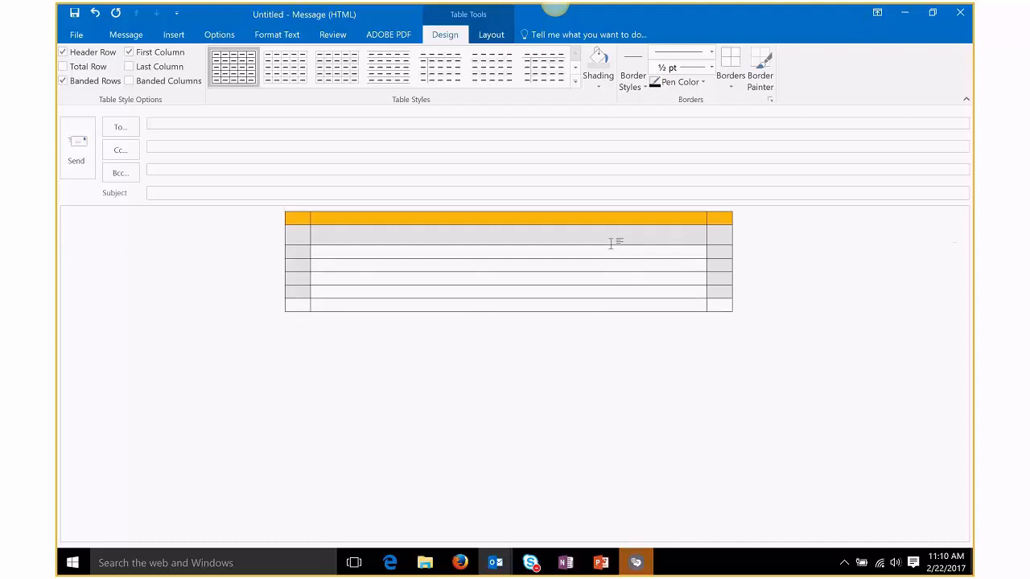
click(491, 37)
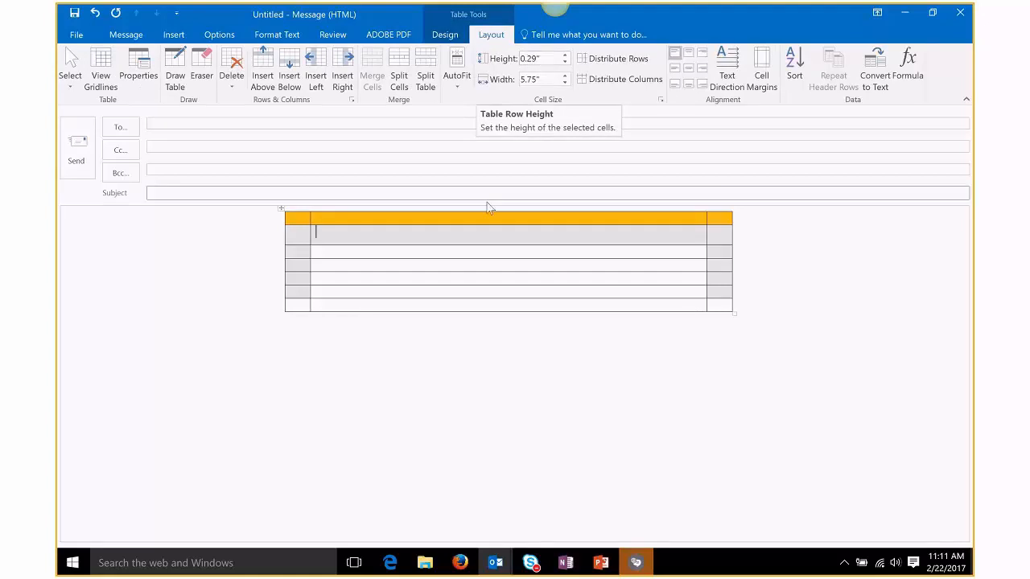
click(519, 258)
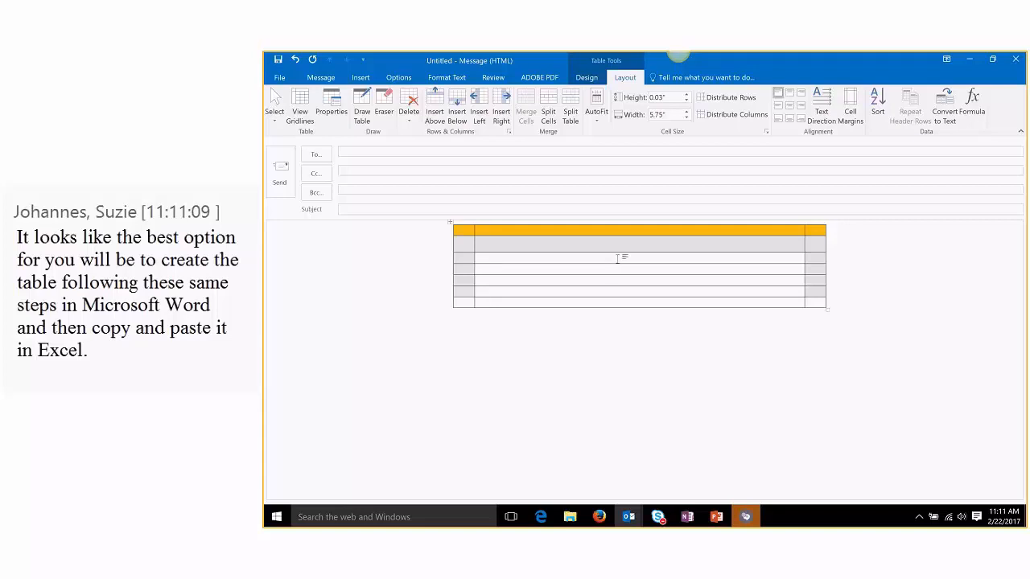
mouse_move(633, 519)
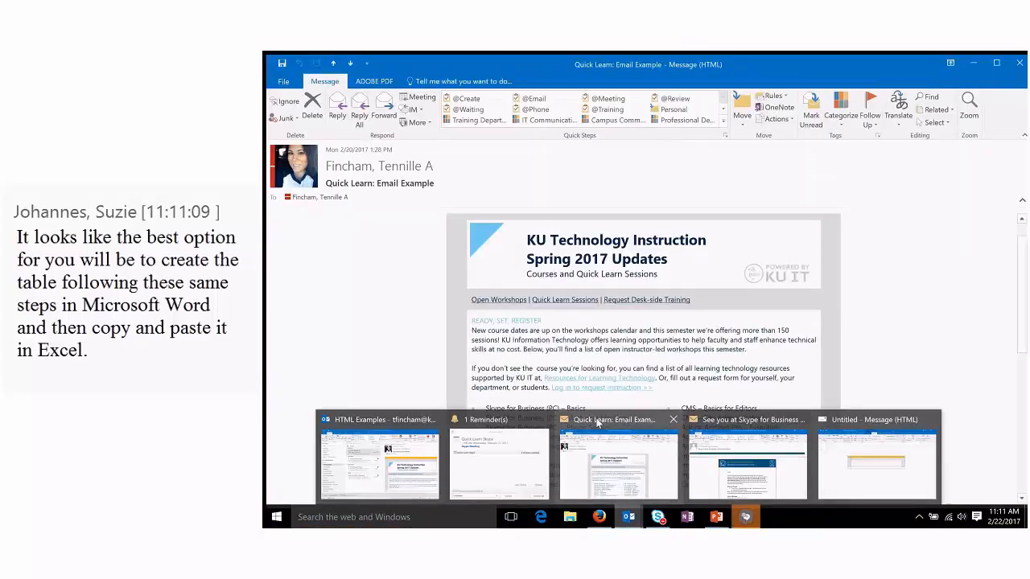
Step: Review the Quick Learn example, minimize it, and place the caret below the draft's grey row
click(596, 424)
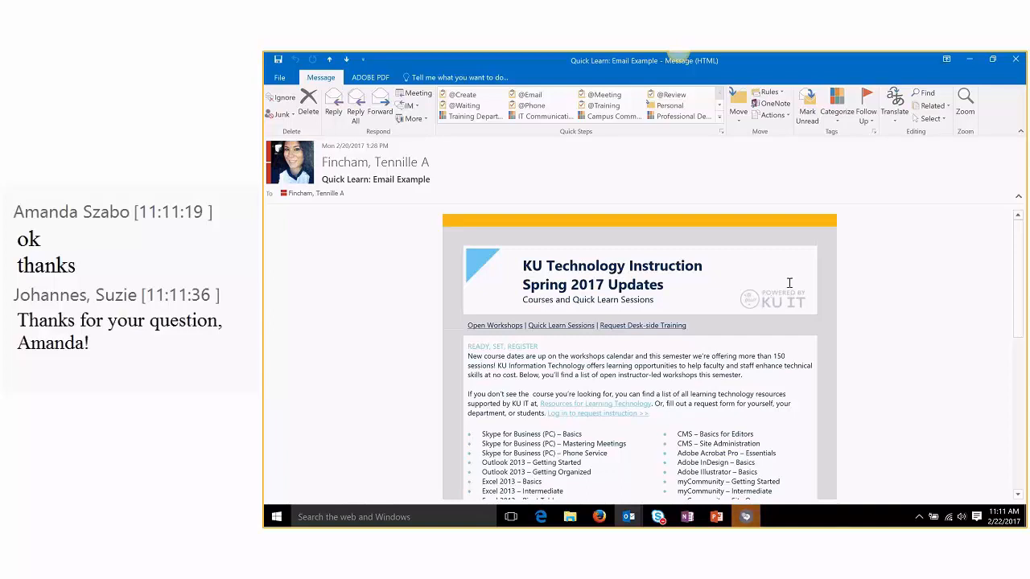
click(968, 61)
click(775, 258)
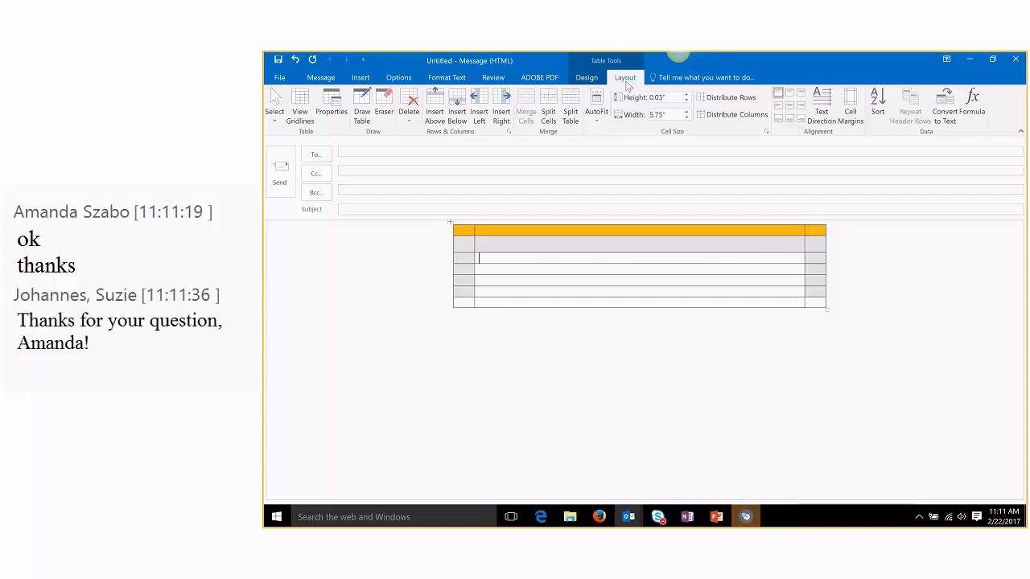
Step: Split the third row's middle cell into 3 equal cells
click(547, 108)
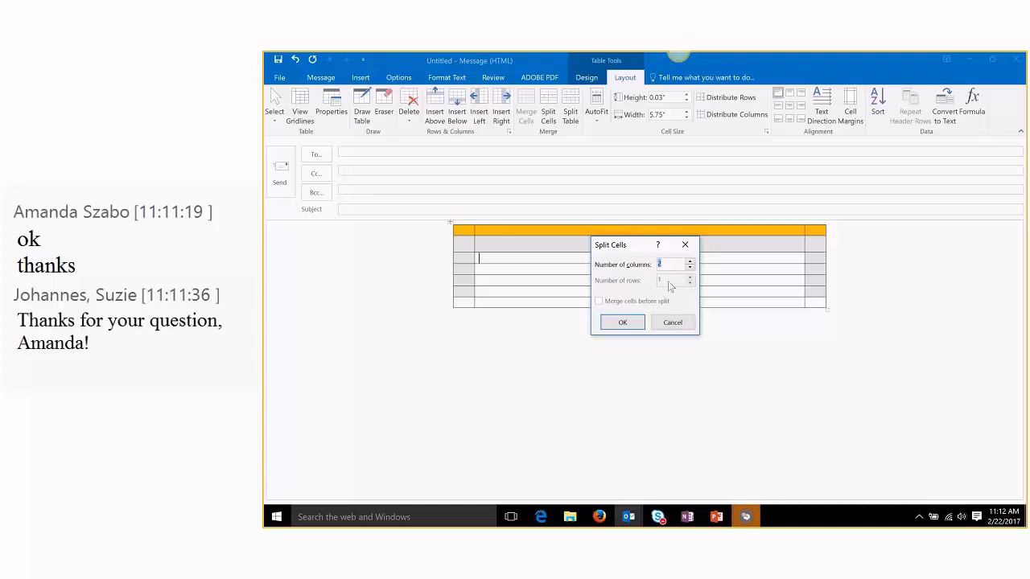
text(3)
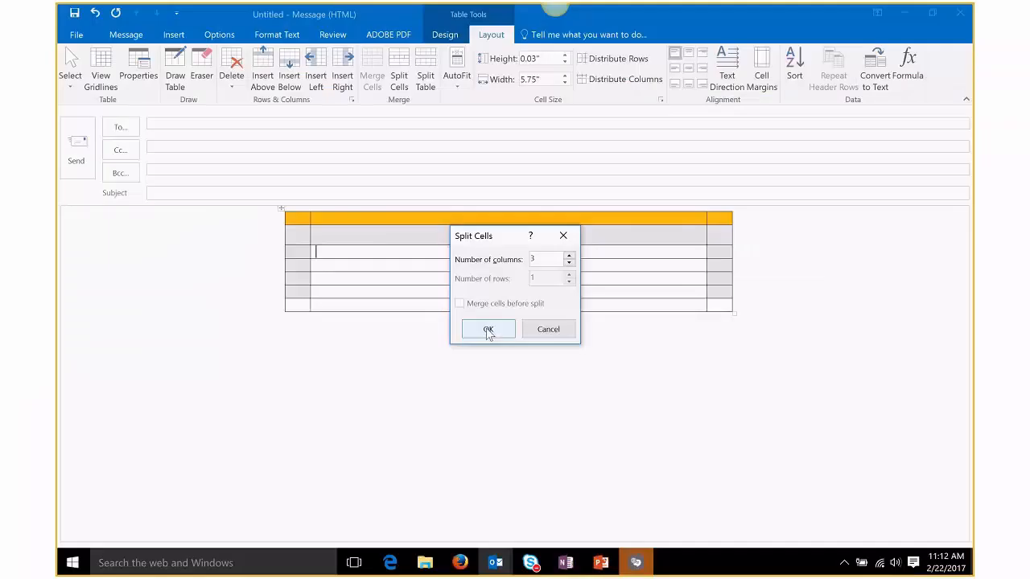
click(621, 322)
click(503, 254)
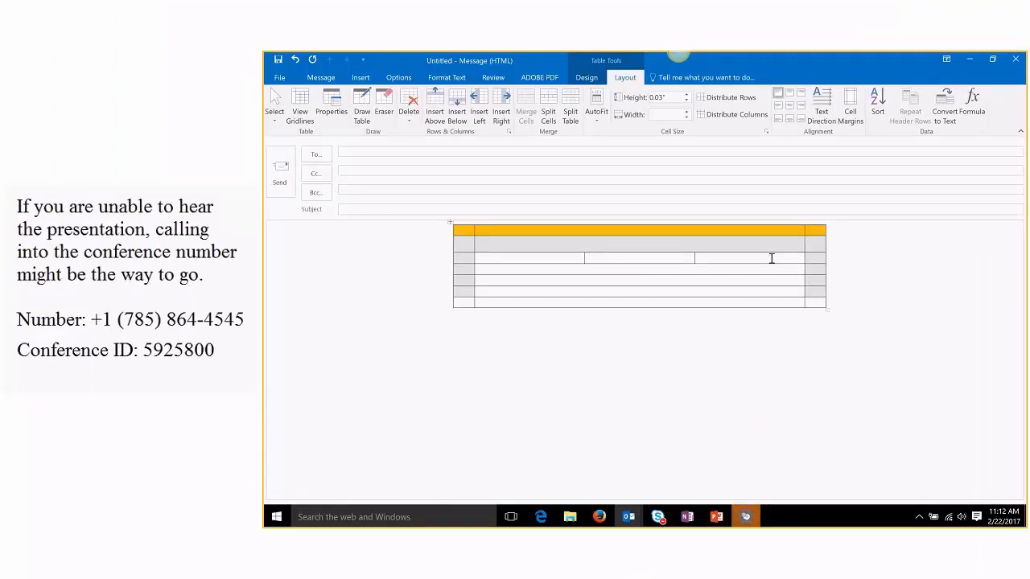
Step: Widen the middle cell on both sides and type 'KU TECHNOLOGY INSTRUCTION' in it
drag(581, 253, 531, 260)
drag(693, 259, 746, 258)
click(526, 258)
text(KU TECHNOLOGY I)
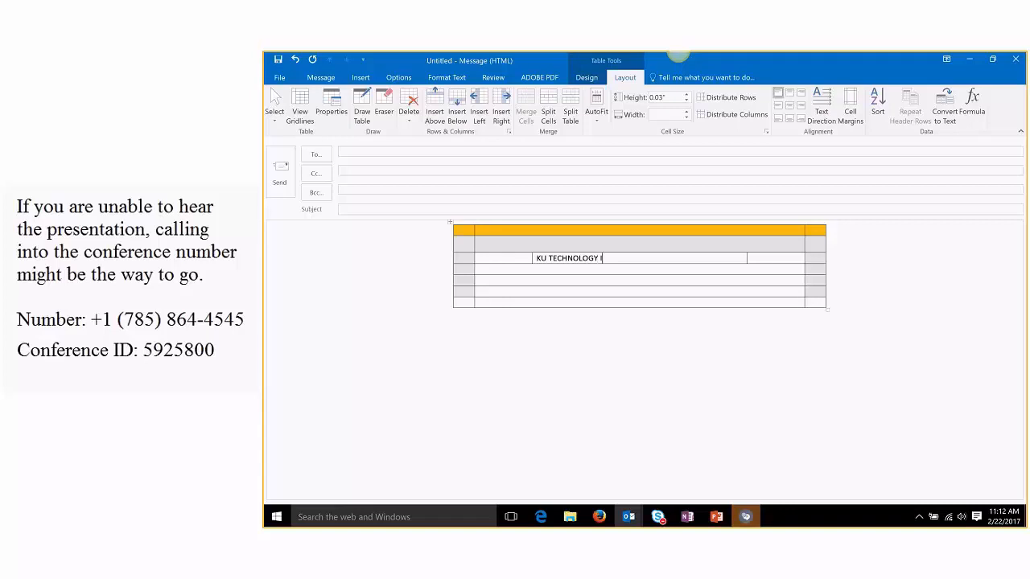
text(NSTRUIC)
key(BackSpace)
key(BackSpace)
text(CTI)
key(BackSpace)
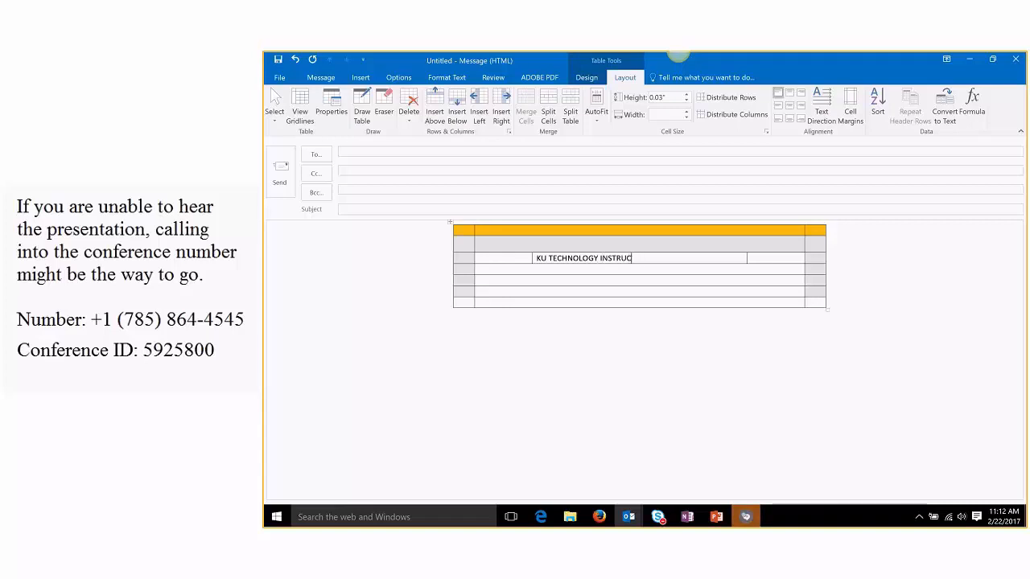
text(O)
key(BackSpace)
text(ION)
Step: Add 'SPRING 2017' and 'Open workshops and Quick Learn sessions' on separate lines below
key(Return)
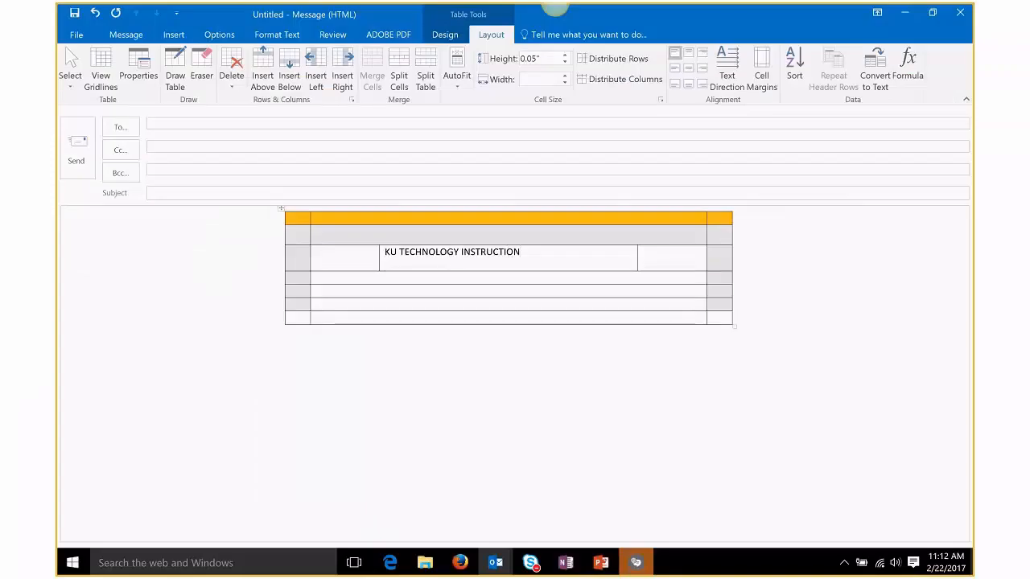
text(SPRING 2017)
key(Return)
text(O)
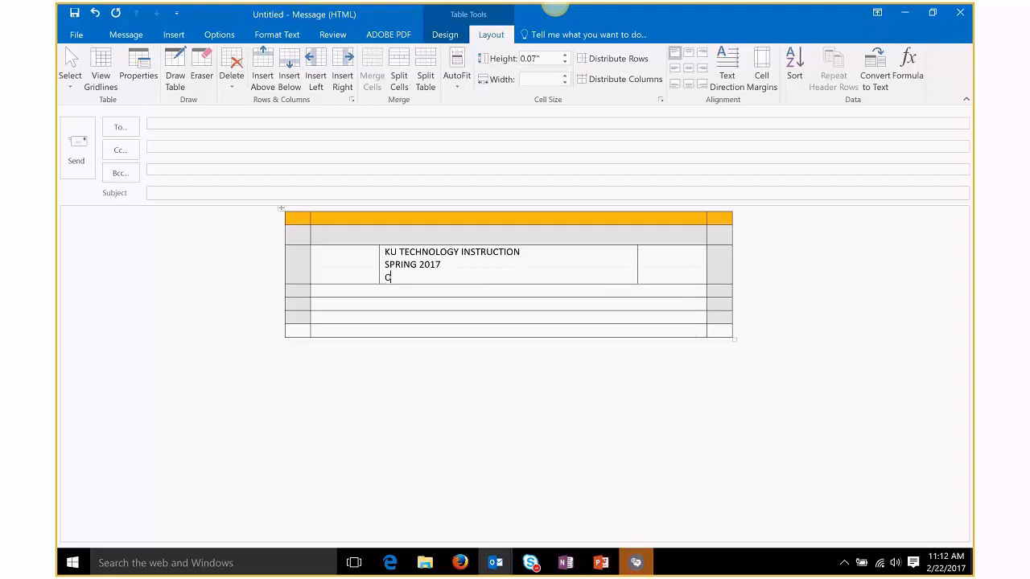
text(pen workshops and Quick Learn sessions)
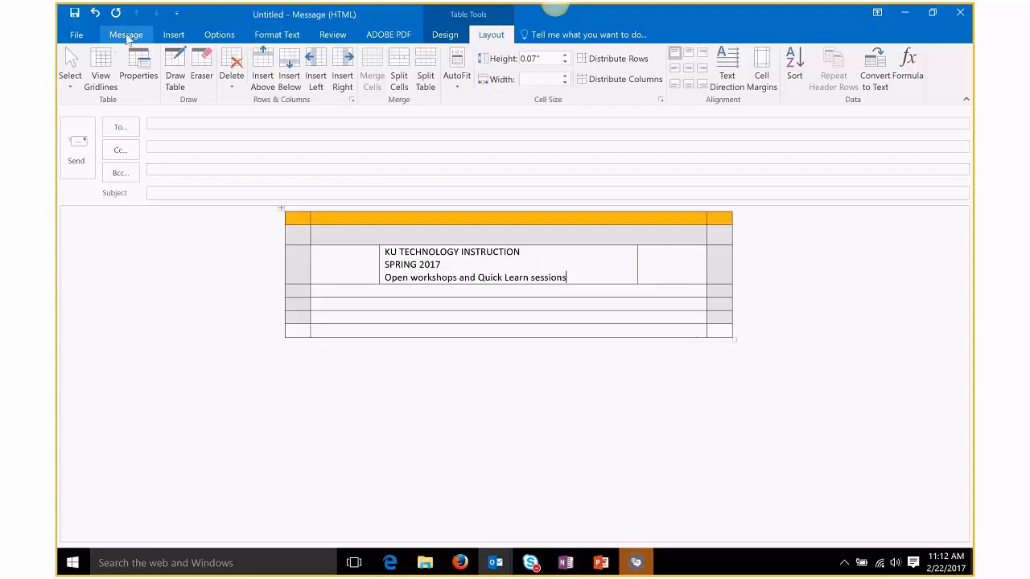
Step: Format the first two title lines as bold 14 pt Gill Sans MT
click(126, 36)
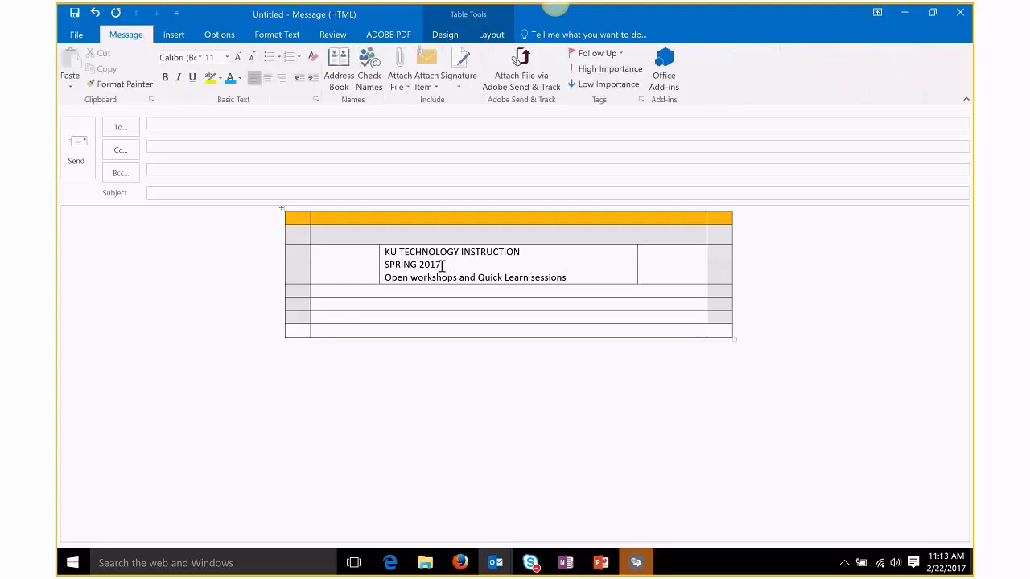
drag(442, 264, 384, 253)
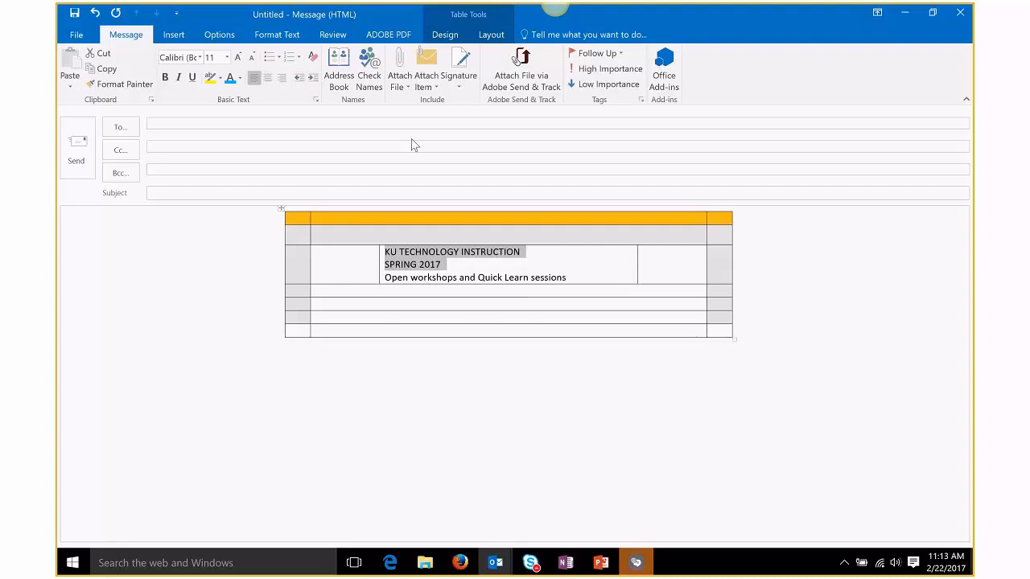
click(199, 58)
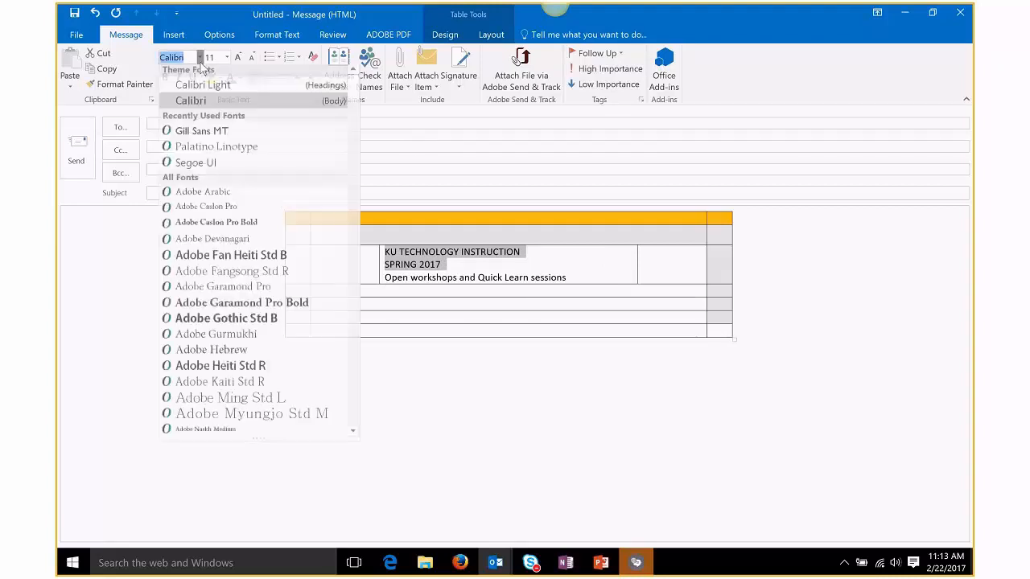
click(236, 137)
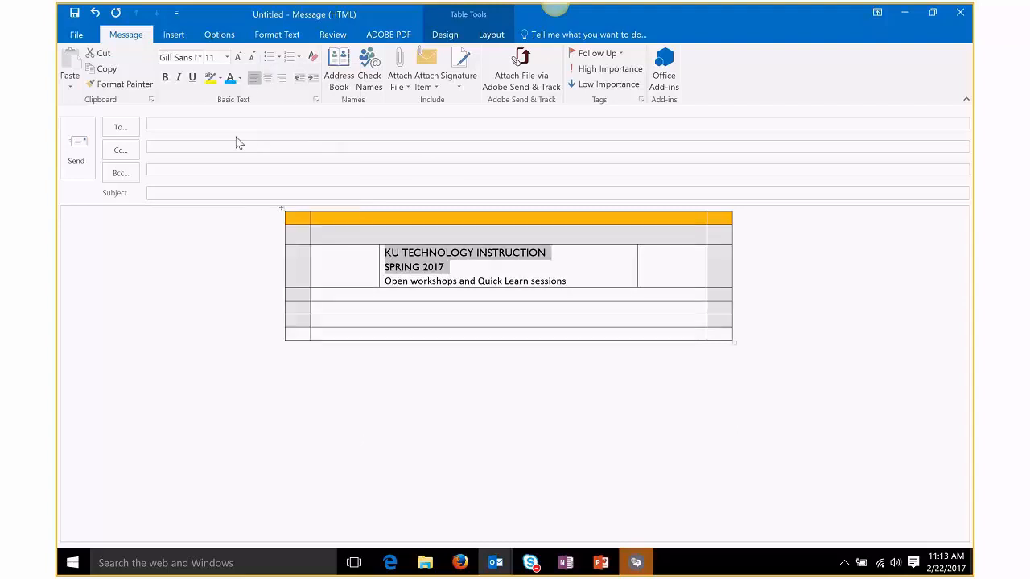
click(239, 59)
click(238, 59)
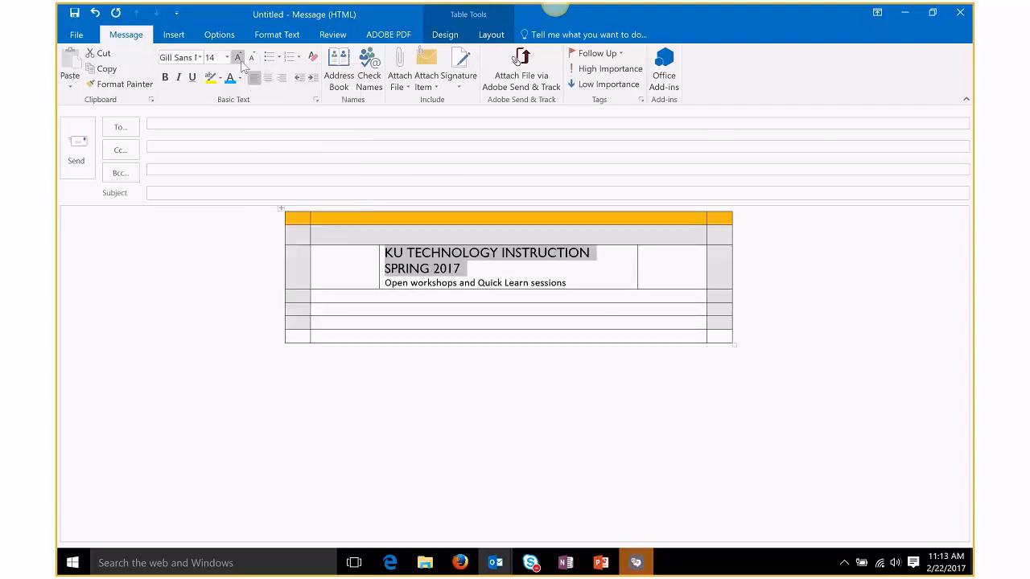
click(167, 79)
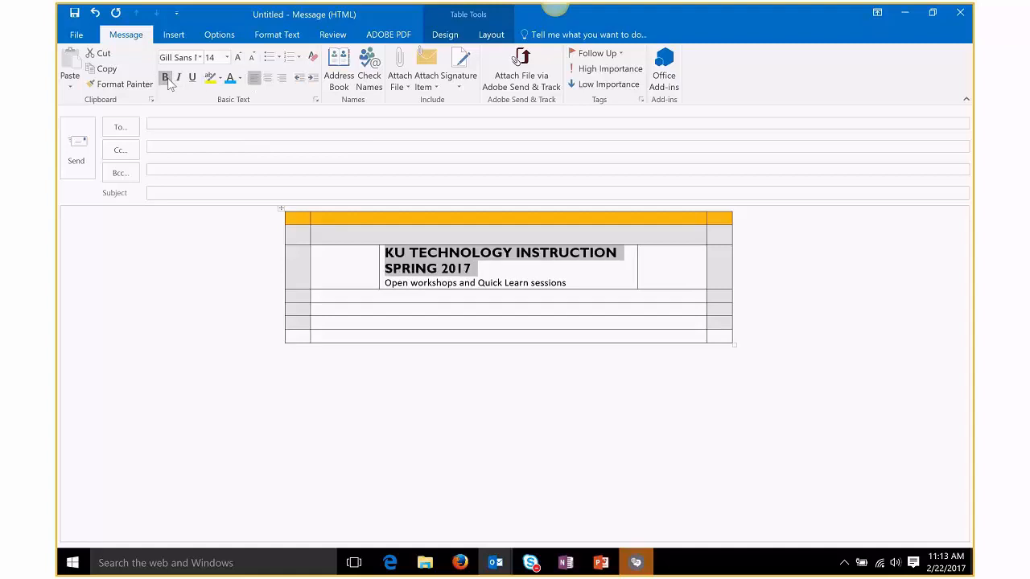
click(576, 285)
Step: Set the 'Open workshops and Quick Learn sessions' line to Palatino Linotype
drag(568, 283, 394, 283)
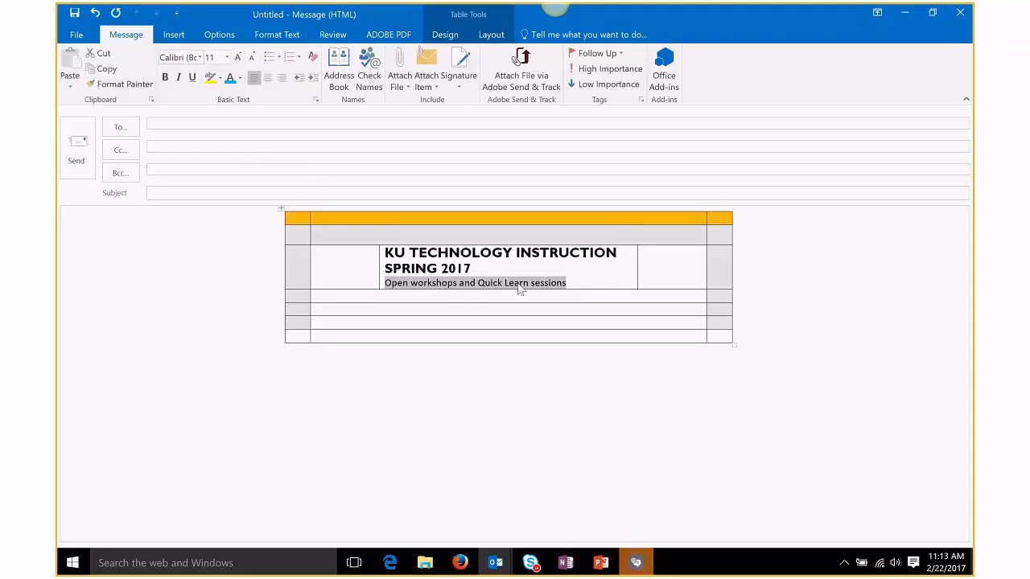
click(199, 57)
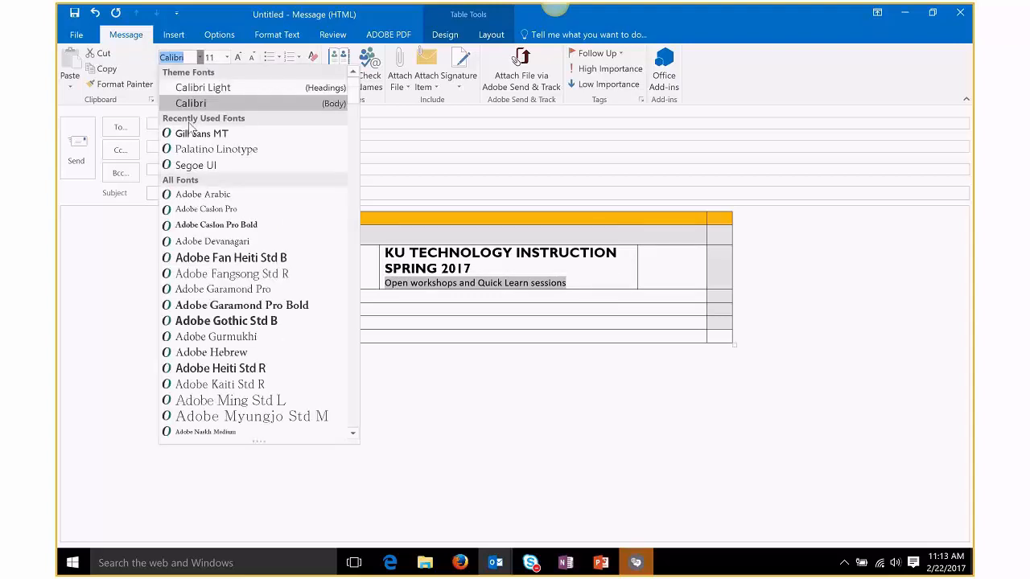
click(206, 157)
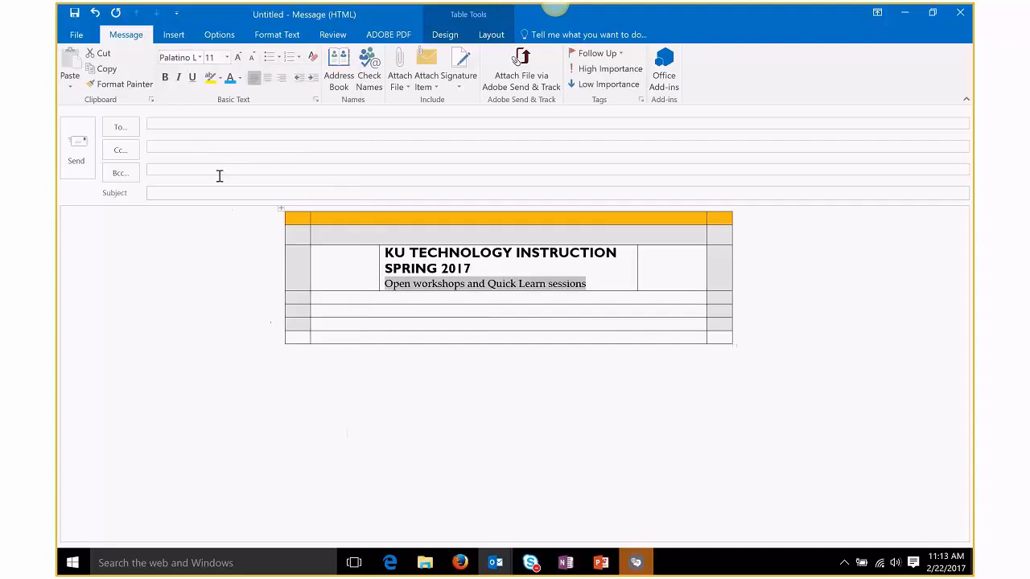
click(597, 284)
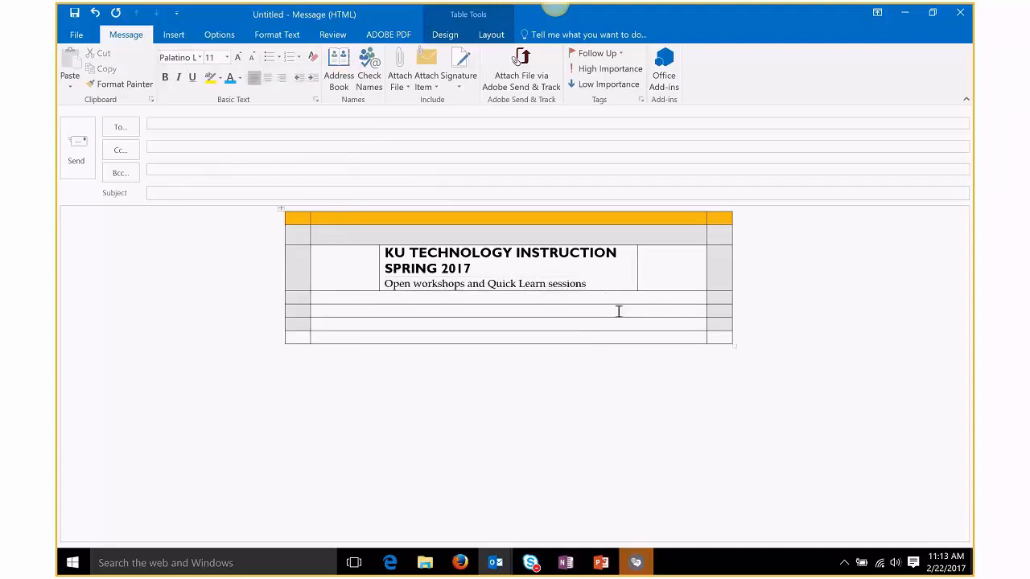
Step: Drag the title row's bottom border down to make it taller
drag(609, 291, 608, 313)
click(666, 295)
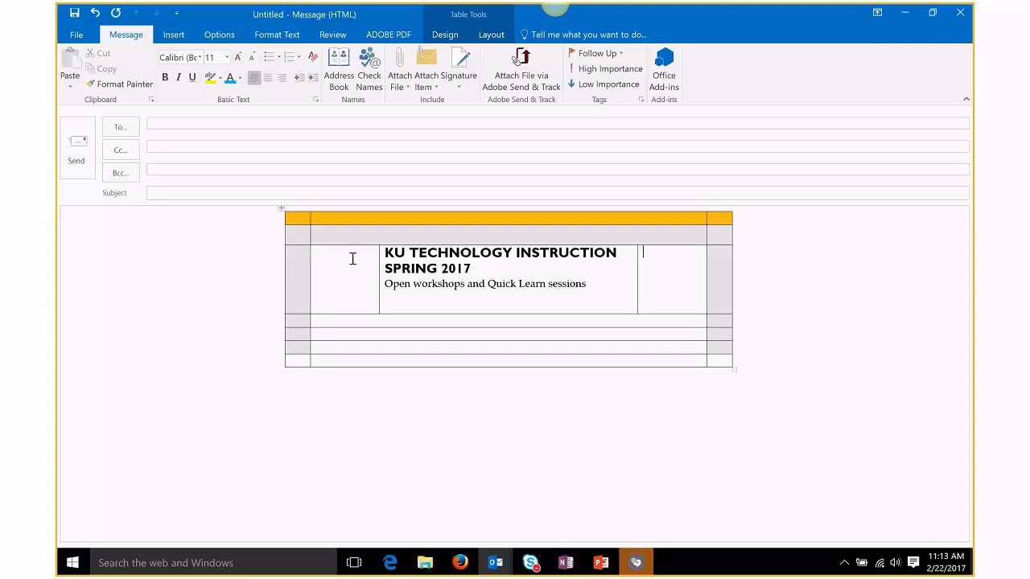
click(179, 36)
Step: Draw a right triangle in the cell left of the title, rotated and moved to the cell's top
click(335, 87)
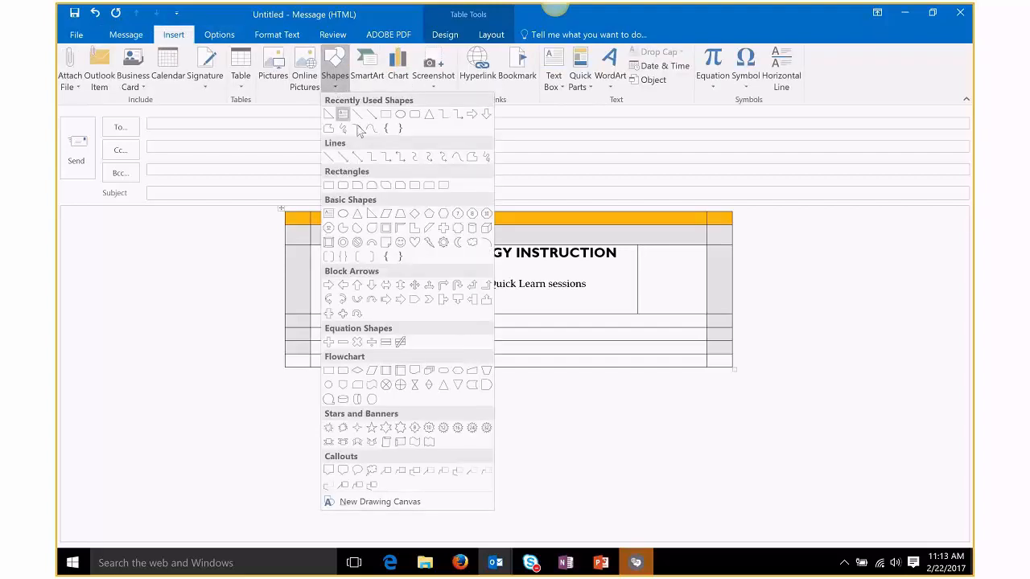
click(371, 215)
mouse_move(330, 263)
mouse_down()
mouse_move(362, 312)
mouse_move(359, 298)
mouse_up()
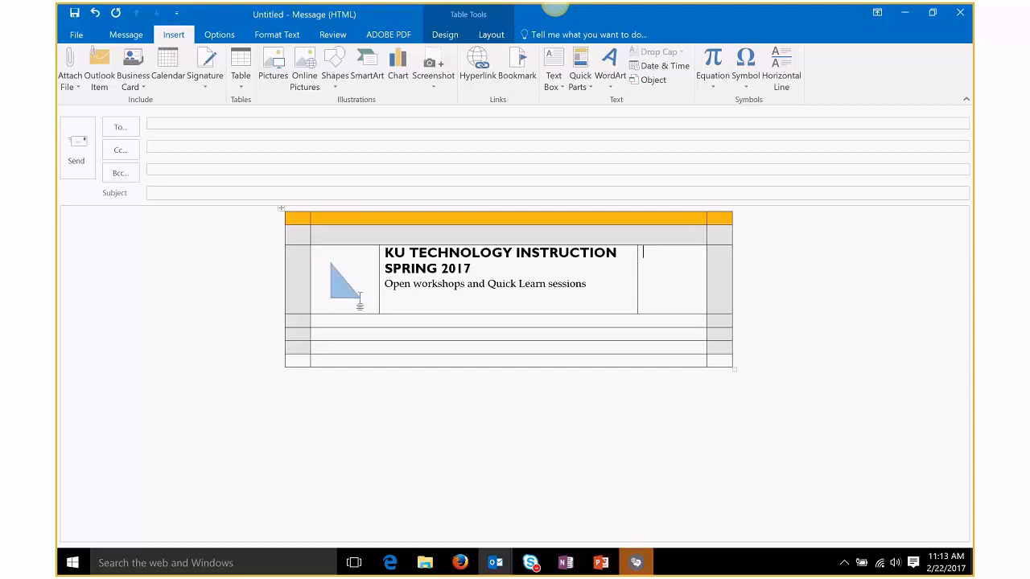
mouse_move(360, 304)
mouse_down()
mouse_move(369, 317)
mouse_move(359, 306)
mouse_move(372, 304)
mouse_up()
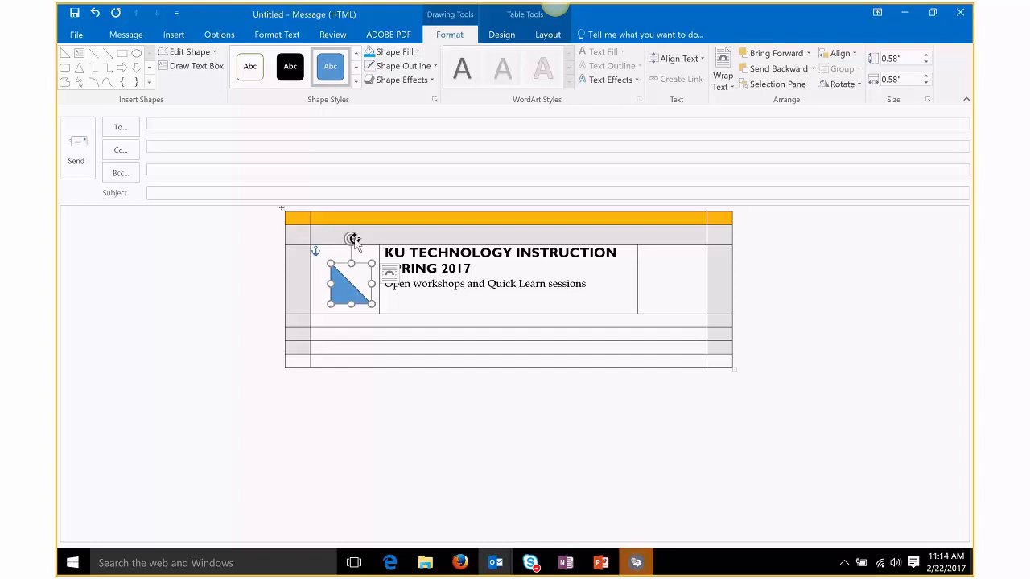
drag(354, 240, 392, 292)
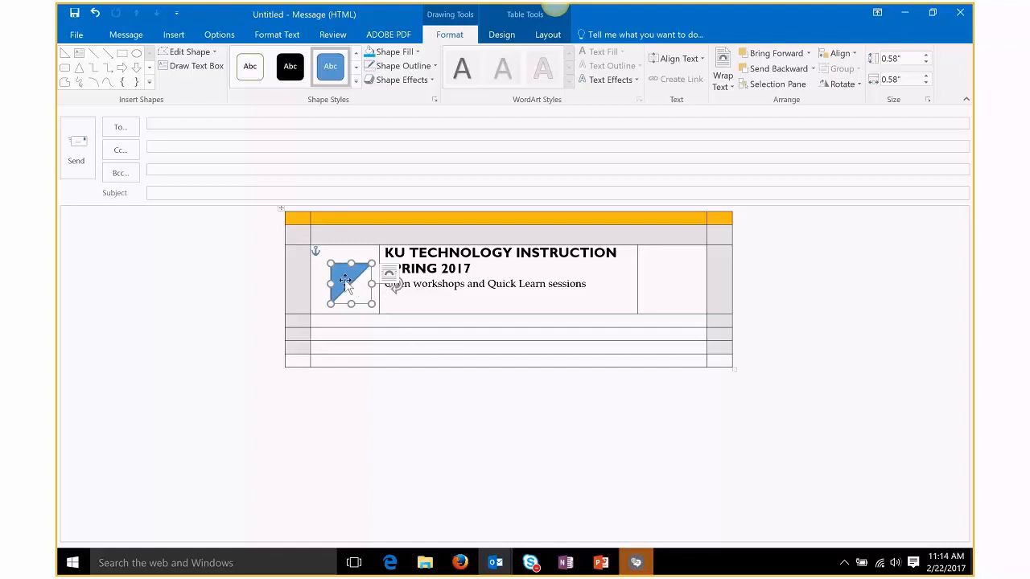
drag(345, 280, 332, 271)
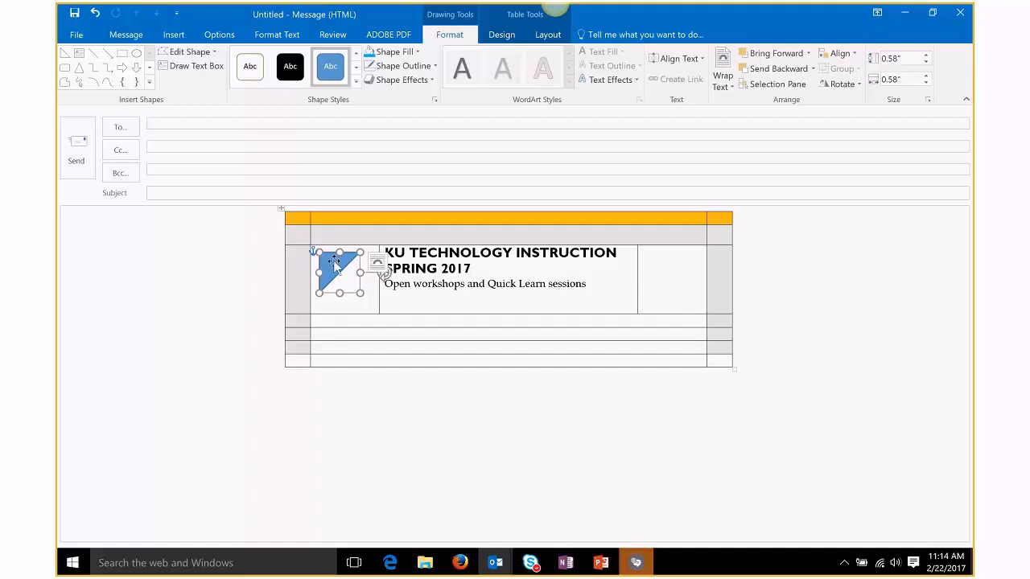
drag(333, 270, 335, 266)
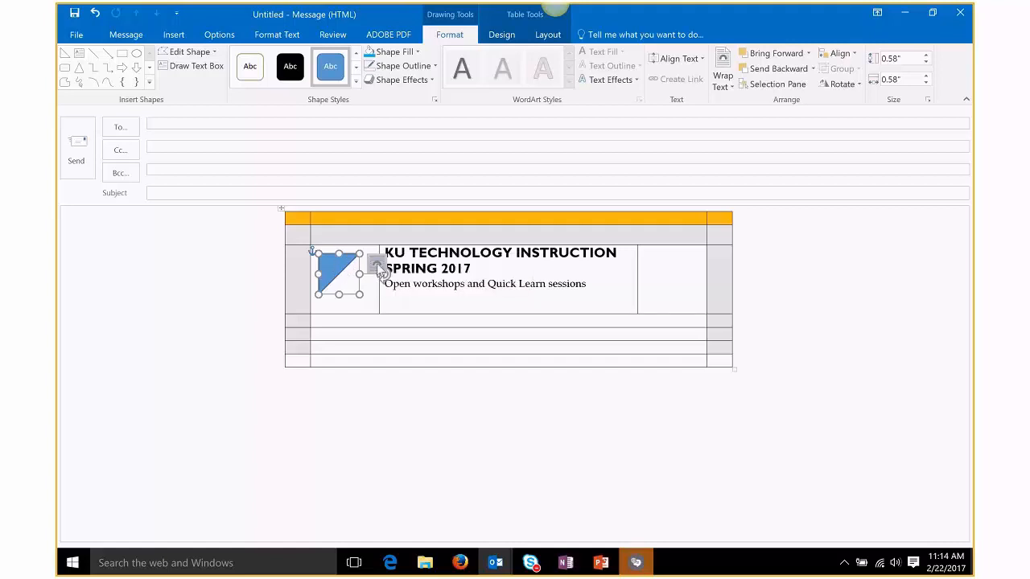
Step: Set the triangle's text wrapping to In Line with Text
click(377, 264)
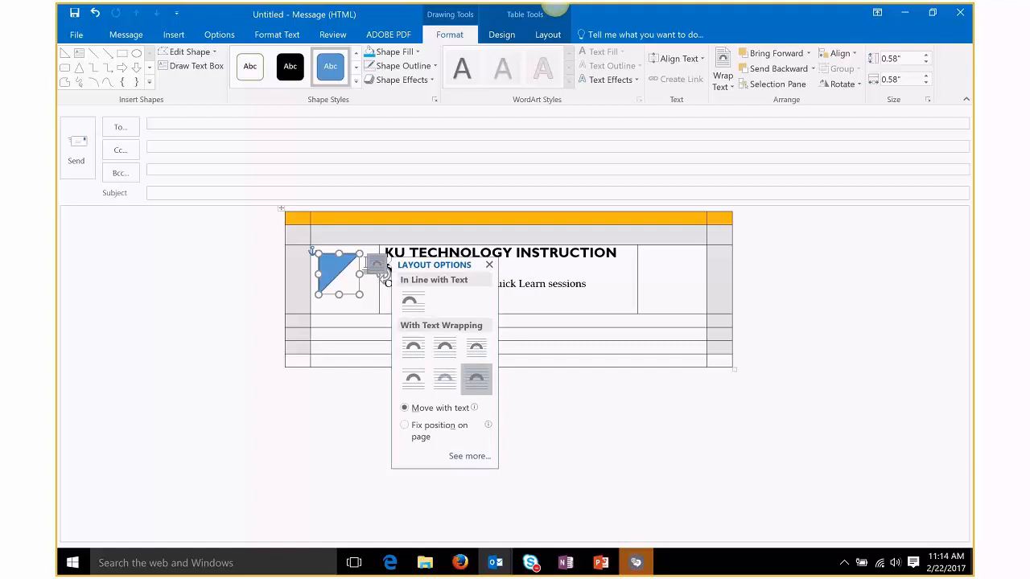
right_click(329, 267)
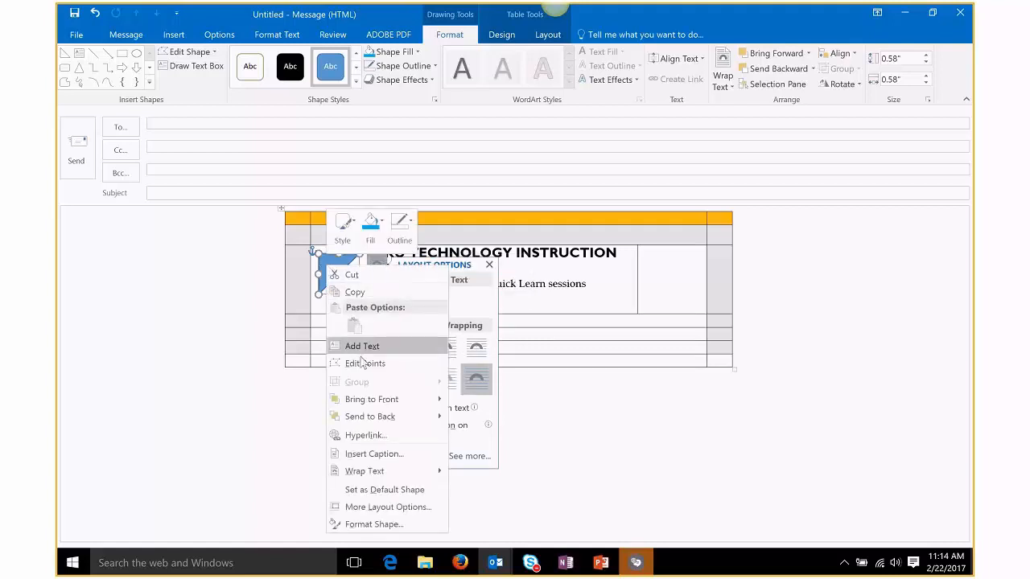
mouse_move(391, 470)
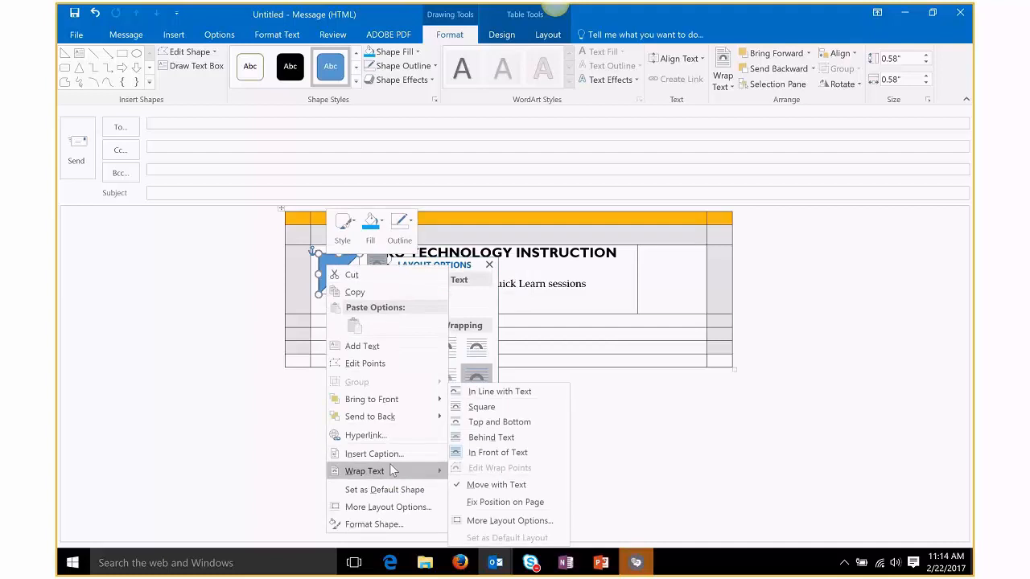
click(496, 394)
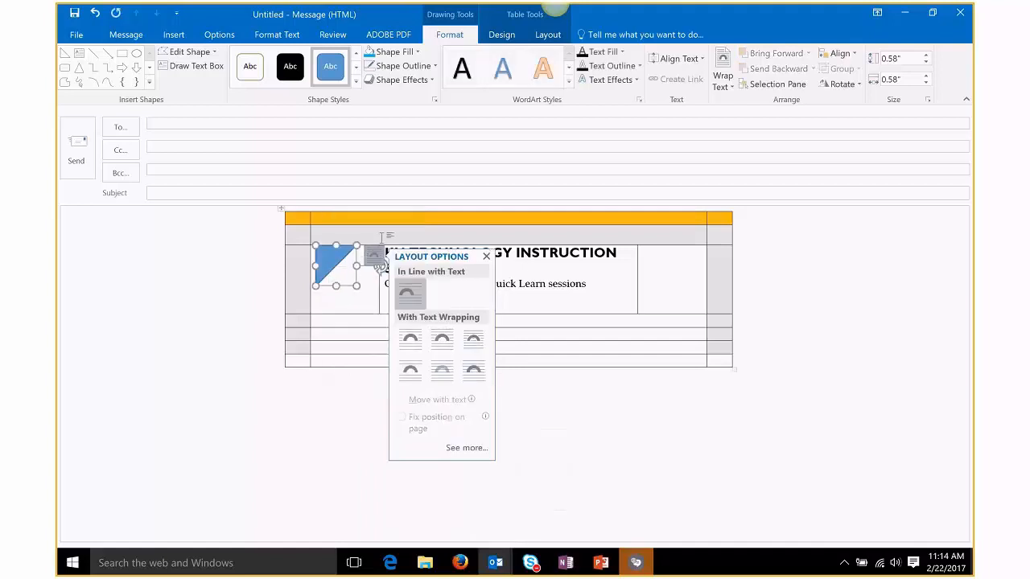
click(486, 257)
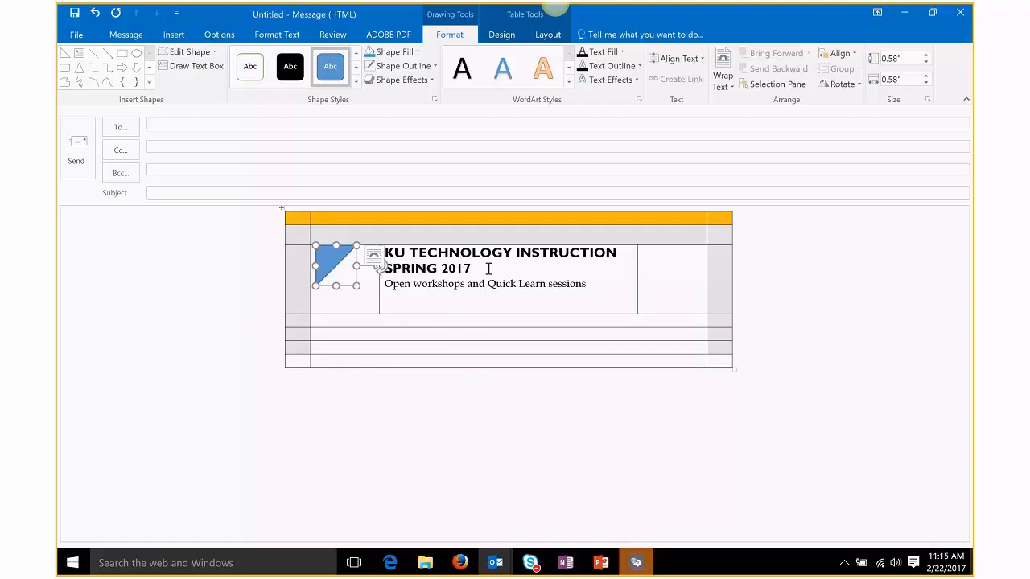
Step: Check the triangle's position beside the heading, leaving it selected
click(488, 268)
click(326, 257)
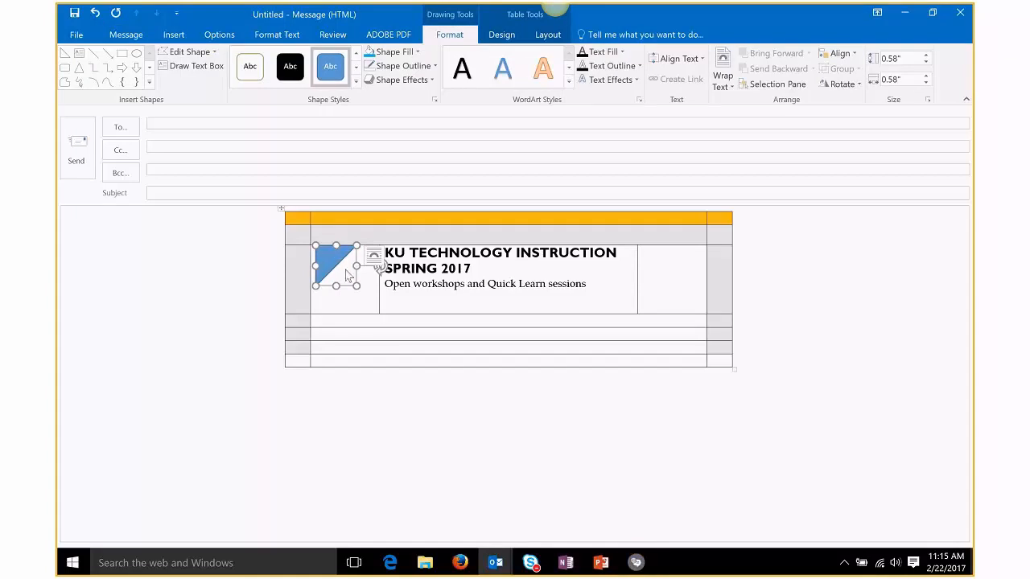
click(472, 268)
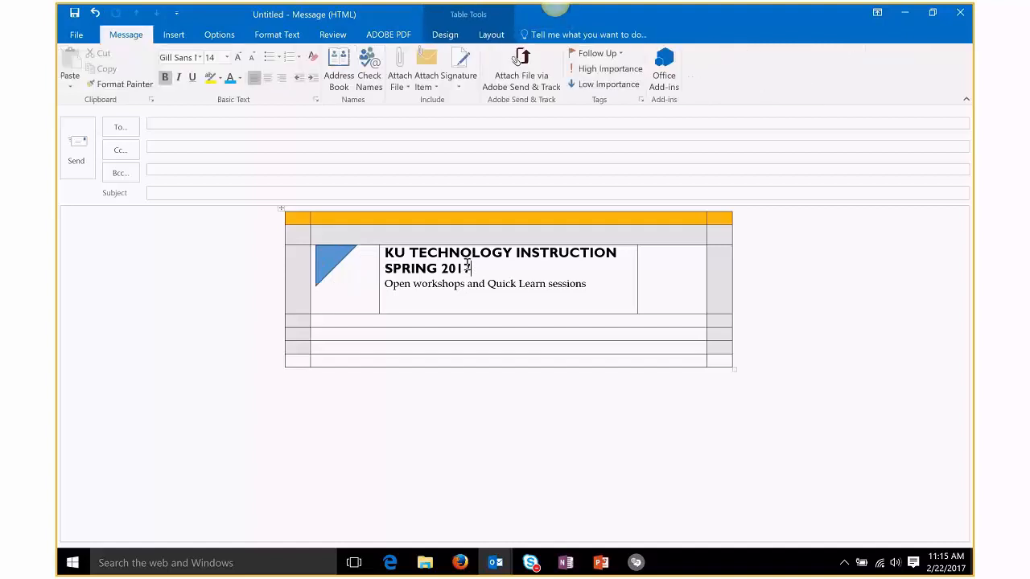
click(331, 257)
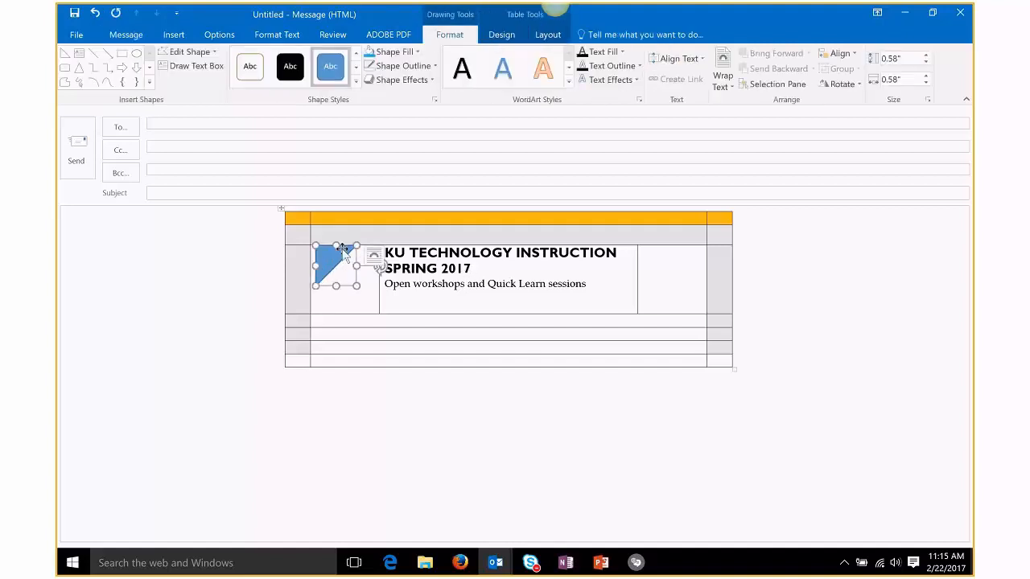
click(362, 292)
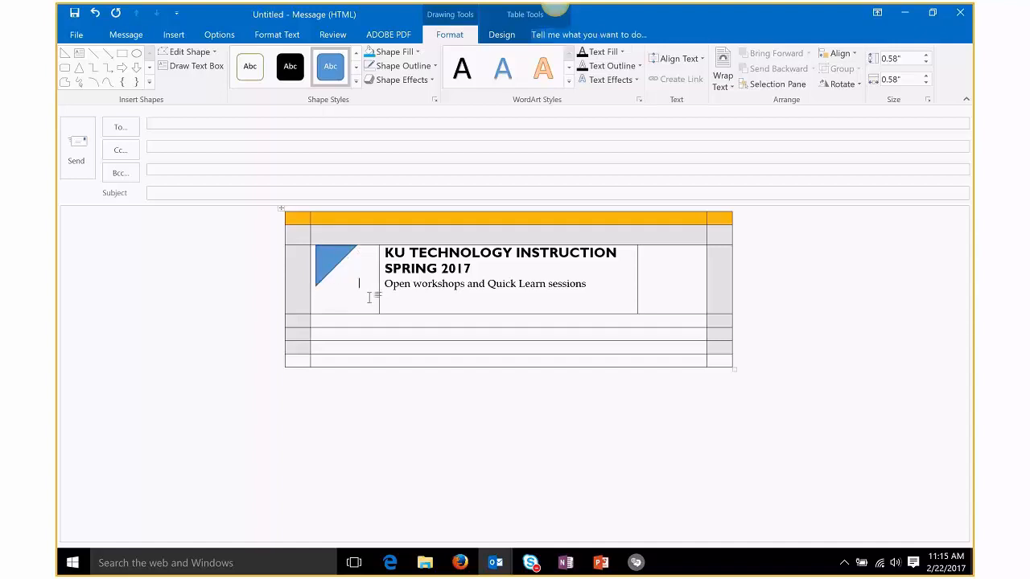
click(336, 265)
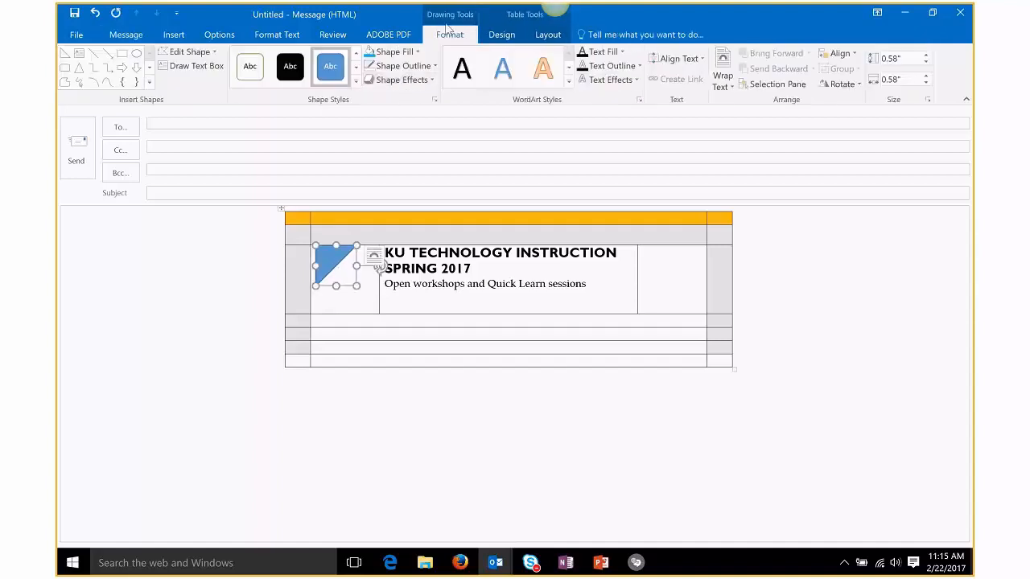
Step: Give the triangle a light-blue Shape Fill and No Outline
click(398, 53)
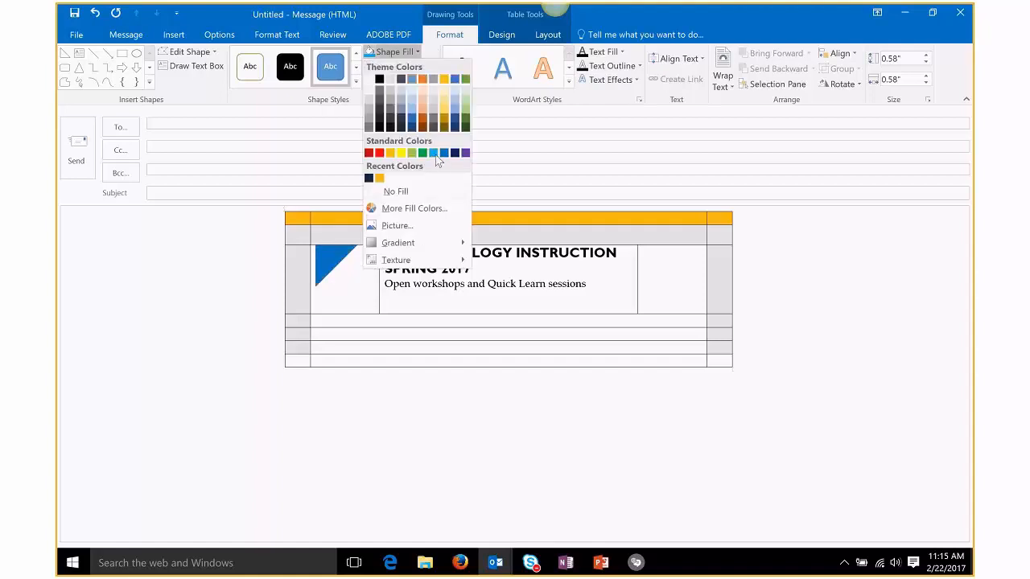
click(433, 154)
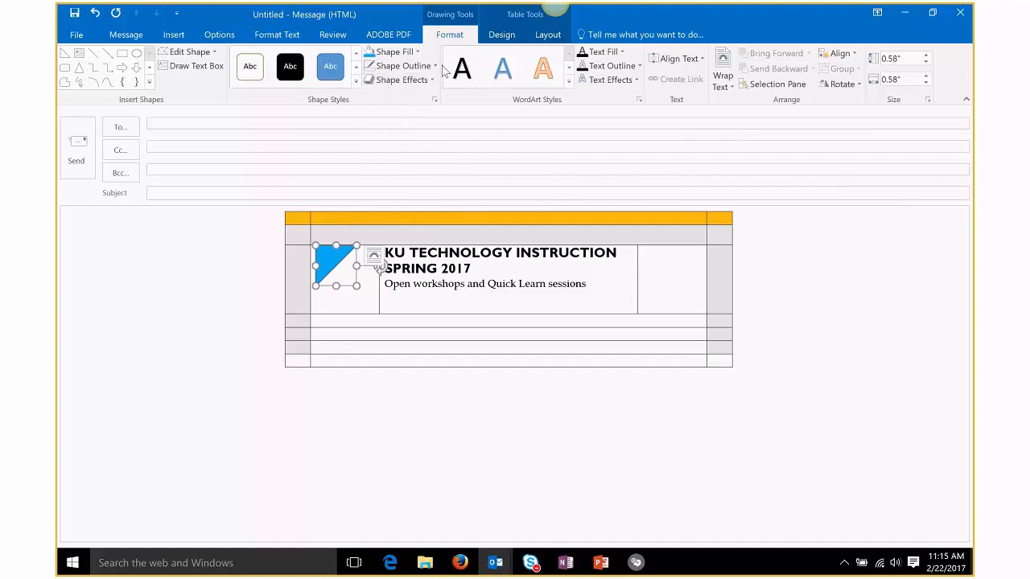
click(437, 68)
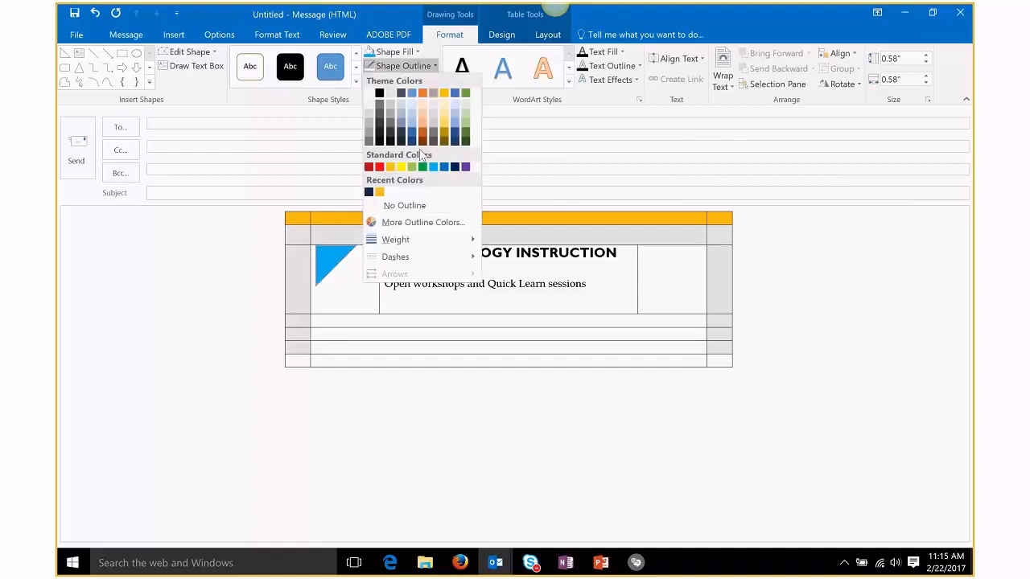
click(404, 202)
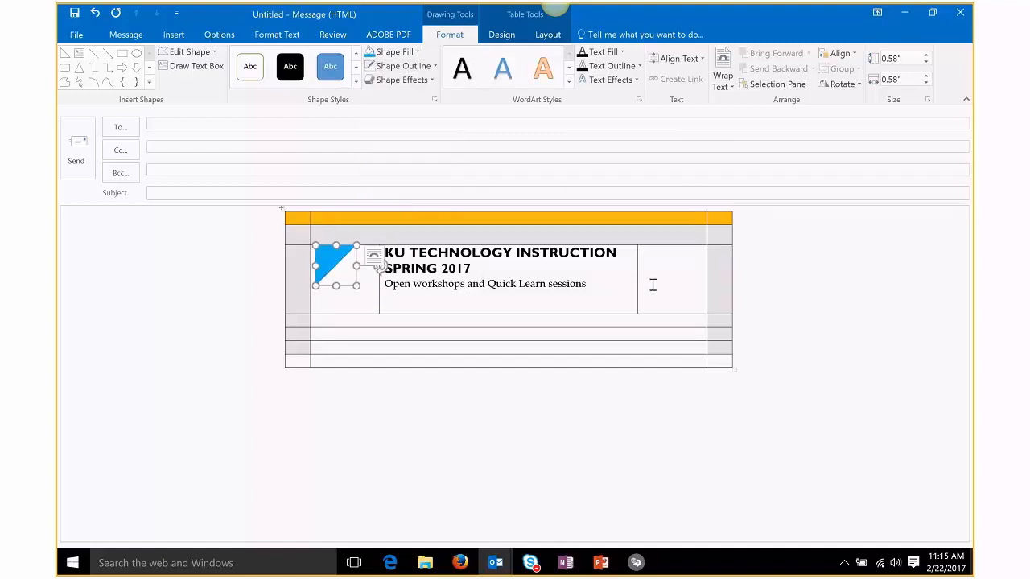
click(680, 308)
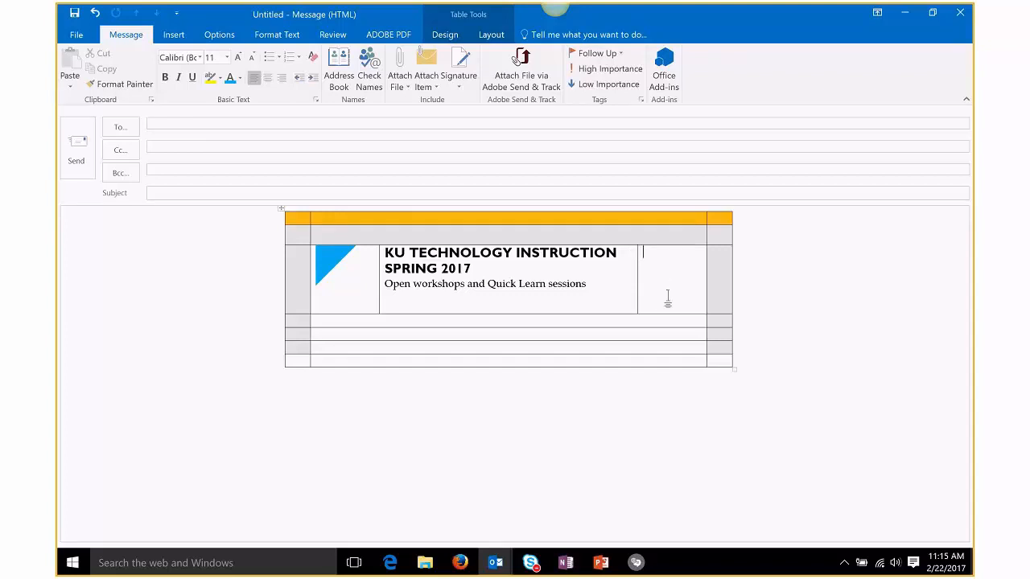
Step: Insert the 'Tech Hawk horizontal white' logo in the right cell and recolour it Blue-Gray
click(173, 35)
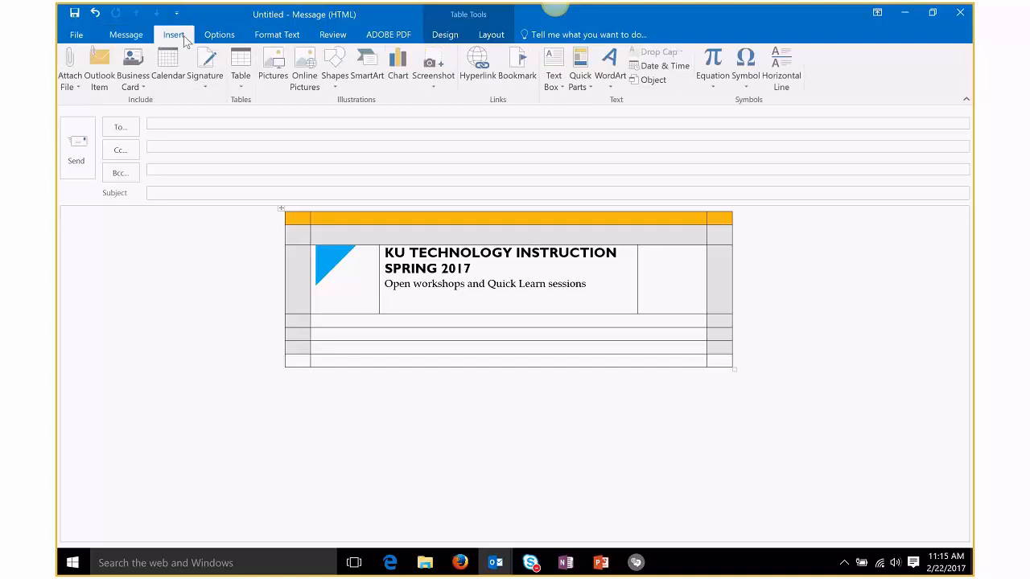
click(271, 65)
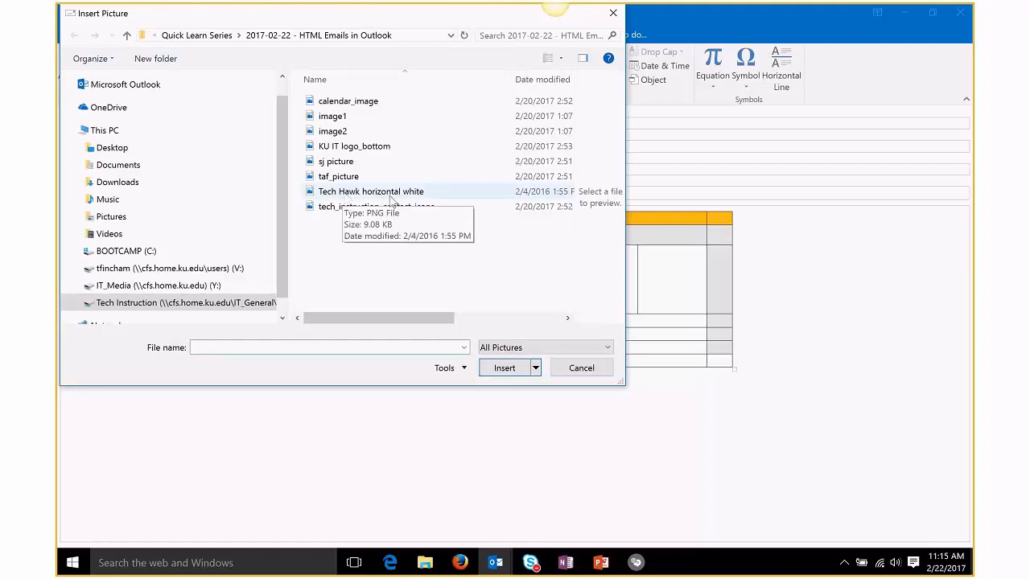
click(378, 193)
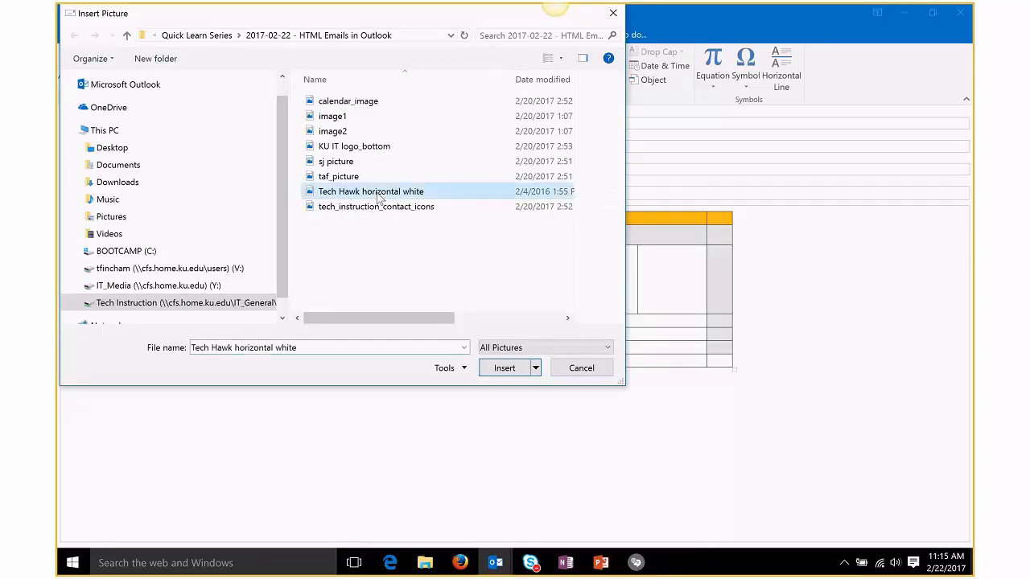
click(504, 369)
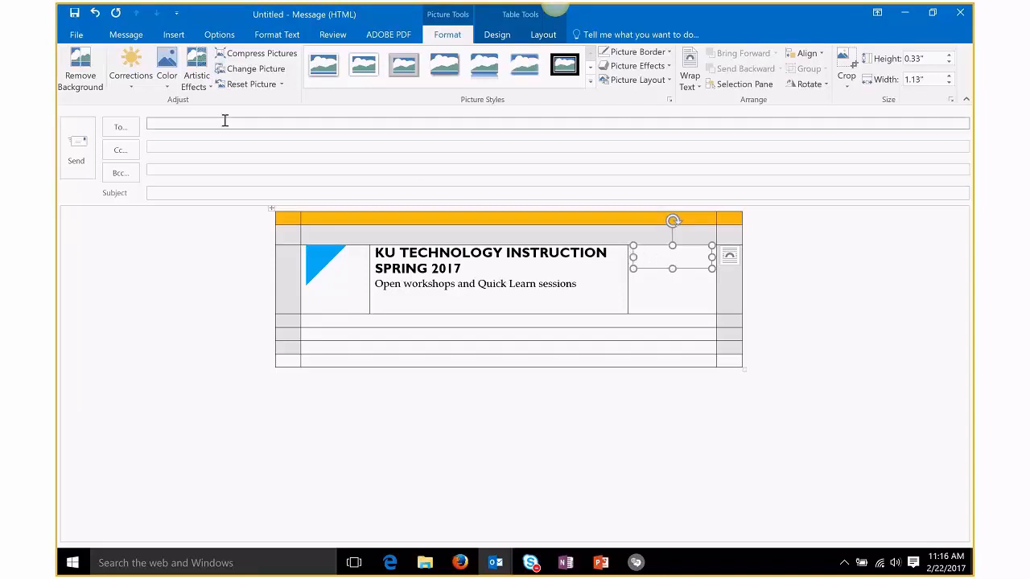
click(169, 81)
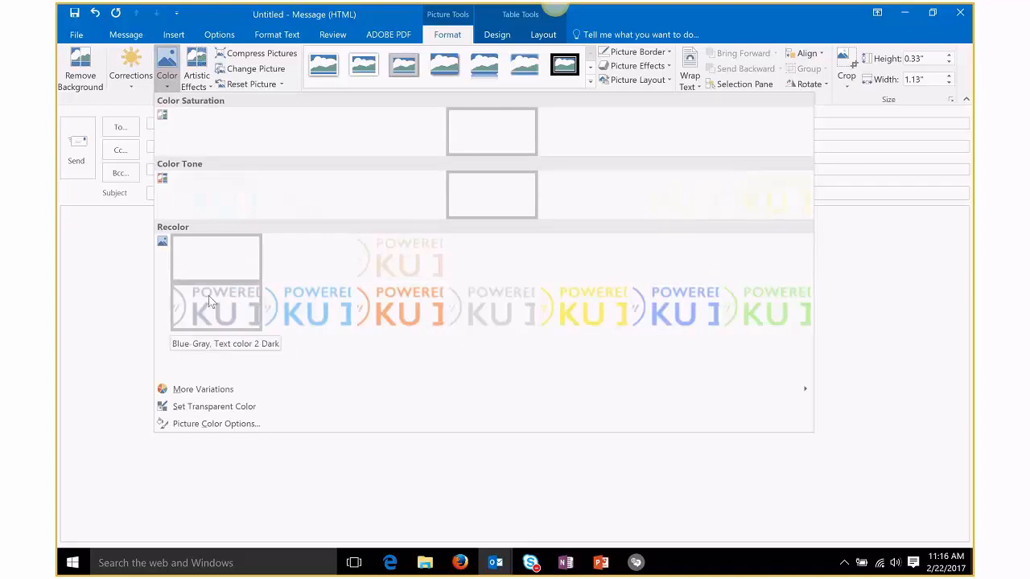
click(233, 321)
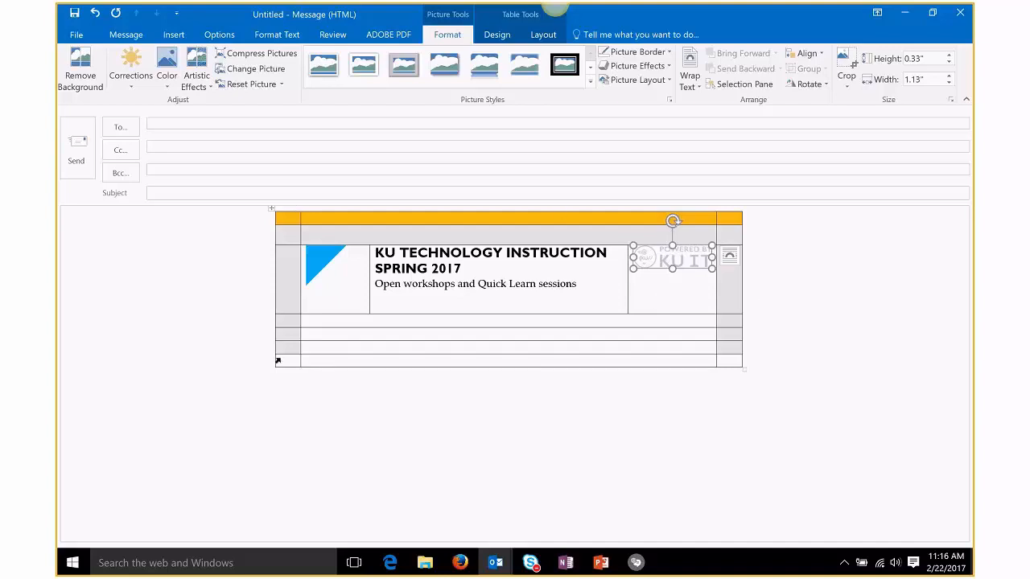
click(126, 35)
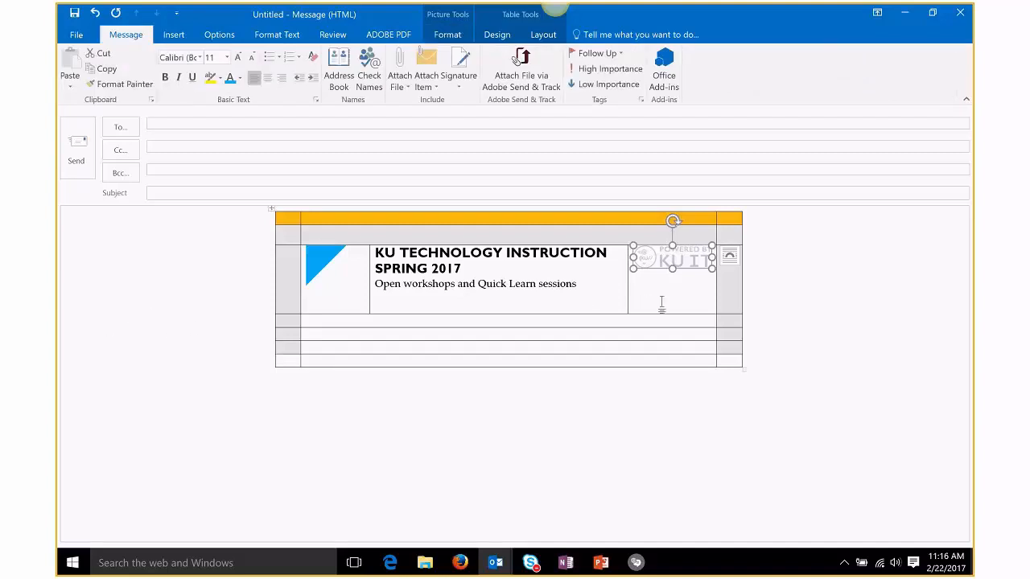
Step: Align the KU IT logo to the bottom centre of its cell
click(543, 34)
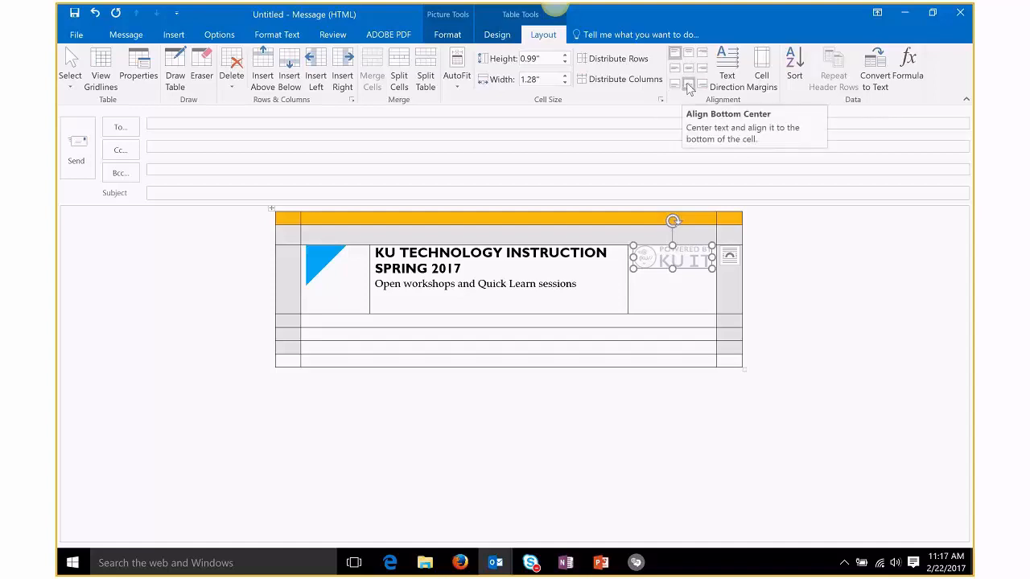
click(690, 86)
click(676, 257)
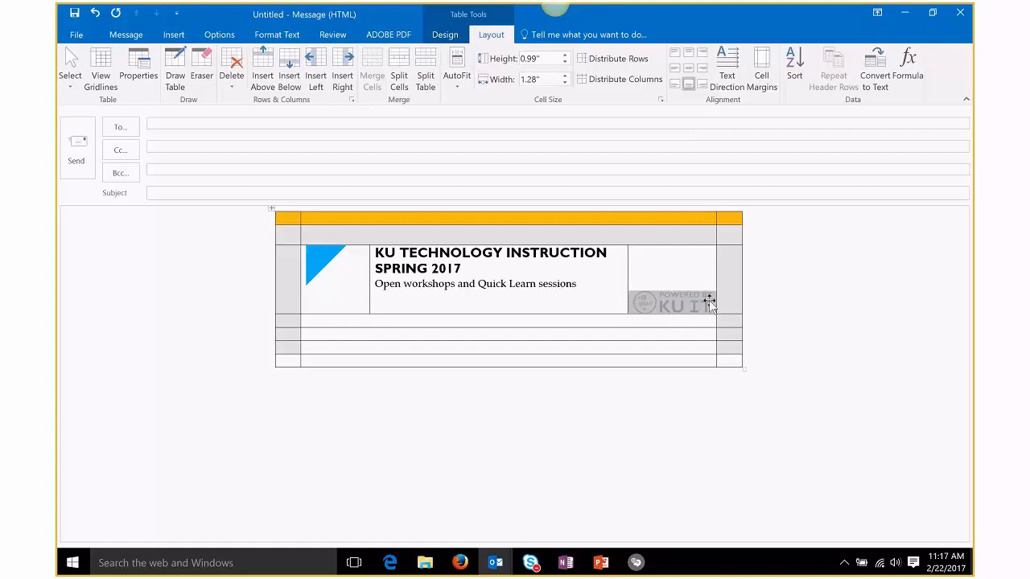
click(671, 307)
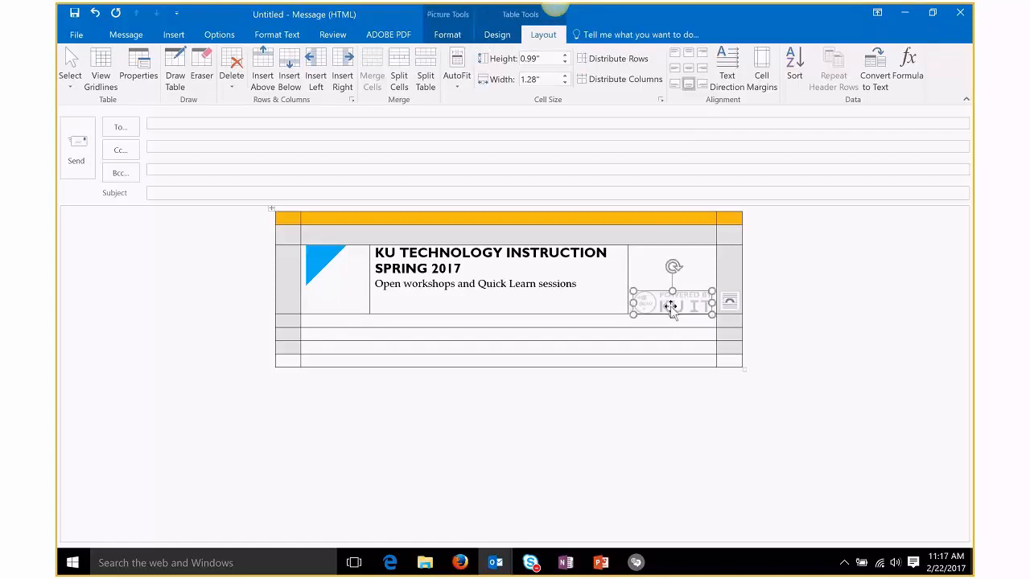
click(593, 306)
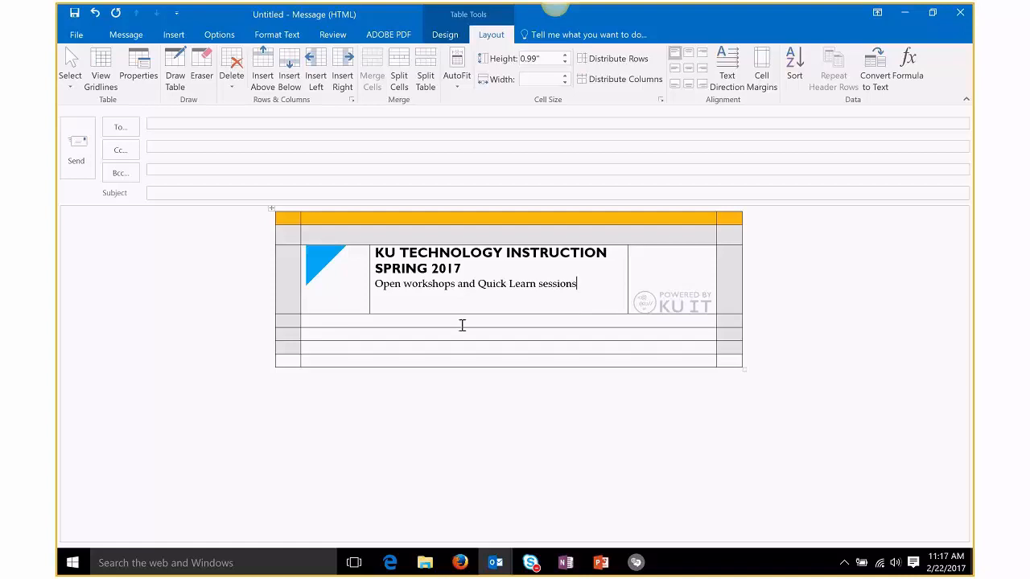
Step: Apply grey shading to the empty row beneath the title block
click(312, 321)
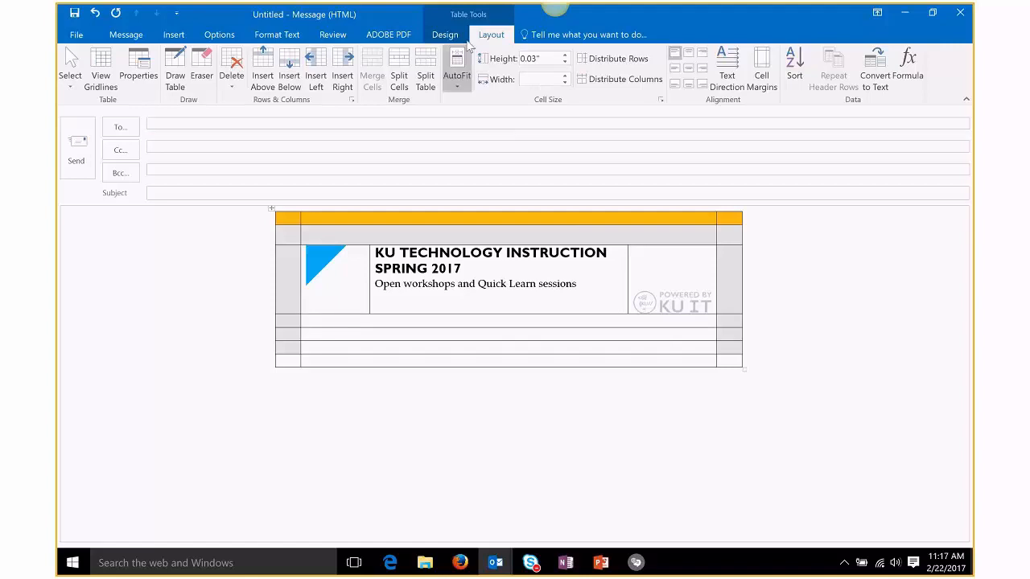
click(445, 34)
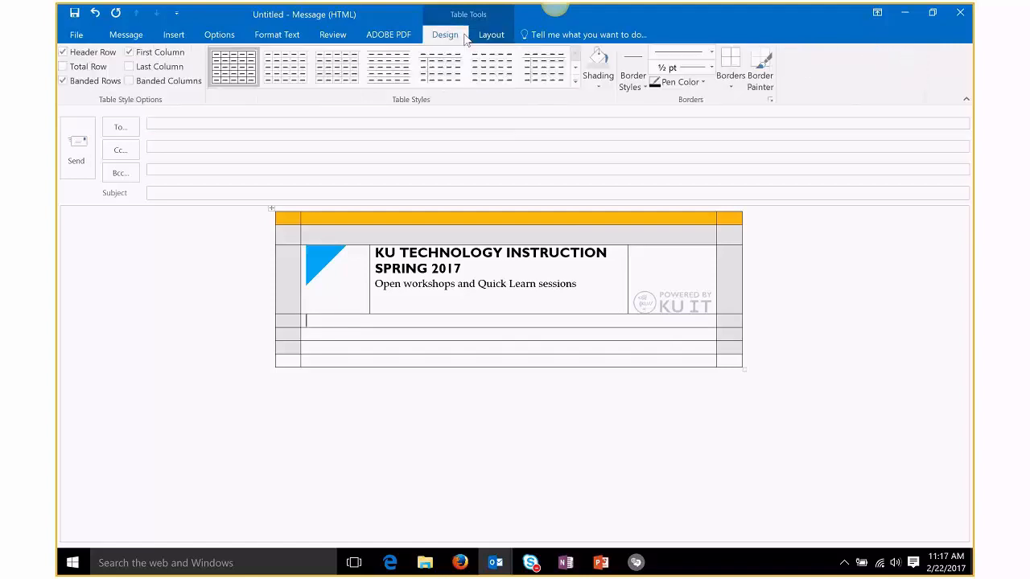
click(601, 59)
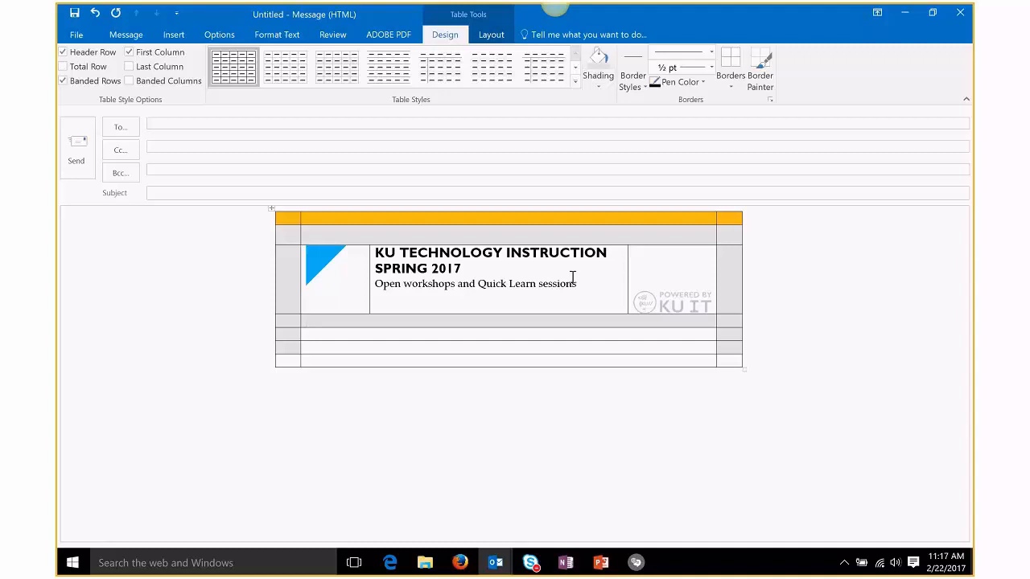
click(326, 362)
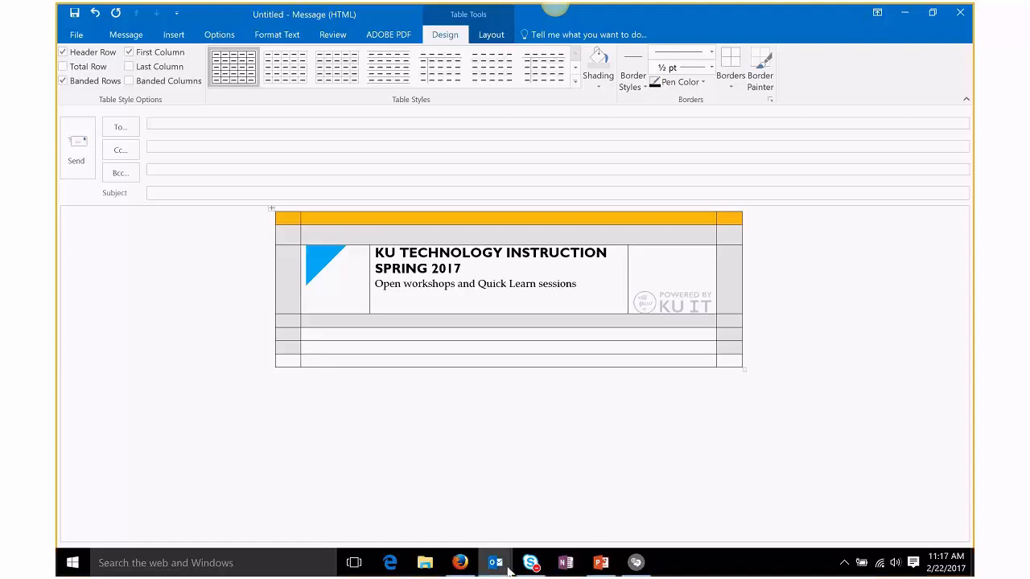
Step: Bring the Untitled draft message back in front via its taskbar preview
mouse_move(508, 570)
click(482, 490)
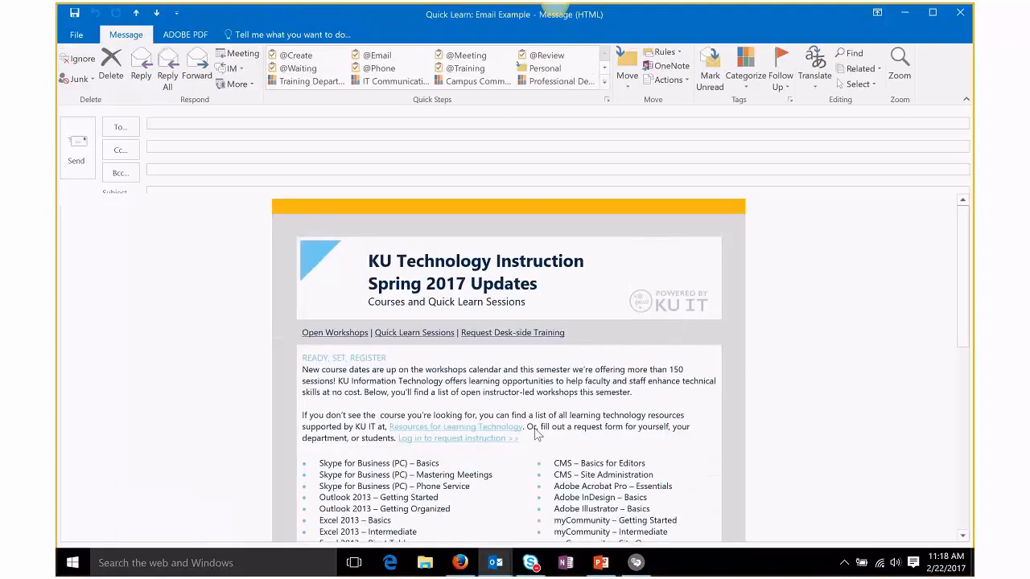
scroll(537, 434, down, 3)
scroll(534, 428, down, 7)
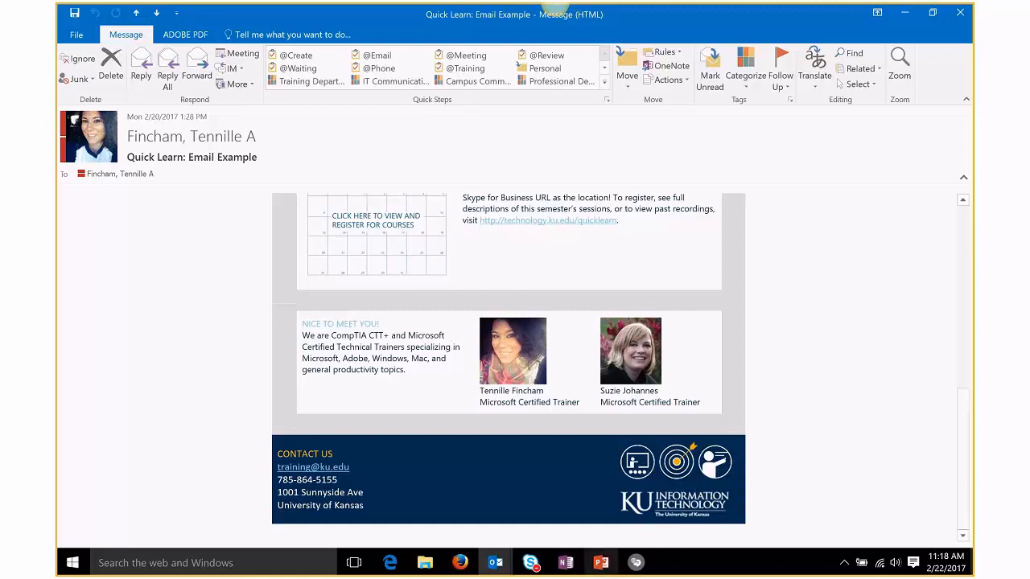
mouse_move(592, 571)
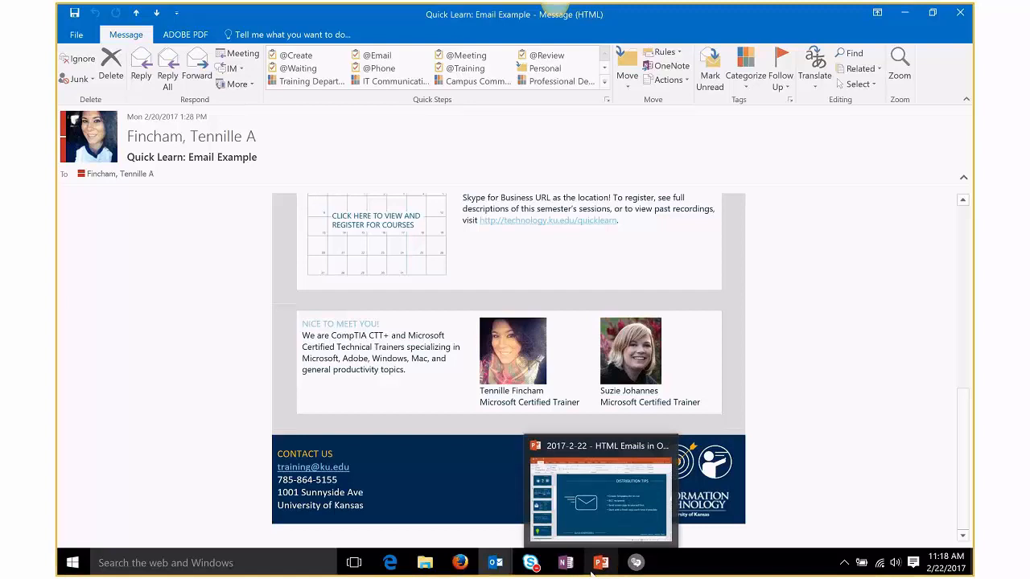
Step: Select the table's empty last row and merge it into one full-width cell
mouse_move(496, 563)
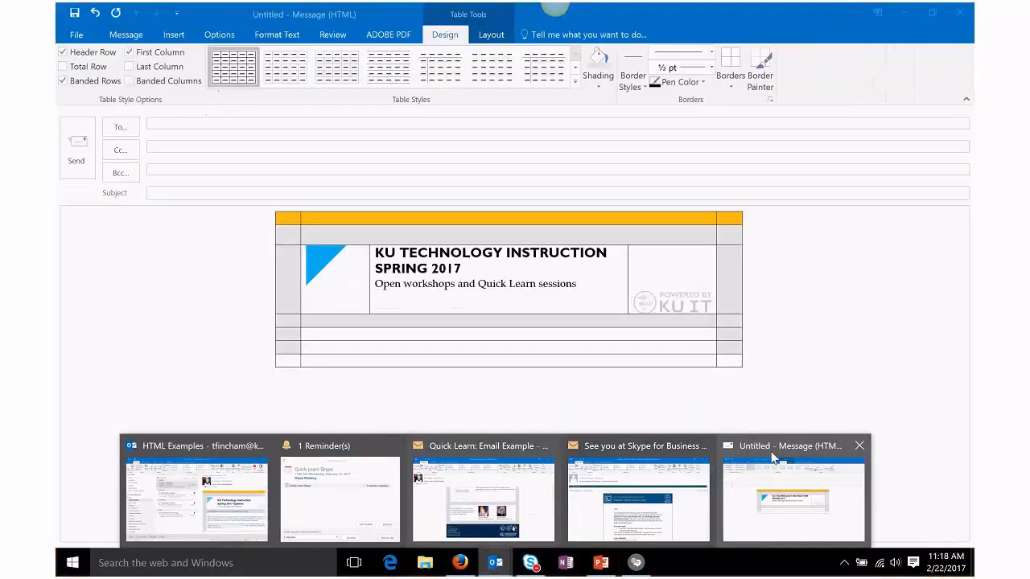
click(772, 457)
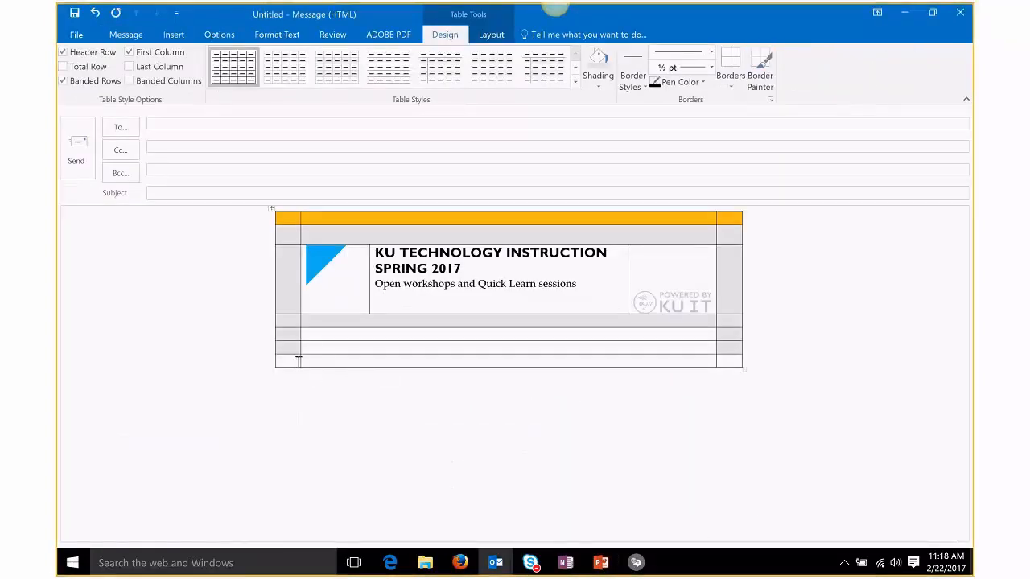
click(297, 362)
drag(291, 361, 734, 368)
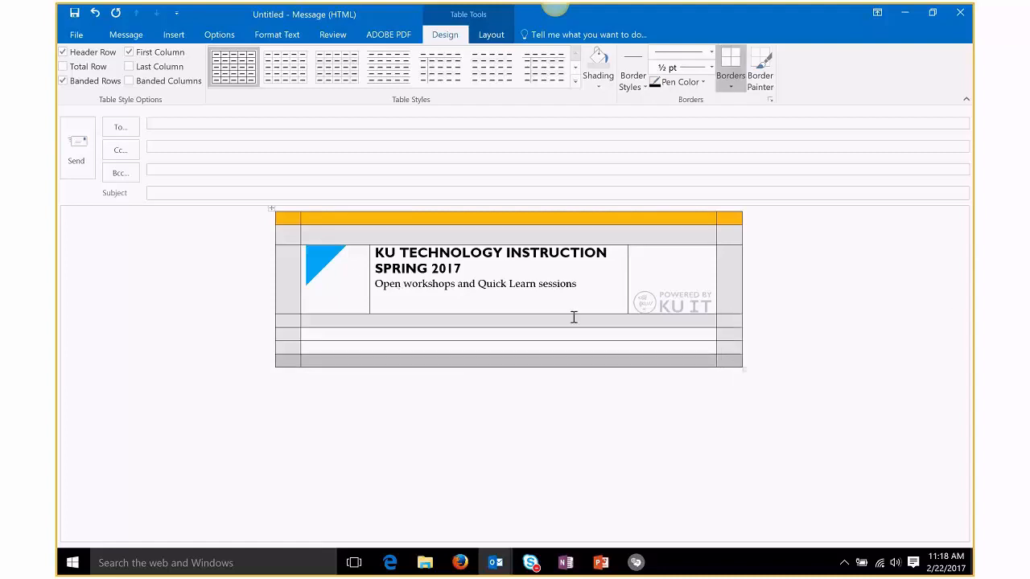
click(488, 36)
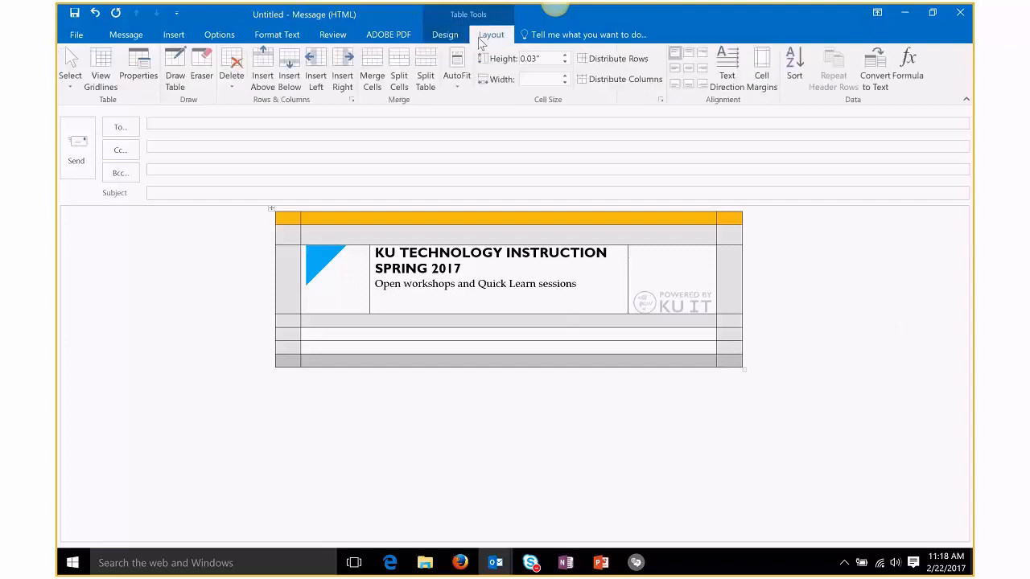
click(374, 80)
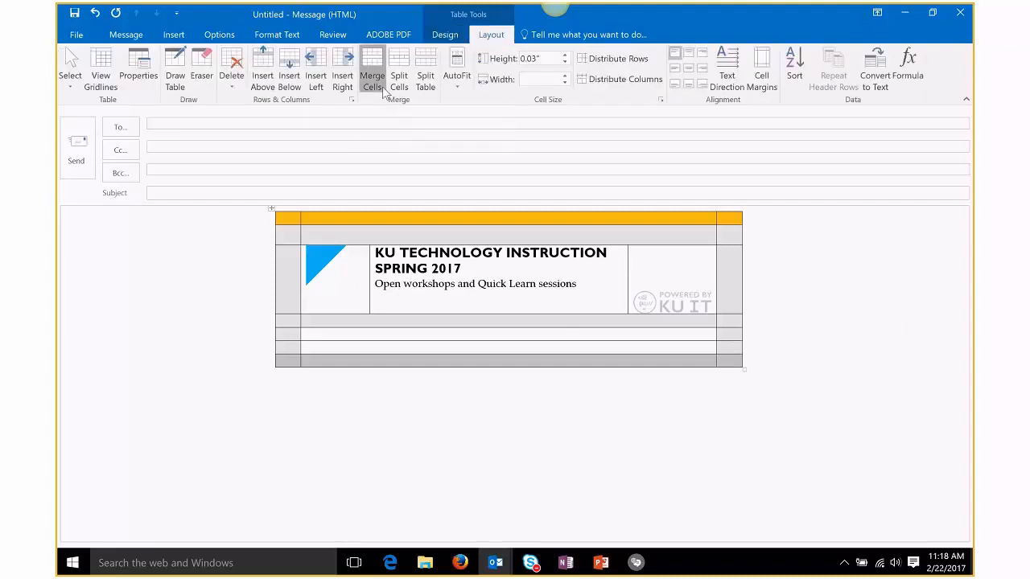
click(550, 362)
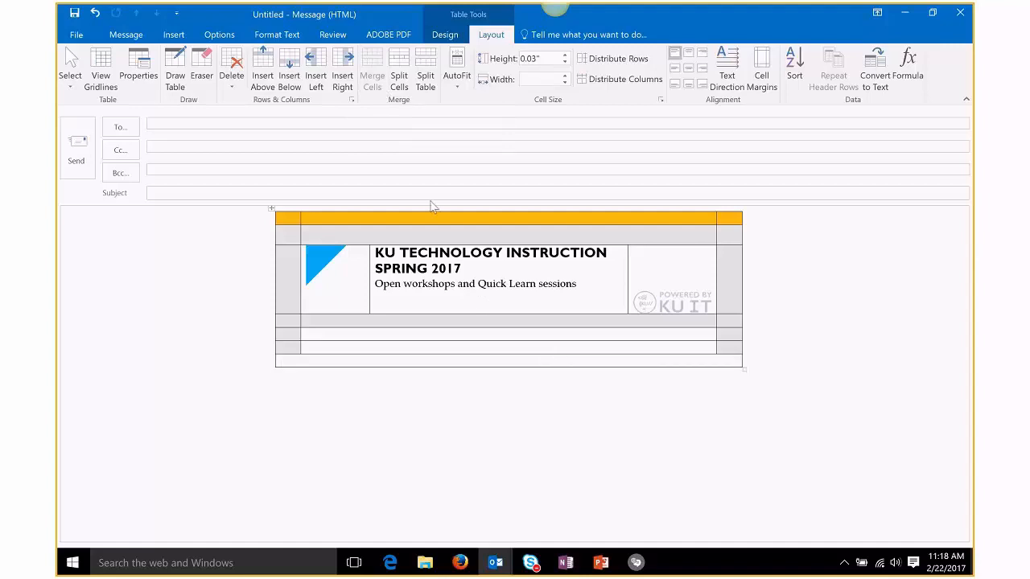
Step: Split the merged bottom row into 3 columns
click(406, 92)
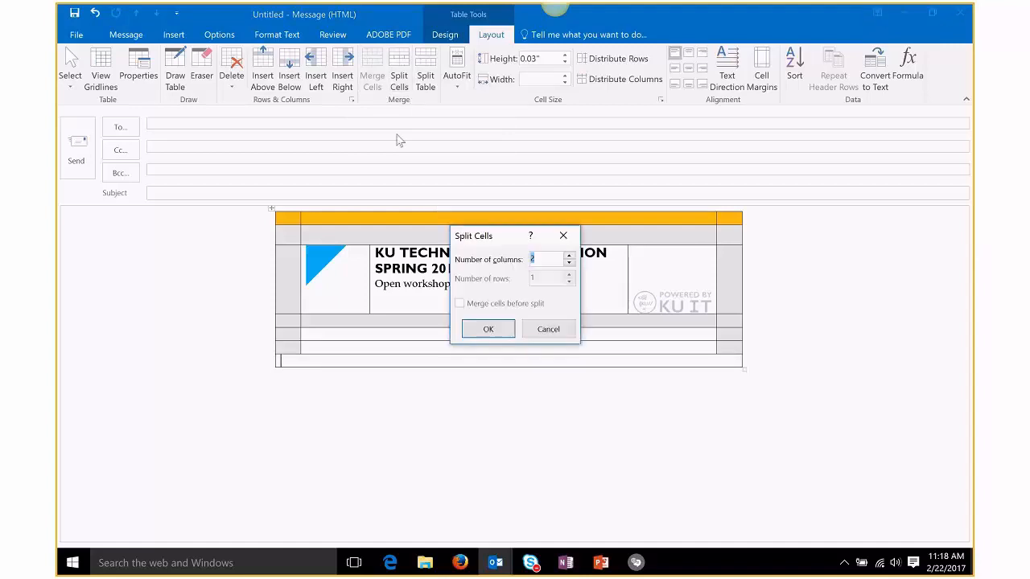
click(569, 256)
click(508, 332)
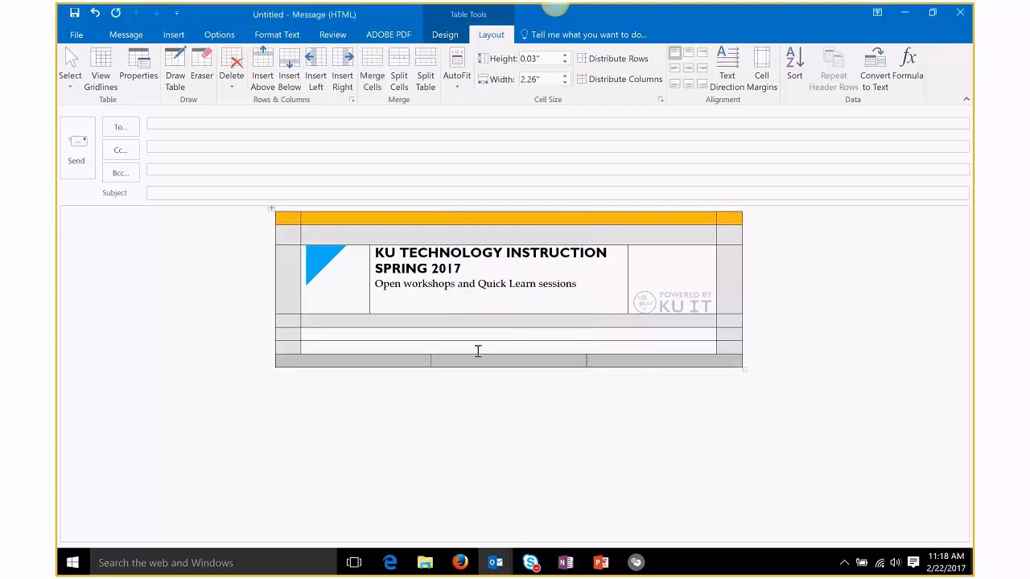
Step: Drag the bottom row's borders to a narrow left, wide middle and right column, then select the row
drag(430, 365, 428, 365)
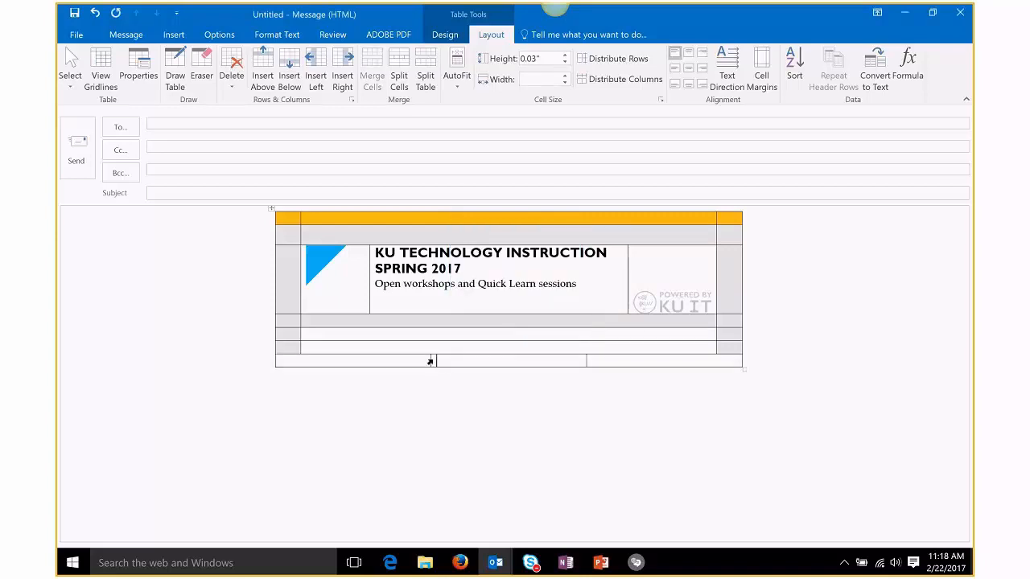
drag(432, 363, 366, 363)
click(323, 362)
drag(584, 364, 641, 359)
click(319, 361)
drag(383, 364, 694, 365)
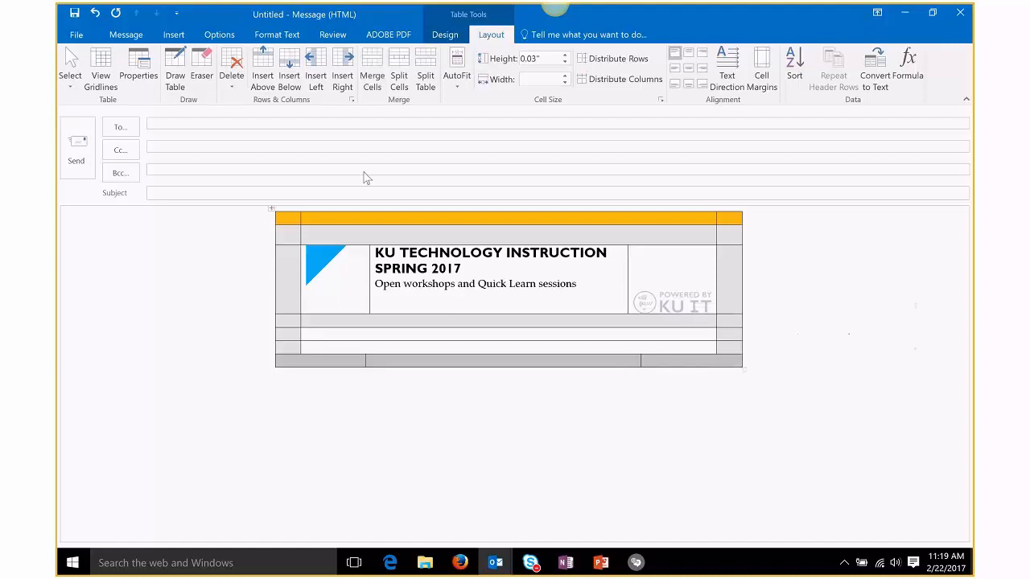
Step: Shade the selected bottom row dark blue
click(445, 35)
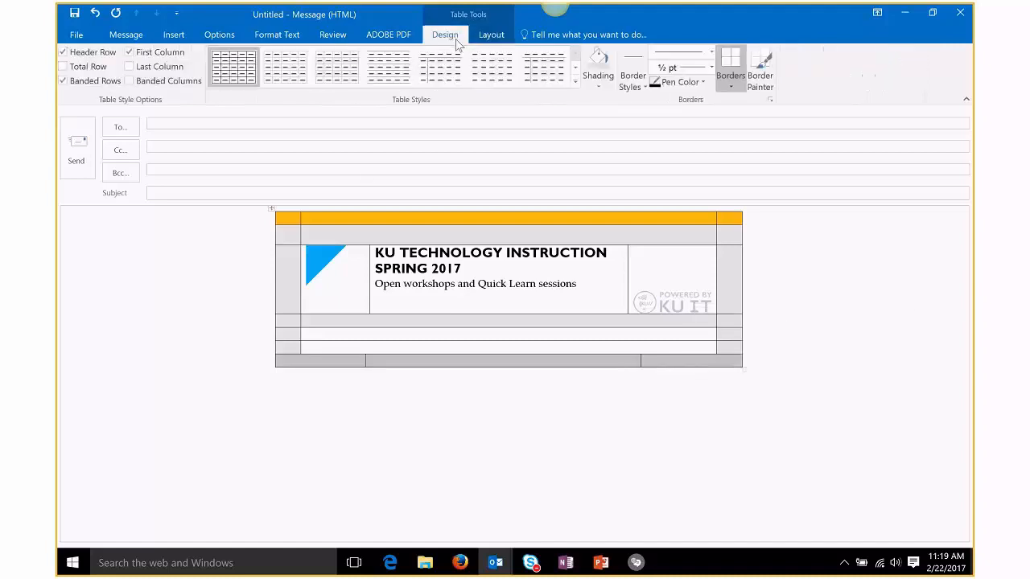
click(596, 90)
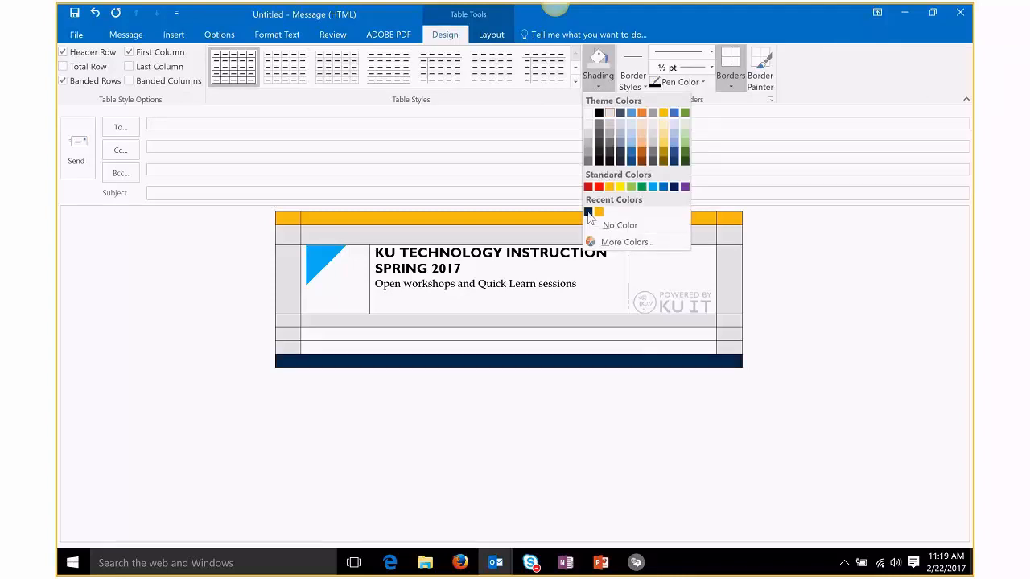
click(588, 212)
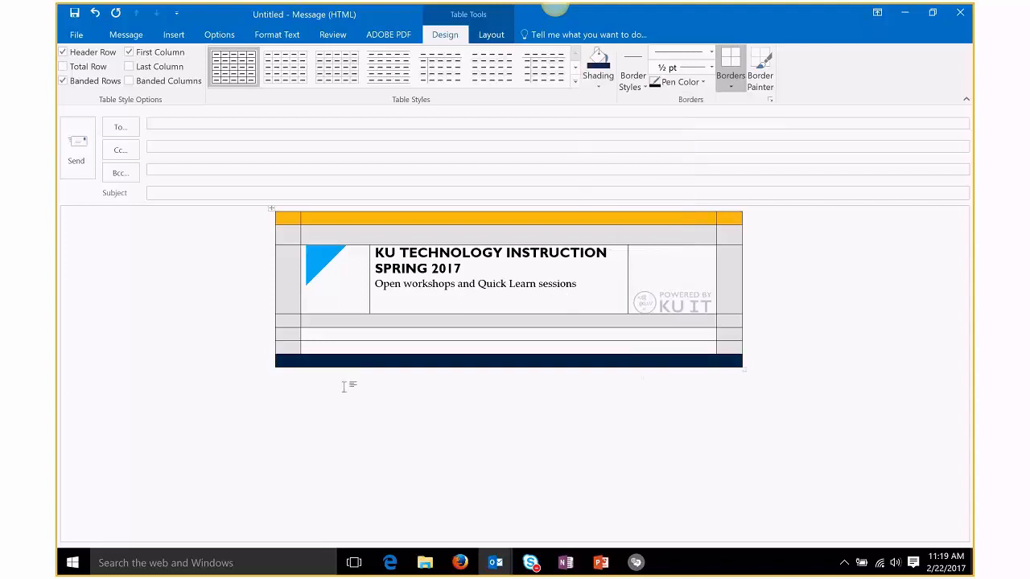
Step: Type CONTACT US, the e-mail address, phone number and street address in the left cell, widening it
click(299, 361)
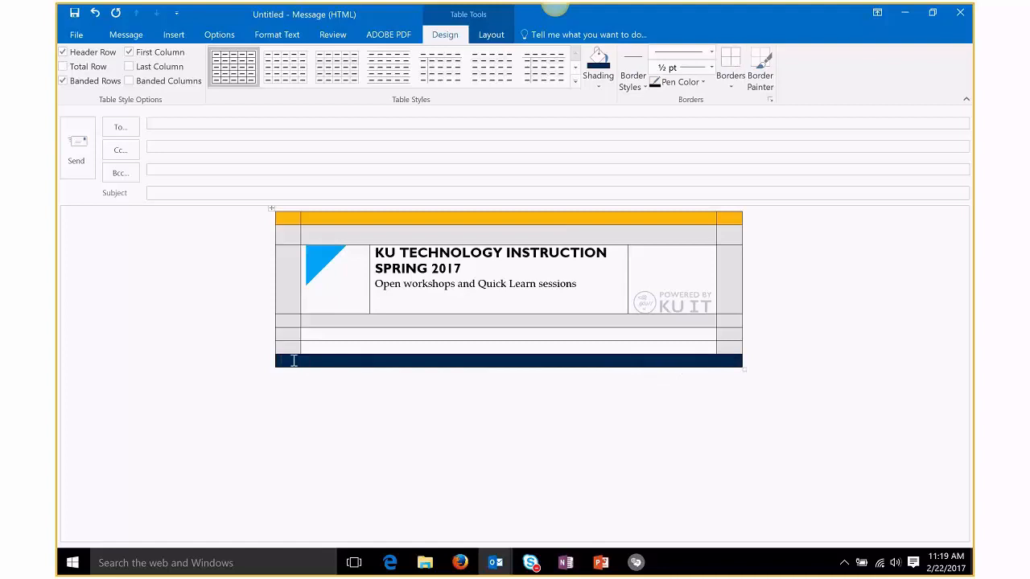
text(CONTACT US)
key(Return)
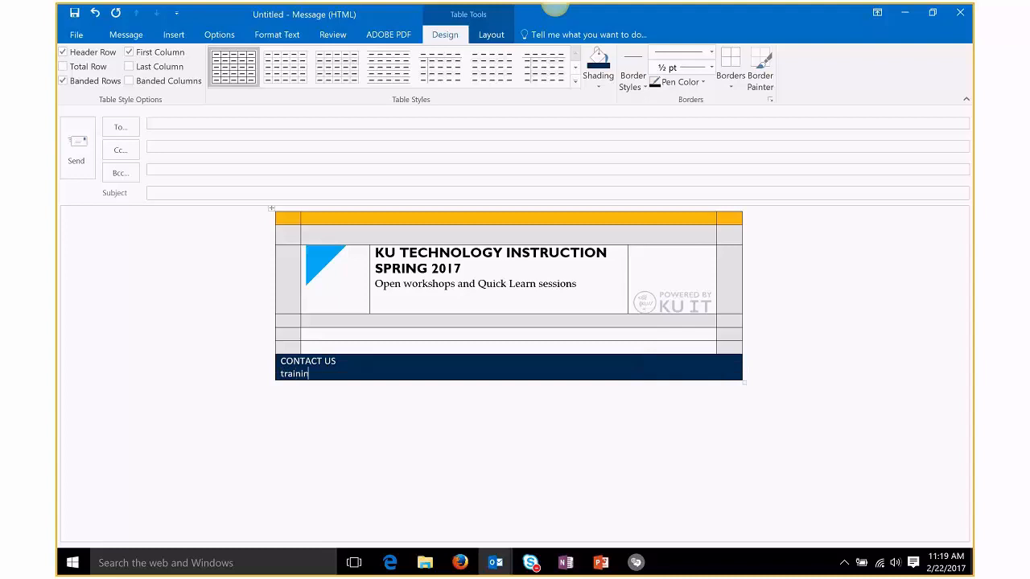
key(Return)
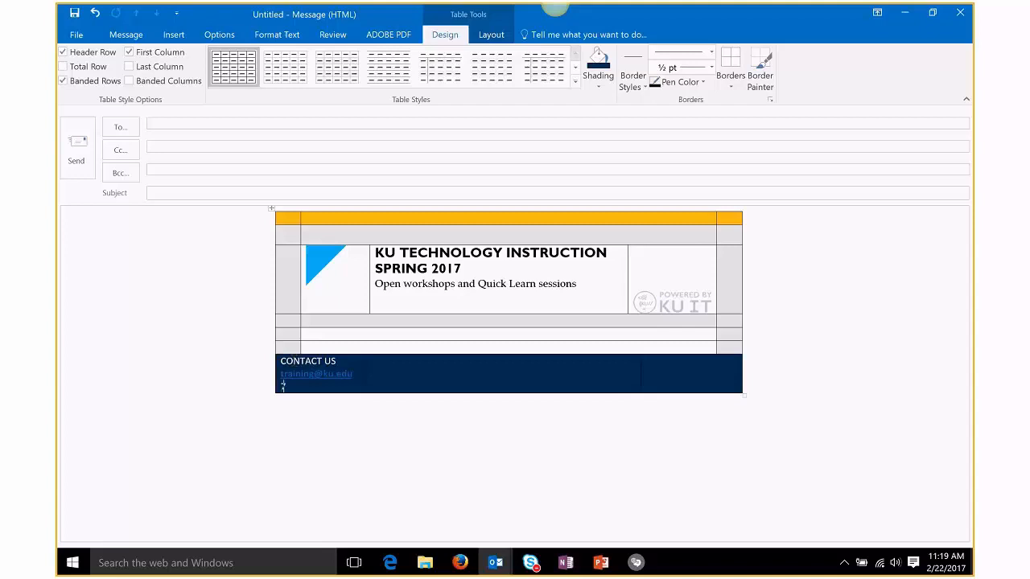
key(Return)
text(100)
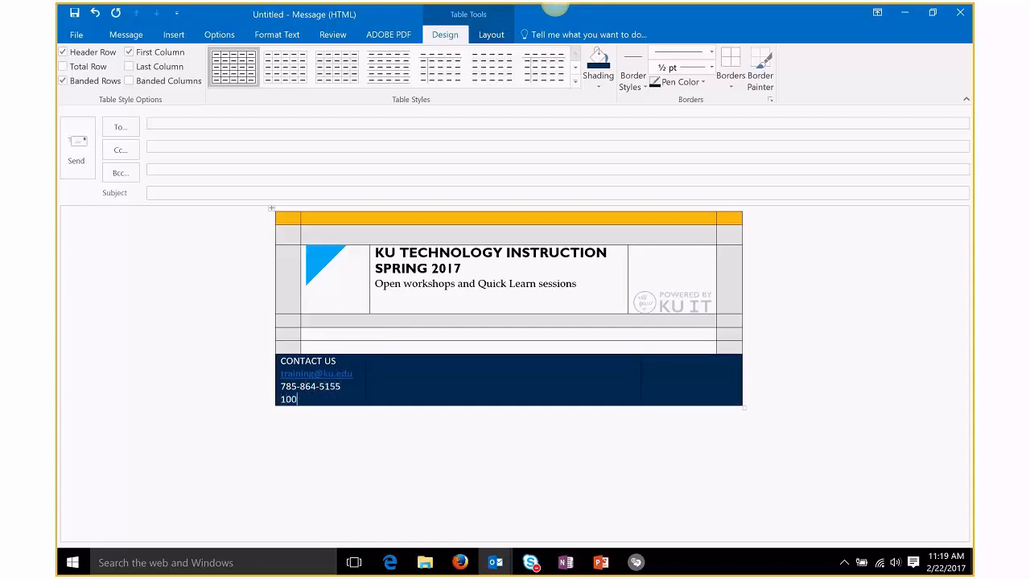
text(1 Sunnyside Ave.)
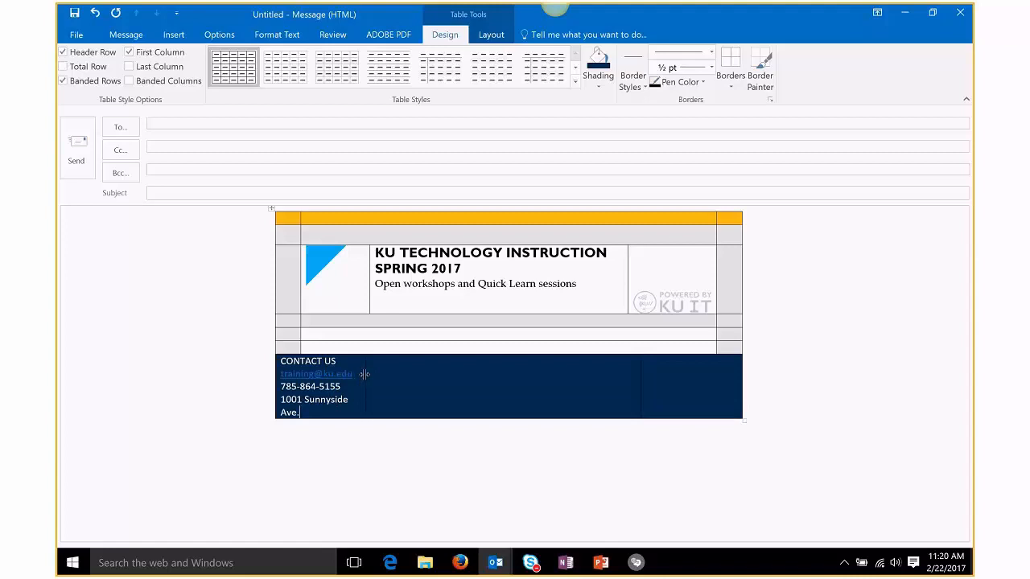
drag(365, 374, 383, 378)
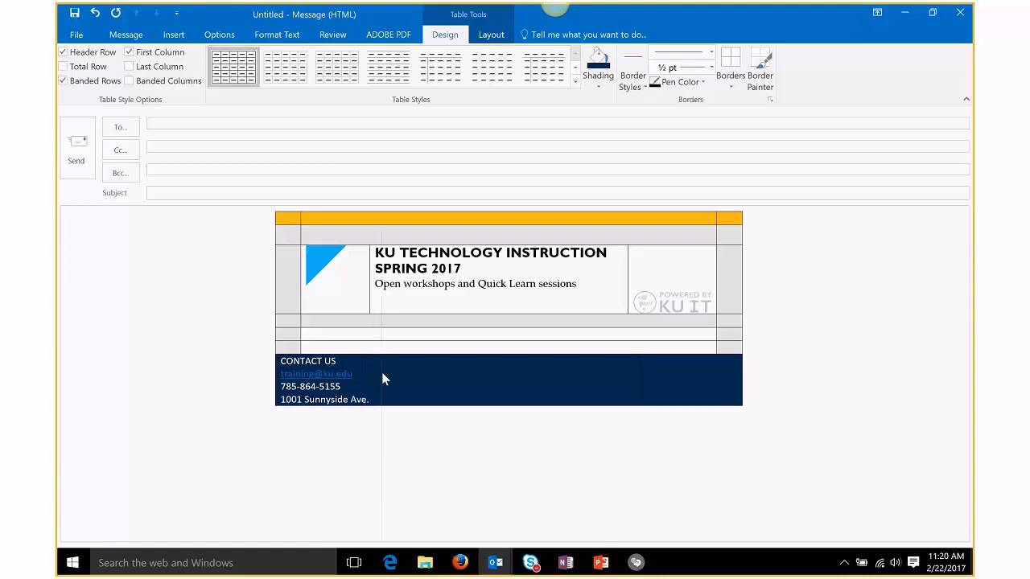
click(704, 392)
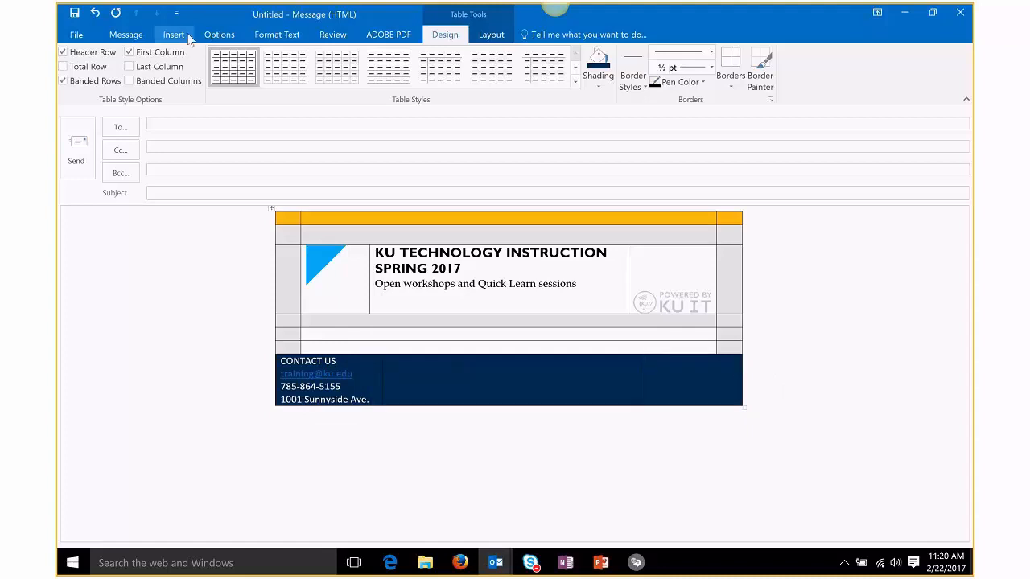
Step: Insert the tech_instruction_contact_icons picture into the footer's right cell
click(178, 35)
click(272, 63)
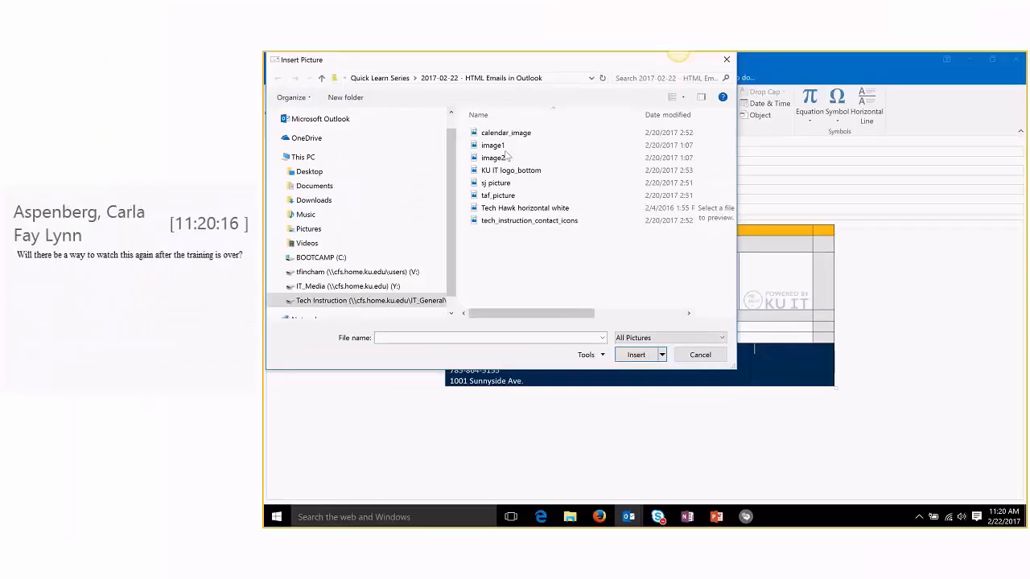
click(539, 222)
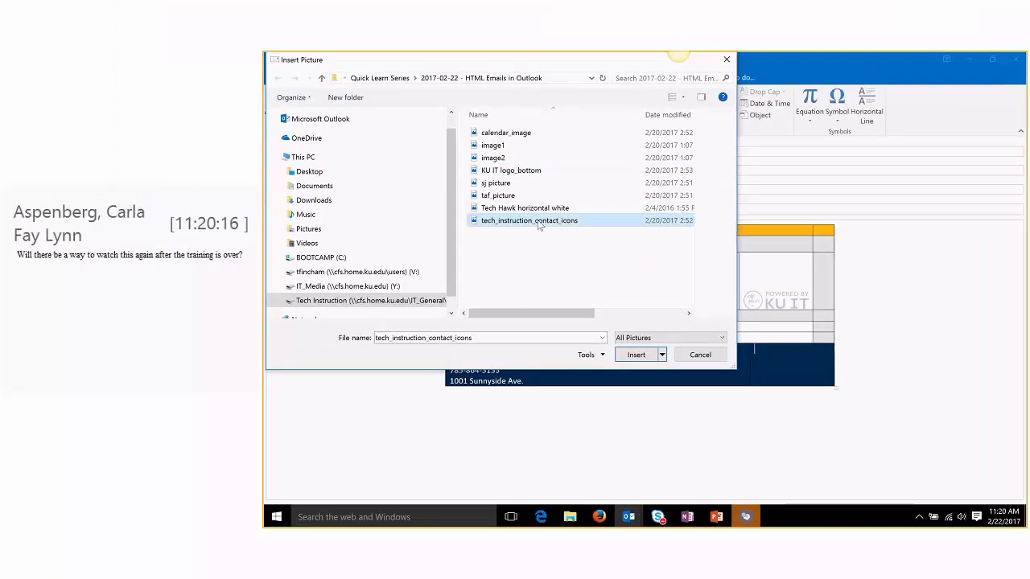
click(636, 355)
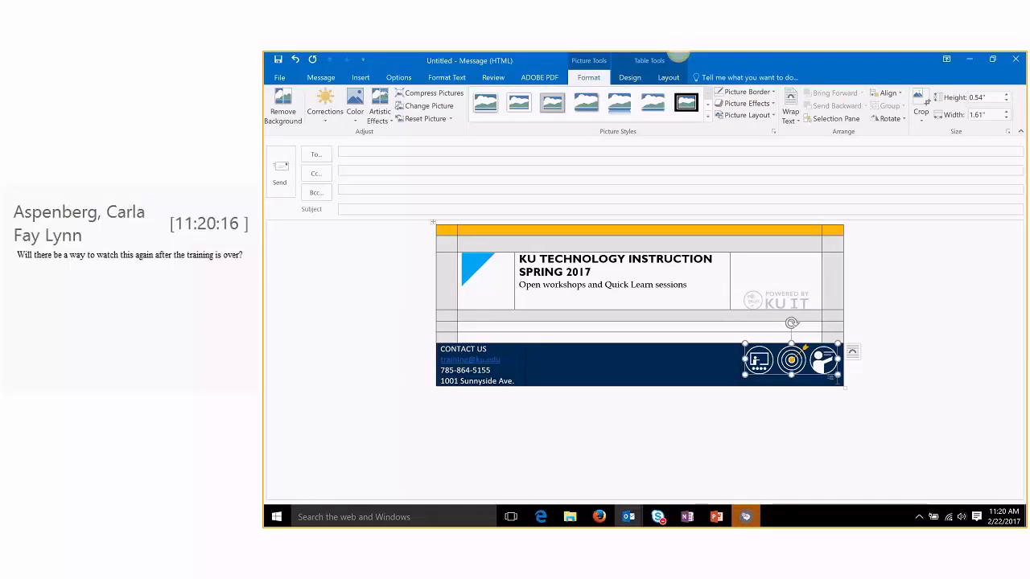
click(632, 364)
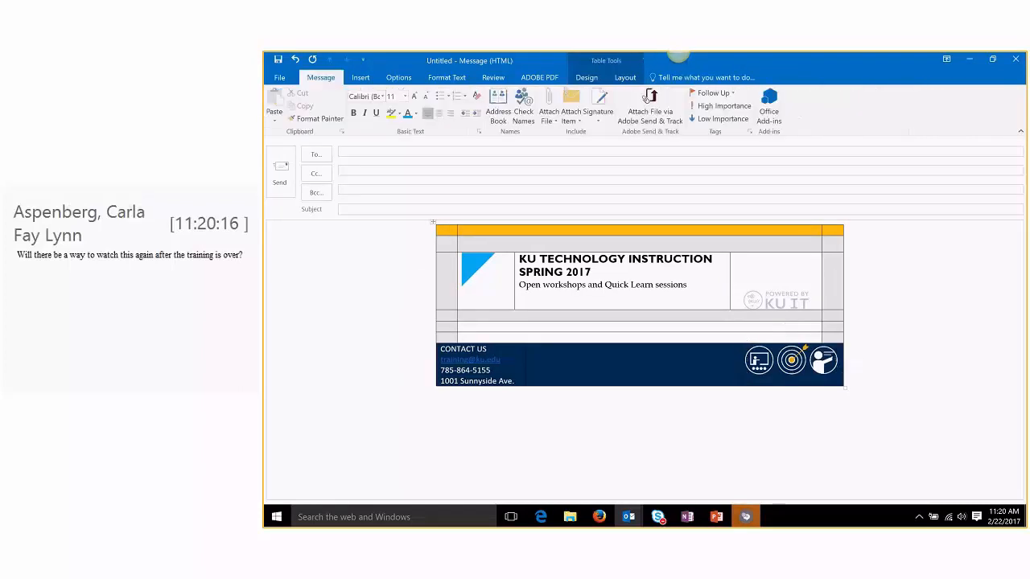
Step: Insert the KU IT logo_bottom picture and separate it from the icons with a blank line
click(361, 78)
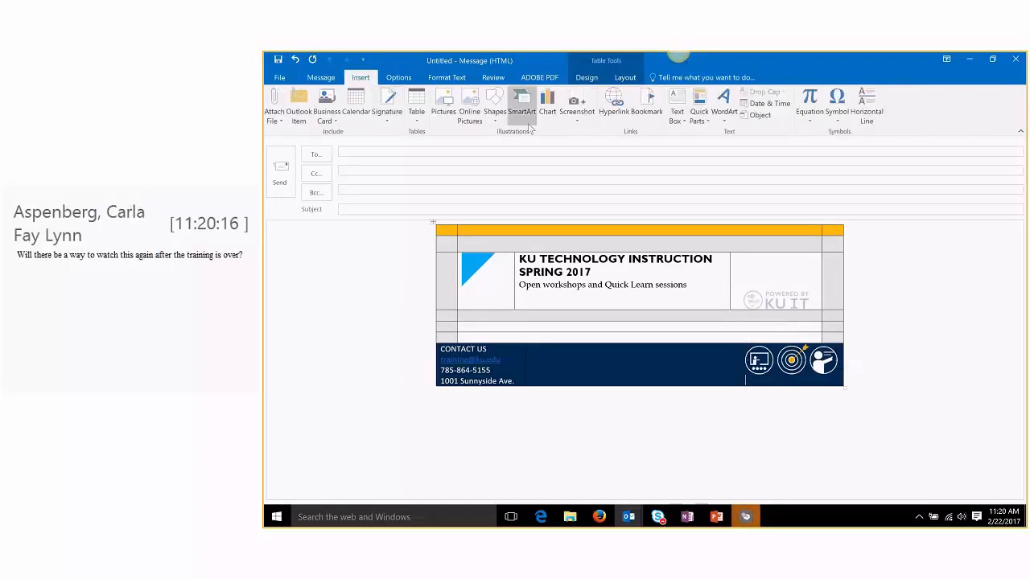
click(447, 119)
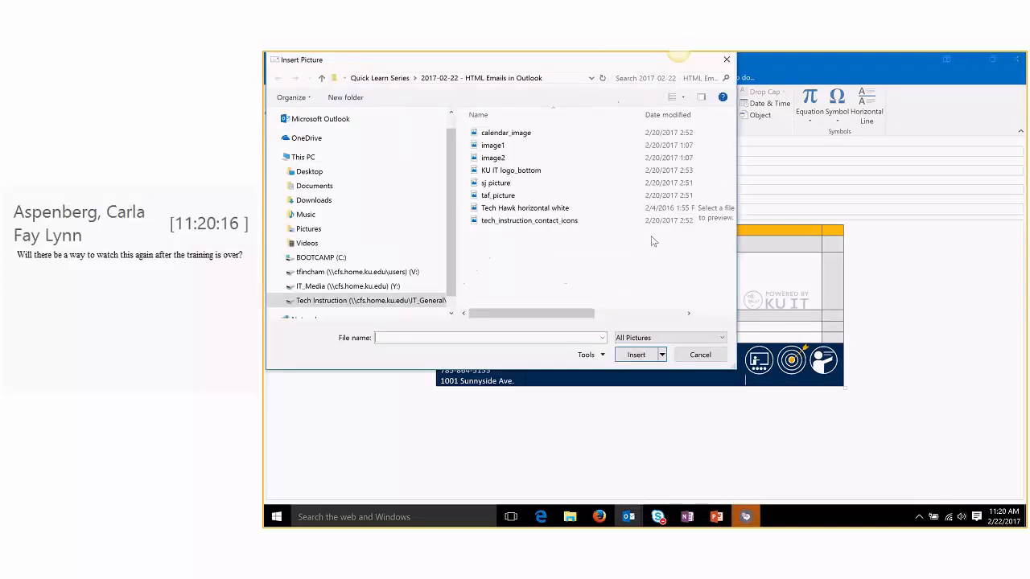
click(579, 170)
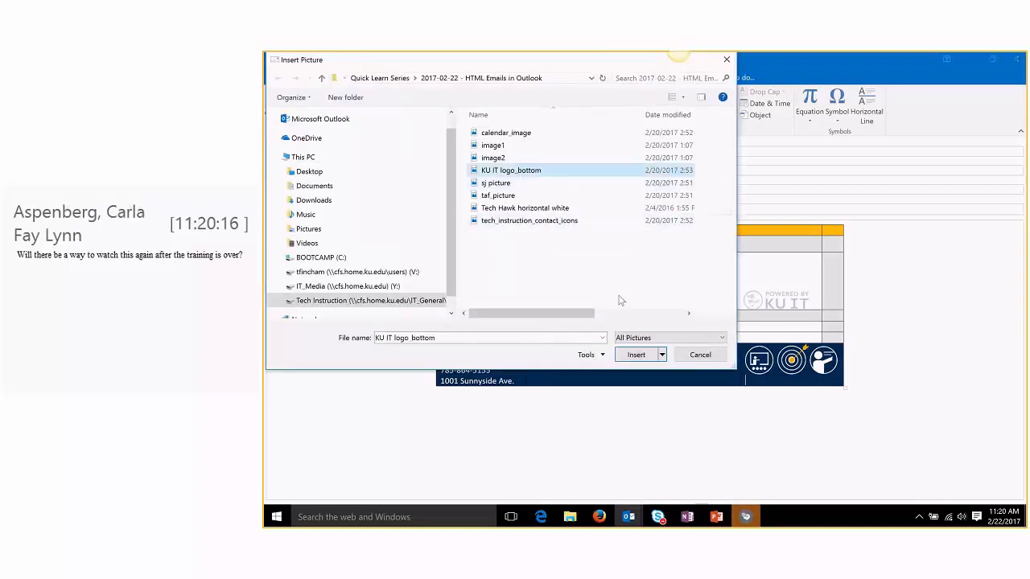
click(636, 354)
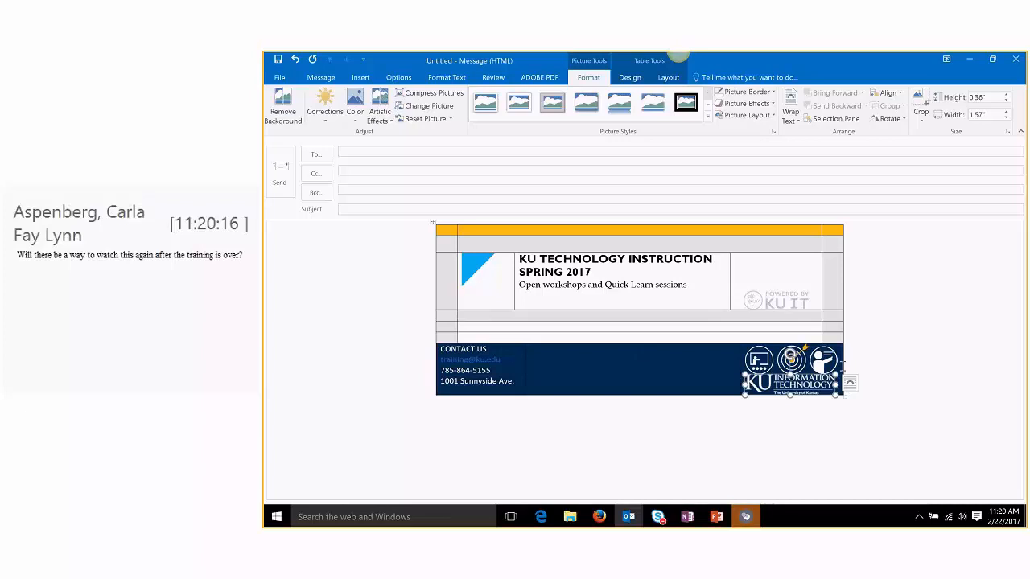
click(851, 376)
key(Return)
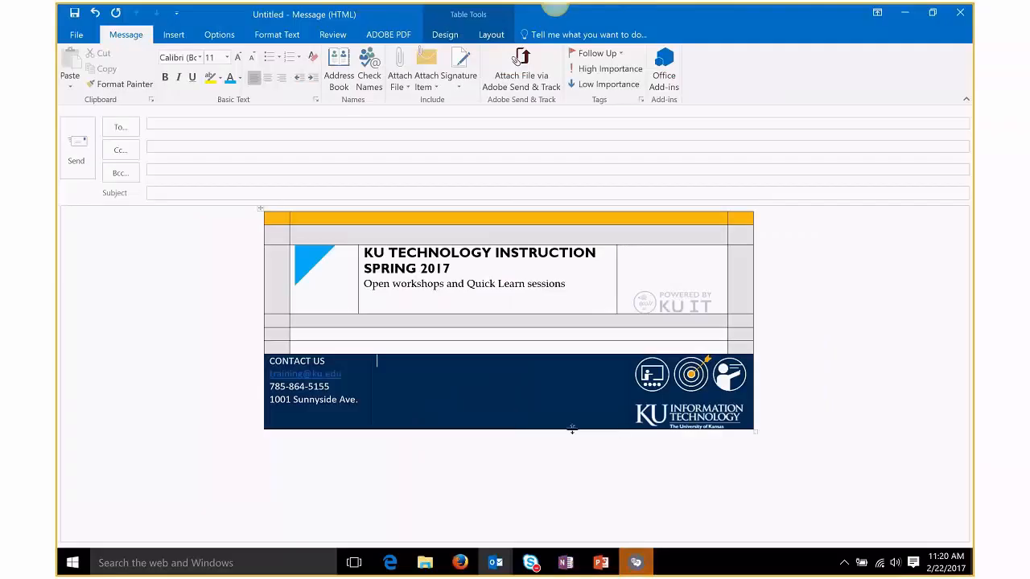
Step: Make the navy footer row taller and vertically centre the icons and KU IT logo
drag(573, 429, 581, 452)
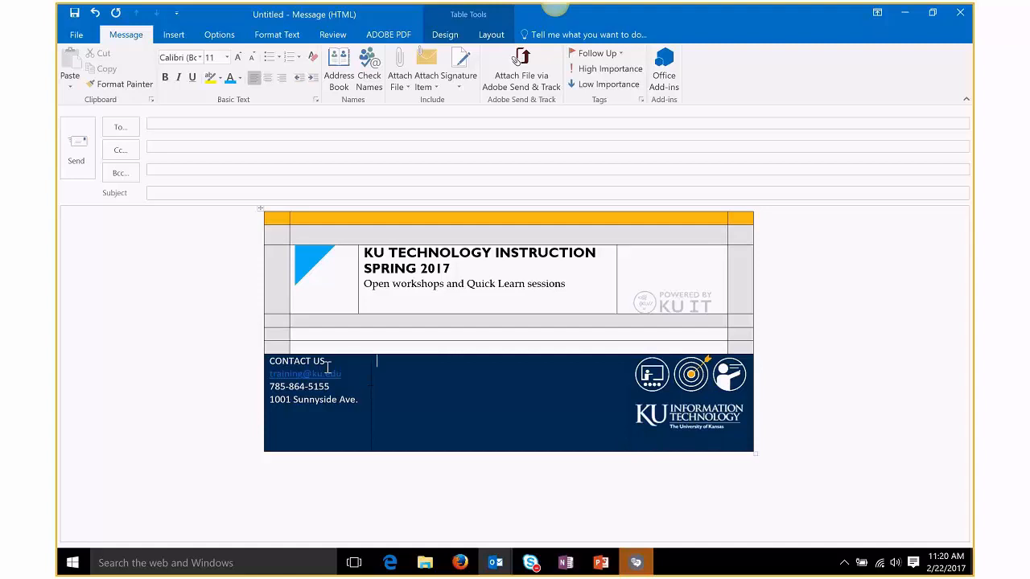
click(664, 384)
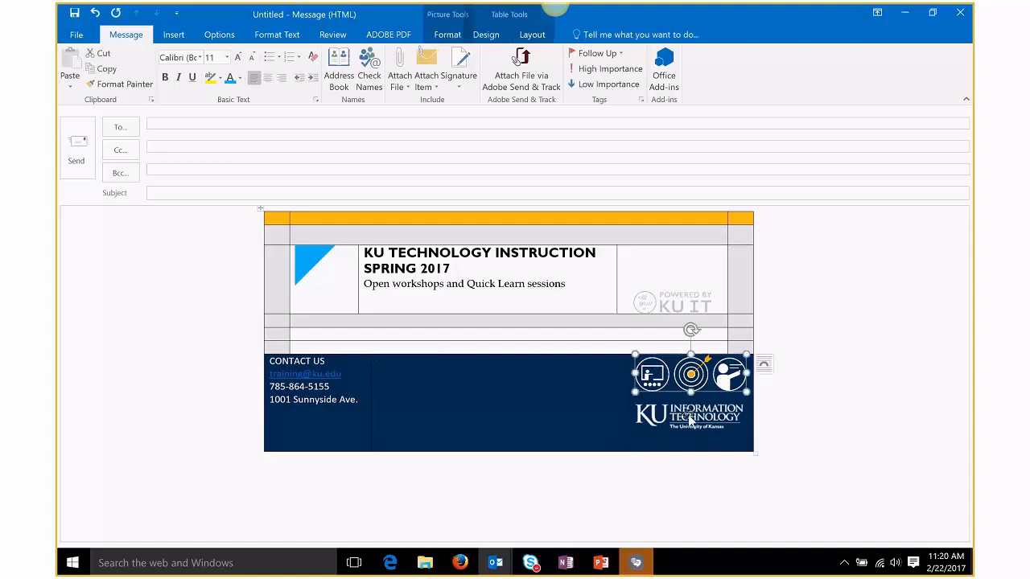
click(692, 422)
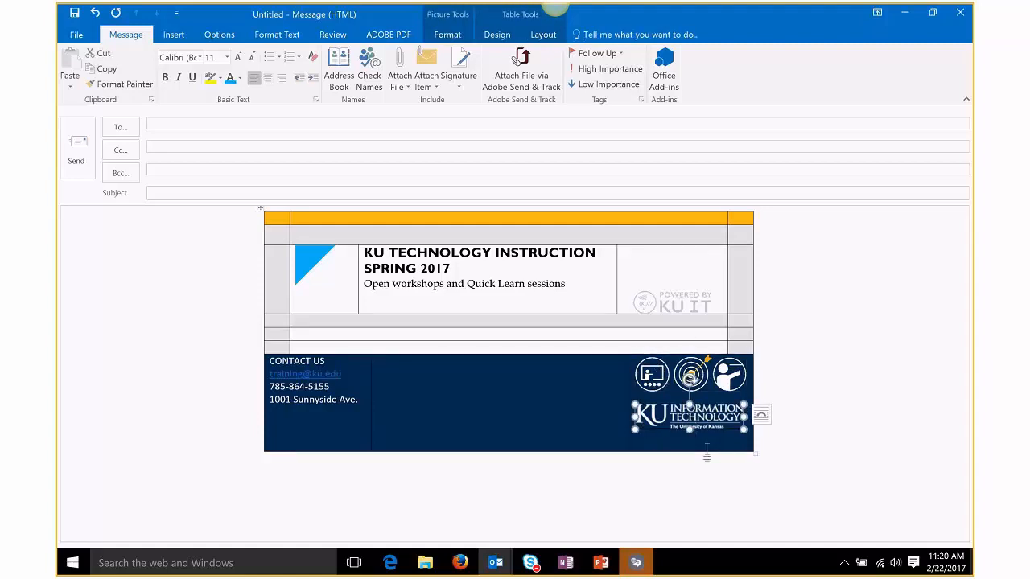
click(534, 46)
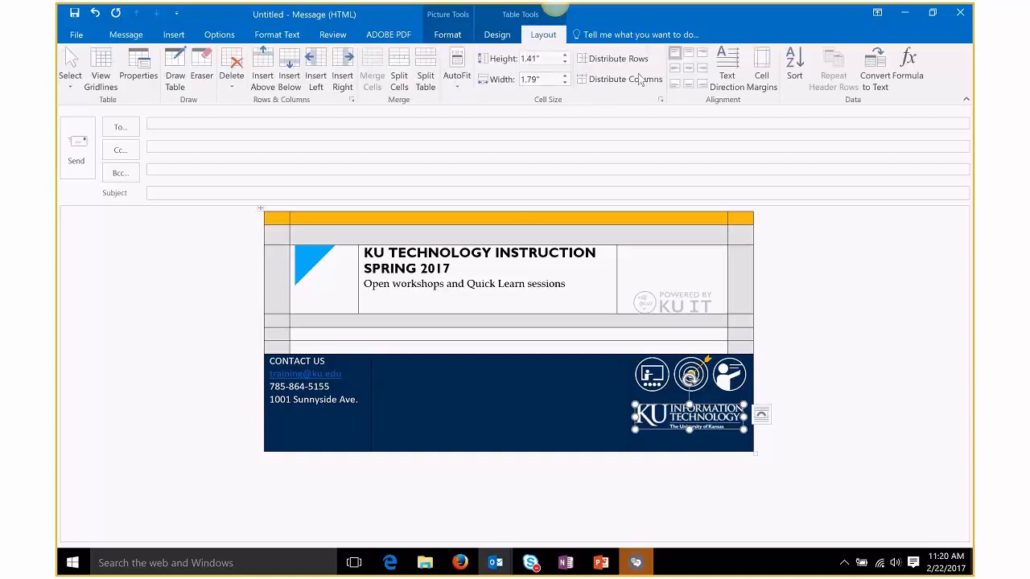
click(690, 71)
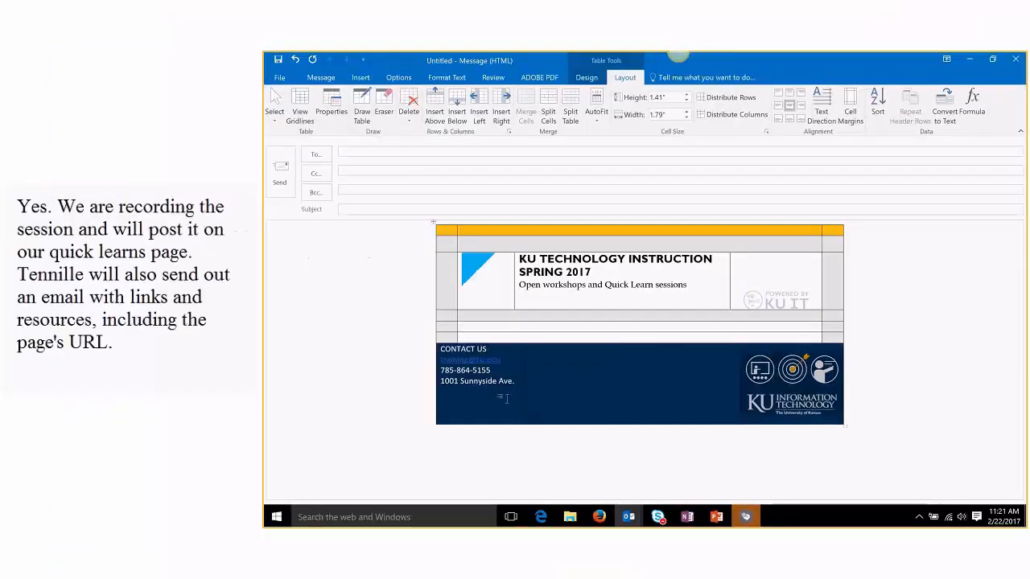
Step: Vertically centre the CONTACT US text in its footer cell using Layout alignment
click(507, 398)
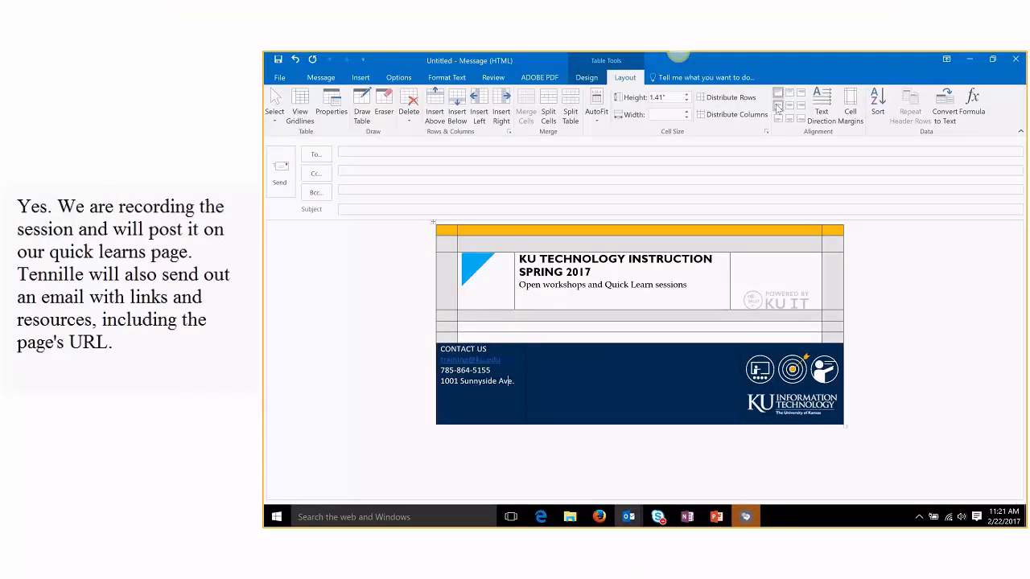
click(780, 113)
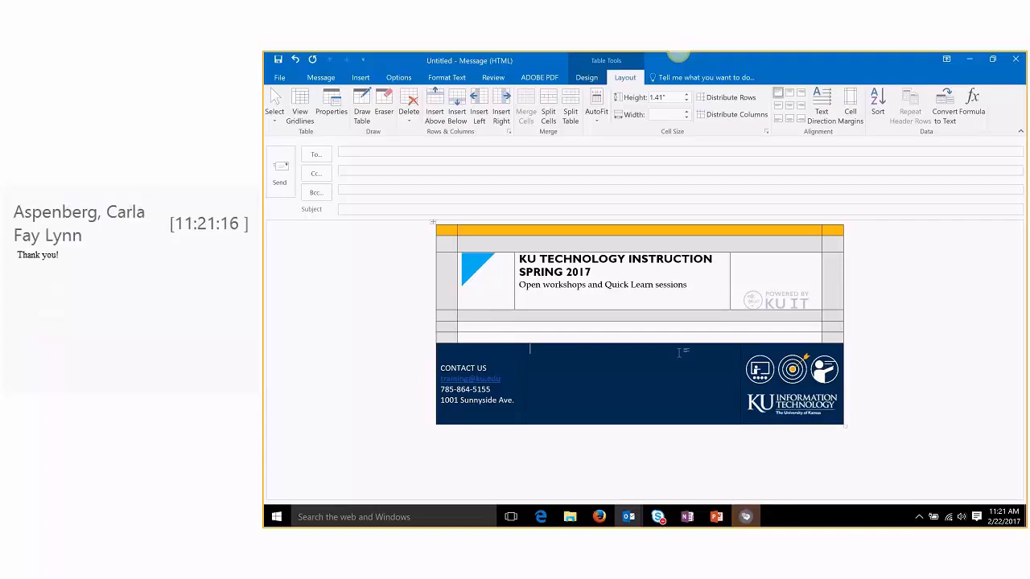
mouse_move(745, 517)
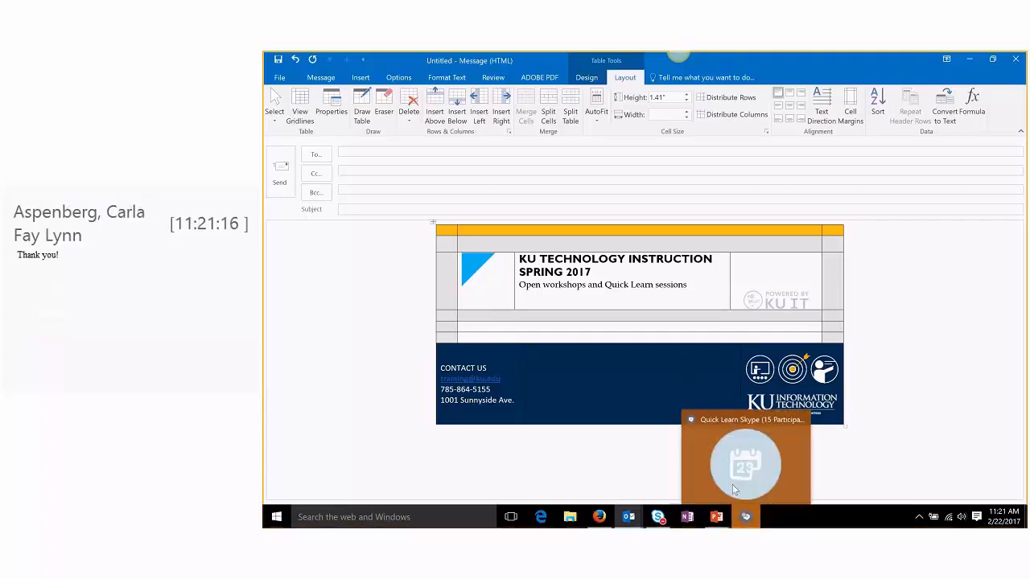
click(720, 430)
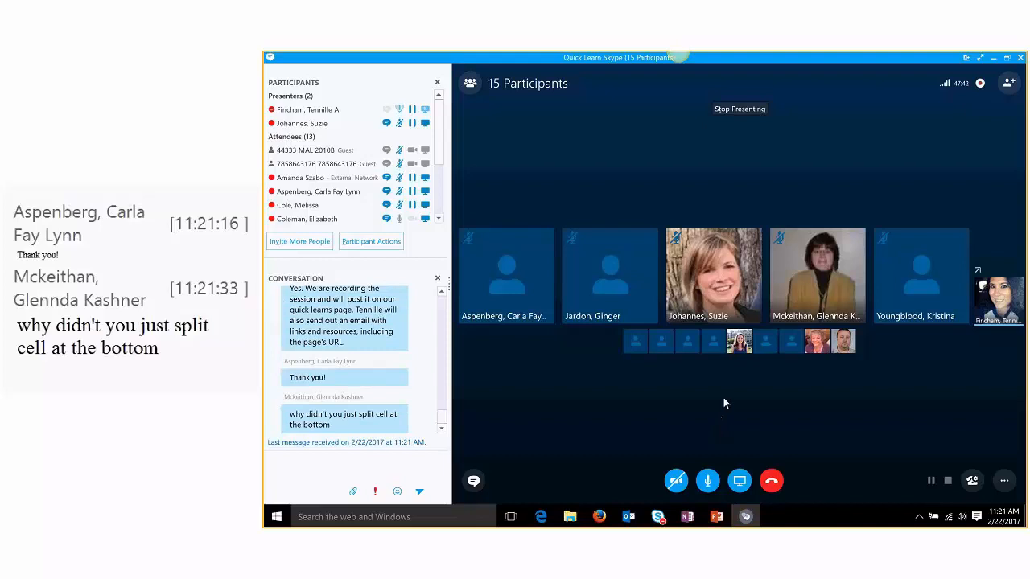
click(992, 59)
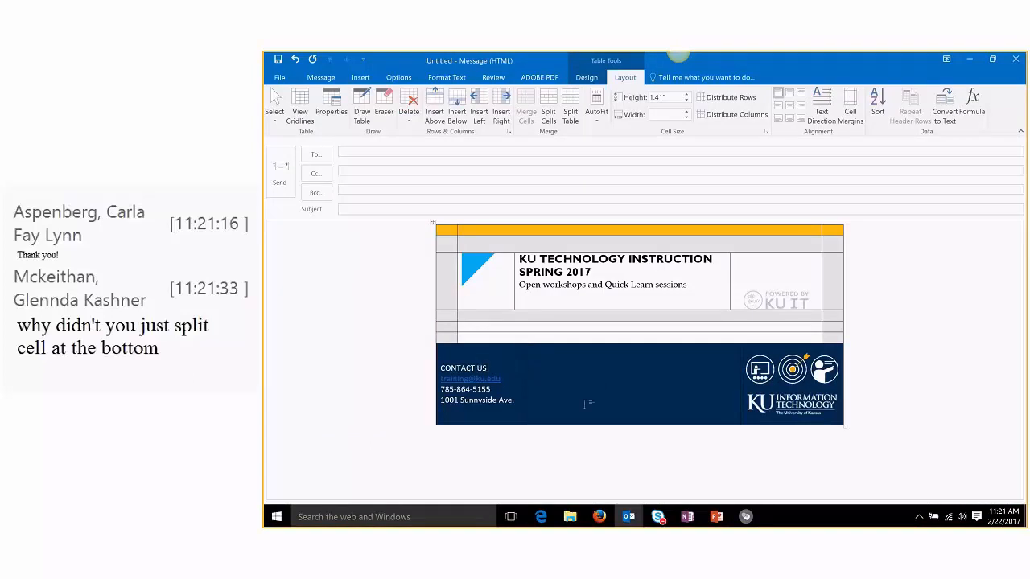
Step: Undo the footer's alignment, logos, contact lines and navy shading with repeated Ctrl+Z
click(481, 338)
right_click(781, 397)
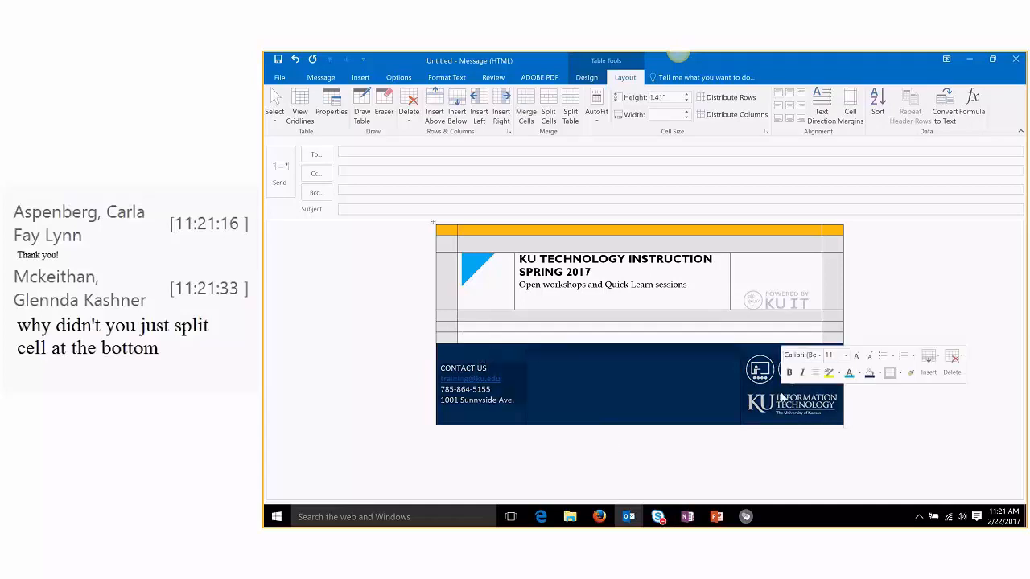
key(ctrl+z)
key(ctrl+z)
key(ctrl+z)
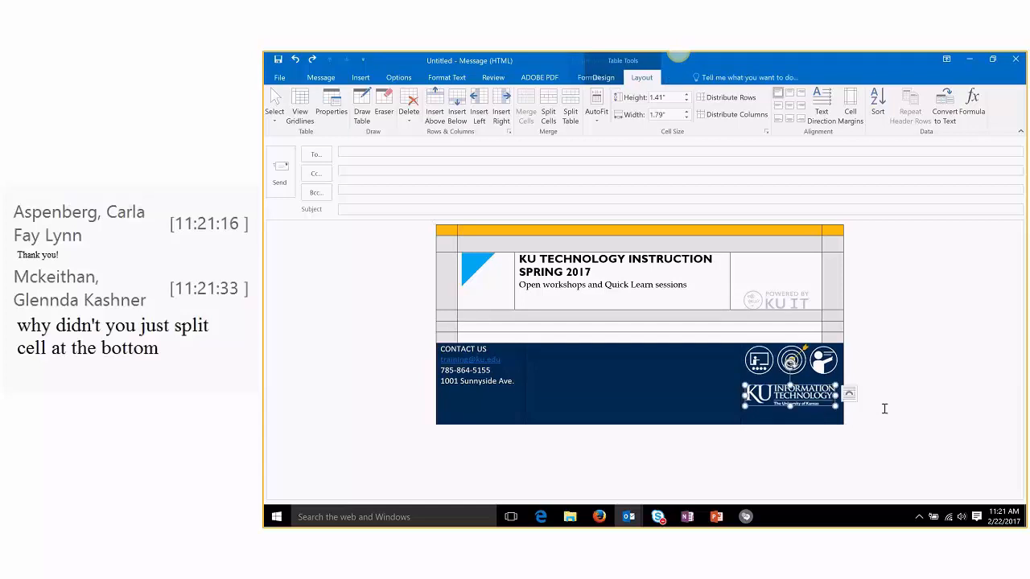
key(ctrl+z)
key(ctrl+z)
key(ctrl+z)
key(ctrl+z)
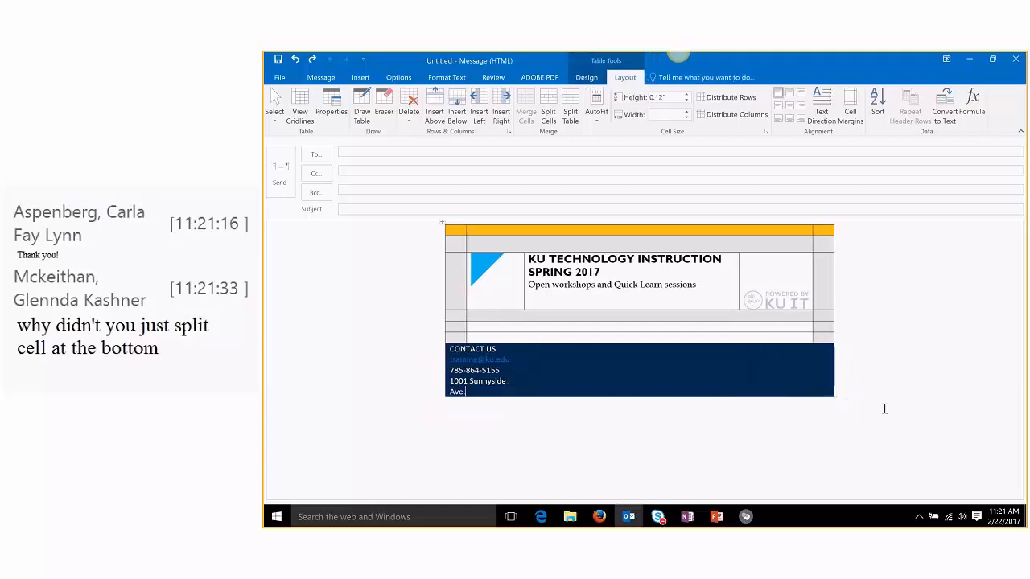
key(ctrl+z)
key(ctrl+z)
key(ctrl+z)
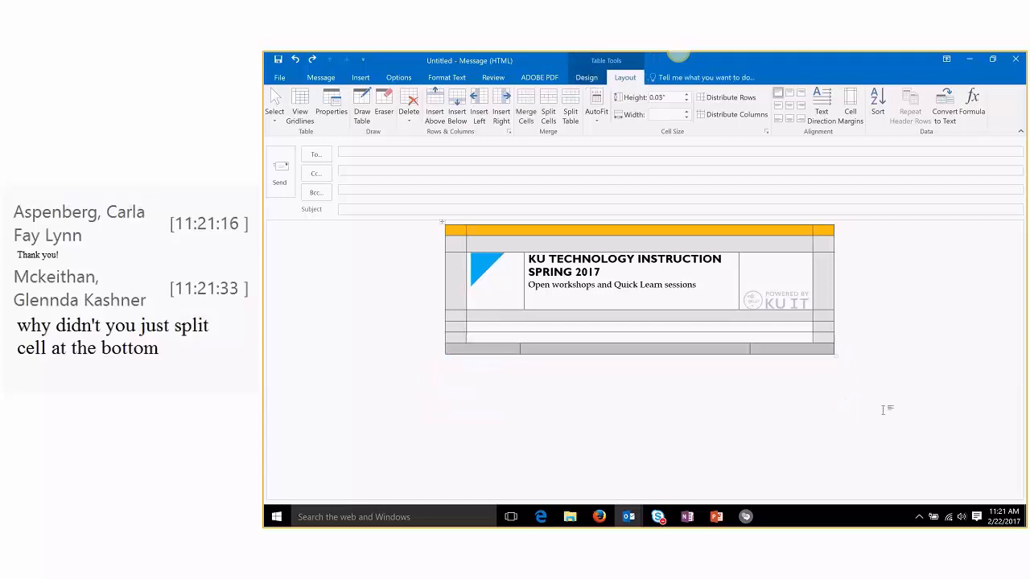
key(ctrl+z)
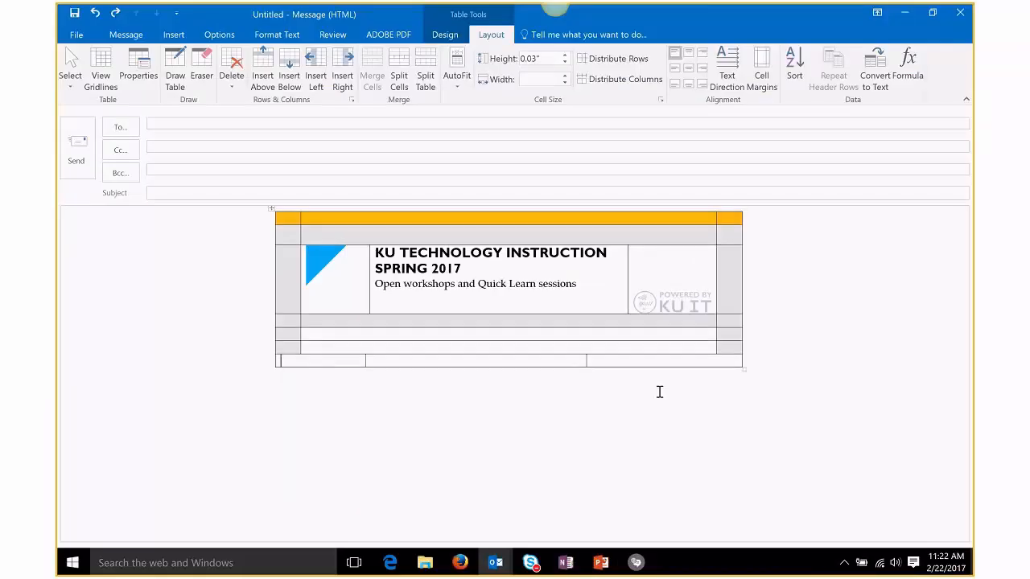
Step: Revert to a single merged bottom cell, realign its right divider, and split it into 3 columns
key(ctrl+z)
key(ctrl+z)
key(ctrl+z)
key(ctrl+z)
mouse_move(714, 360)
mouse_down()
mouse_move(695, 361)
mouse_move(728, 358)
mouse_up()
click(404, 86)
click(568, 256)
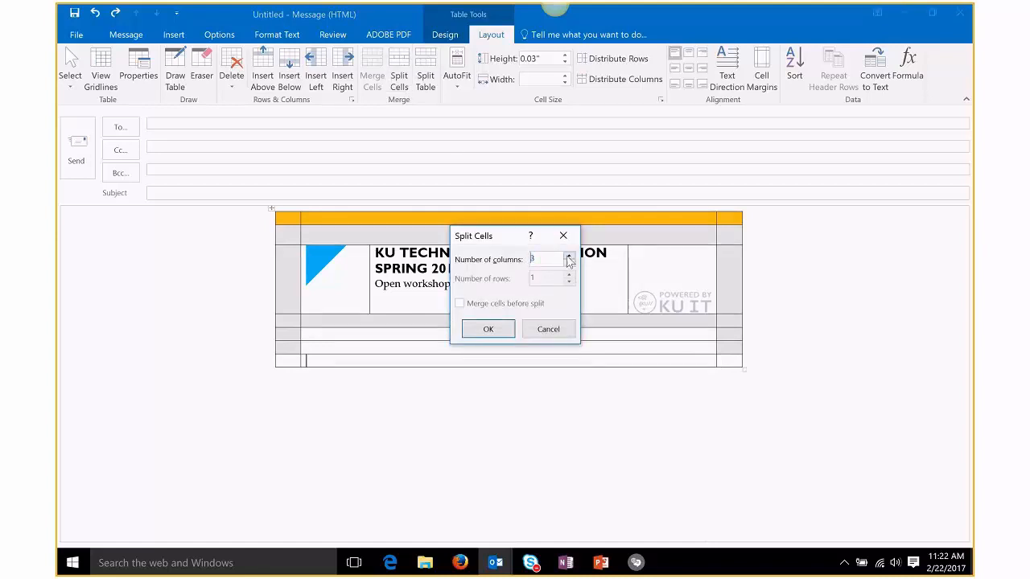
click(487, 329)
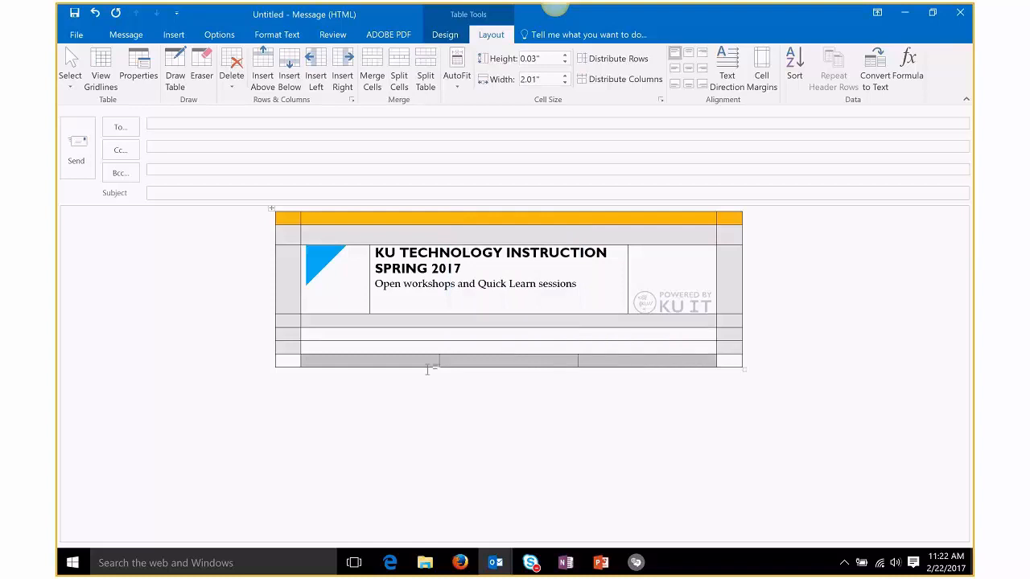
Step: Repeat the split on the narrow last cell with Ctrl+Y, then dismiss the maximum-columns warning and cancel
click(641, 354)
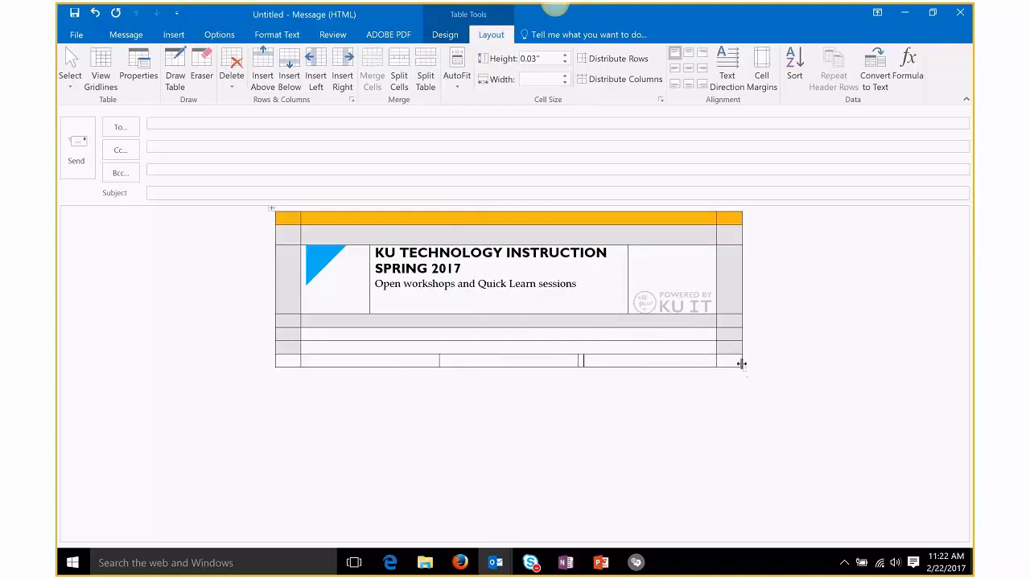
click(736, 366)
key(ctrl+y)
key(ctrl+y)
key(ctrl+y)
key(ctrl+y)
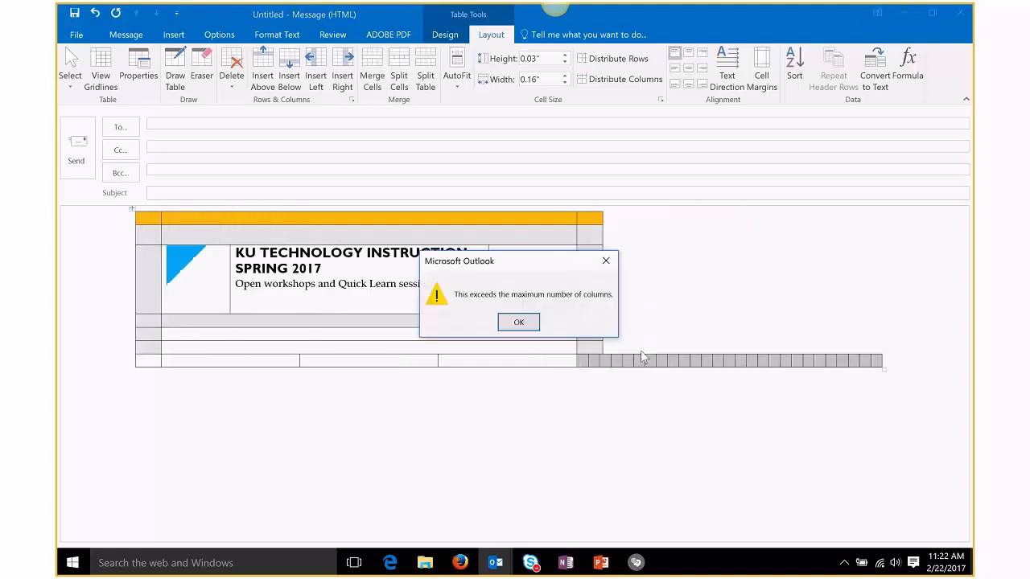
click(520, 323)
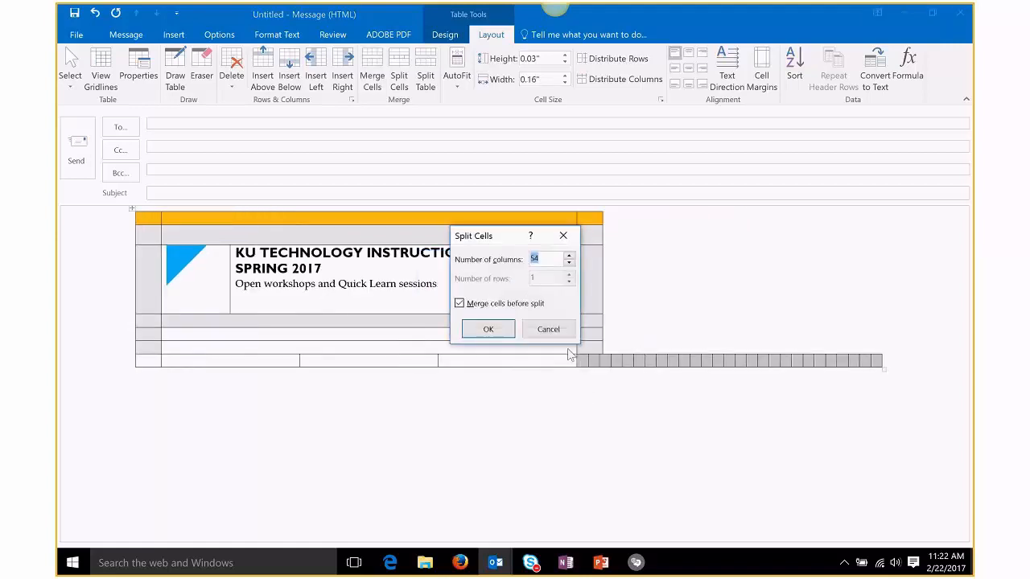
click(547, 329)
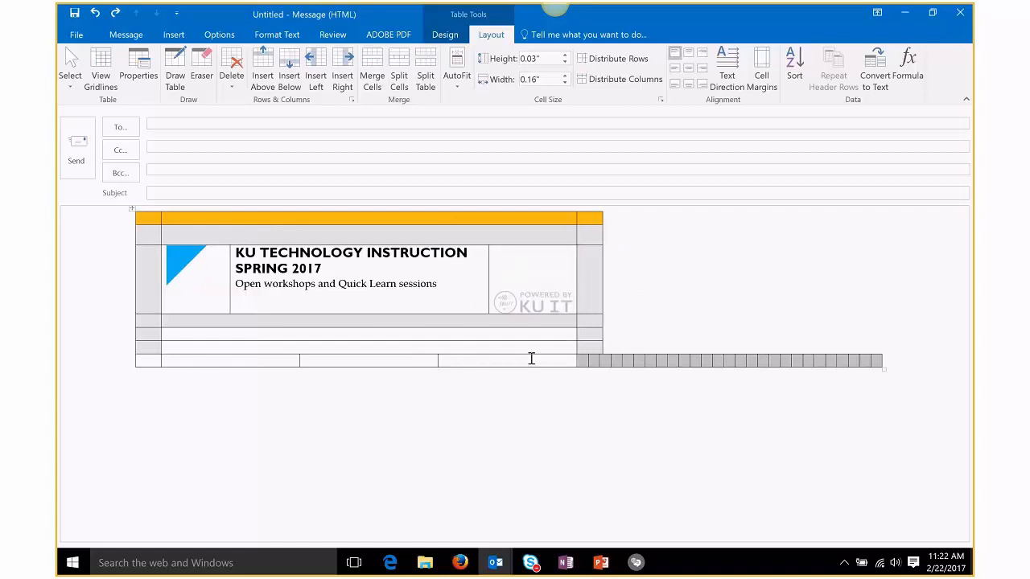
Step: Select the stray narrow cells past the table's right edge, then clear the selection
click(531, 358)
drag(630, 338, 777, 404)
click(575, 489)
Step: Open the 'RE: Quick Learn: Email Example 2' draft from the Drafts folder and review its table
mouse_move(495, 562)
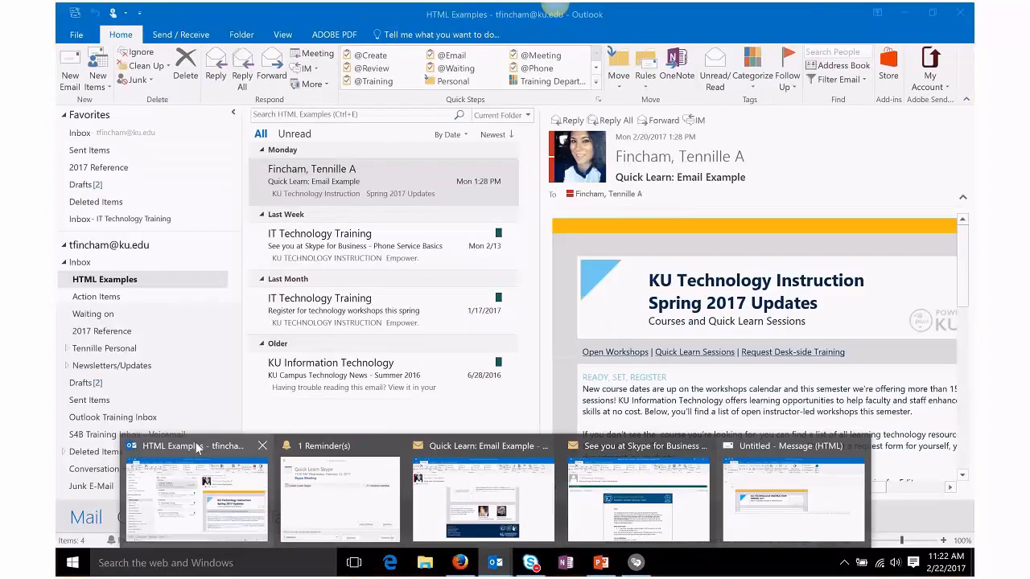
click(197, 448)
click(131, 182)
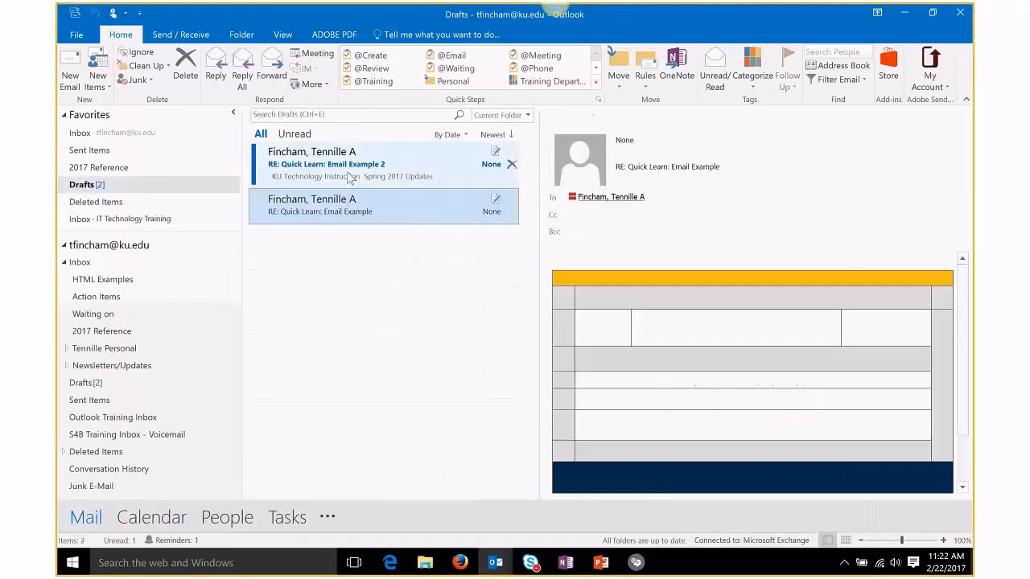
double_click(341, 166)
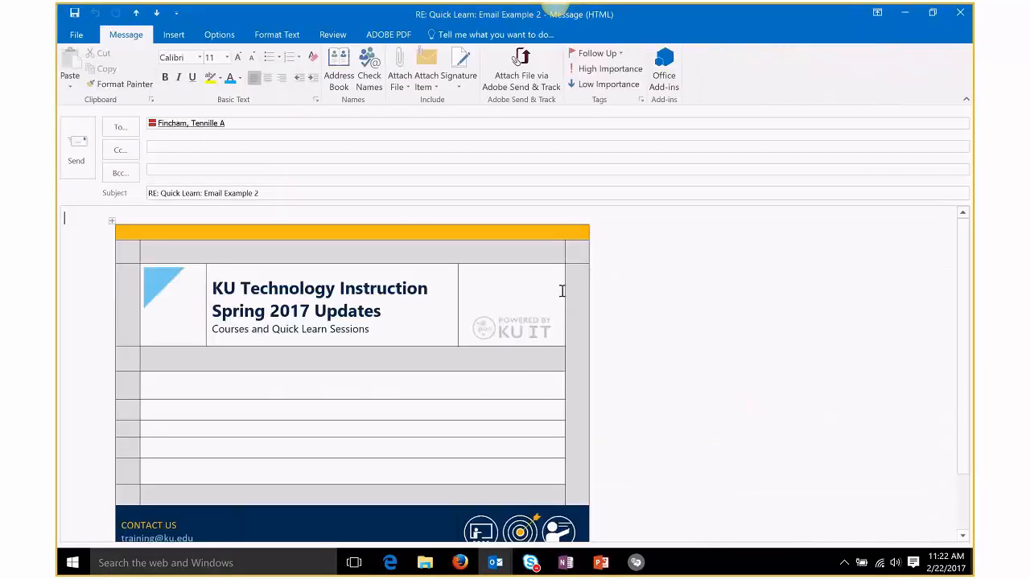
scroll(827, 321, down, 1)
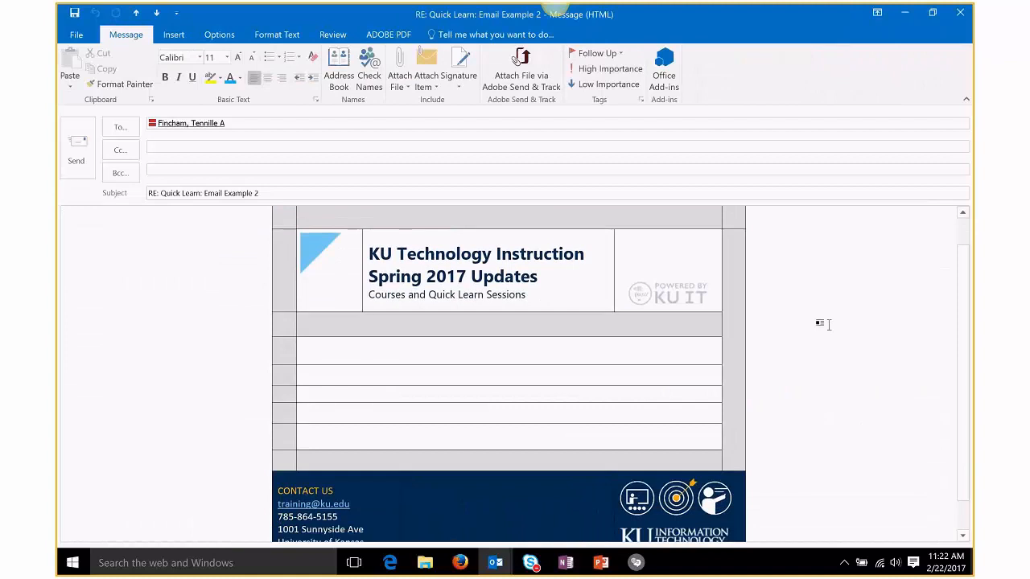
scroll(829, 324, up, 1)
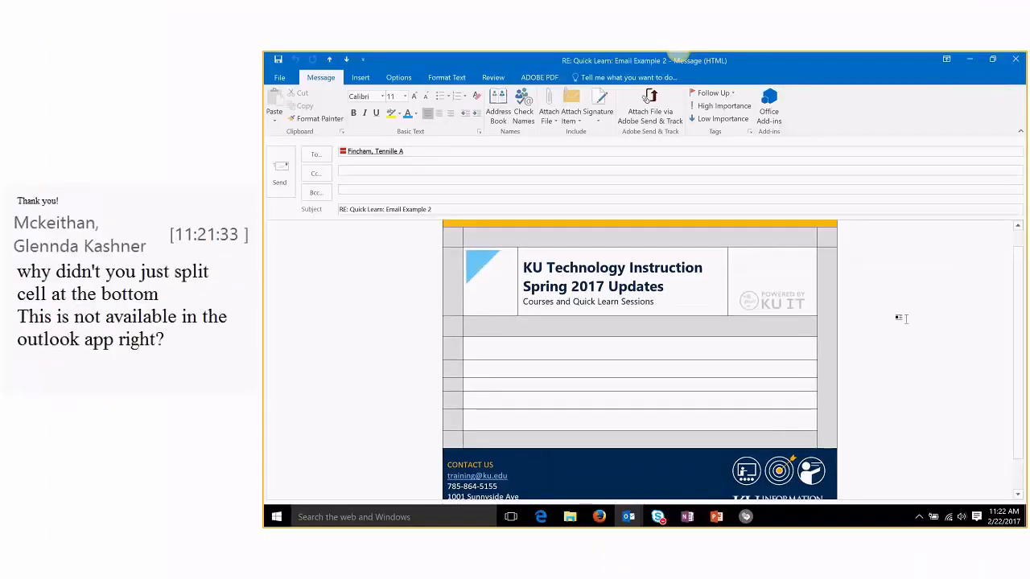
scroll(901, 319, up, 1)
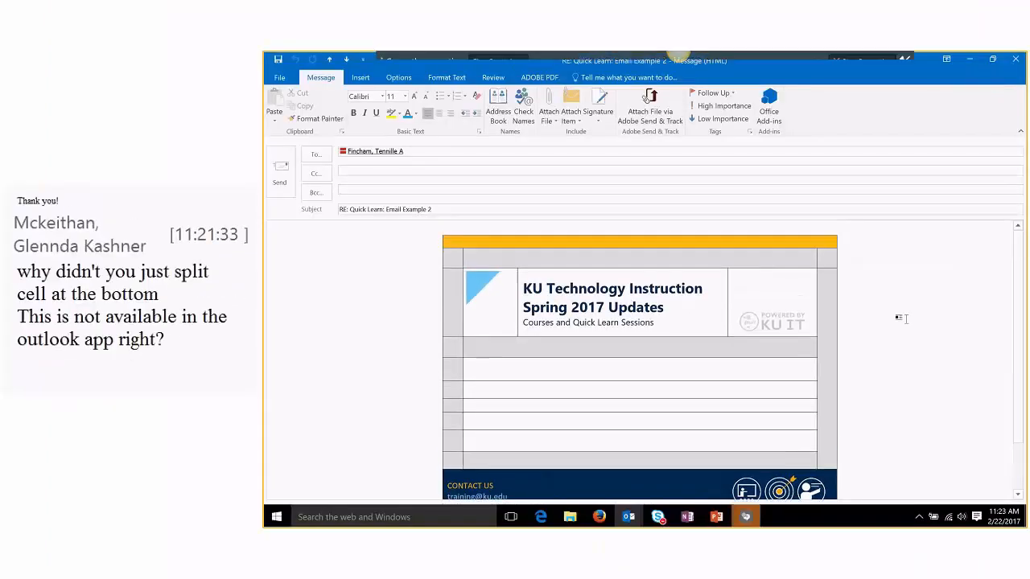
Step: Delete the empty table rows via Delete Cells with Delete entire row
click(748, 366)
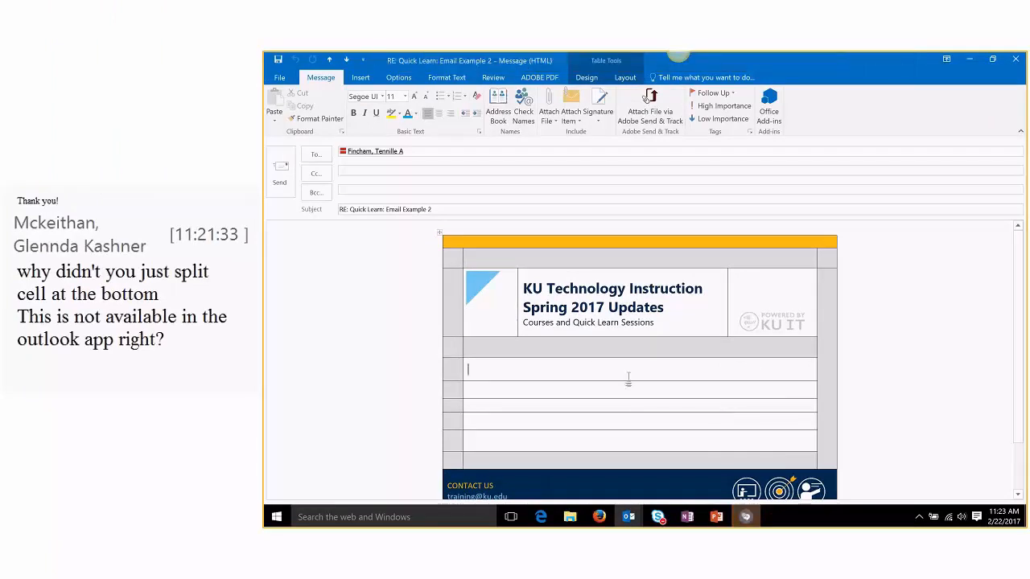
click(630, 428)
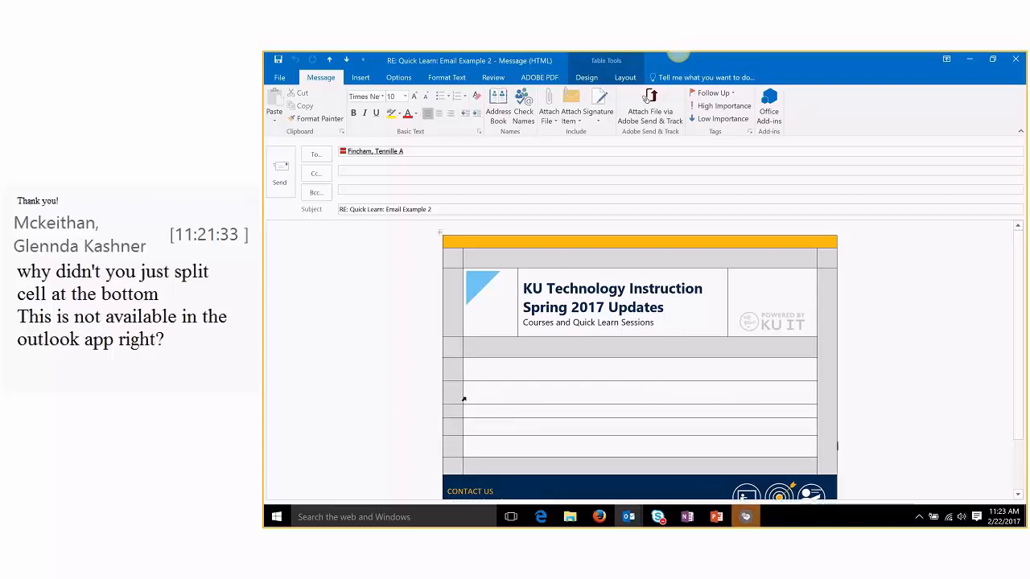
click(736, 425)
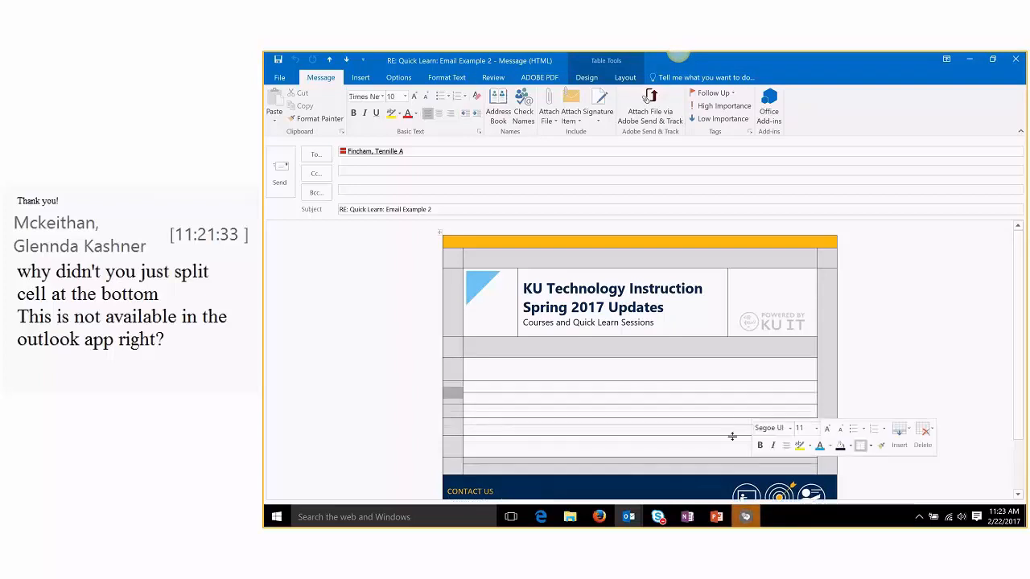
right_click(741, 396)
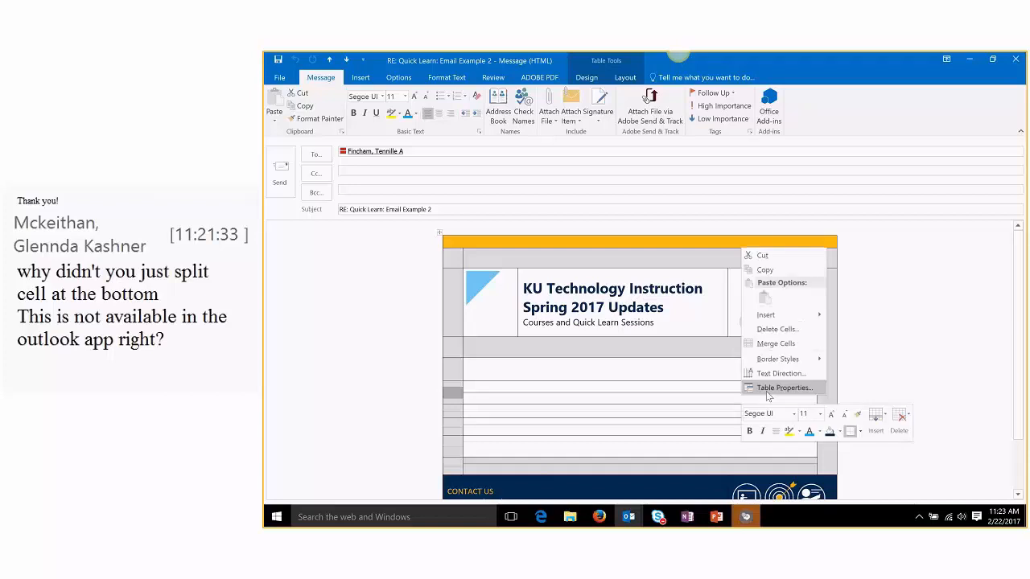
click(777, 329)
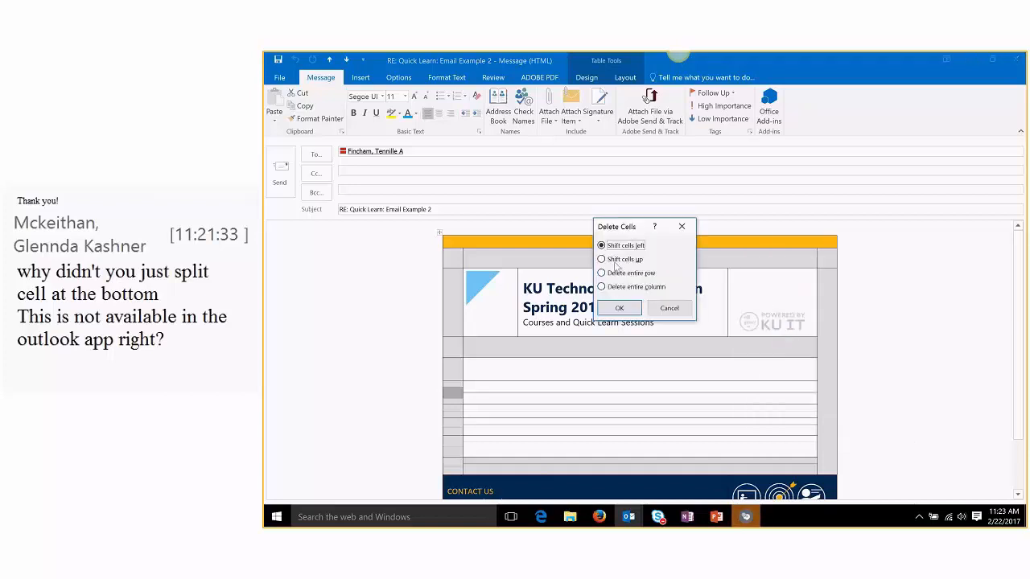
click(601, 274)
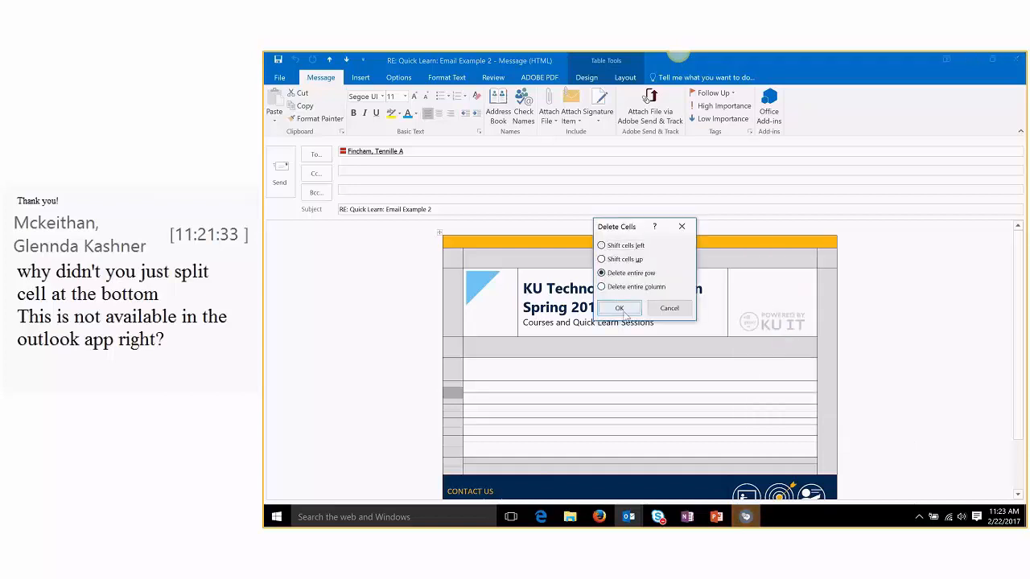
click(619, 308)
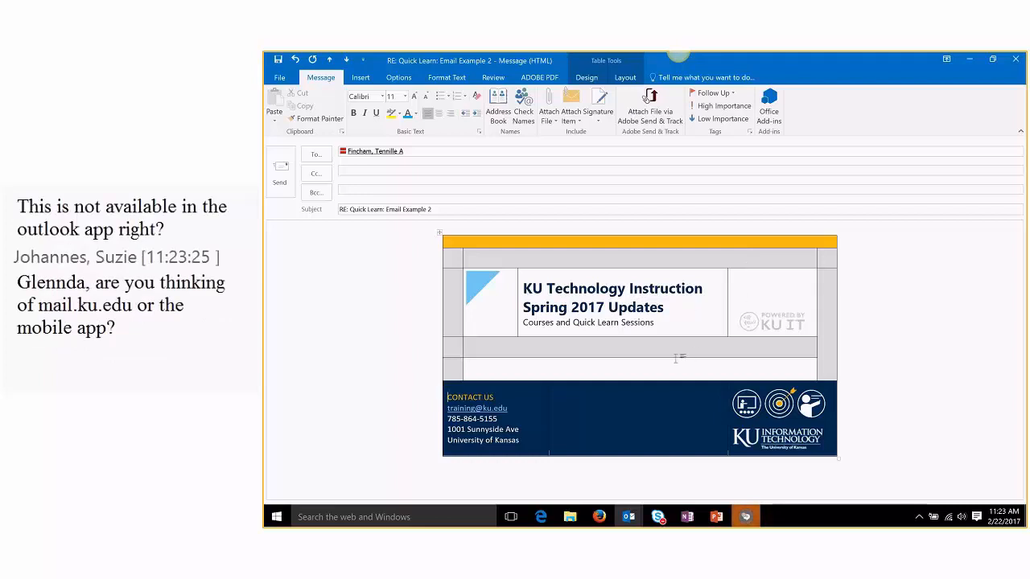
Step: Color the two-line title block text navy
drag(654, 322, 532, 286)
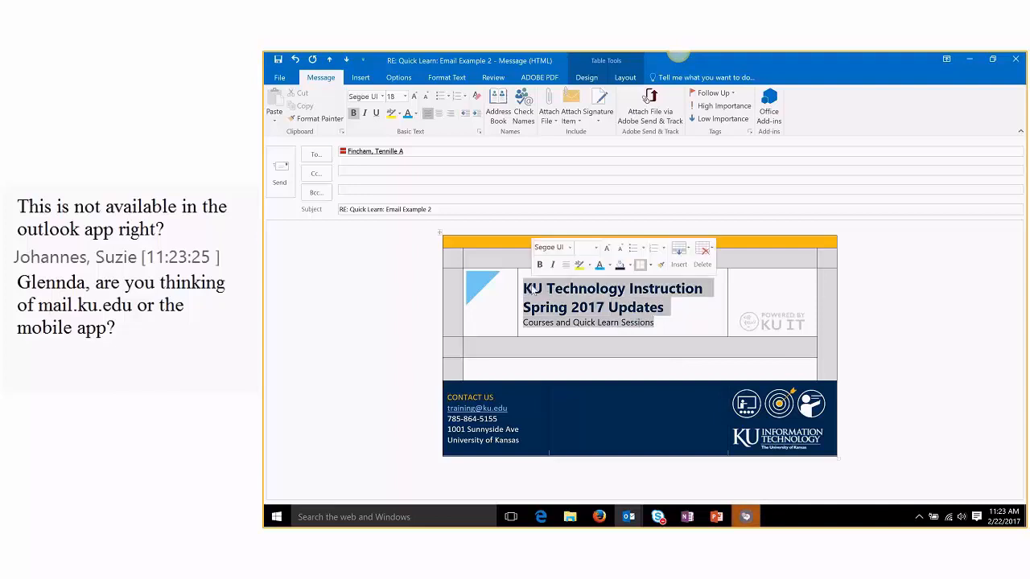
click(669, 325)
triple_click(572, 300)
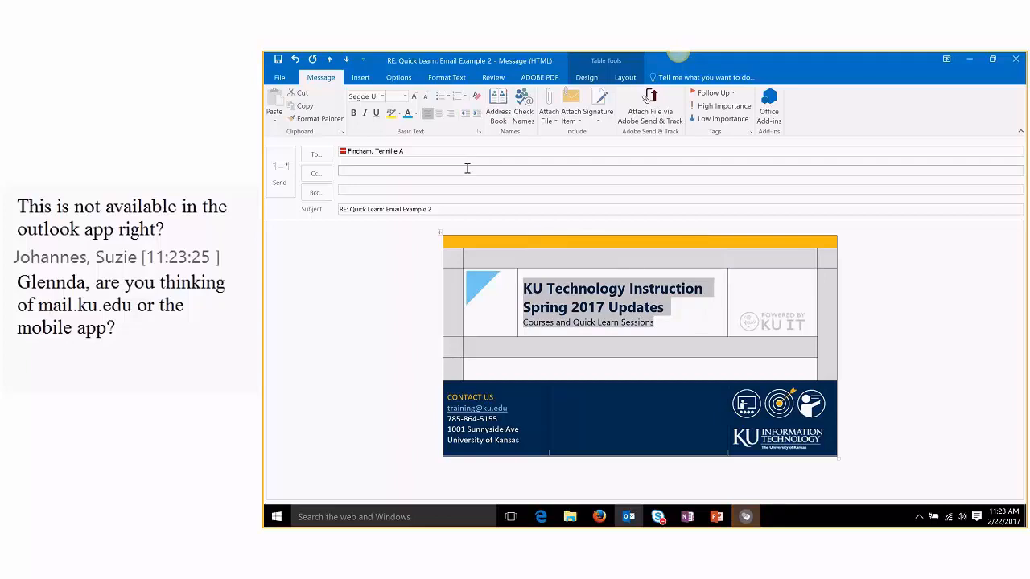
click(415, 113)
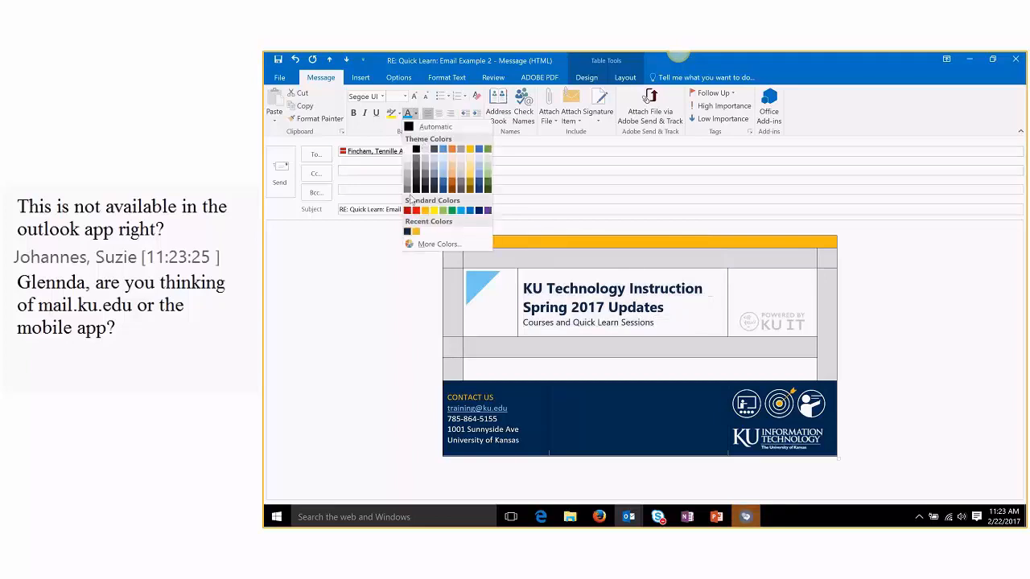
click(406, 232)
click(681, 318)
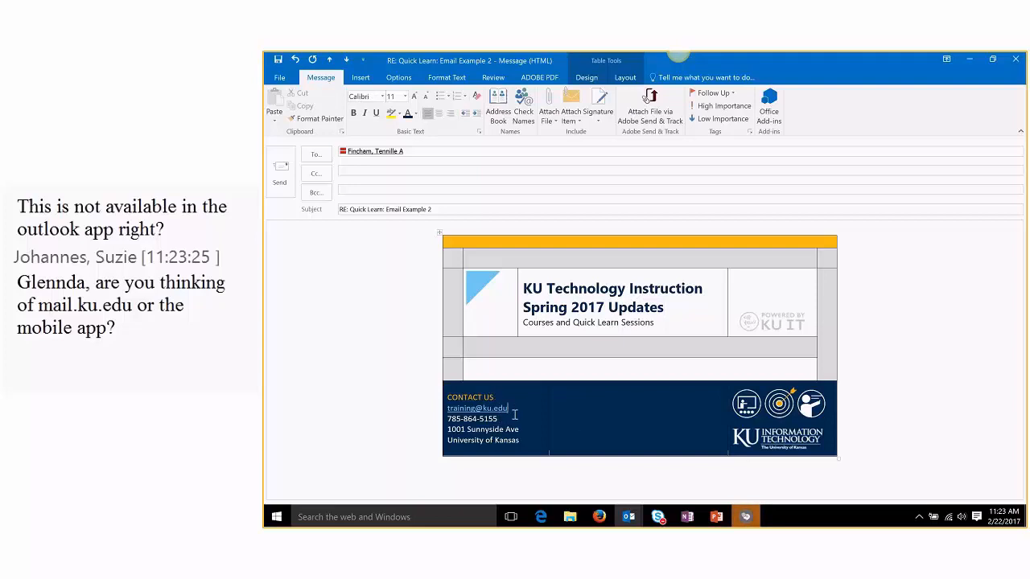
Step: Bring the Untitled draft with the earlier table version to the front
click(565, 350)
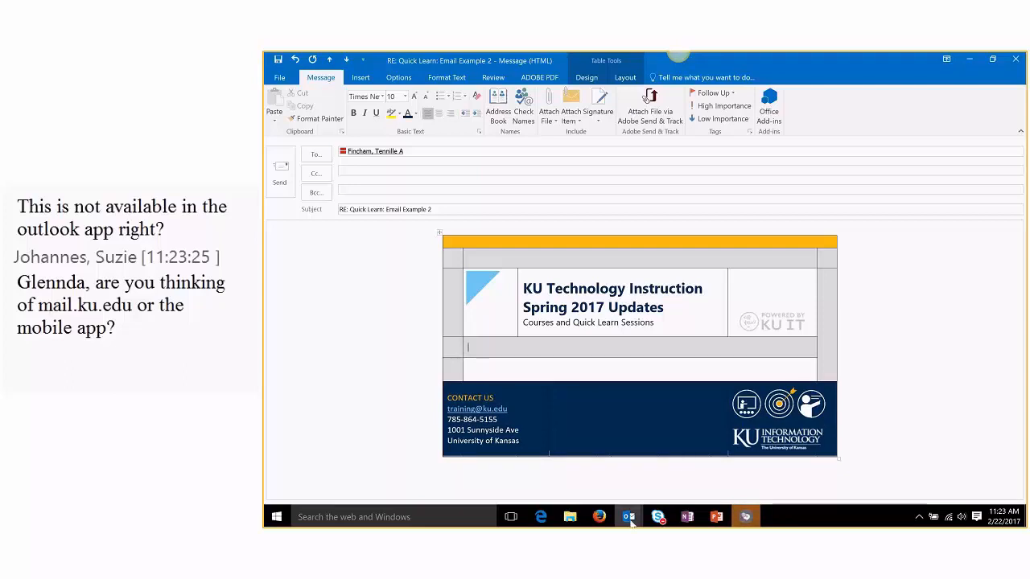
mouse_move(631, 515)
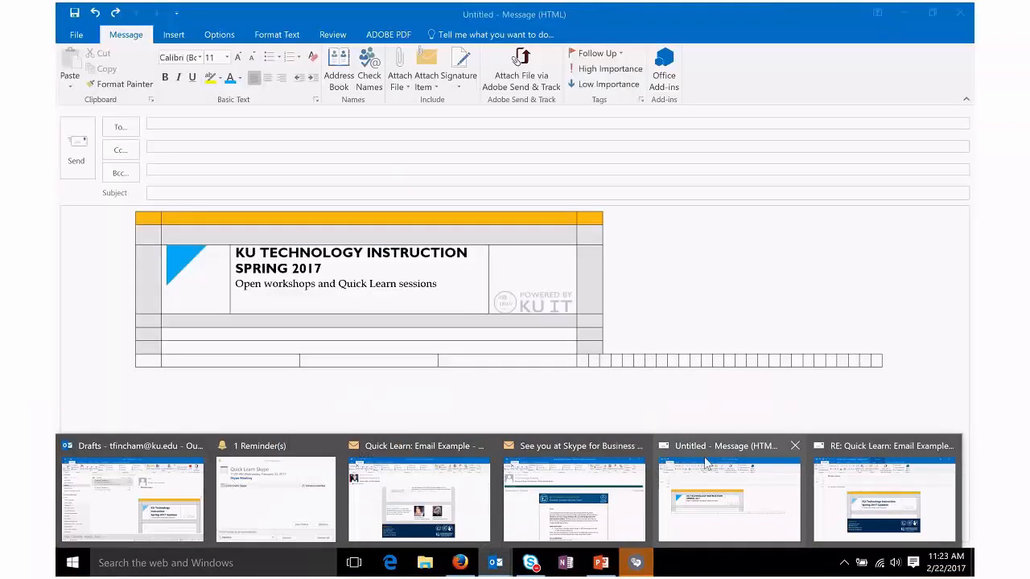
click(706, 482)
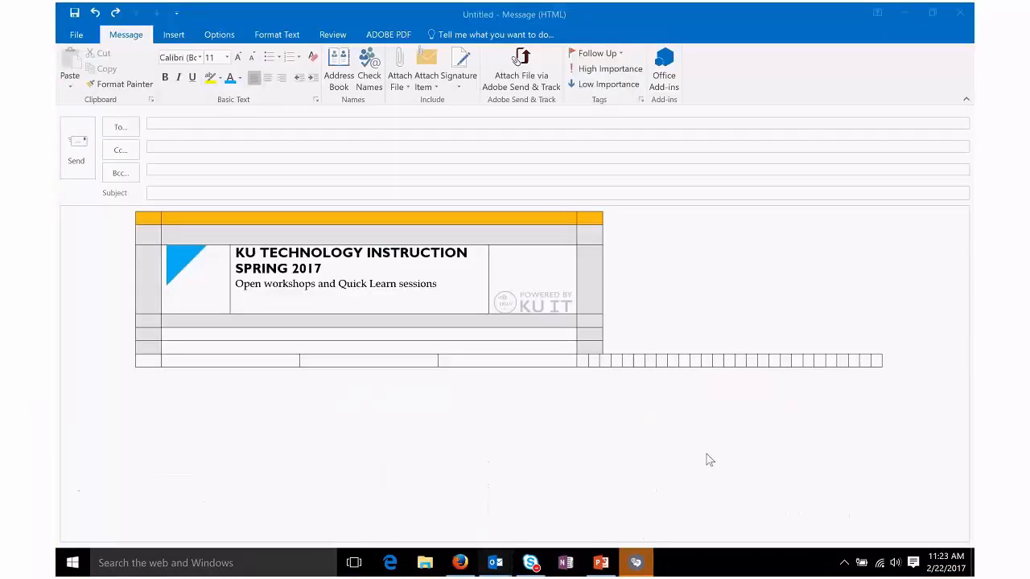
Step: Back in the reply, type 'Open Workshops | Quick Learn Sessions | Desk-side Coaching' in the grey row
click(907, 12)
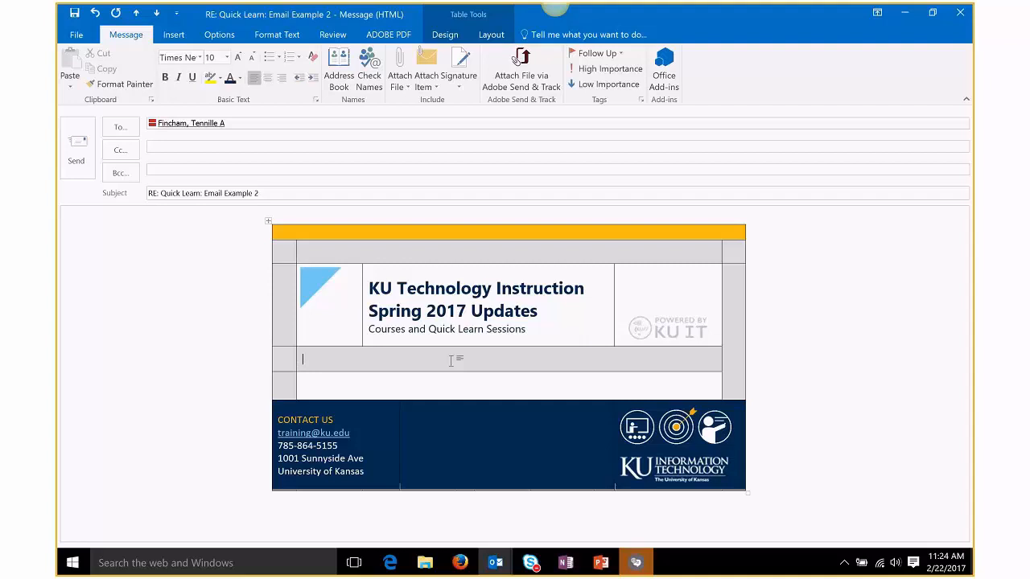
text(Open Workshops | Quick Learn Sessions |)
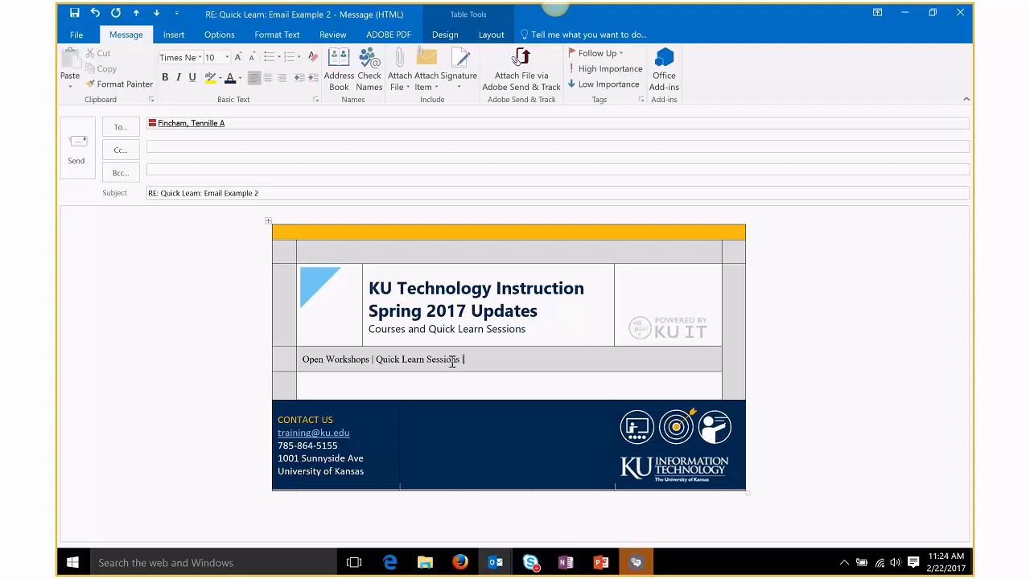
text( Desk-side Coaching)
Step: Select the separators, then select the words Open Workshops in the navigation row
drag(375, 362, 371, 362)
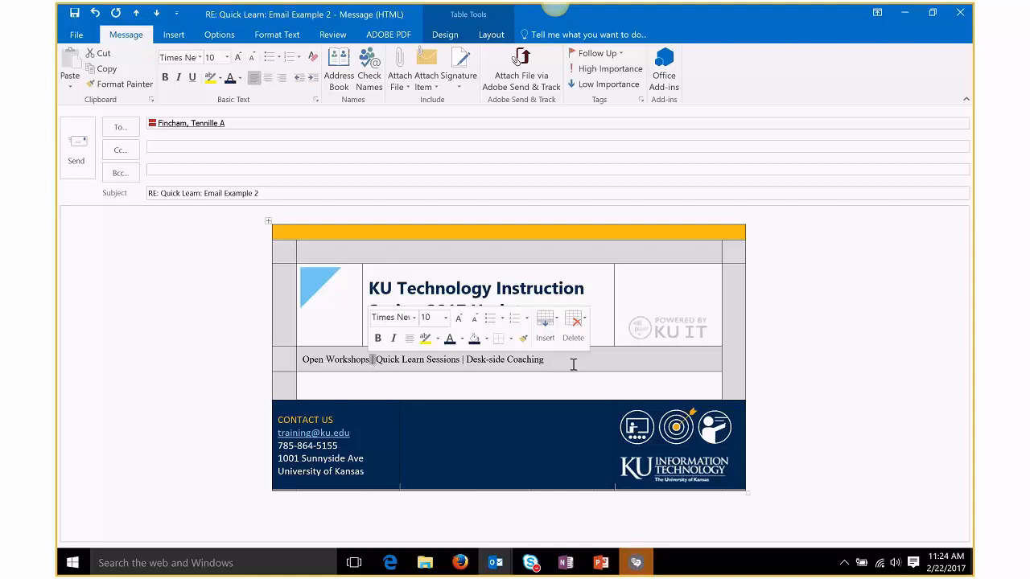
click(462, 360)
double_click(462, 360)
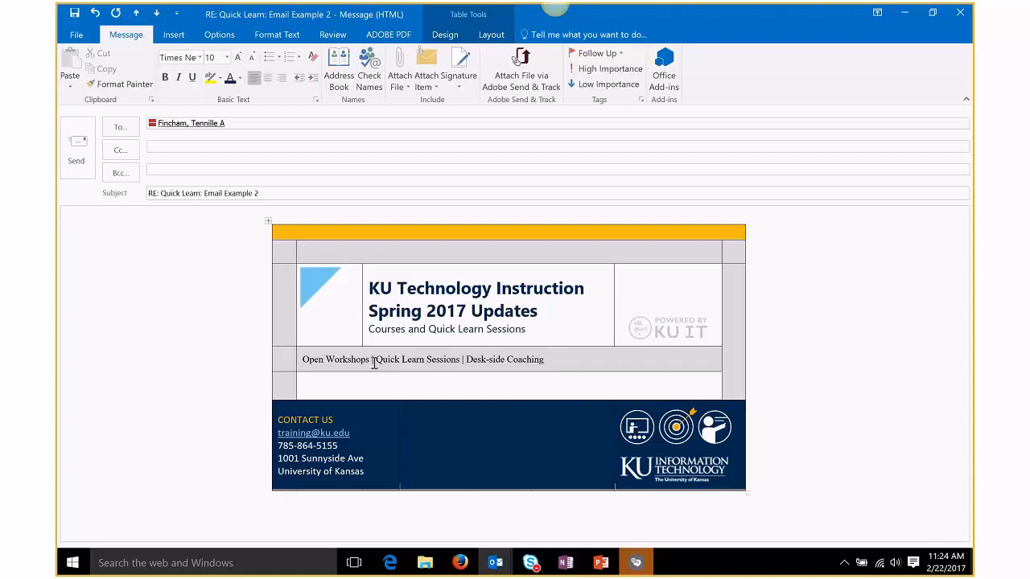
drag(370, 360, 306, 367)
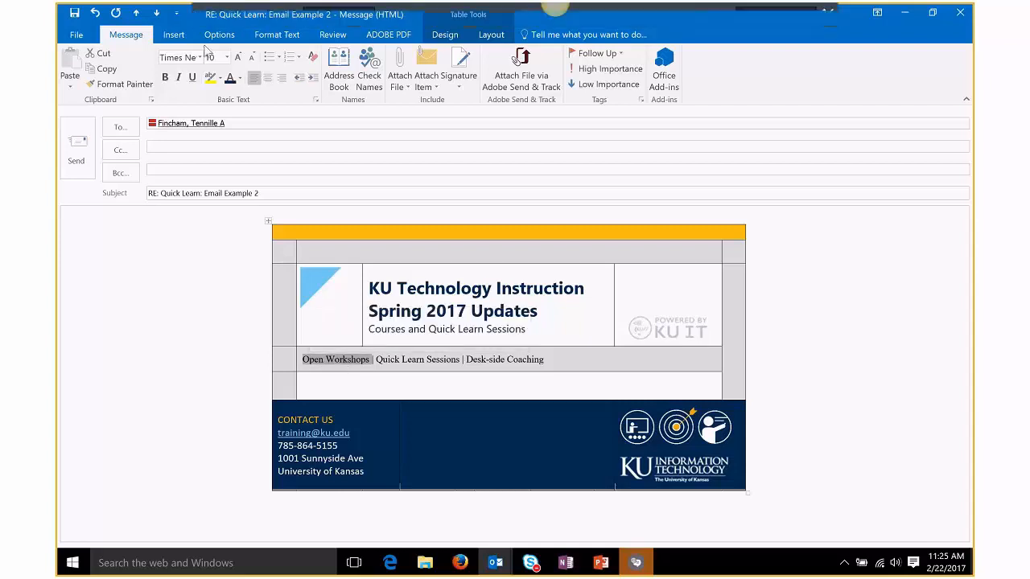
Step: Hyperlink Open Workshops to its web address
click(173, 36)
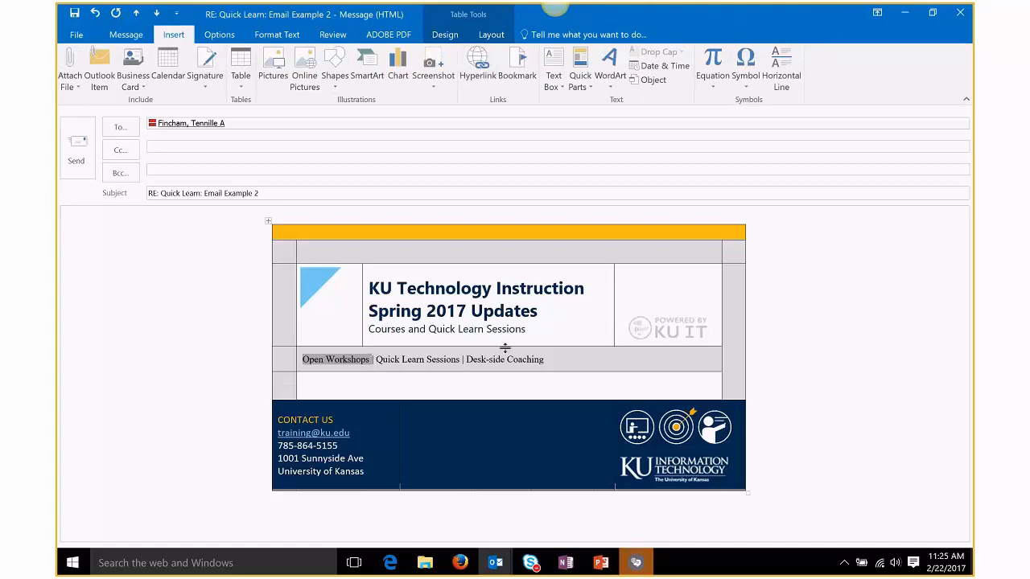
key(ctrl+k)
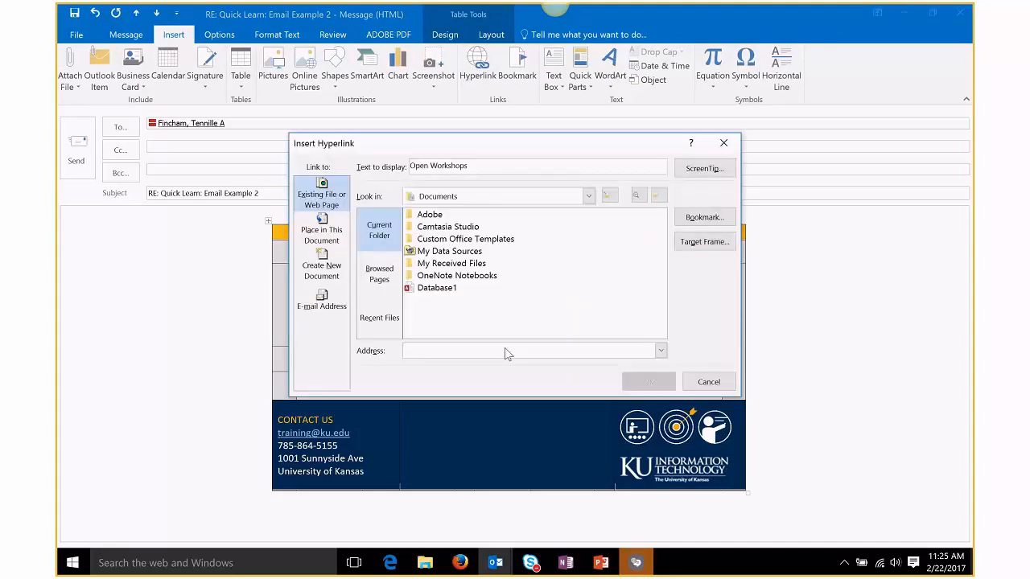
click(494, 350)
text(http://workshops.ku.edu)
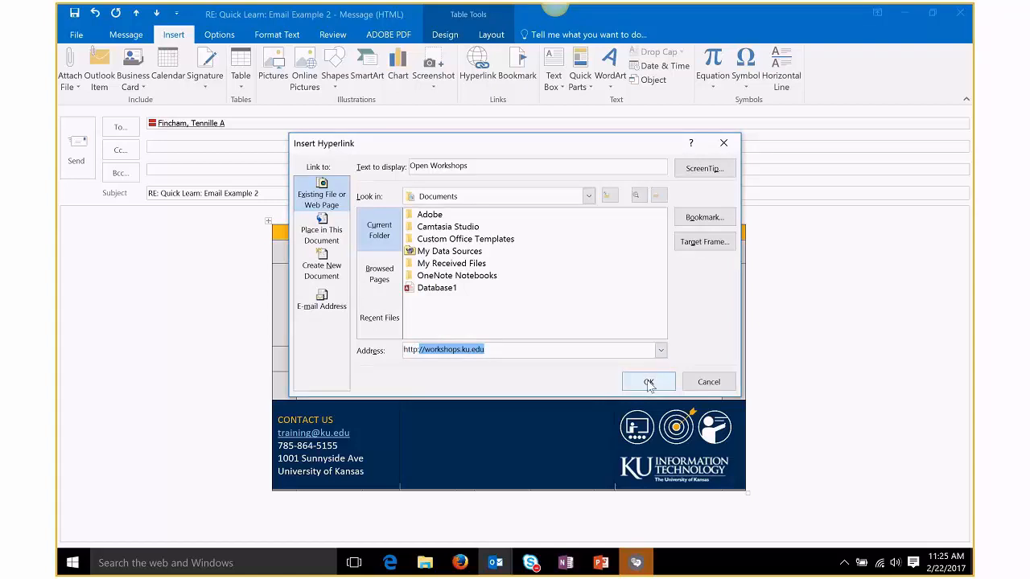
click(648, 382)
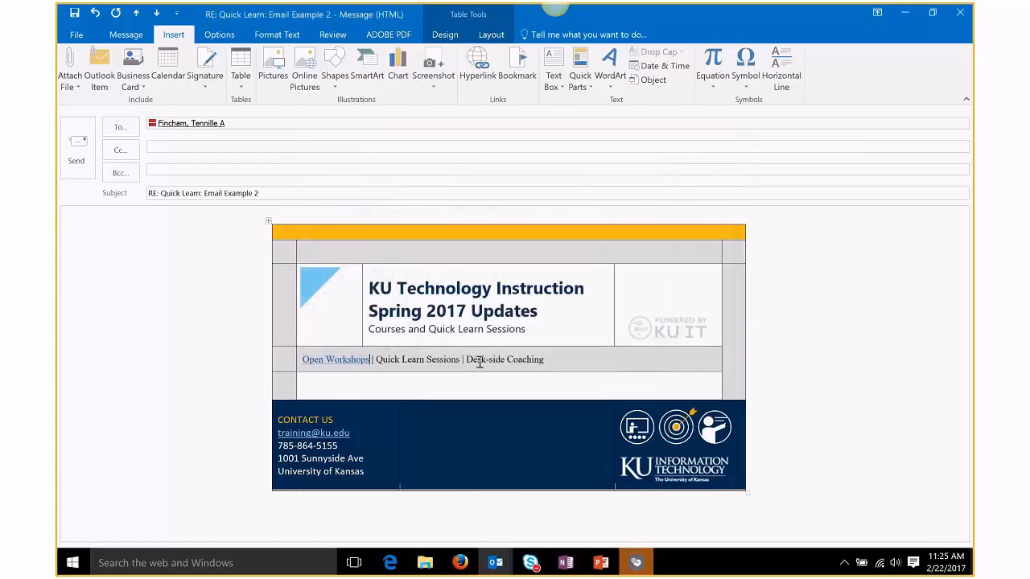
Step: Hyperlink Quick Learn Sessions to its web address
drag(462, 362, 385, 366)
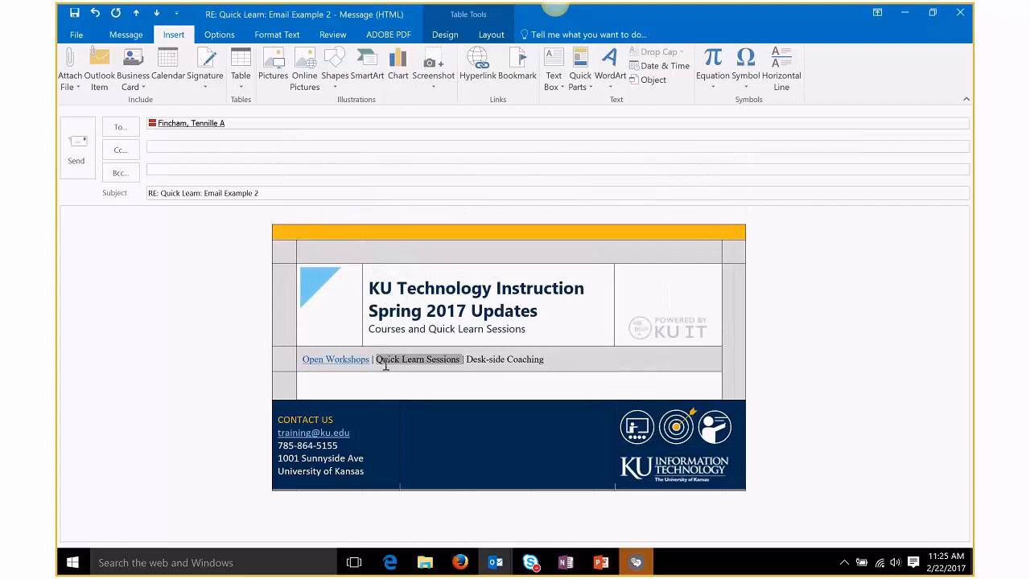
key(ctrl+k)
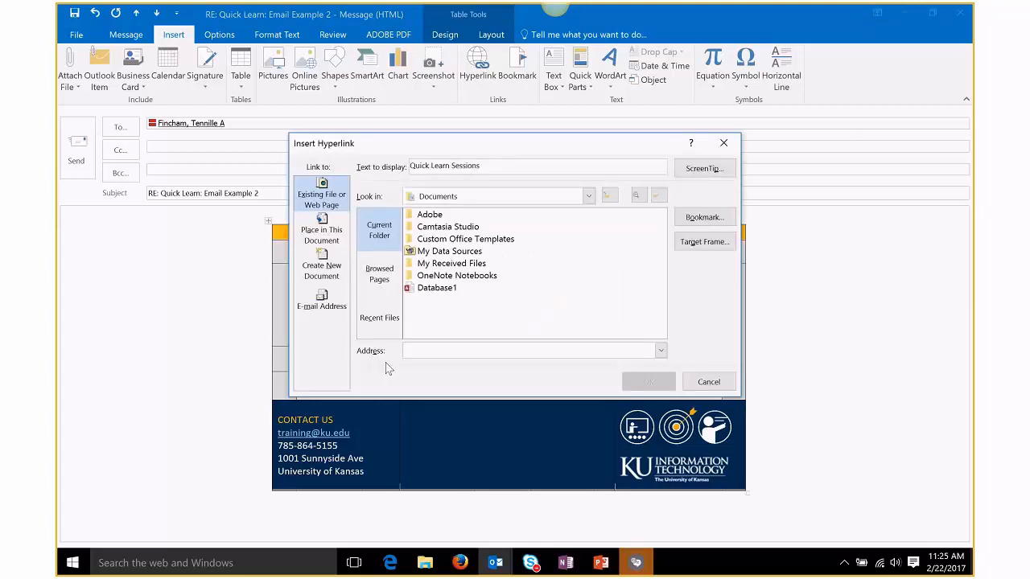
text(http://)
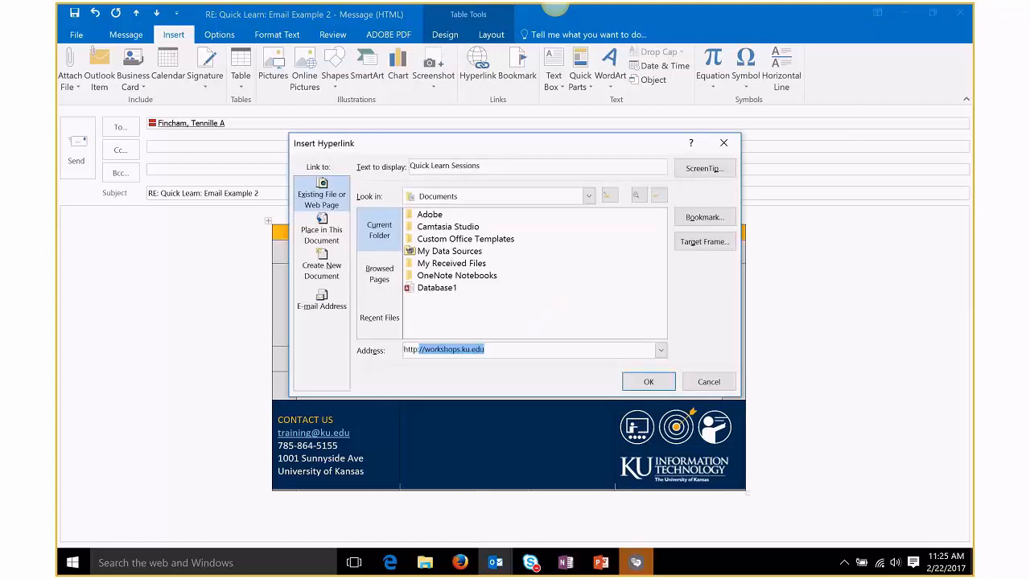
text(te)
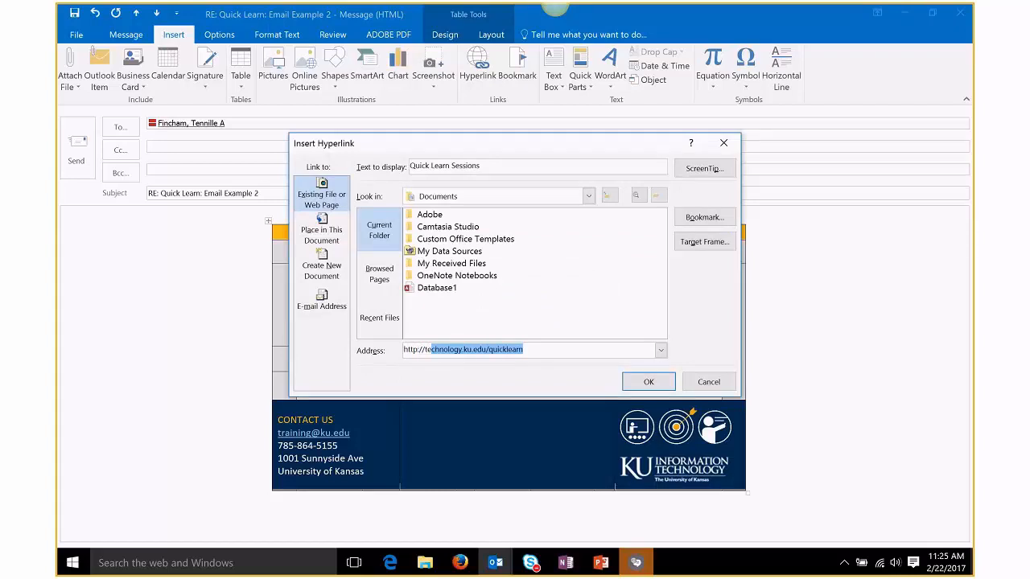
key(Return)
Step: Hyperlink Desk-side Coaching using the suggested address, then select the whole navigation row
drag(555, 364, 475, 366)
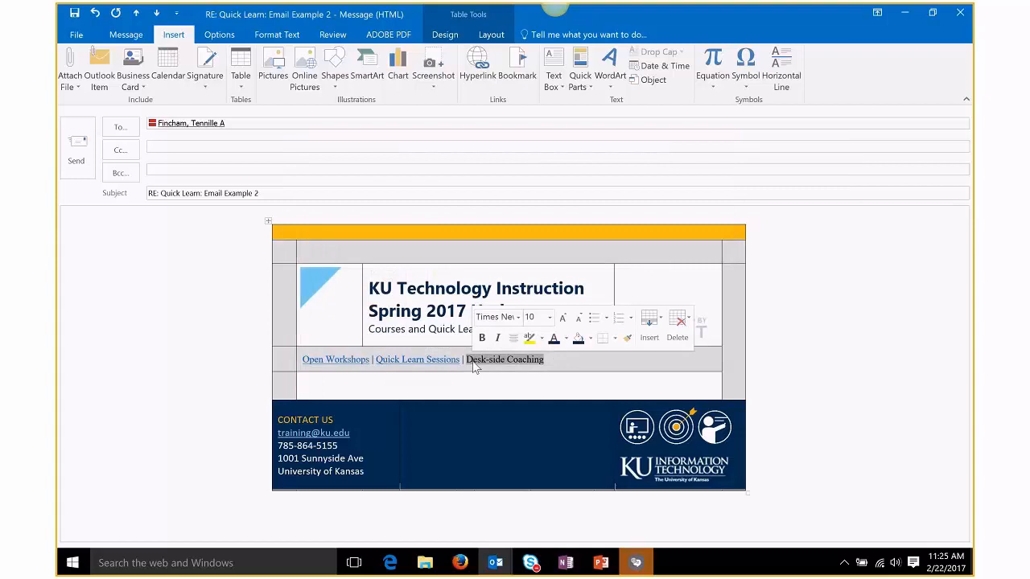
key(ctrl+k)
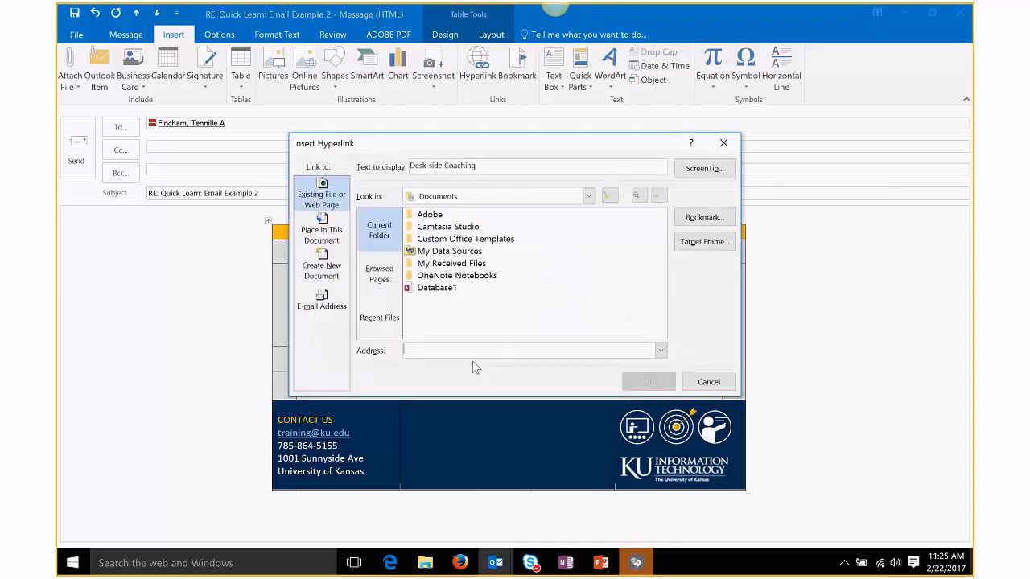
text(h)
key(Return)
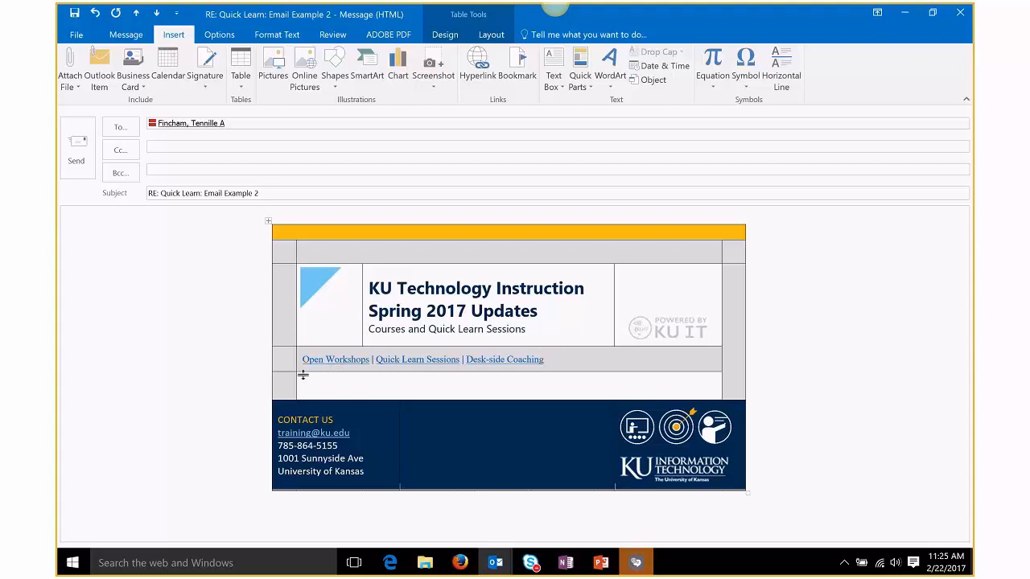
drag(546, 363, 312, 361)
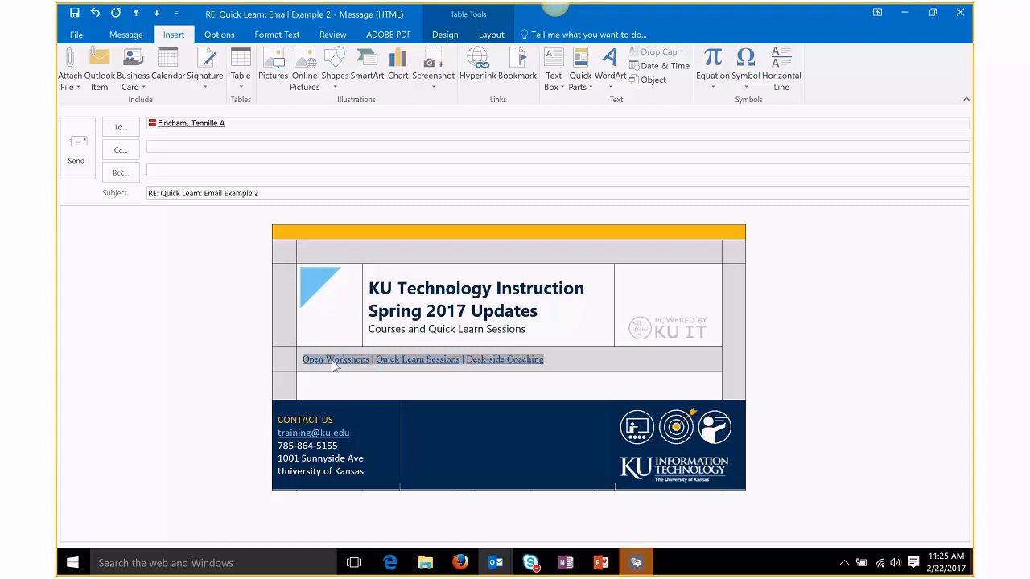
Step: Give the navigation links the current darker font colour and Palatino Linotype font
click(124, 36)
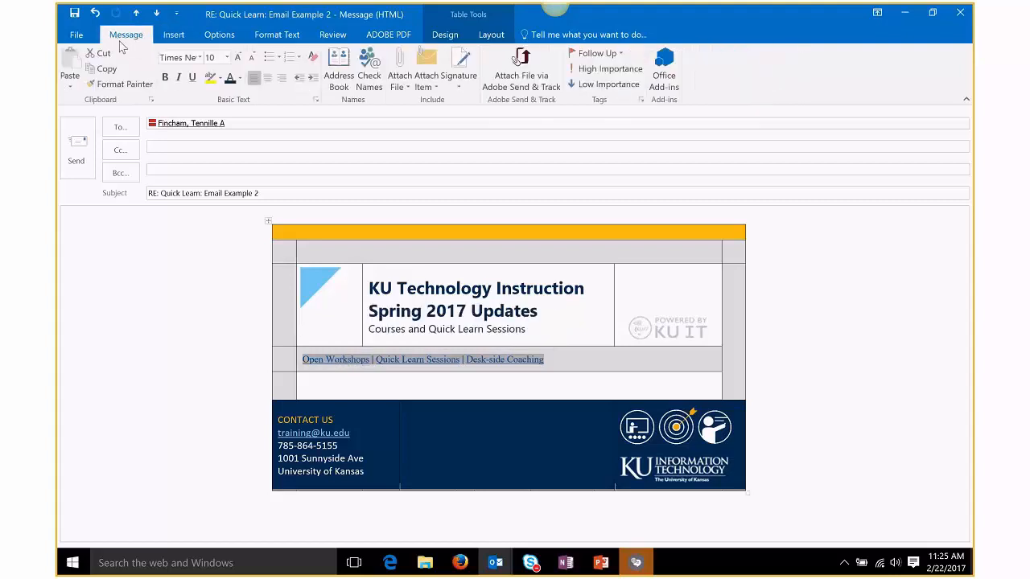
click(231, 80)
click(200, 57)
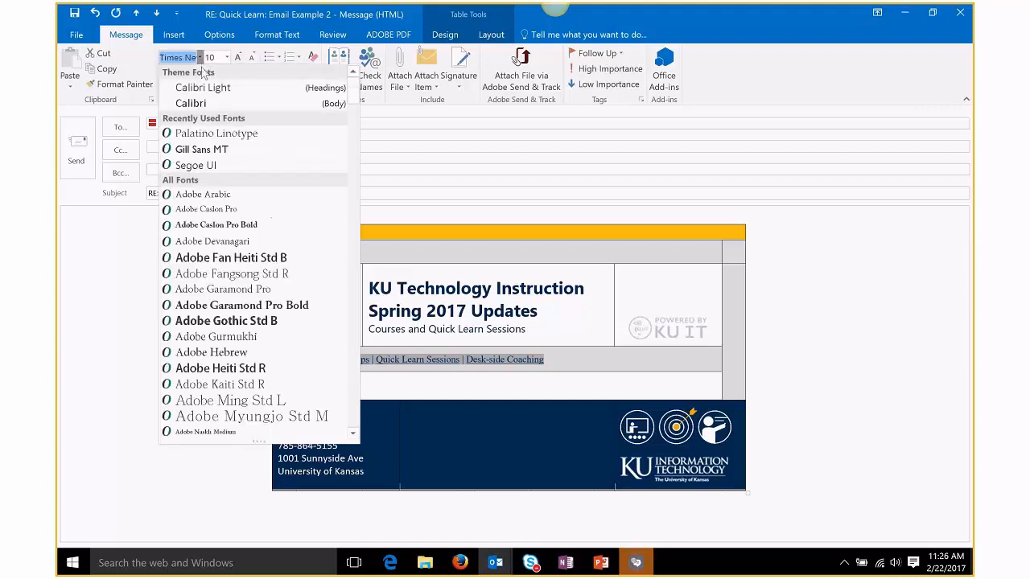
click(224, 137)
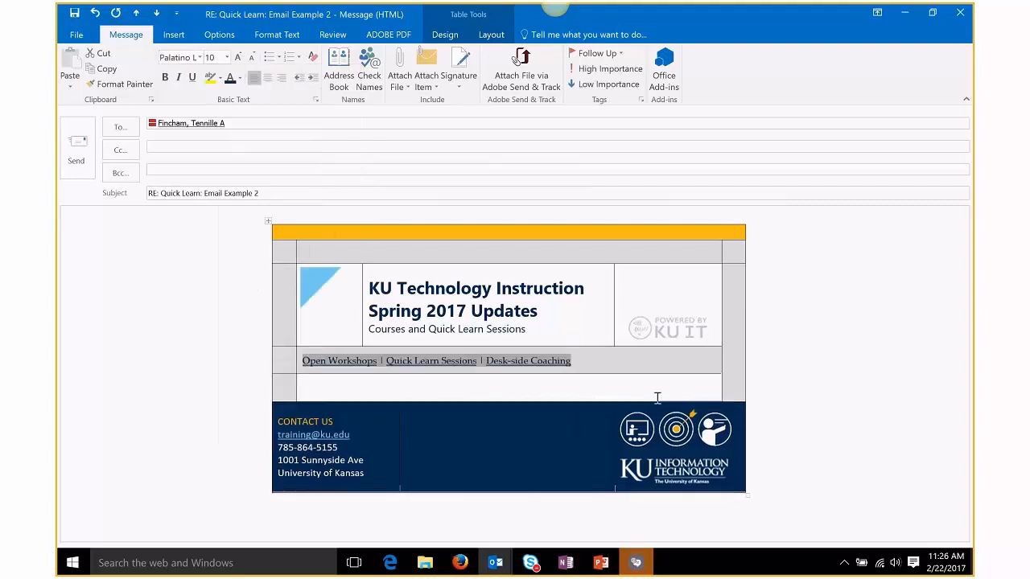
click(618, 366)
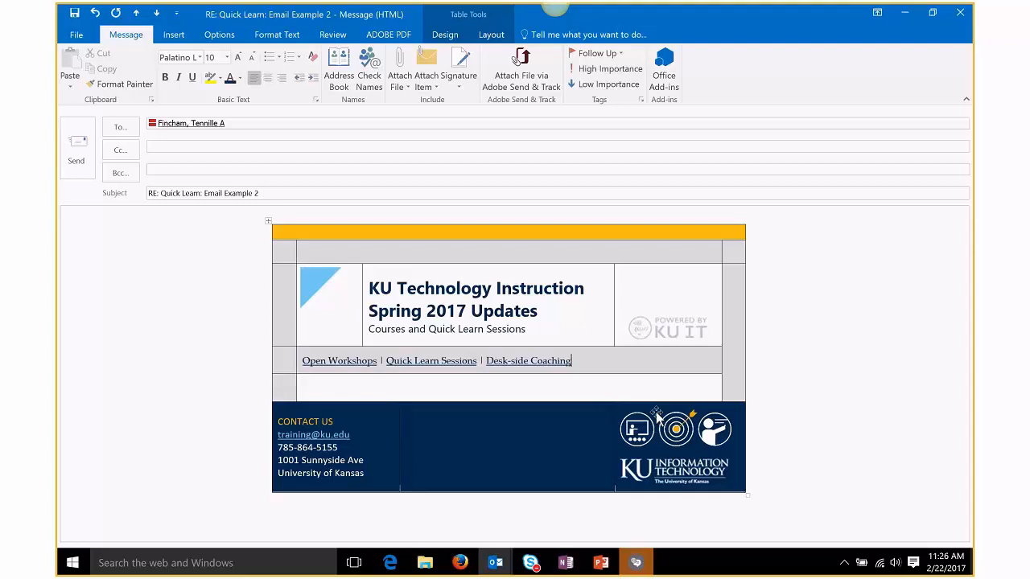
Step: Place the caret in the empty white row, then bring the Skype meeting window forward
click(565, 388)
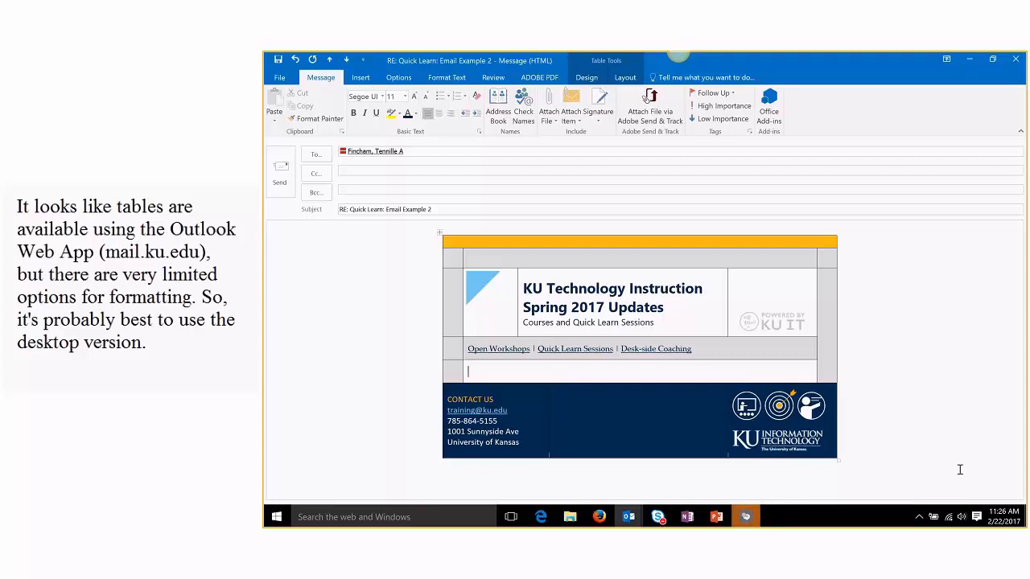
click(745, 516)
click(707, 424)
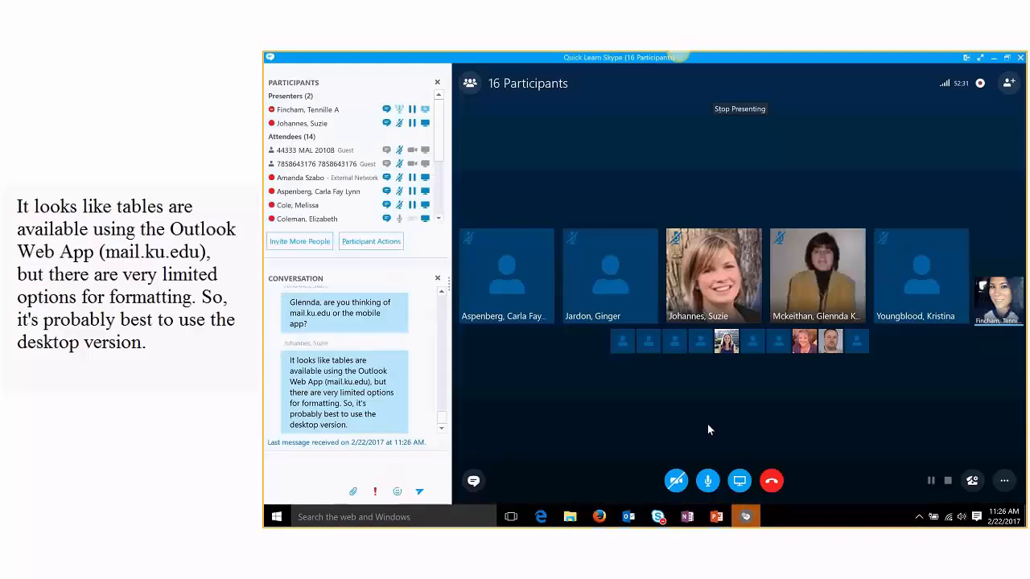
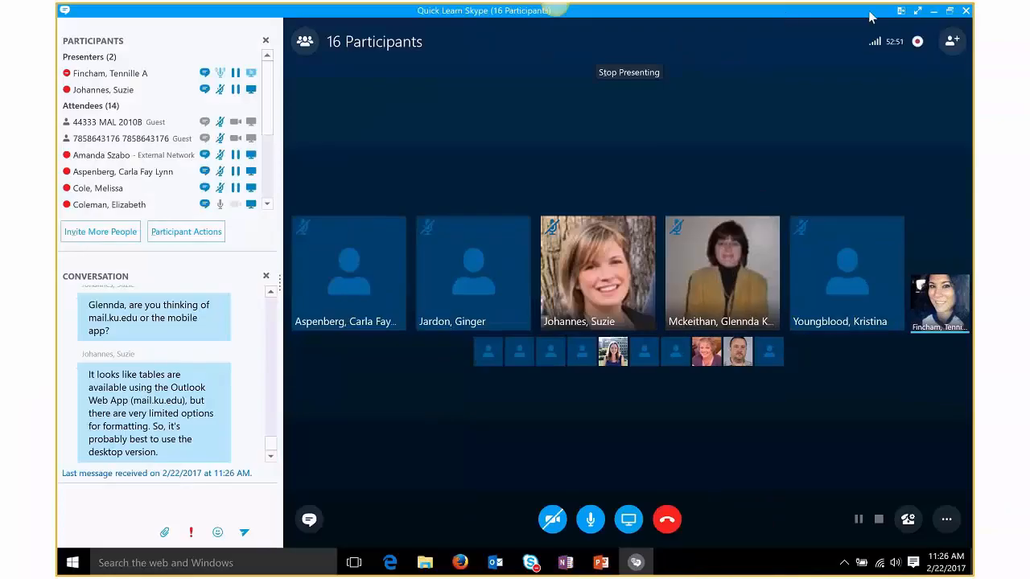
Step: Minimize the Skype meeting and select the entire KU Technology Instruction table in the reply
click(932, 16)
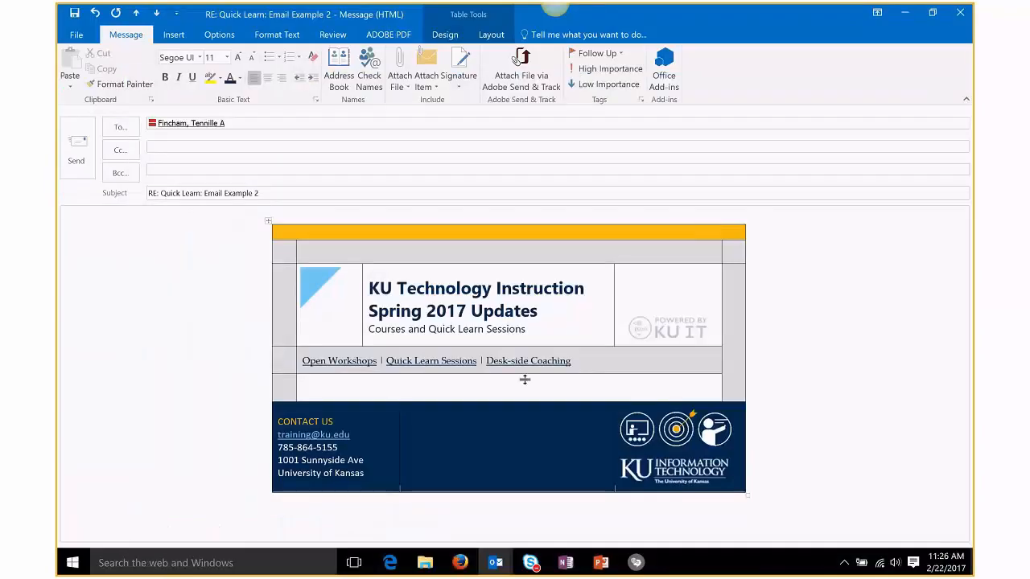
click(479, 394)
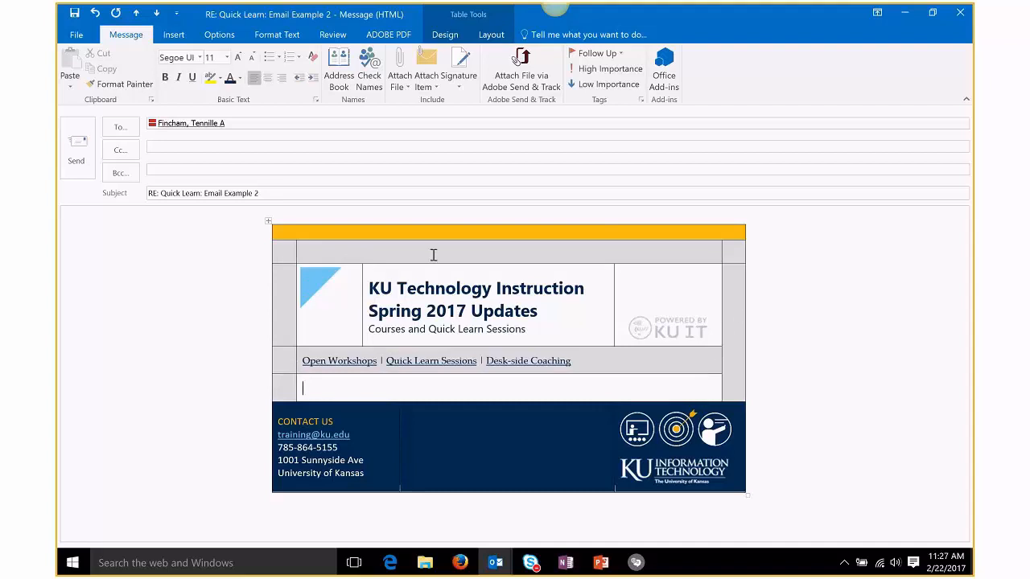
click(270, 223)
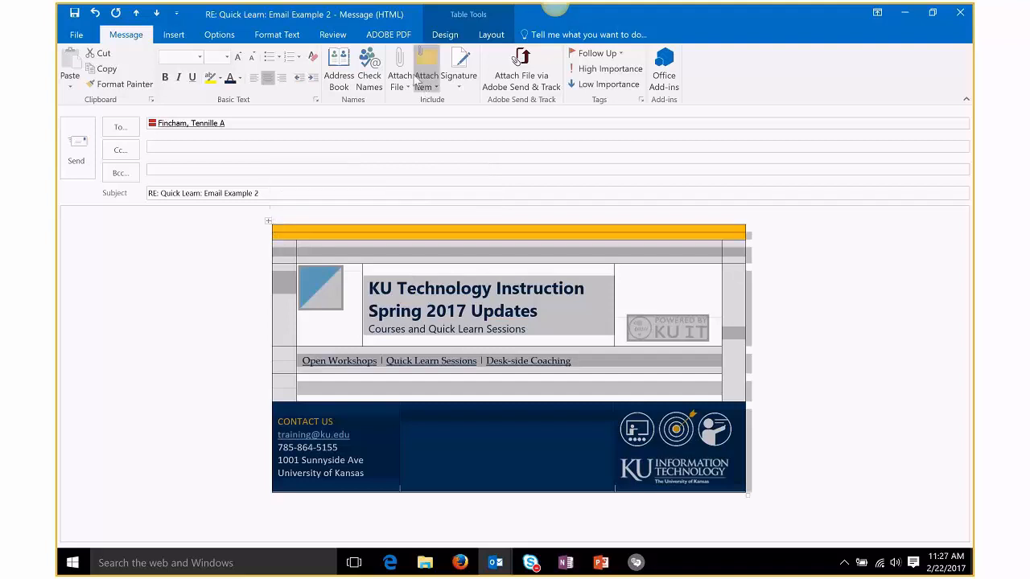
Step: Apply No Border to the whole newsletter table, then return to the empty row
click(444, 34)
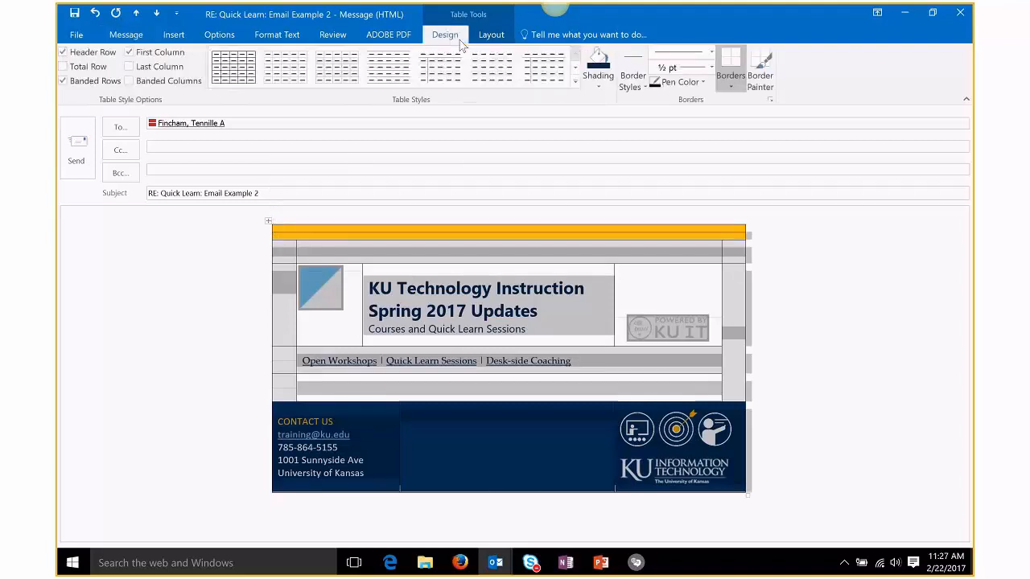
click(735, 92)
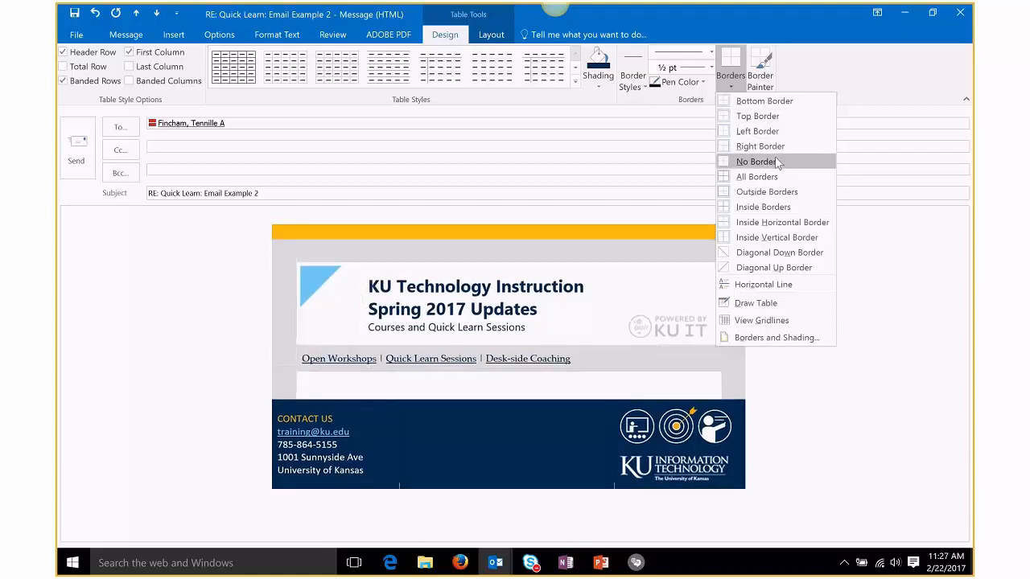
click(906, 273)
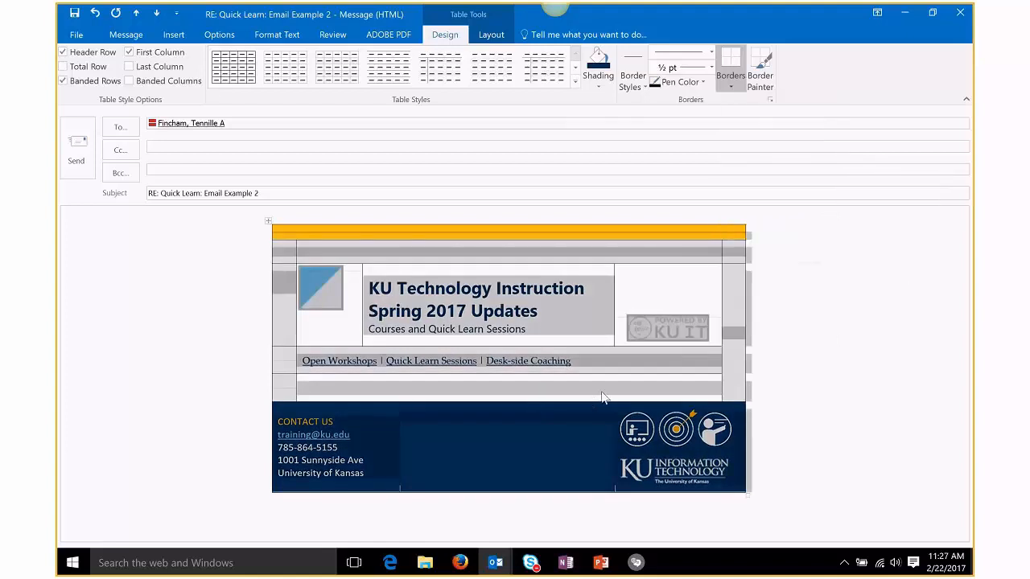
click(594, 399)
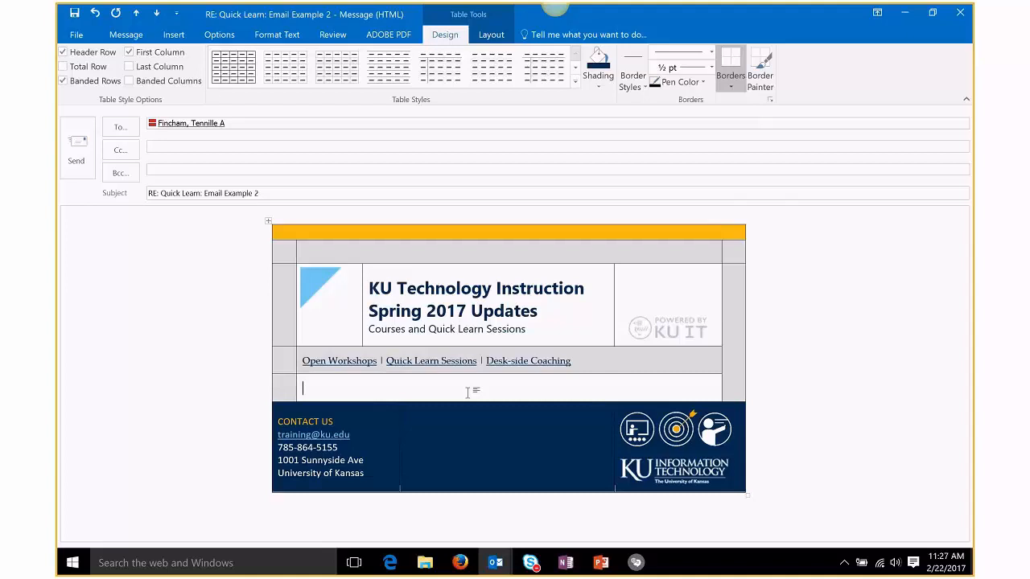
Step: Type the heading READY, SET, REGISTER with 'Information on how to register for open workshops.' below it
text(READY, SET, REGISTER)
key(Return)
text(Infor)
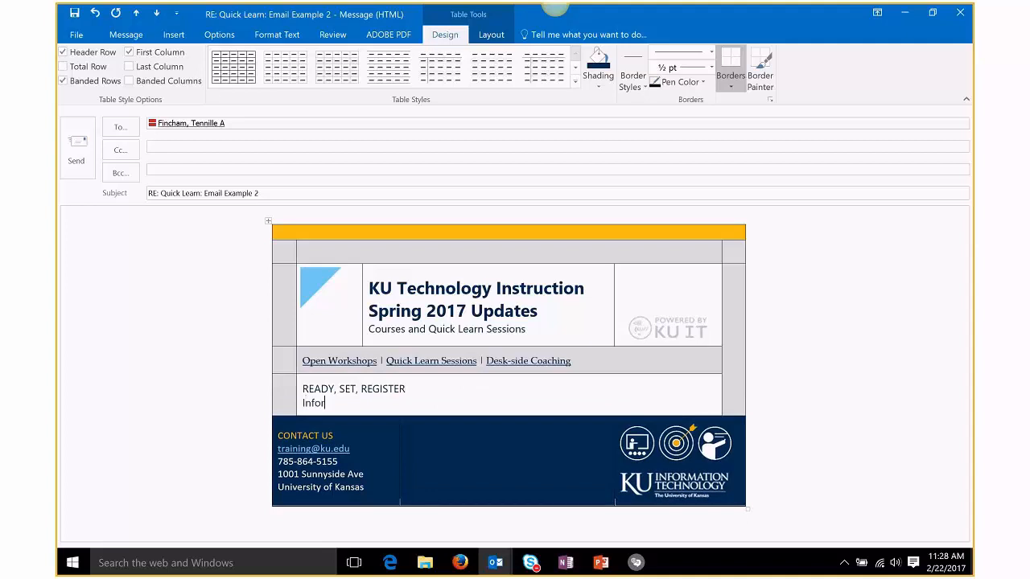
text(mation on how to req)
text(ister for)
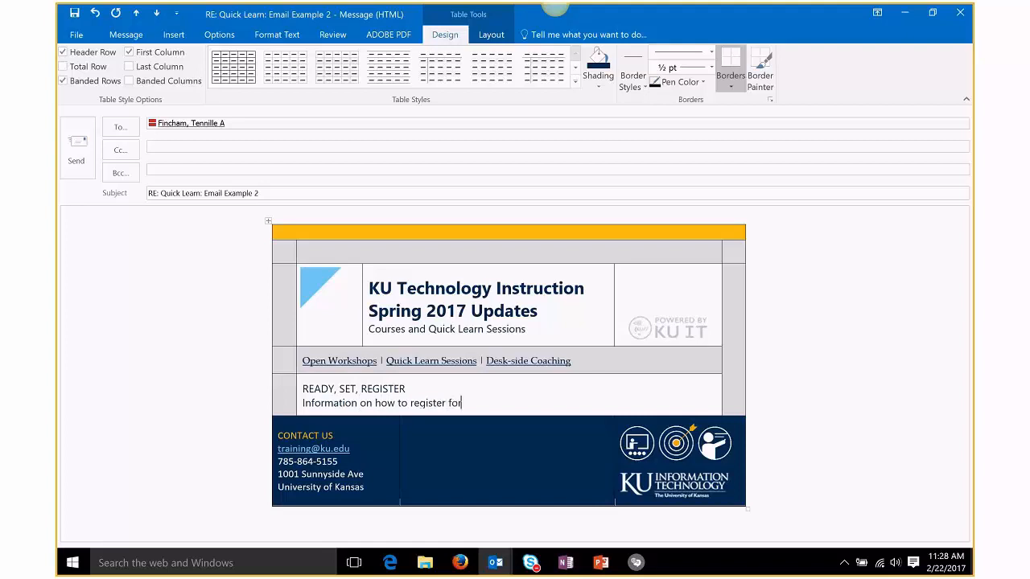
text( open workshops.)
Step: Select the READY, SET, REGISTER heading text
click(477, 391)
drag(406, 389, 304, 391)
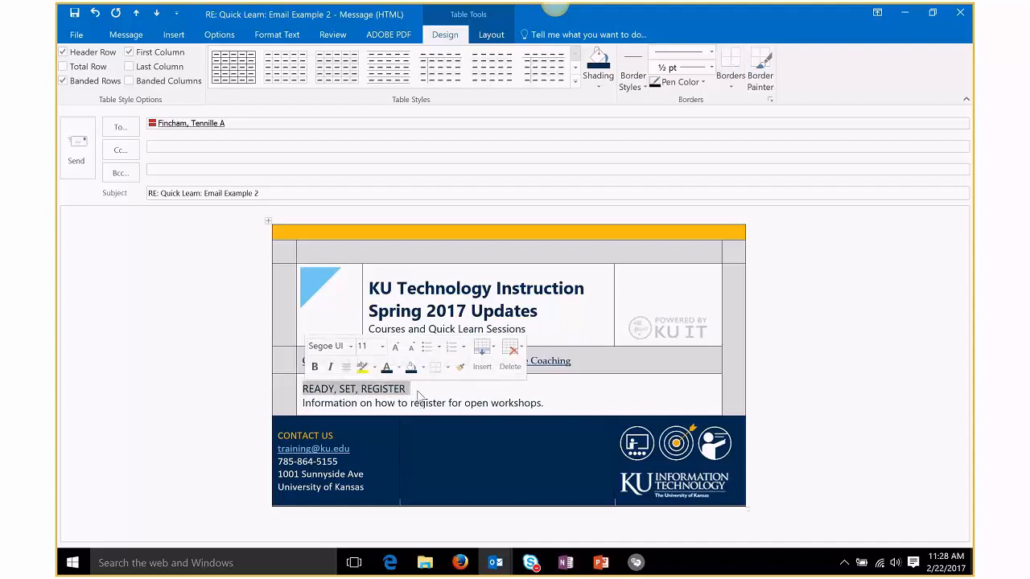
click(411, 391)
drag(384, 391, 304, 391)
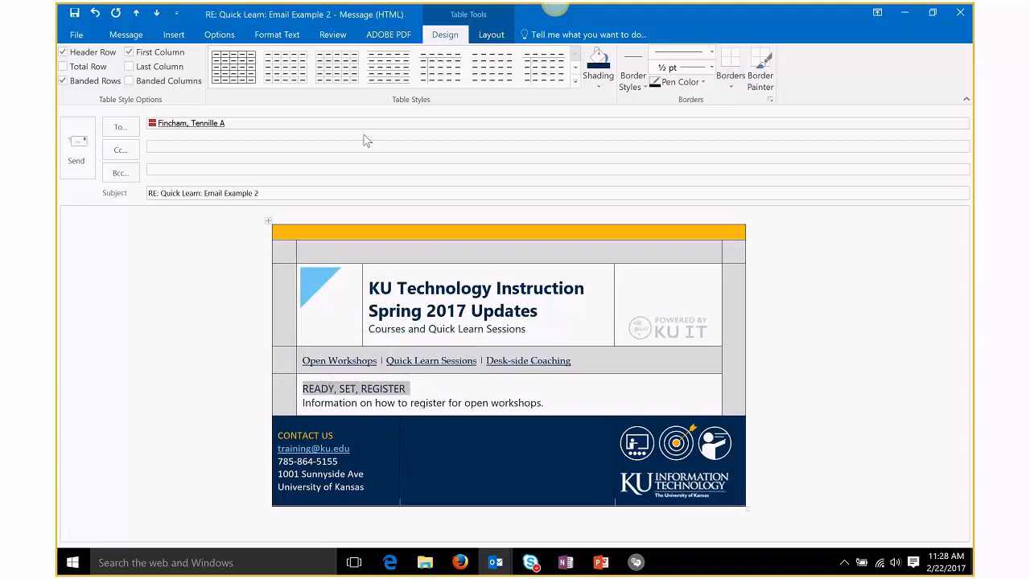
Step: Format the READY, SET, REGISTER heading in Gill Sans MT and light blue
click(332, 34)
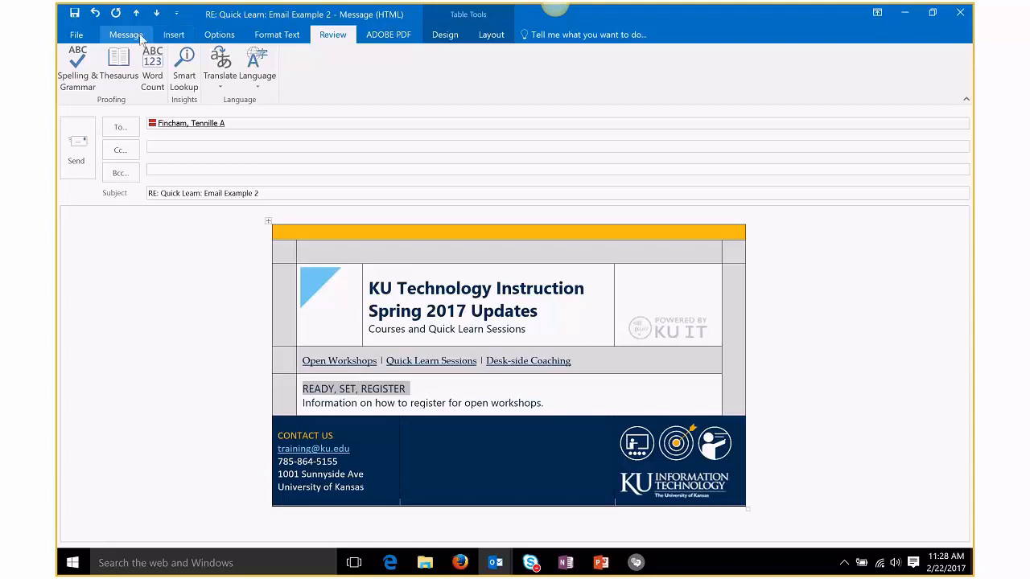
click(138, 36)
click(200, 57)
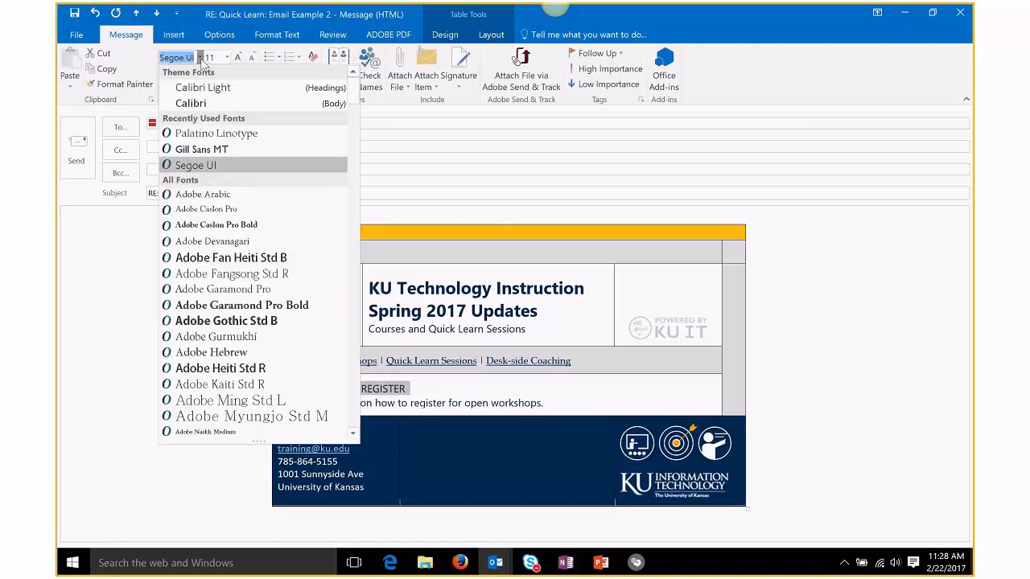
click(221, 153)
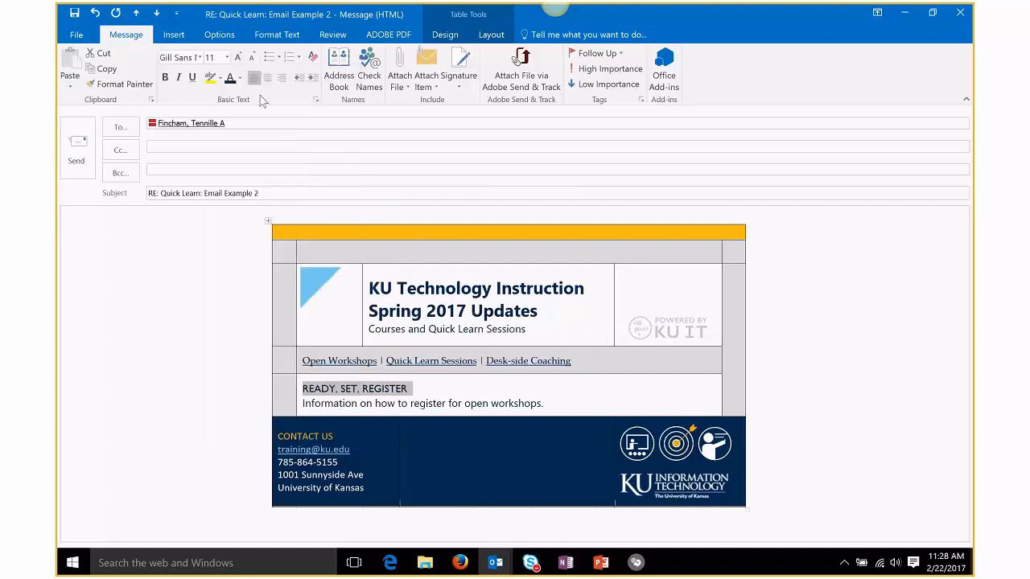
click(240, 80)
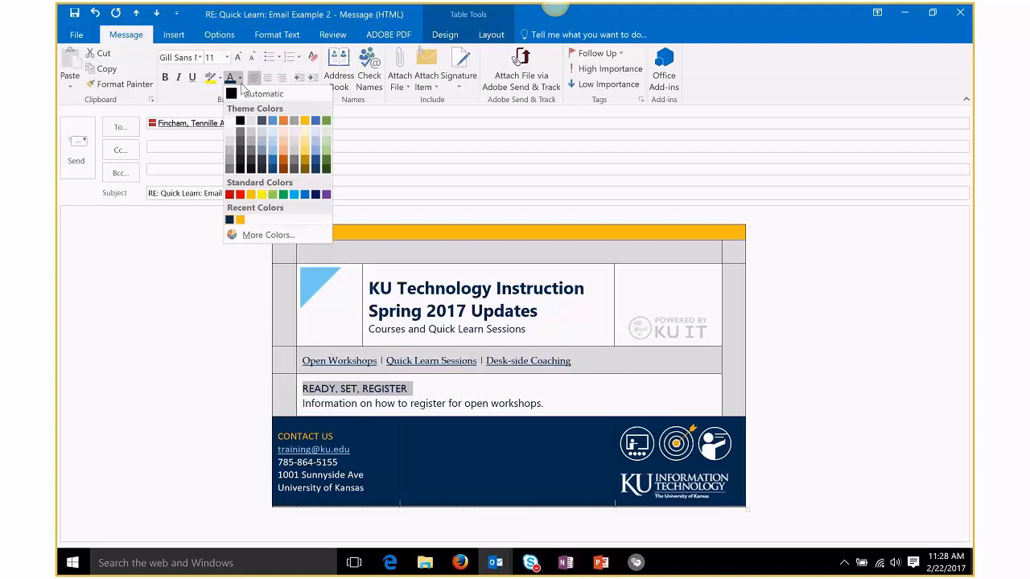
click(294, 195)
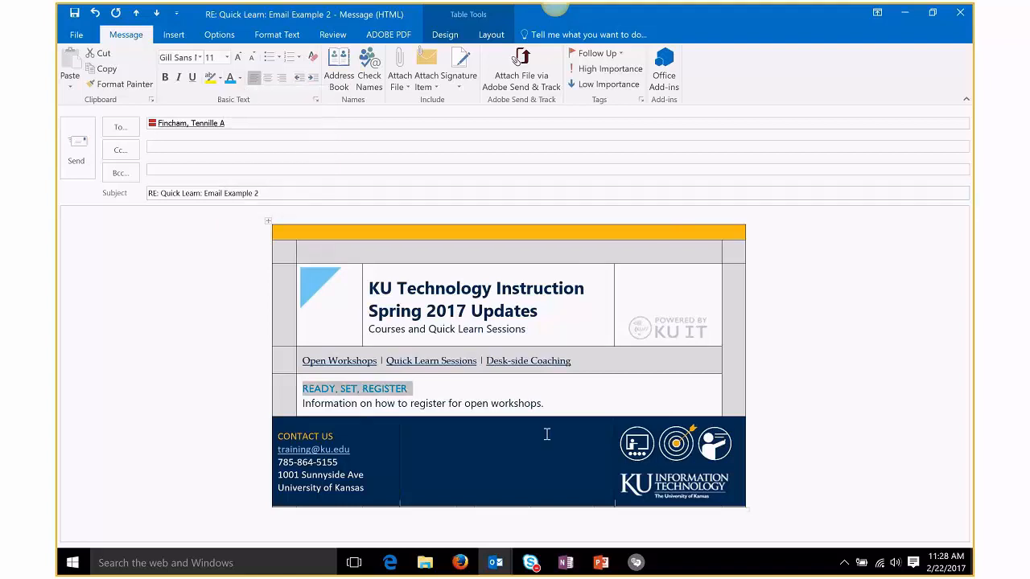
Step: Add an empty line below the workshops sentence
key(Right)
click(559, 406)
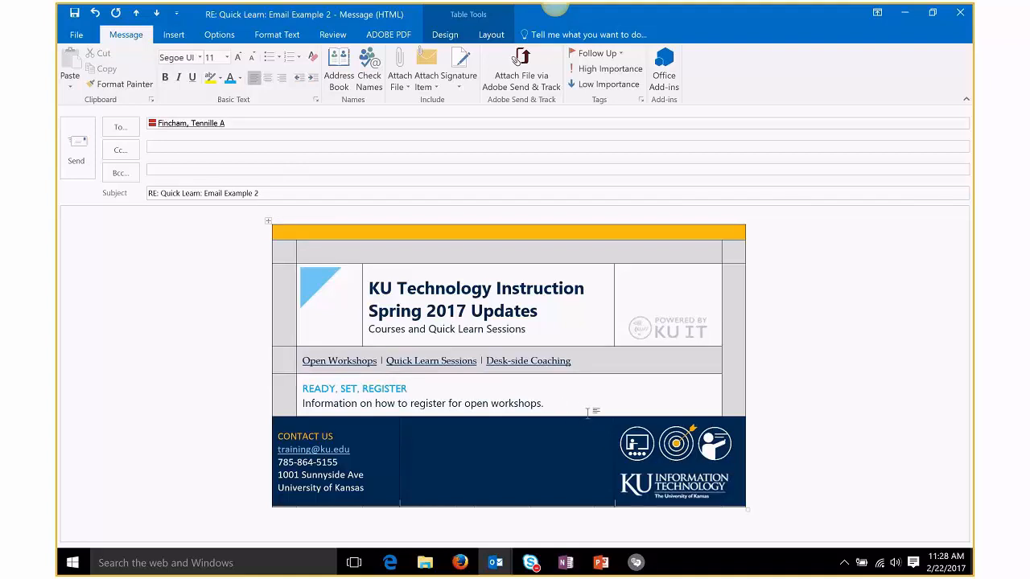
key(Return)
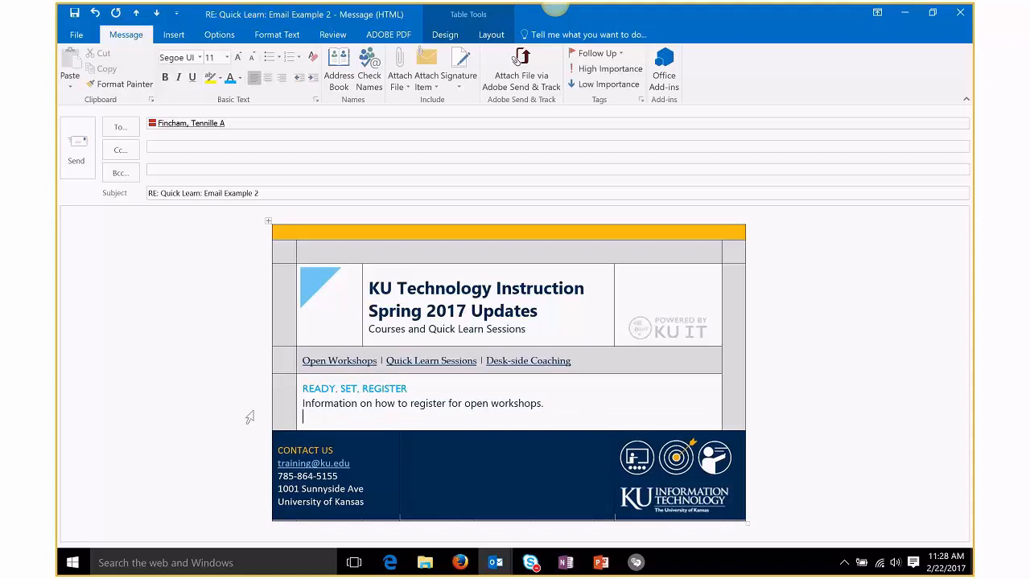
mouse_move(497, 561)
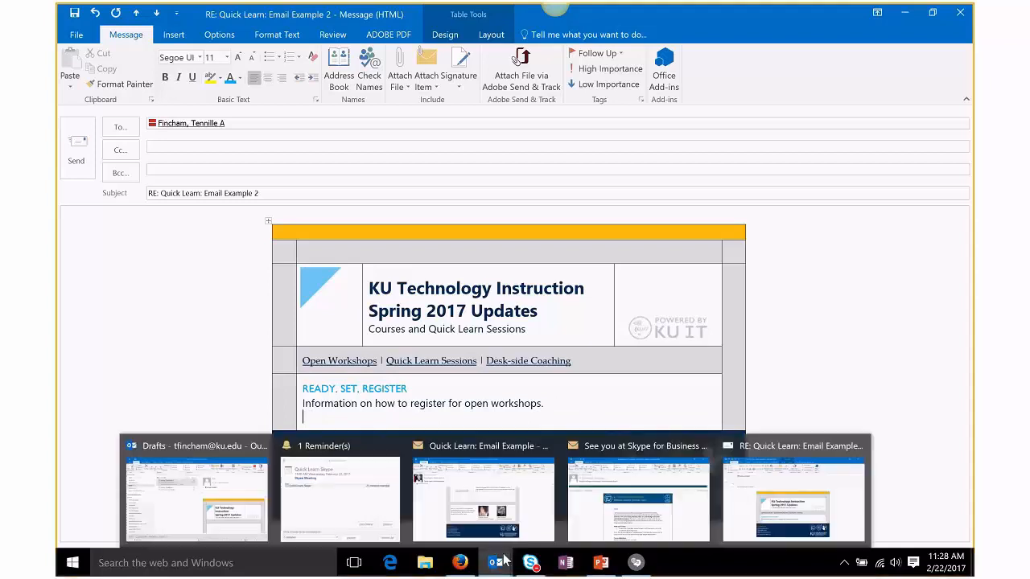
click(799, 455)
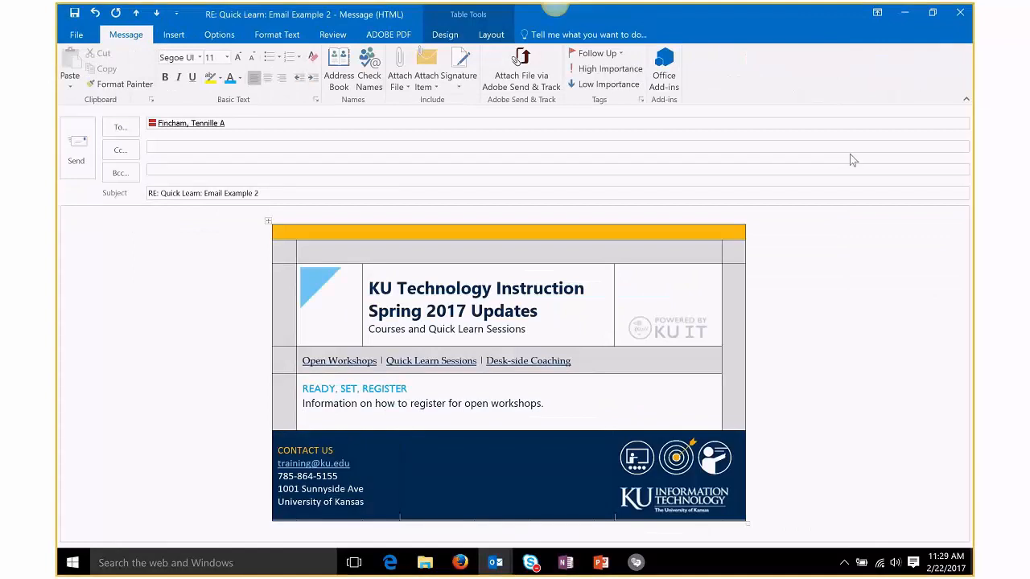
mouse_move(497, 563)
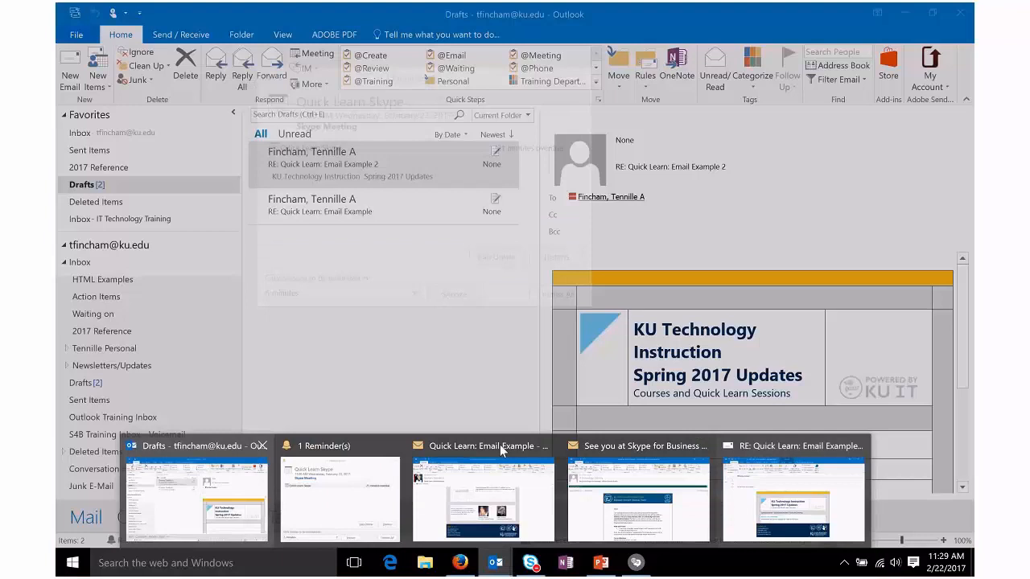
click(499, 444)
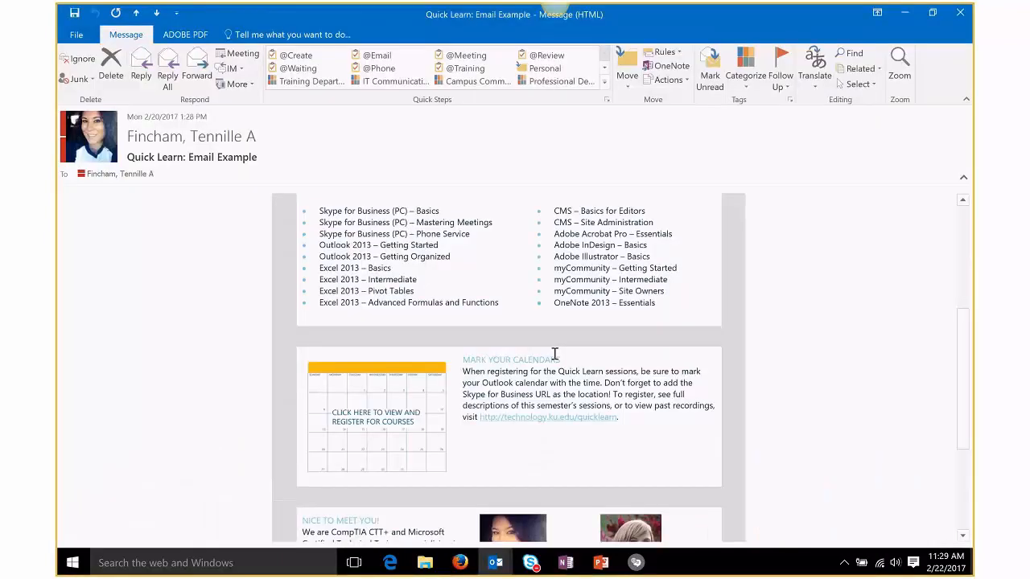
scroll(563, 386, up, 5)
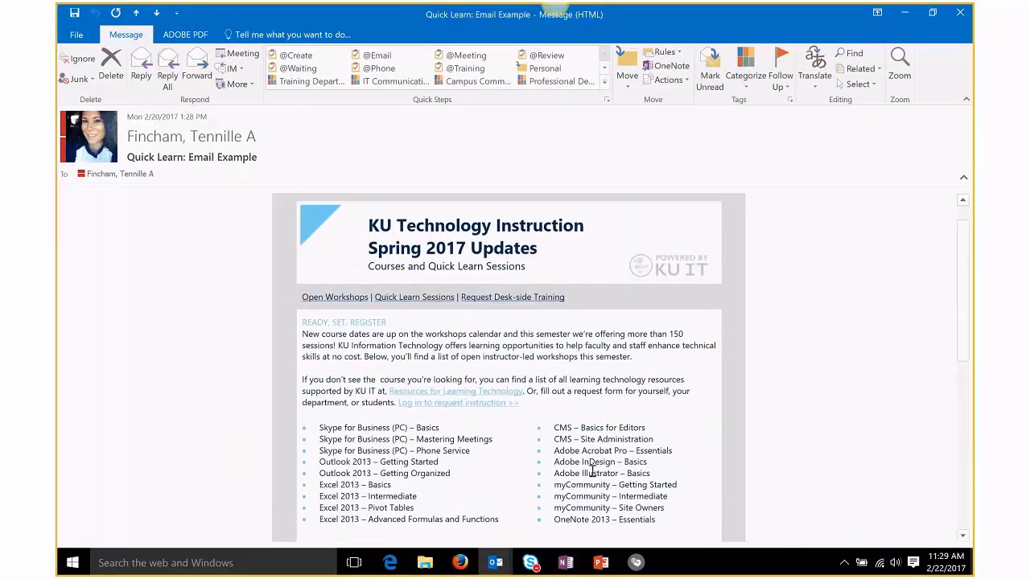
scroll(595, 450, down, 2)
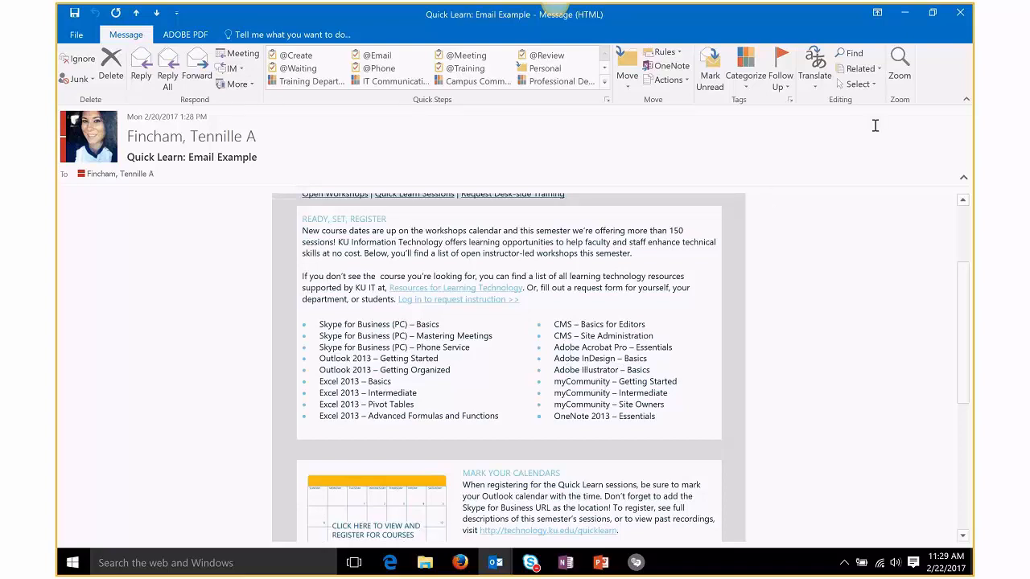
click(908, 18)
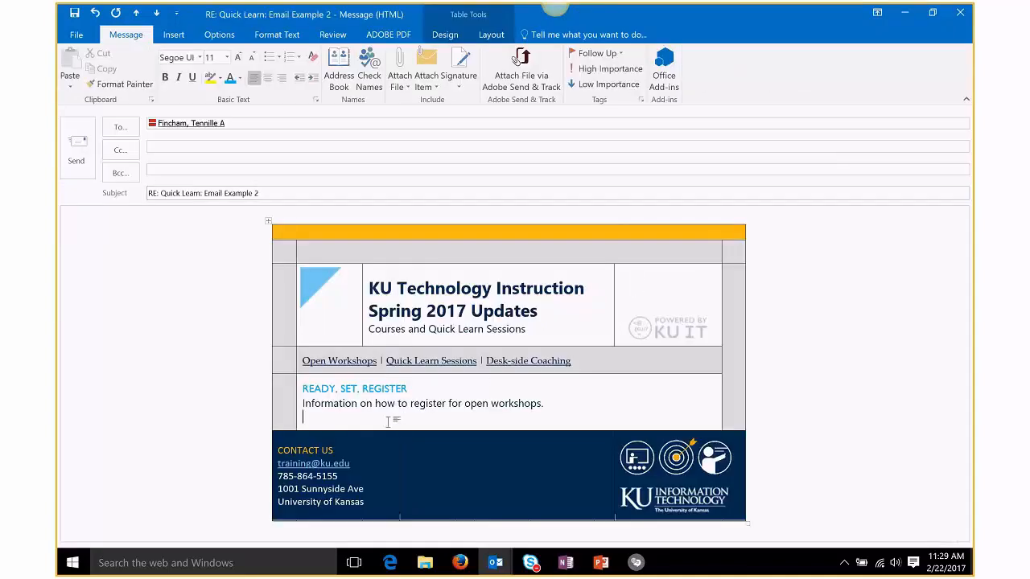
Step: Insert a new empty row below and give it a theme shading colour
click(178, 36)
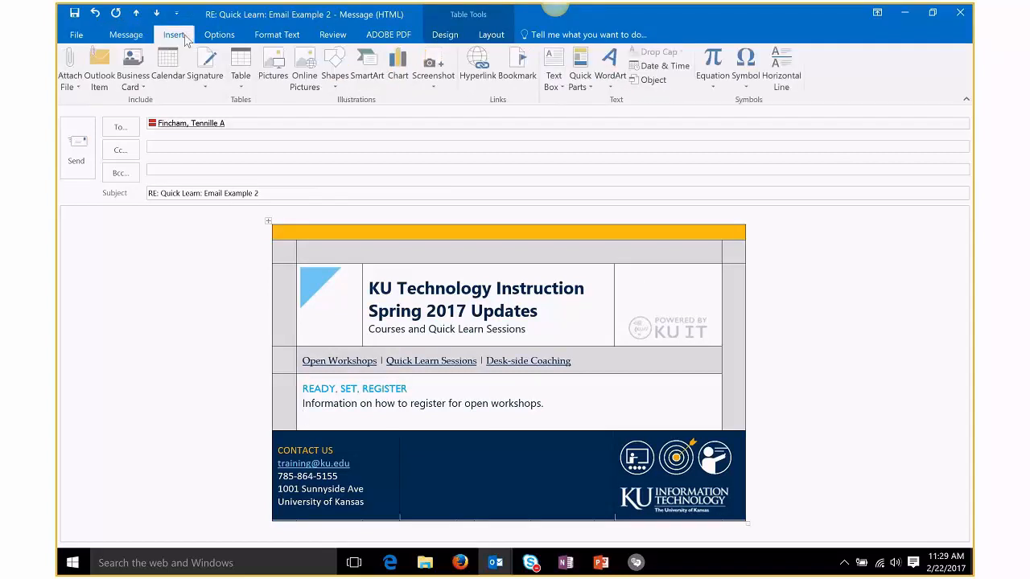
click(491, 34)
click(288, 80)
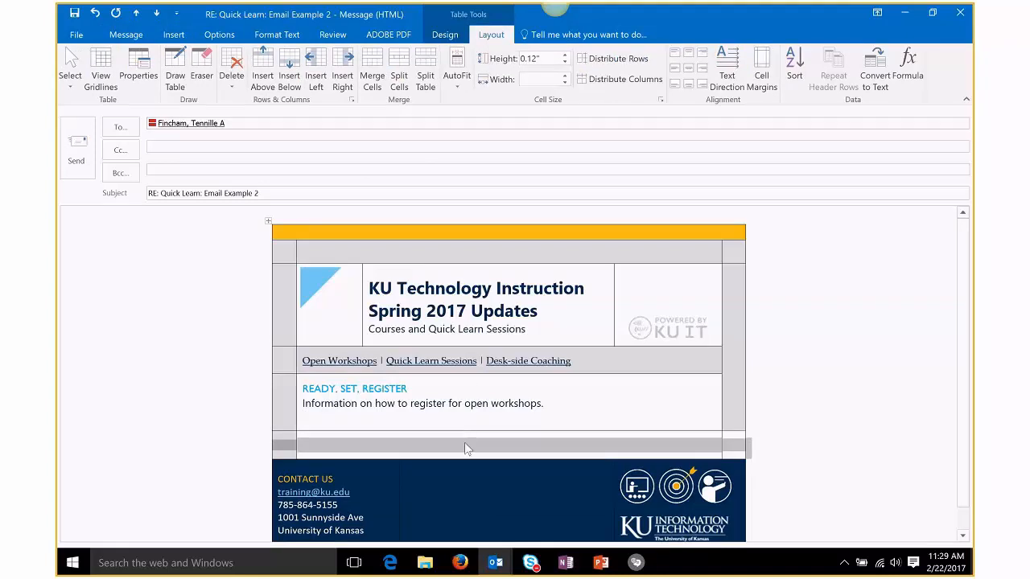
click(470, 449)
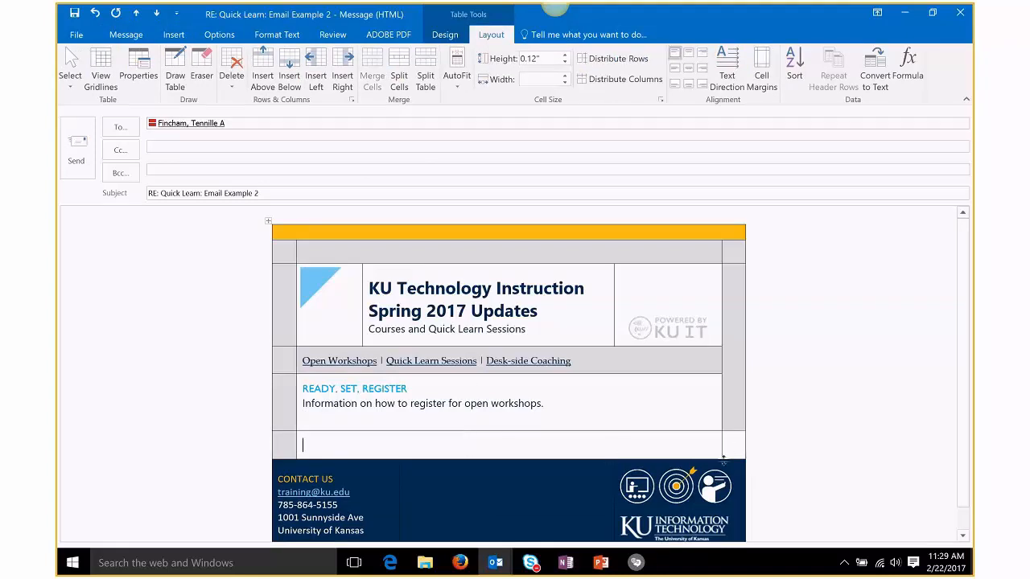
click(446, 37)
click(598, 85)
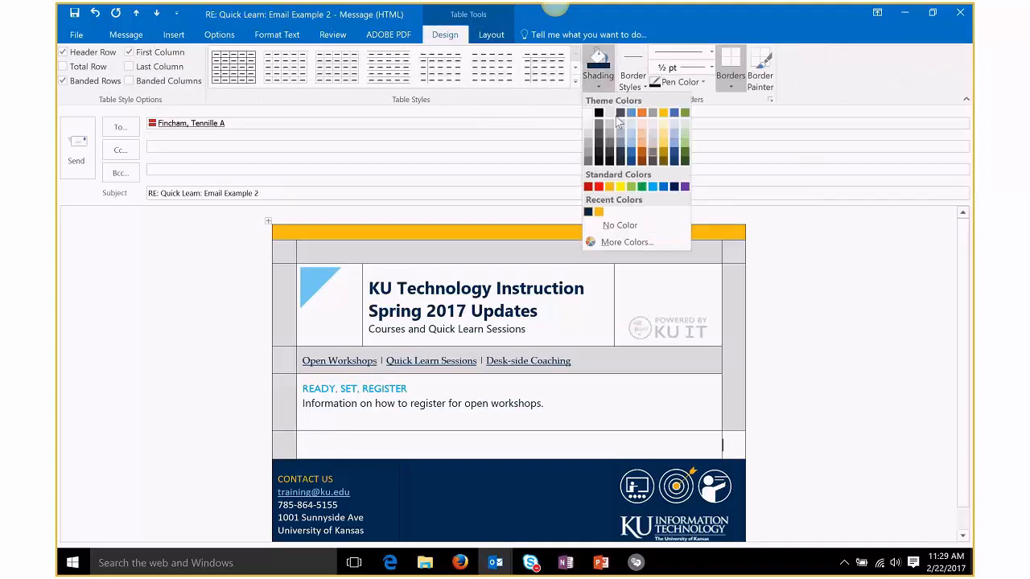
click(611, 116)
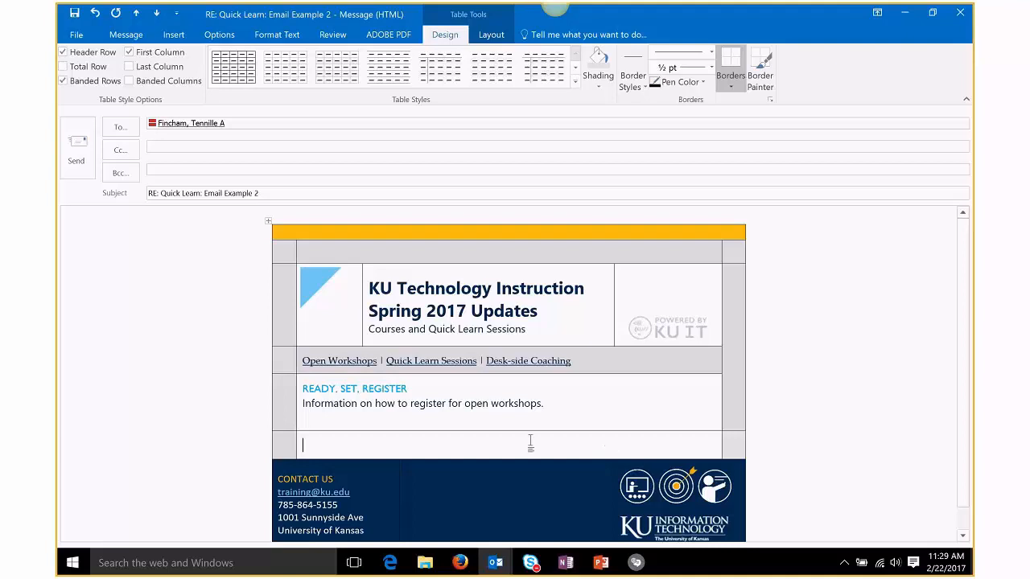
Step: Split the new row into two side-by-side cells
click(501, 37)
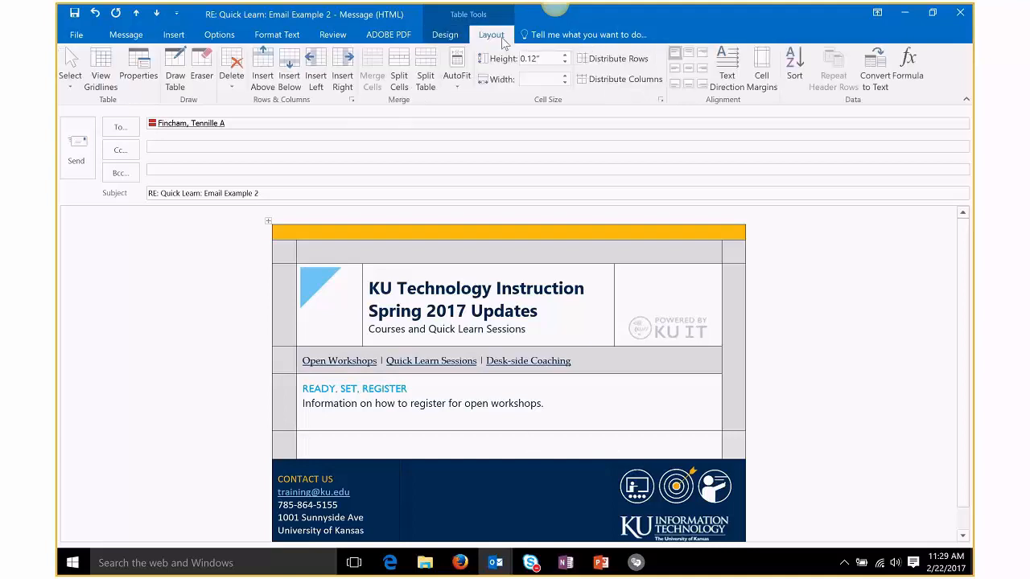
click(399, 74)
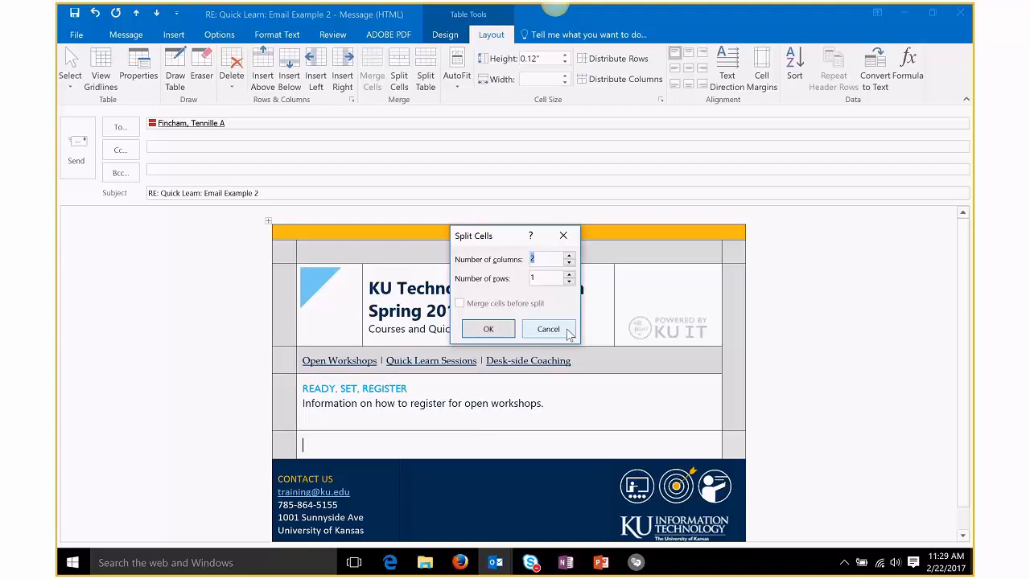
key(Return)
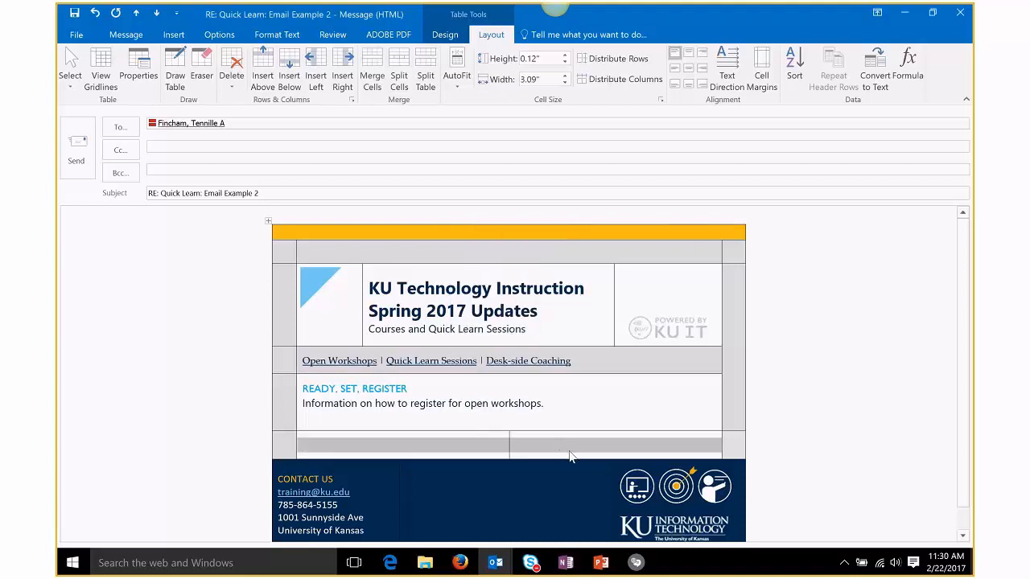
click(460, 444)
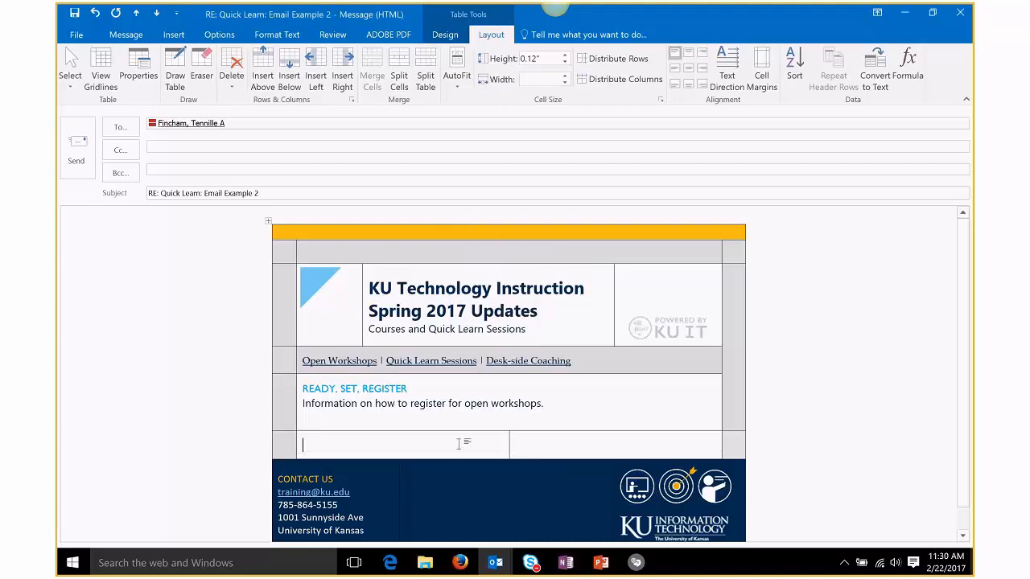
Step: Type LIST 1 with 'list one topic' and 'list two topic' in the left cell
text(Informatio)
key(BackSpace)
key(BackSpace)
key(BackSpace)
key(BackSpace)
key(BackSpace)
key(BackSpace)
key(BackSpace)
key(BackSpace)
key(BackSpace)
text(LIST 1)
key(Return)
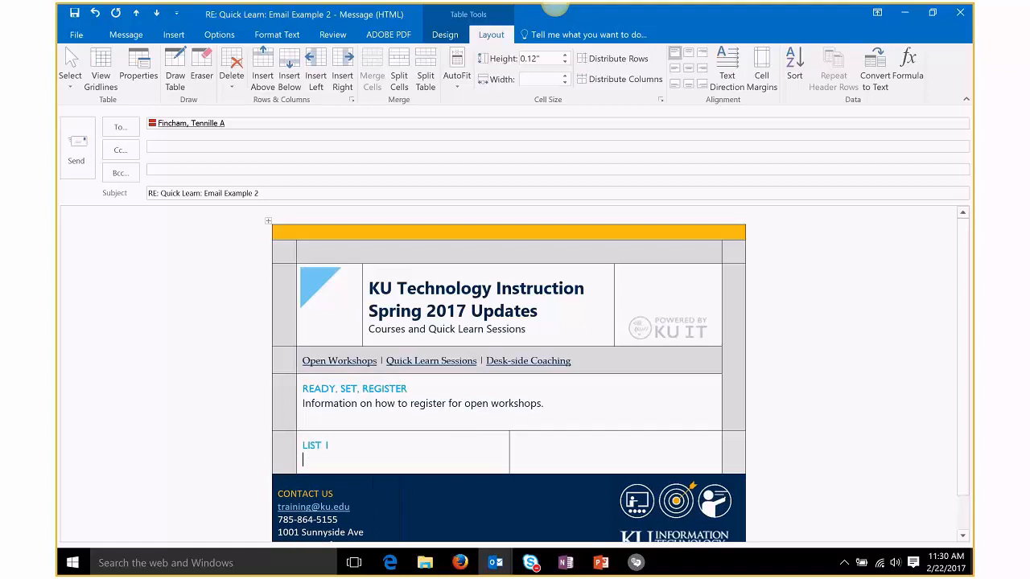
text(list one topic)
key(Return)
text(list two topics)
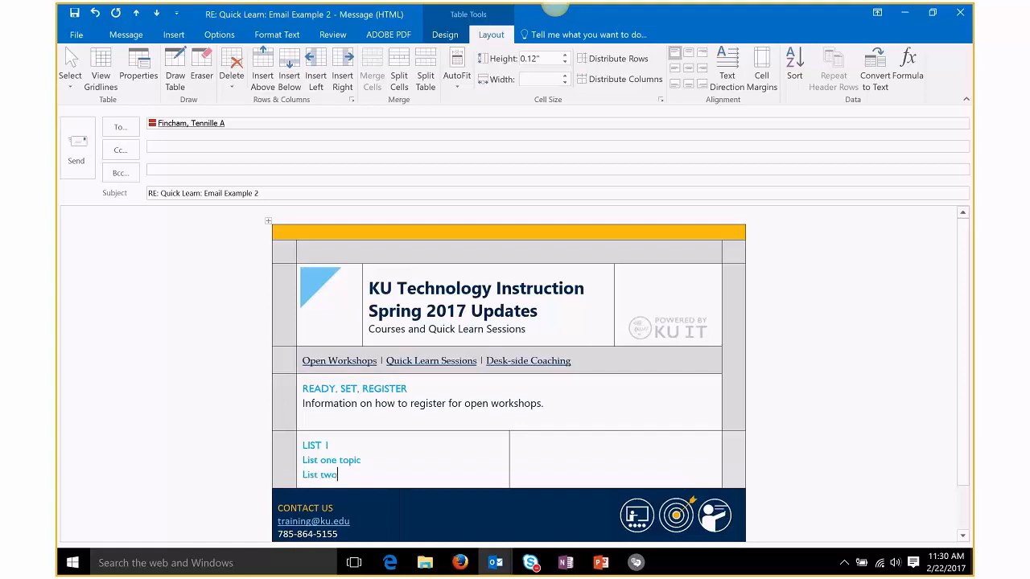
key(BackSpace)
Step: Type LIST 2 with Topic 3 and Topic 4 in the right cell
click(561, 452)
text(LIST 2)
key(Return)
text(Lis)
key(BackSpace)
key(BackSpace)
key(BackSpace)
text(Top)
text(3)
key(Return)
text(Topic 4)
Step: Format Painter the body text of 'workshops.' onto both LIST 1 topic lines
click(341, 444)
click(387, 404)
drag(546, 404, 447, 404)
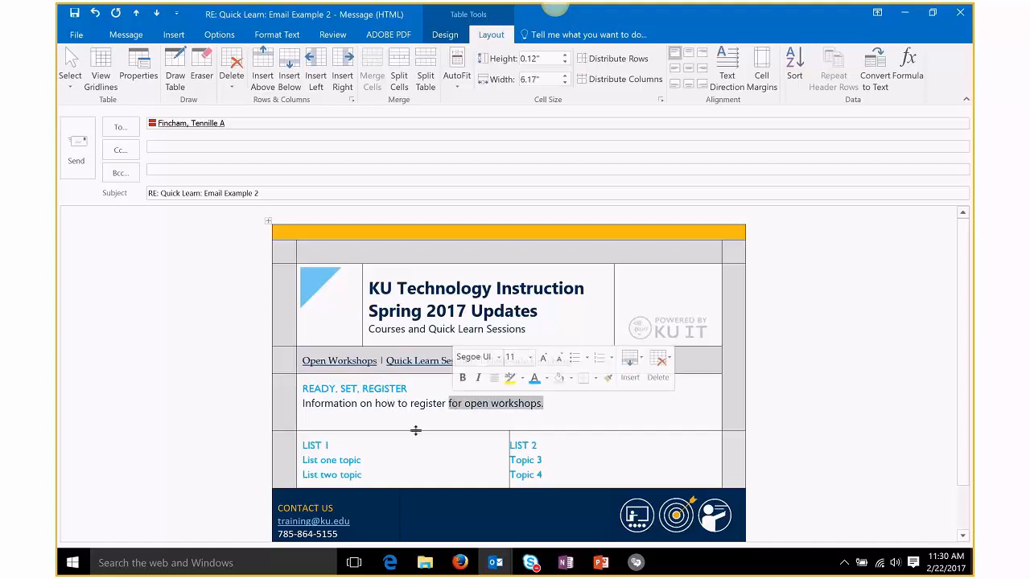
click(415, 430)
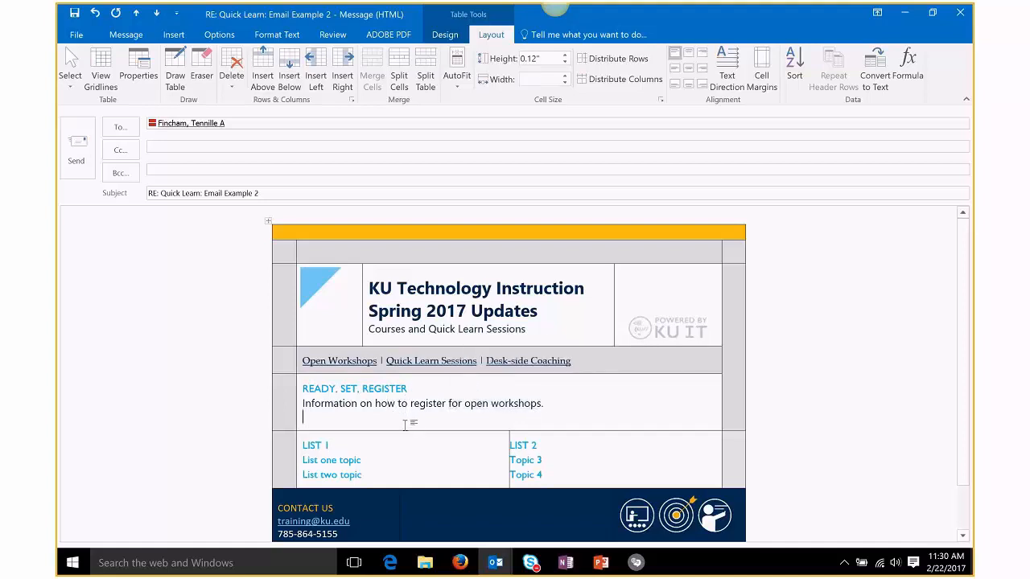
double_click(528, 404)
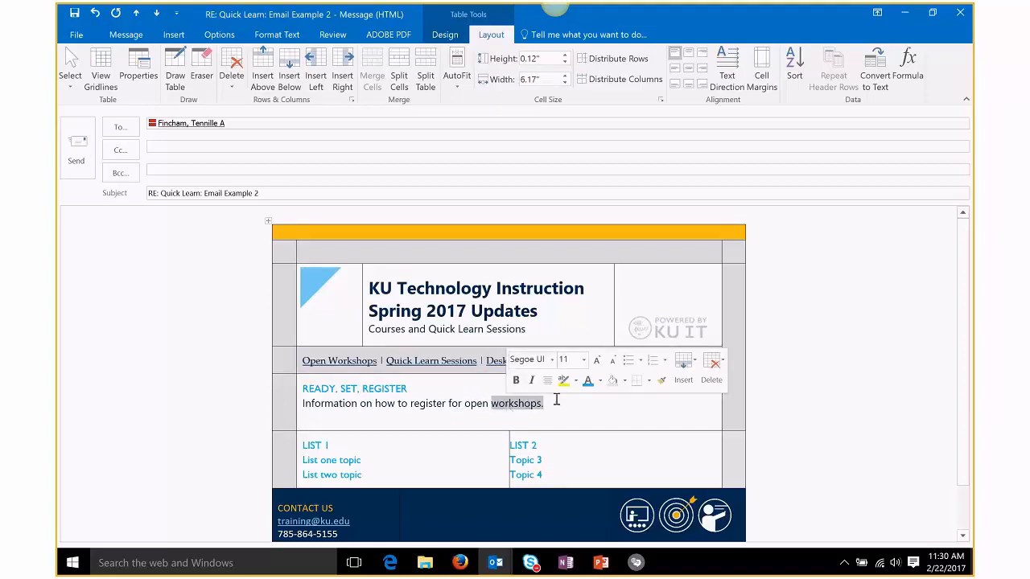
click(660, 381)
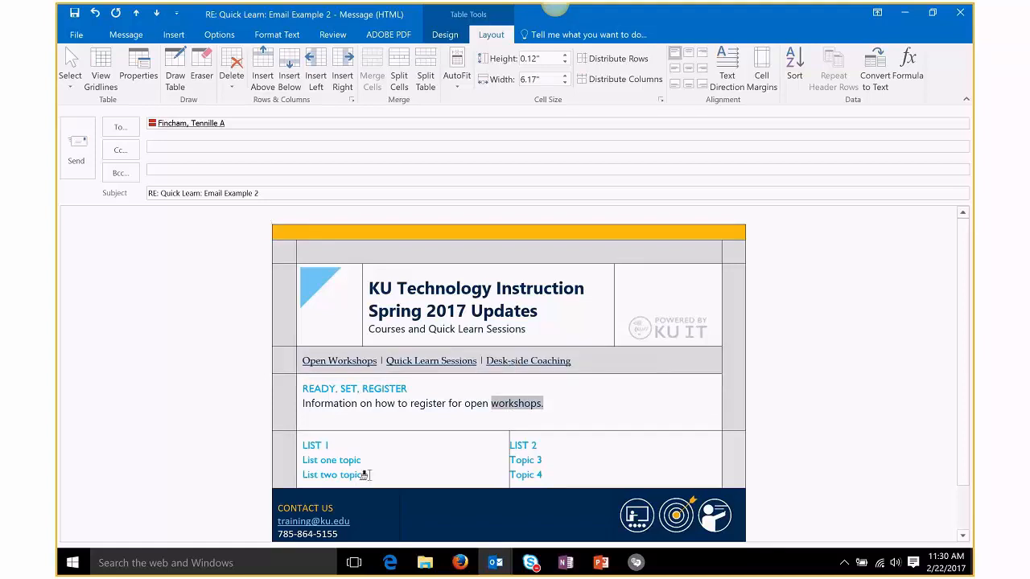
mouse_move(360, 476)
mouse_down()
mouse_move(338, 459)
mouse_move(313, 466)
mouse_up()
click(395, 478)
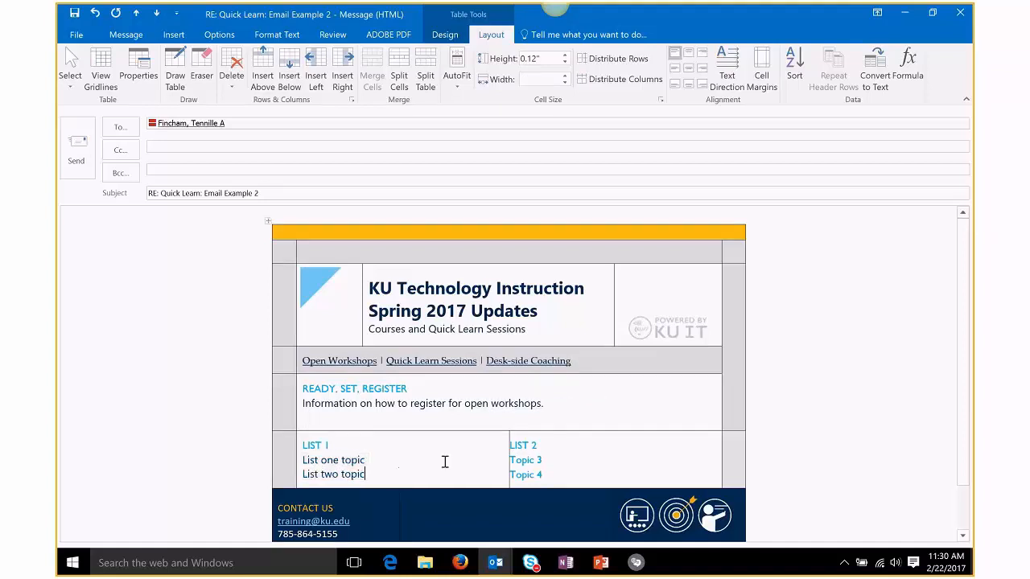
double_click(351, 462)
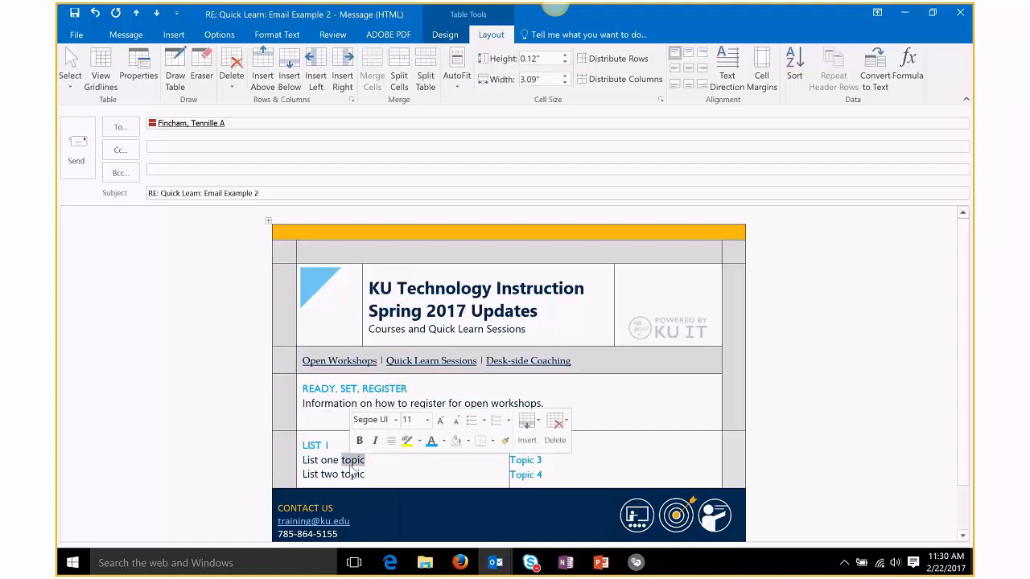
Step: Paint the plain topic formatting onto Topic 3 and Topic 4
click(502, 443)
drag(542, 475, 515, 464)
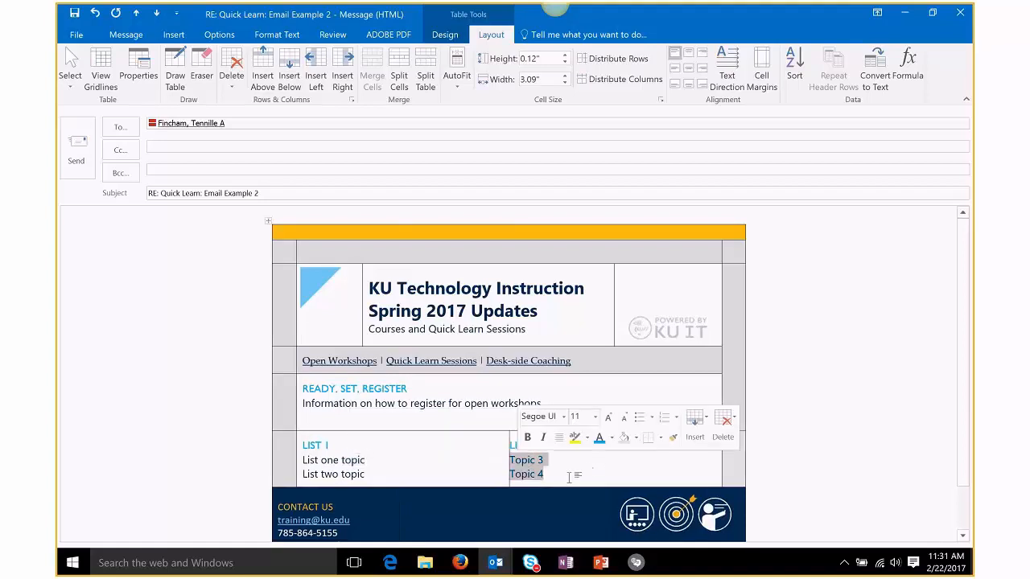
click(574, 476)
Step: Select both LIST 1 topic lines
drag(409, 391, 362, 391)
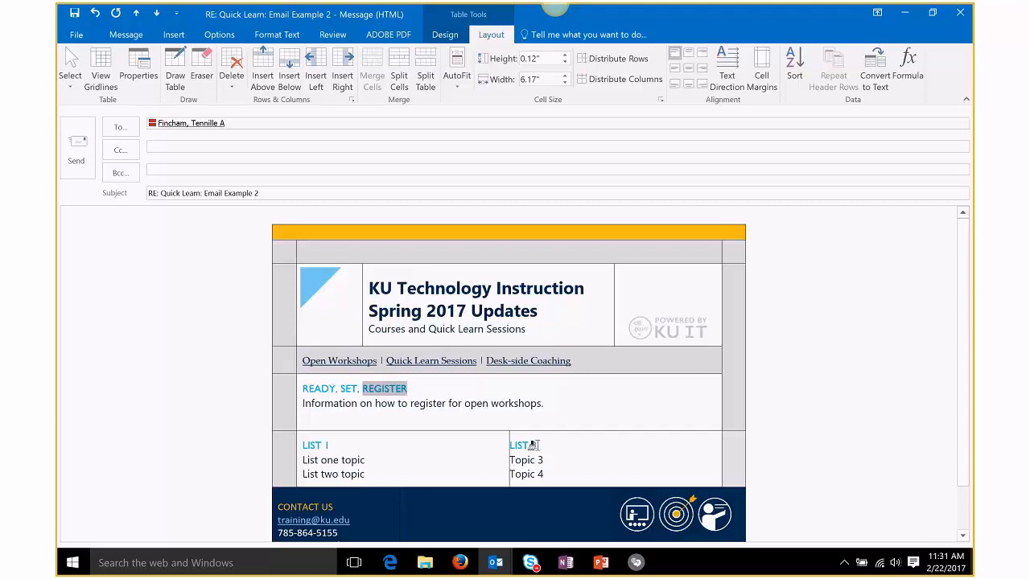
drag(537, 445, 520, 451)
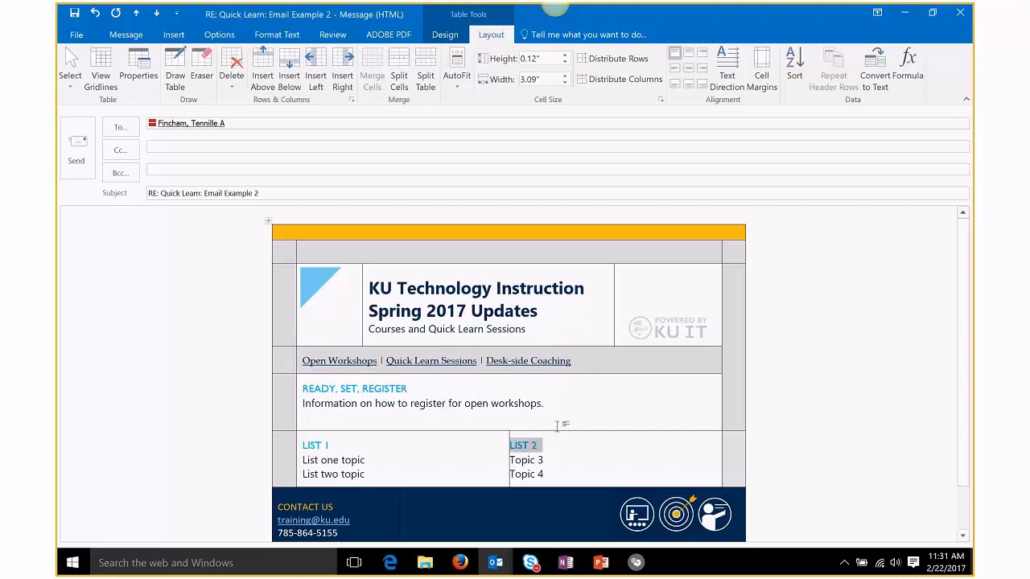
click(375, 459)
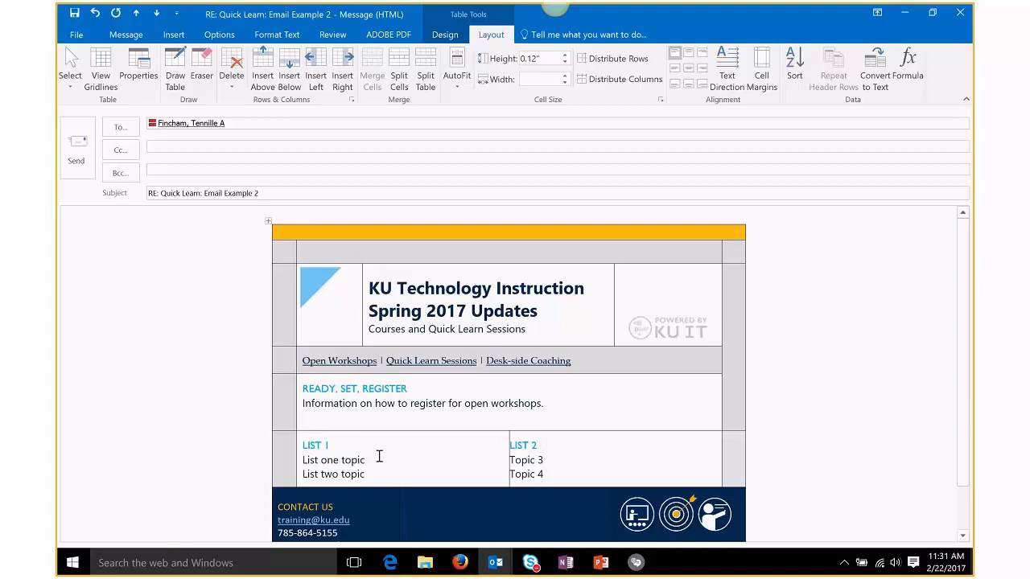
click(374, 474)
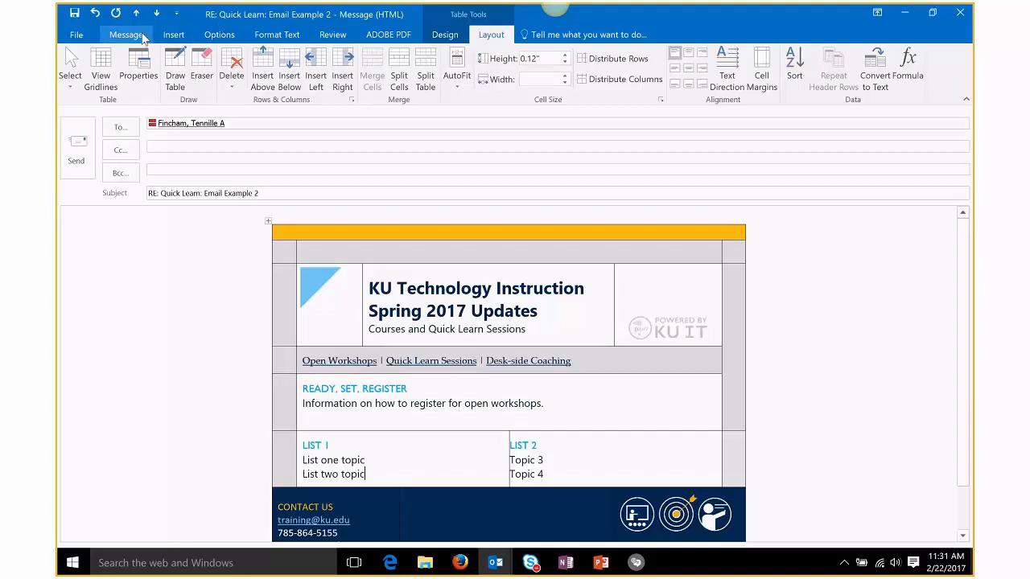
drag(374, 475, 303, 461)
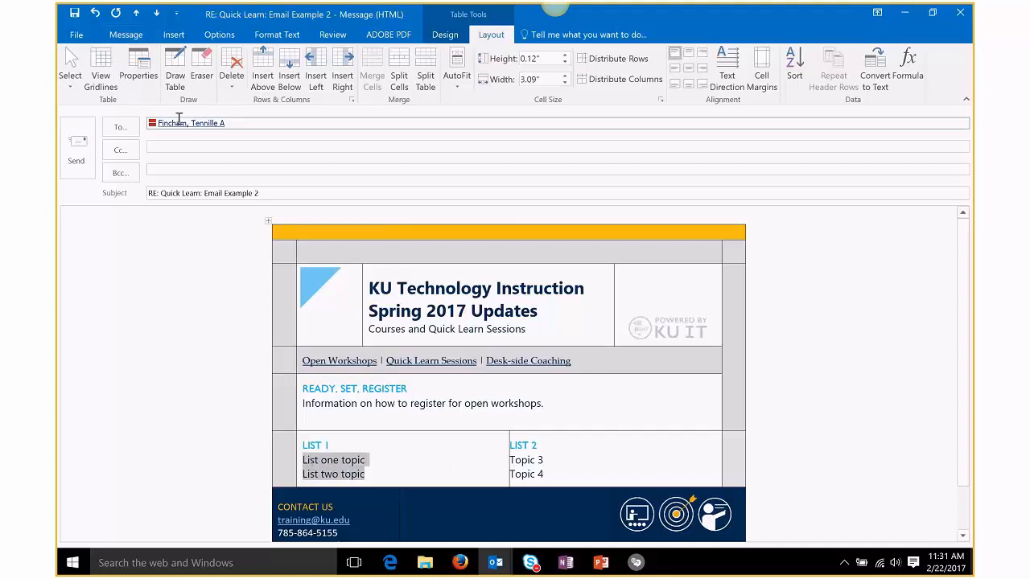
click(125, 34)
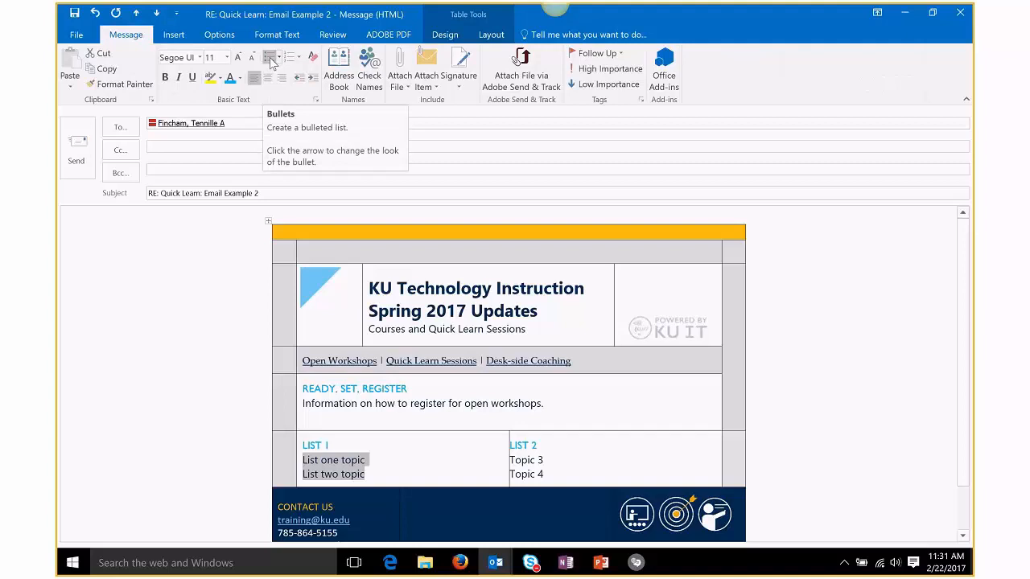
Step: Bullet the LIST 1 topic lines and the Topic 3 and Topic 4 lines
click(271, 62)
drag(559, 476, 509, 459)
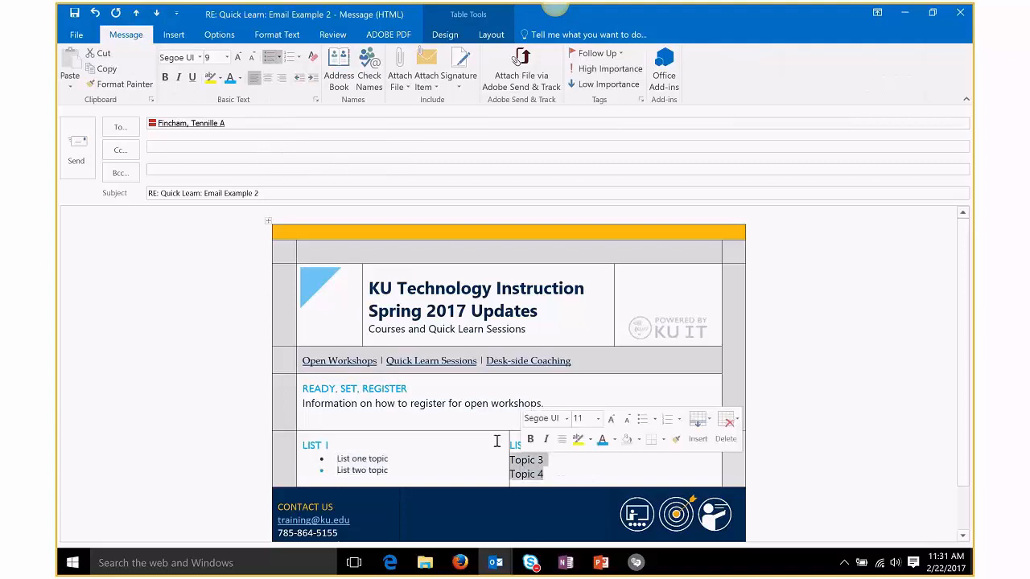
click(270, 57)
click(607, 470)
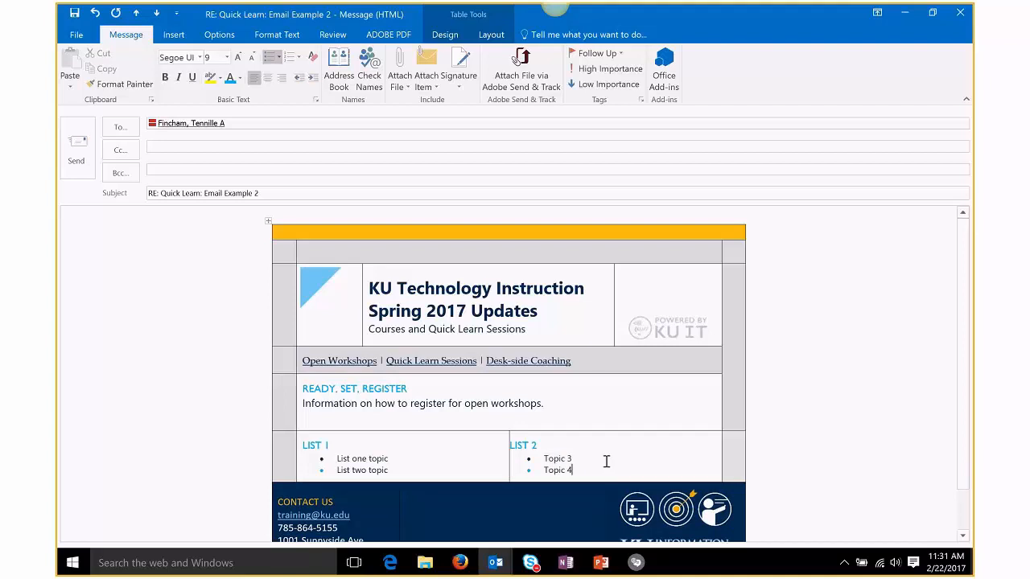
Step: Shade the right margin cell of the list row a light colour
click(728, 460)
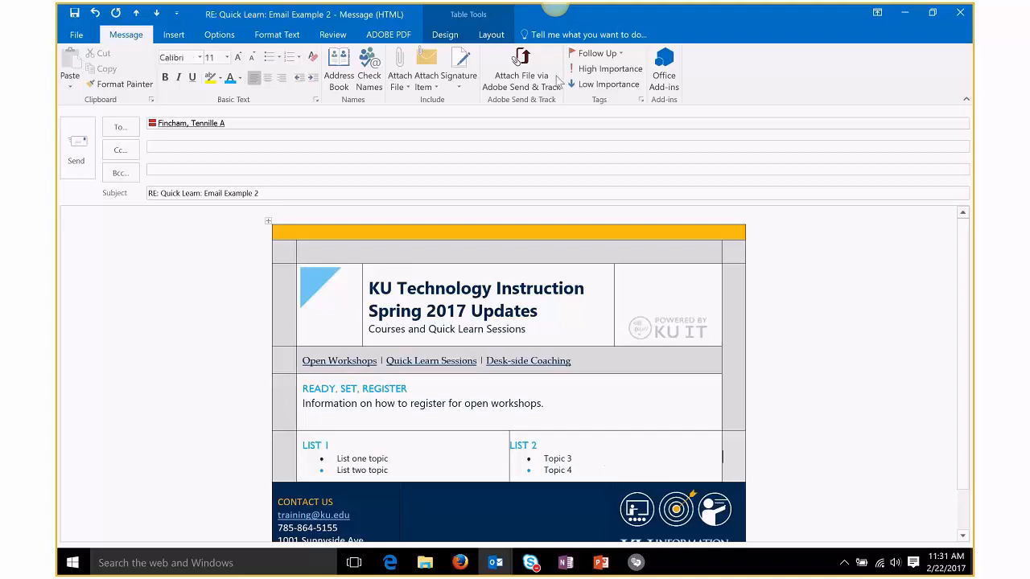
click(444, 34)
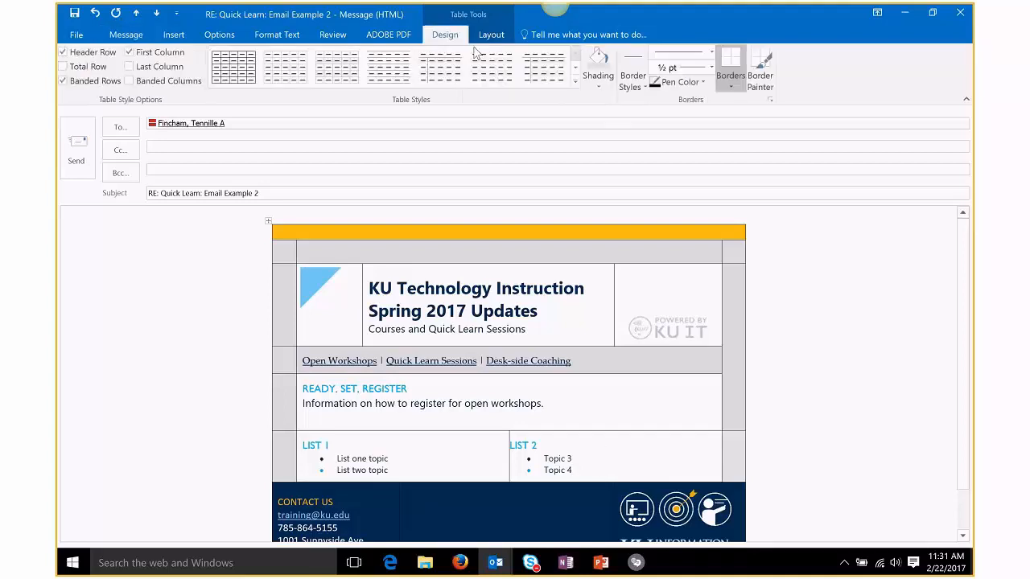
click(593, 82)
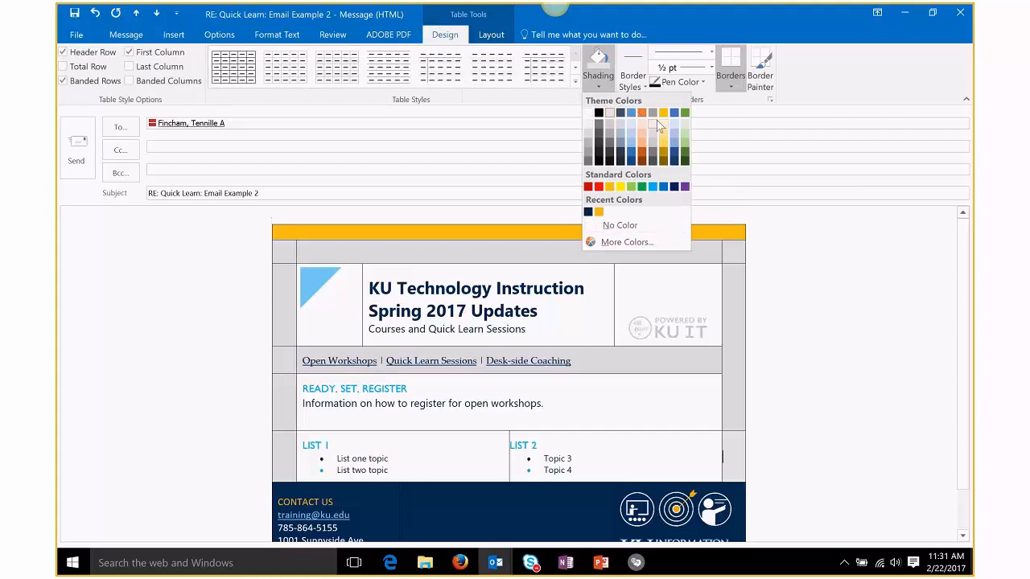
click(588, 140)
click(617, 473)
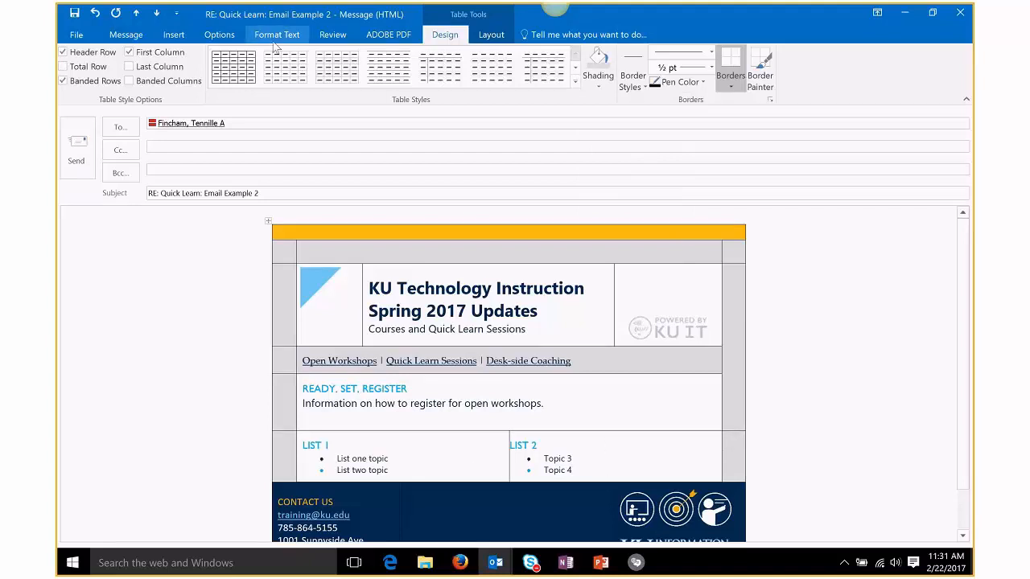
click(174, 35)
Step: Insert three empty rows below the LIST row
click(491, 35)
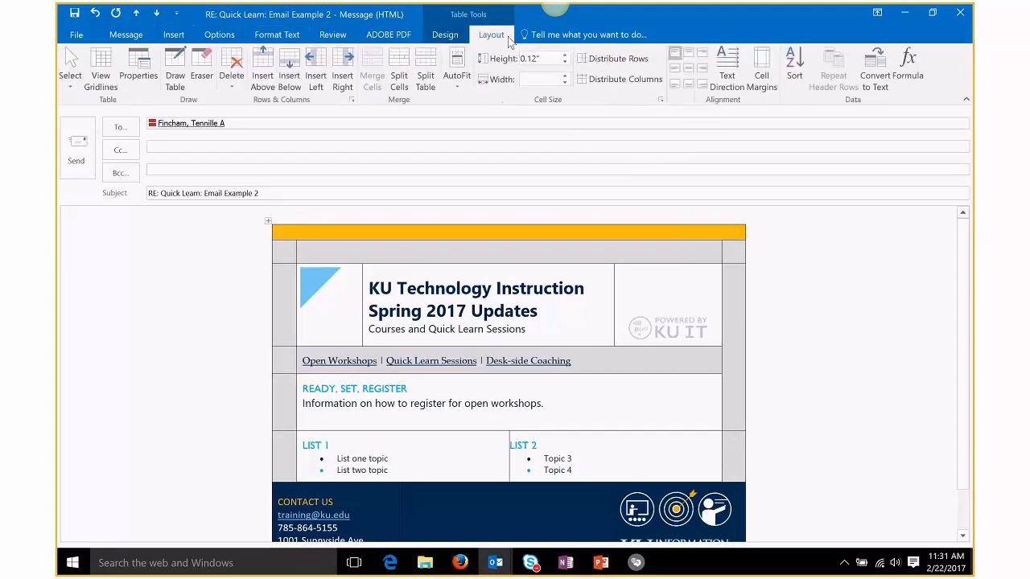
click(289, 80)
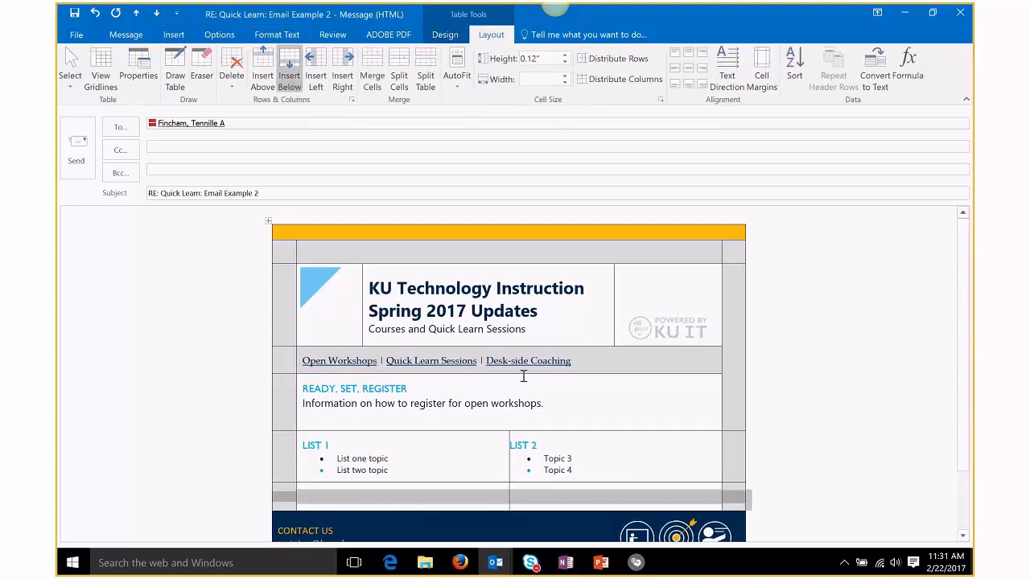
click(467, 503)
drag(384, 503, 714, 506)
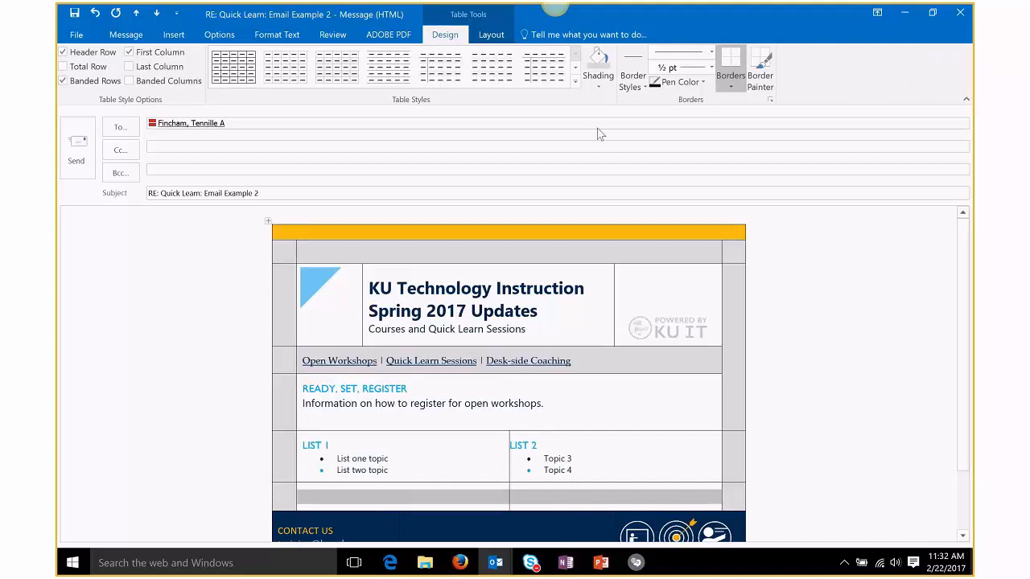
click(597, 60)
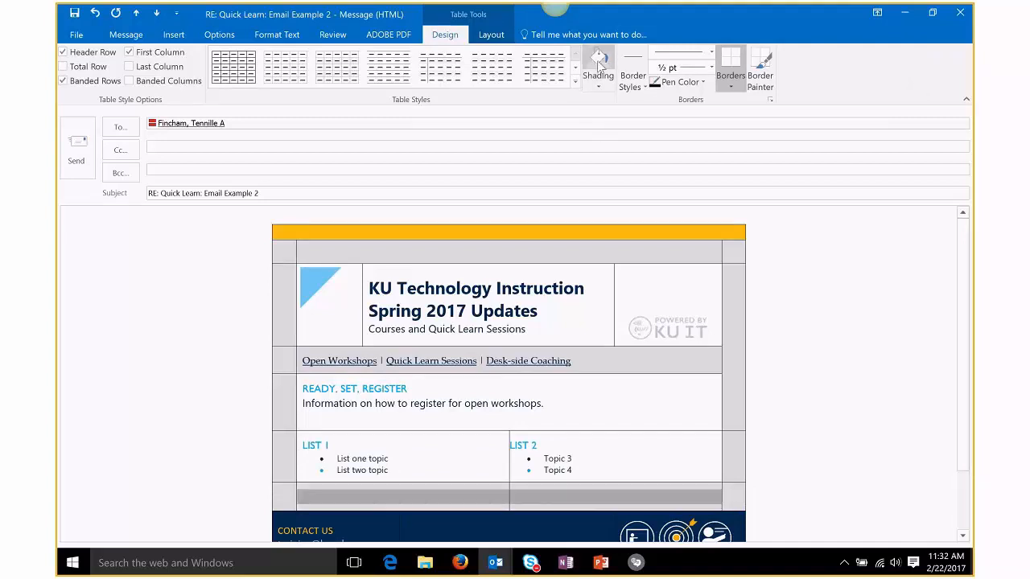
click(614, 497)
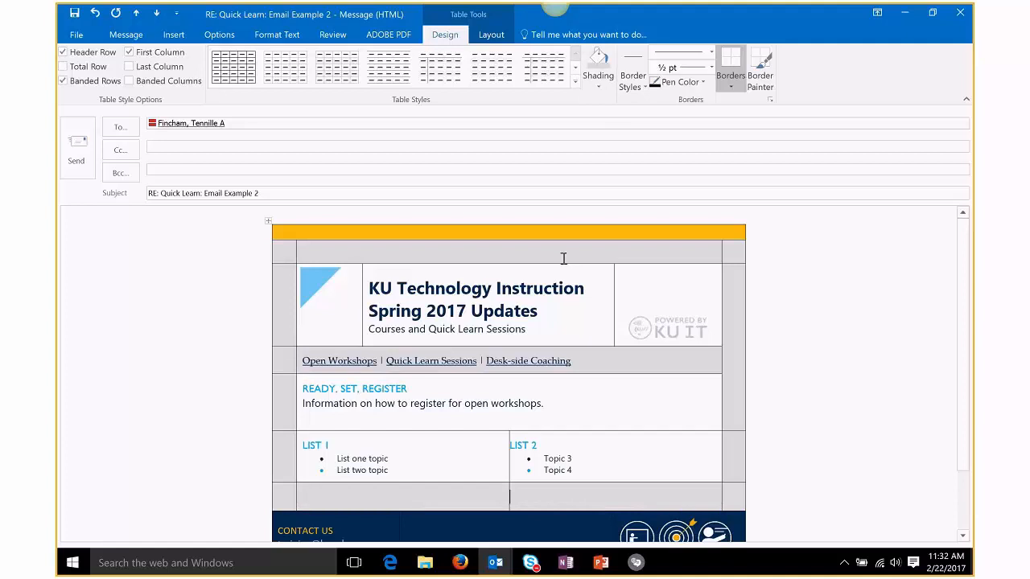
click(488, 39)
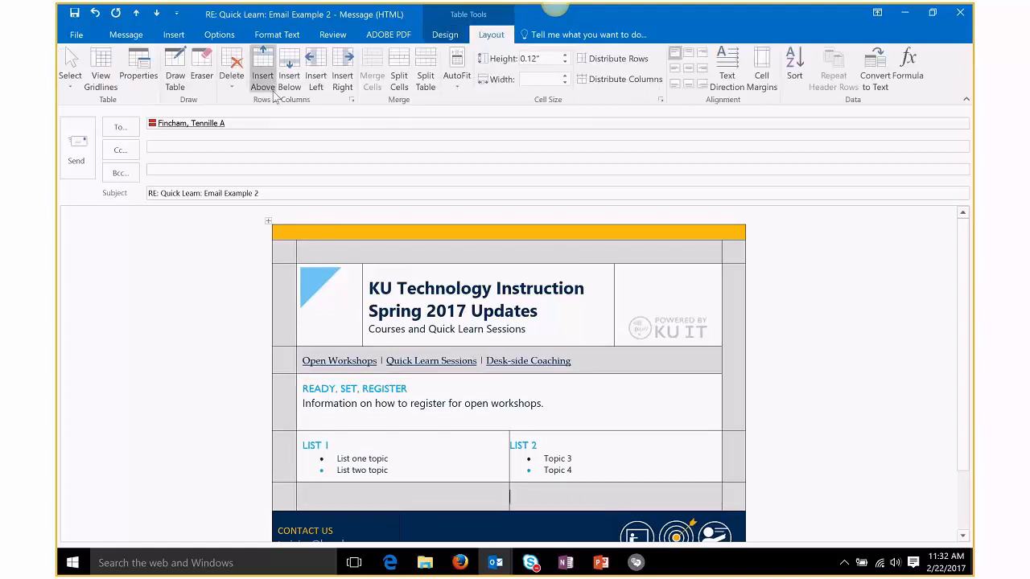
click(288, 76)
click(638, 501)
scroll(614, 465, down, 3)
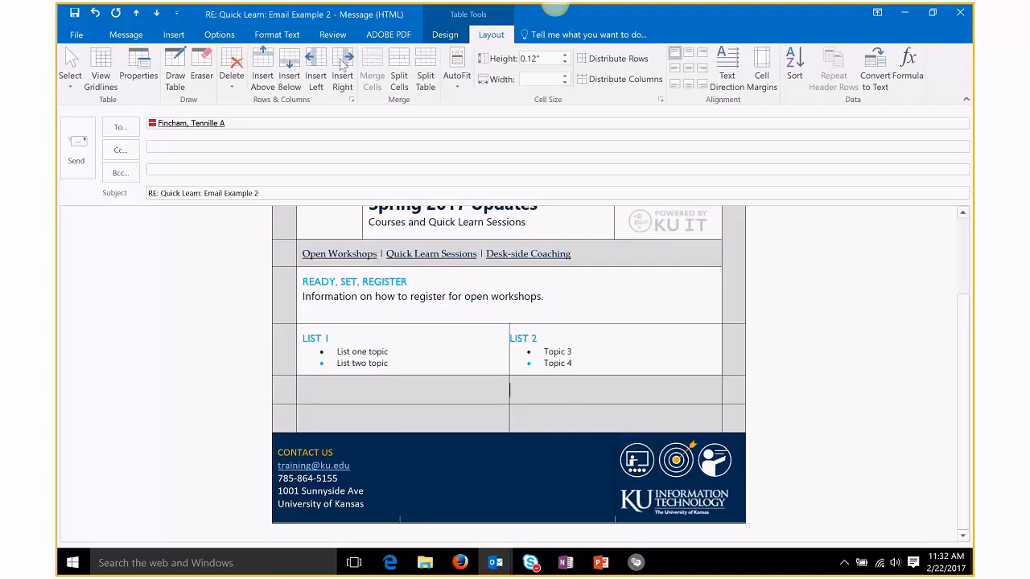
click(296, 75)
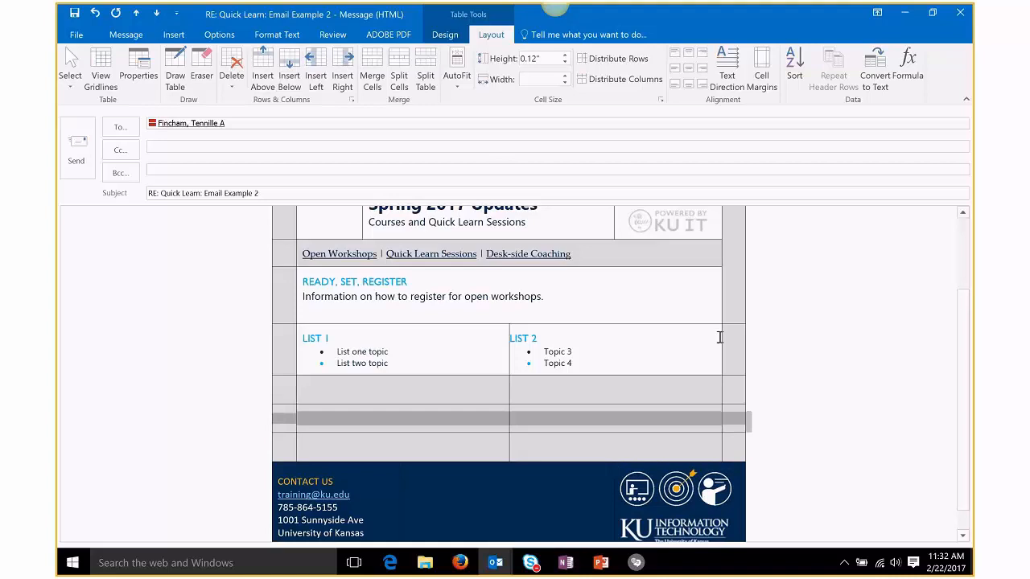
Step: Set the middle new row's shading to No Color so it shows white
click(671, 421)
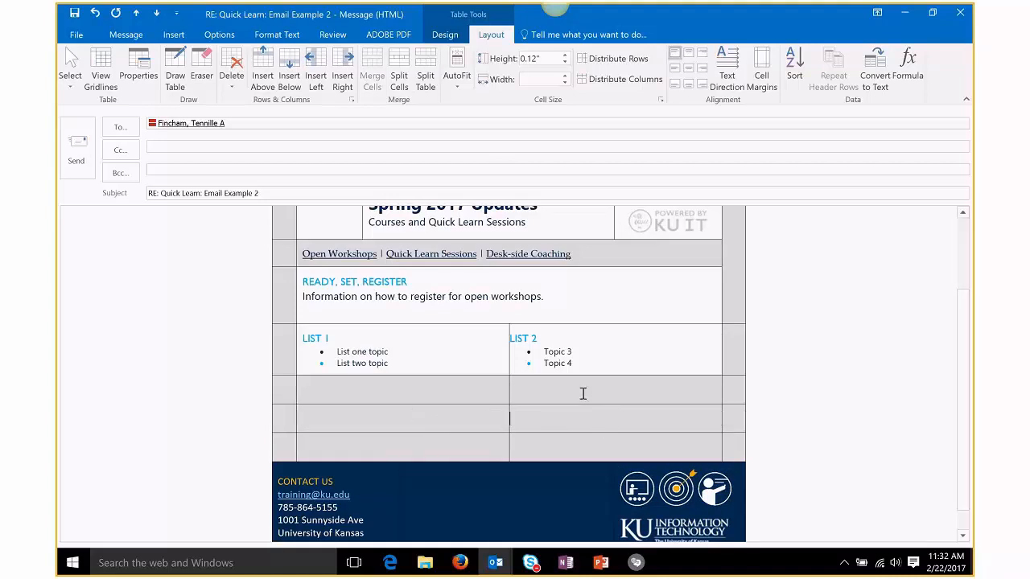
click(415, 426)
drag(460, 412, 627, 430)
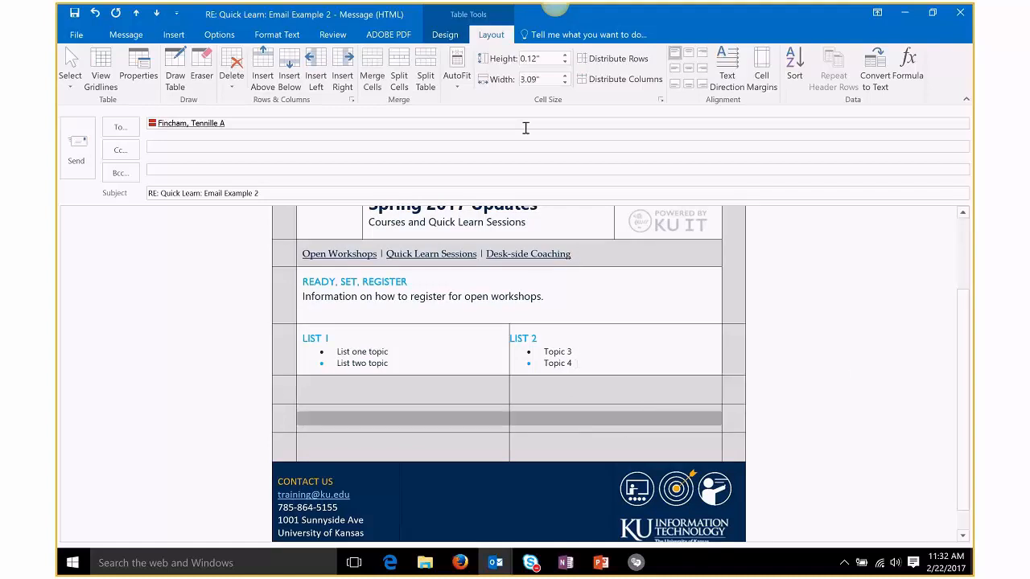
click(444, 34)
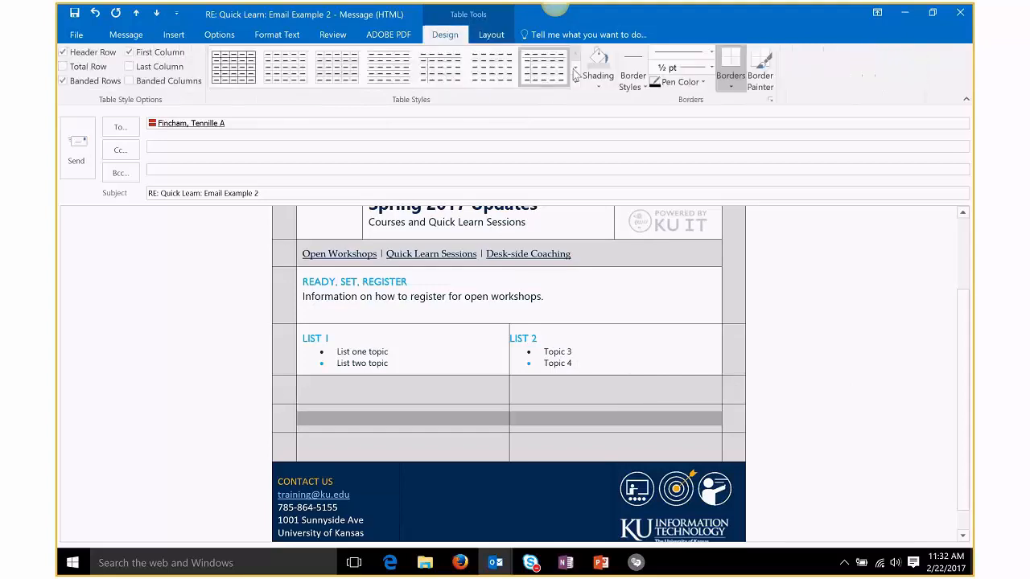
click(600, 87)
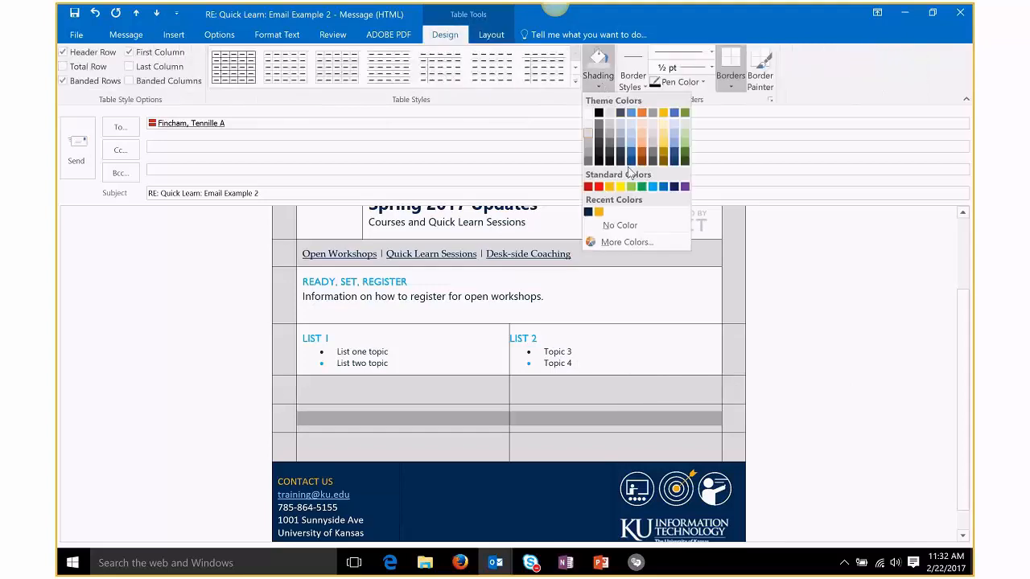
click(631, 227)
click(575, 346)
click(448, 420)
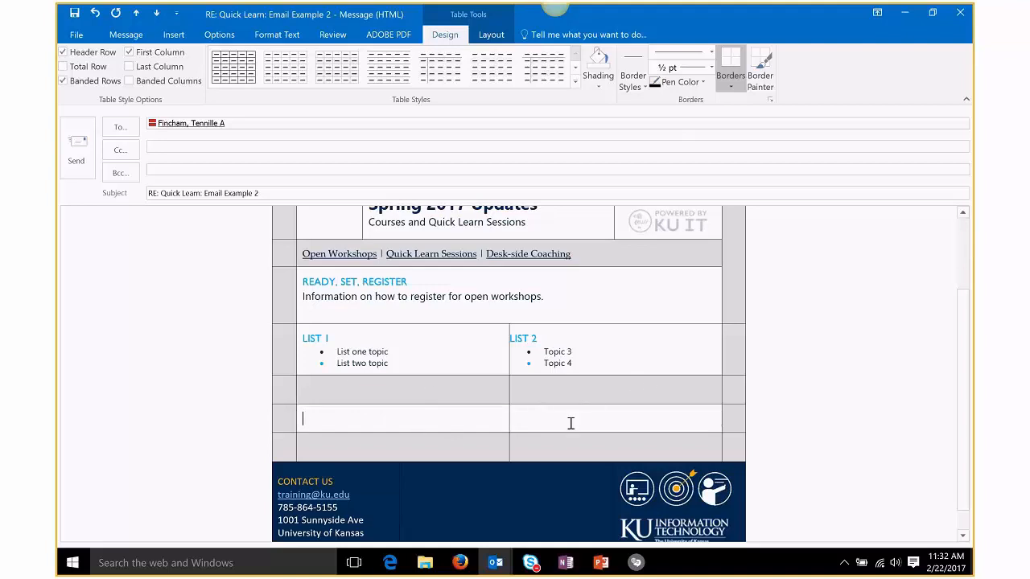
mouse_move(507, 568)
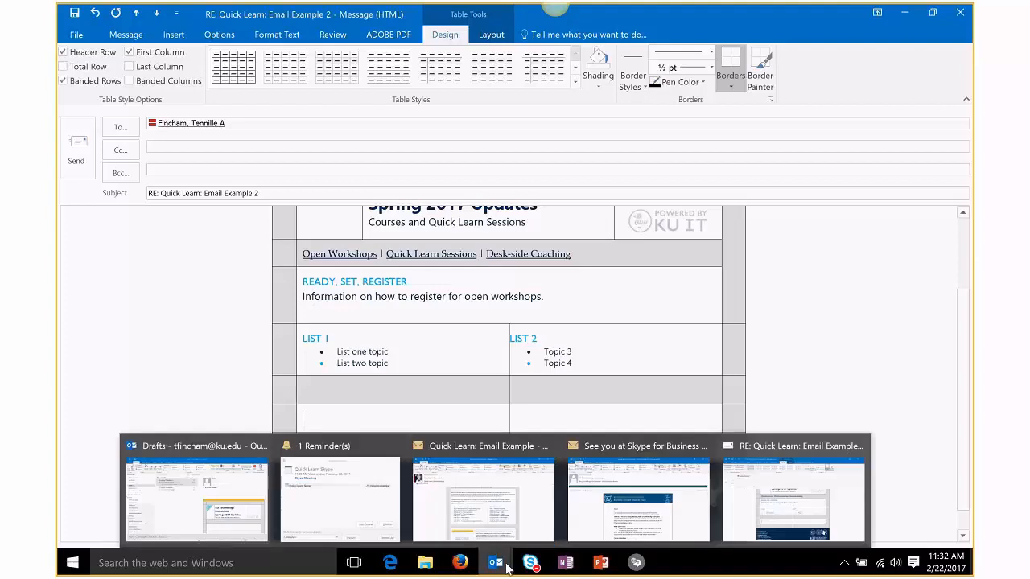
click(468, 445)
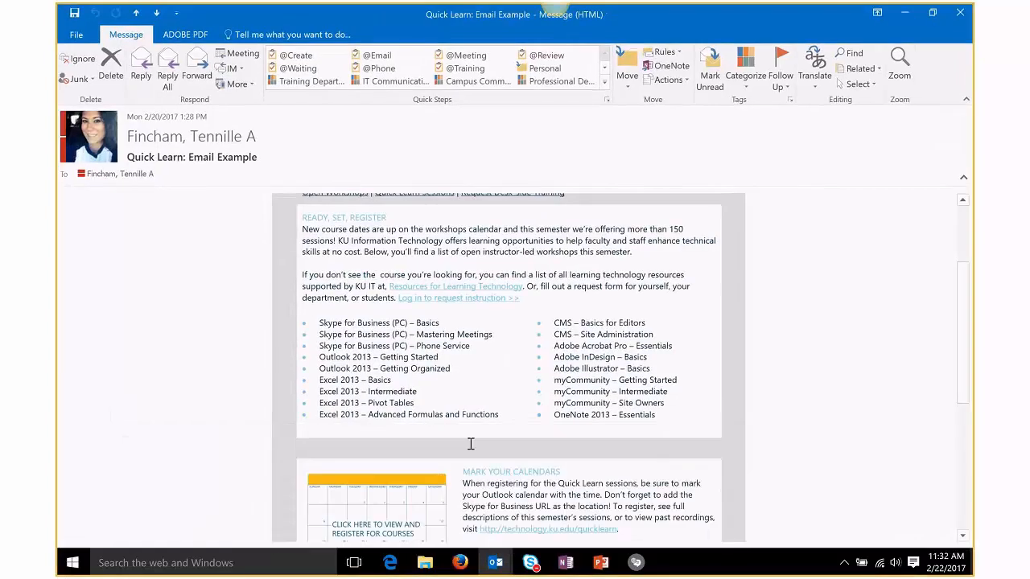
scroll(471, 444, down, 2)
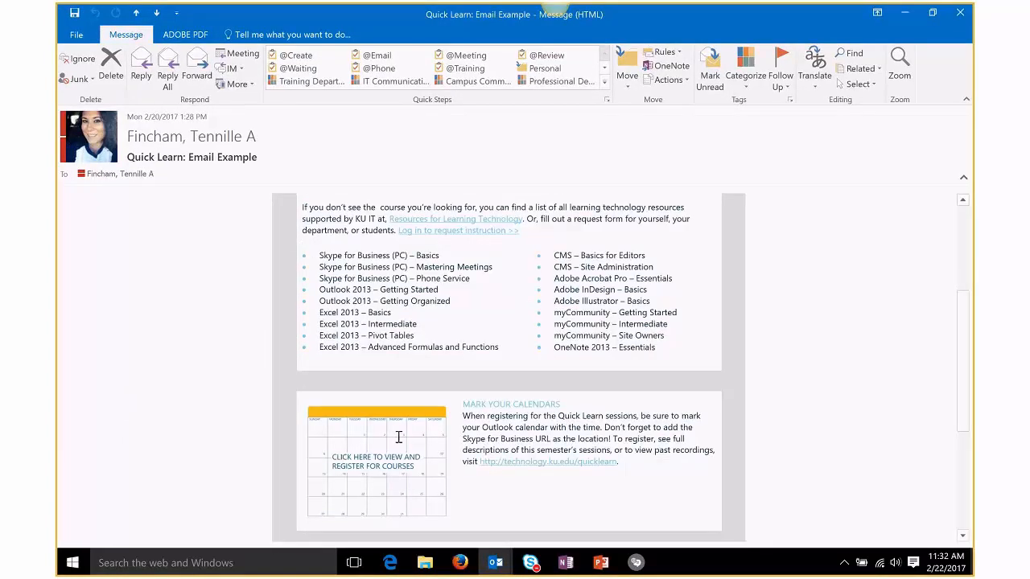
scroll(397, 467, down, 1)
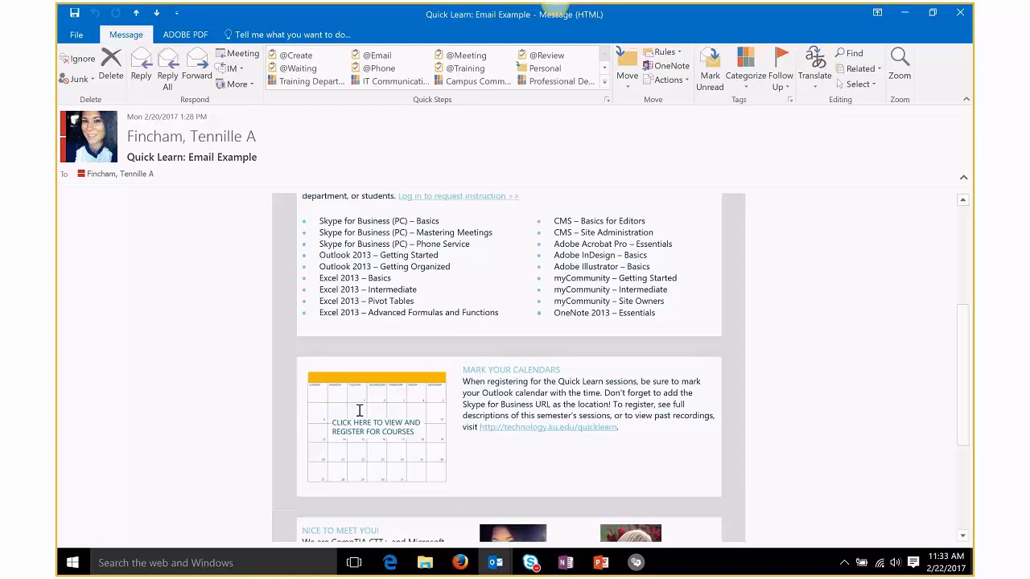
scroll(360, 411, up, 1)
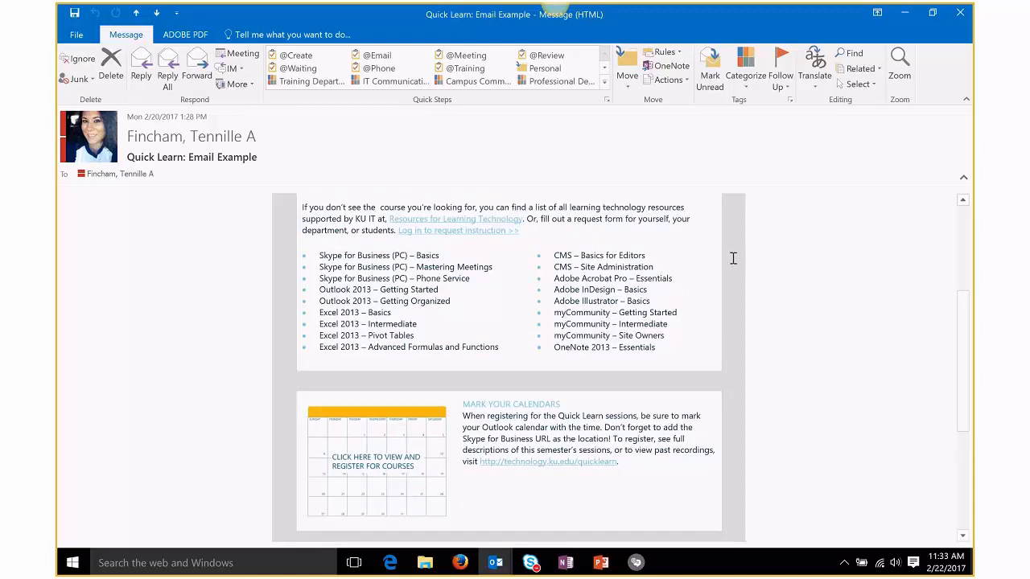
click(906, 18)
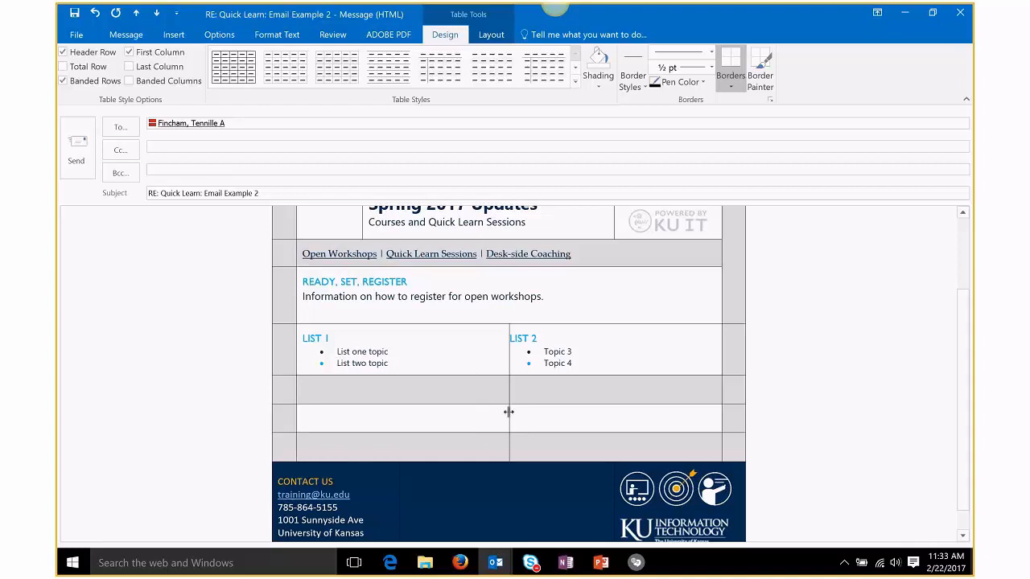
Step: Merge the white middle row's cells, then re-split it into 2 columns
mouse_move(508, 412)
mouse_down()
mouse_move(425, 410)
mouse_move(568, 410)
mouse_move(497, 408)
mouse_move(539, 427)
mouse_up()
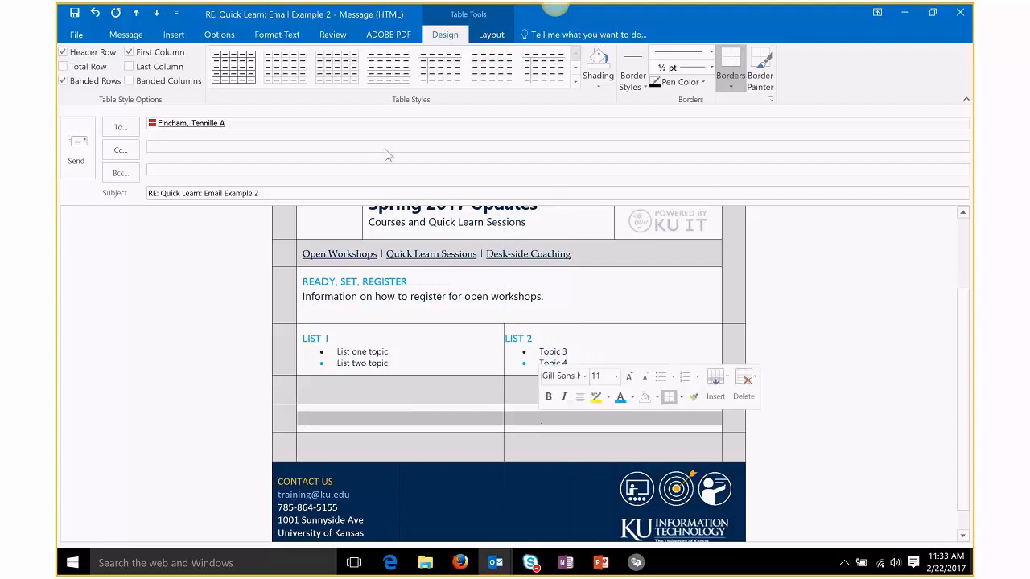
click(490, 36)
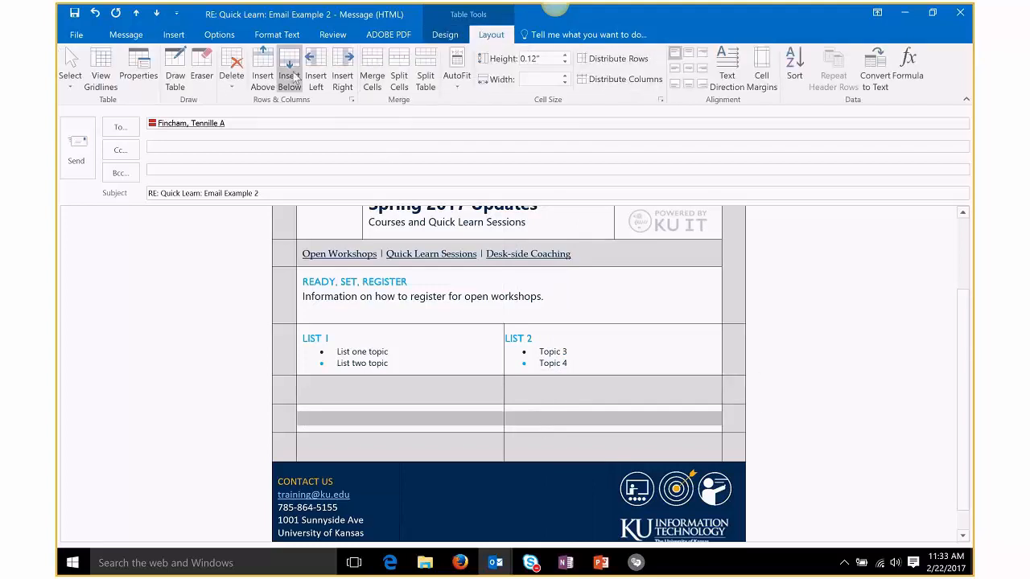
click(374, 80)
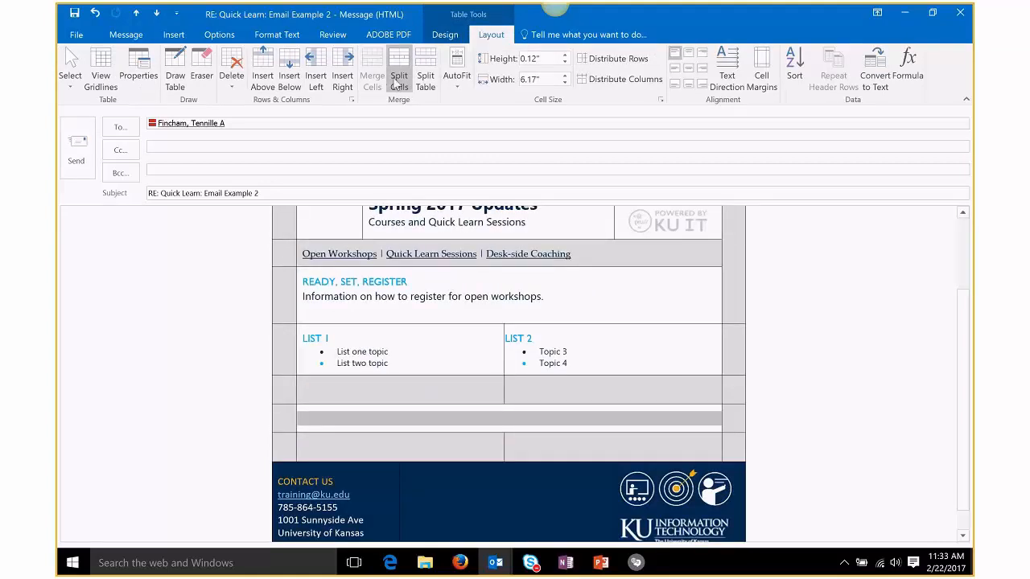
click(397, 81)
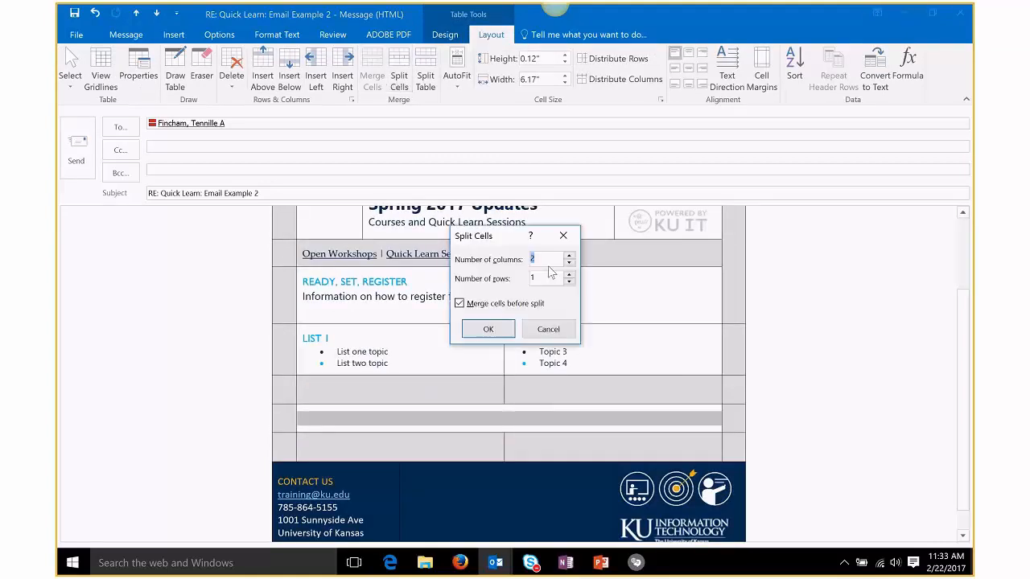
click(507, 338)
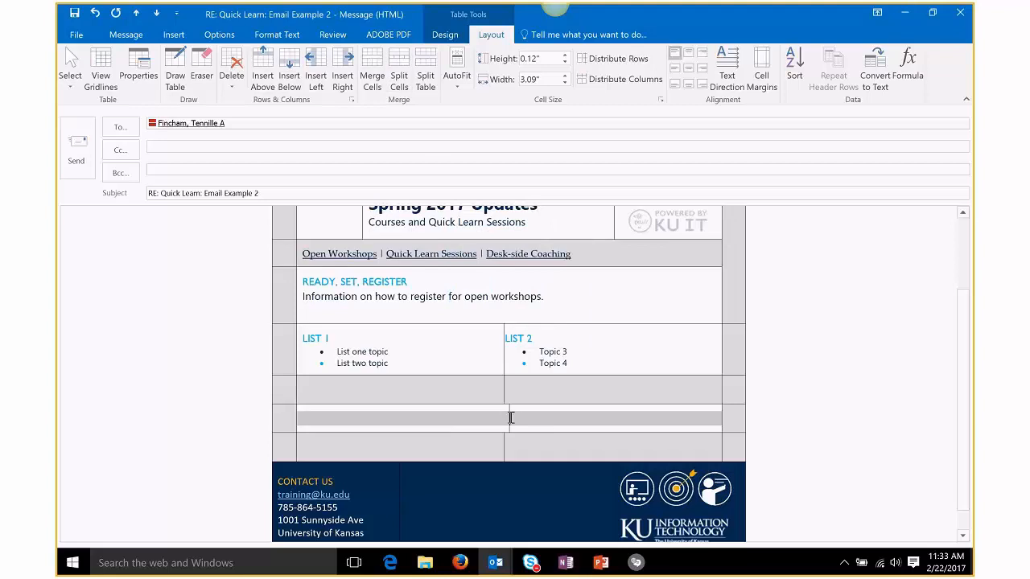
click(508, 416)
Step: Drag the middle row's new divider left to make a narrow left cell
drag(508, 416, 448, 416)
scroll(506, 348, down, 1)
scroll(492, 400, up, 1)
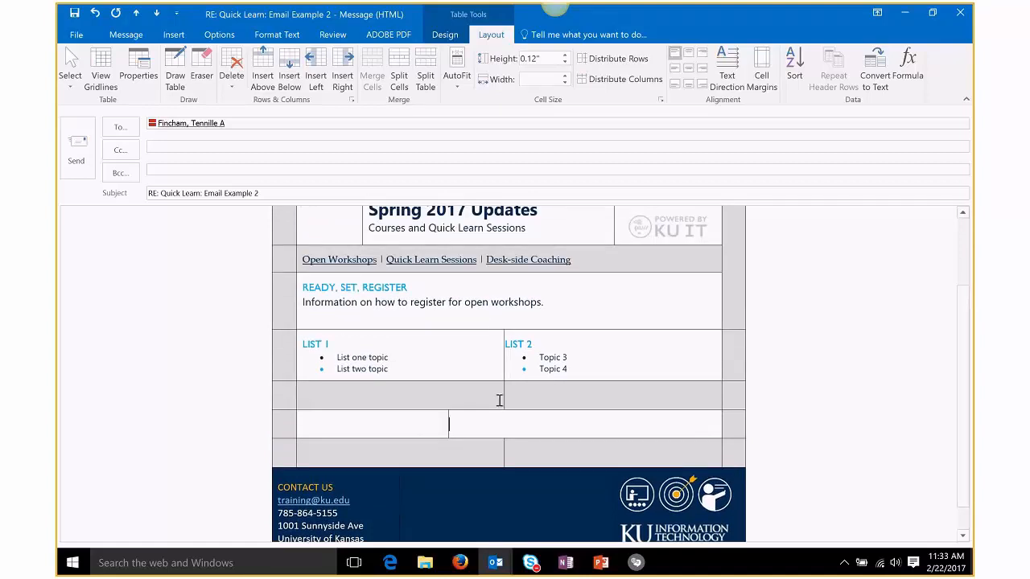
scroll(538, 366, up, 1)
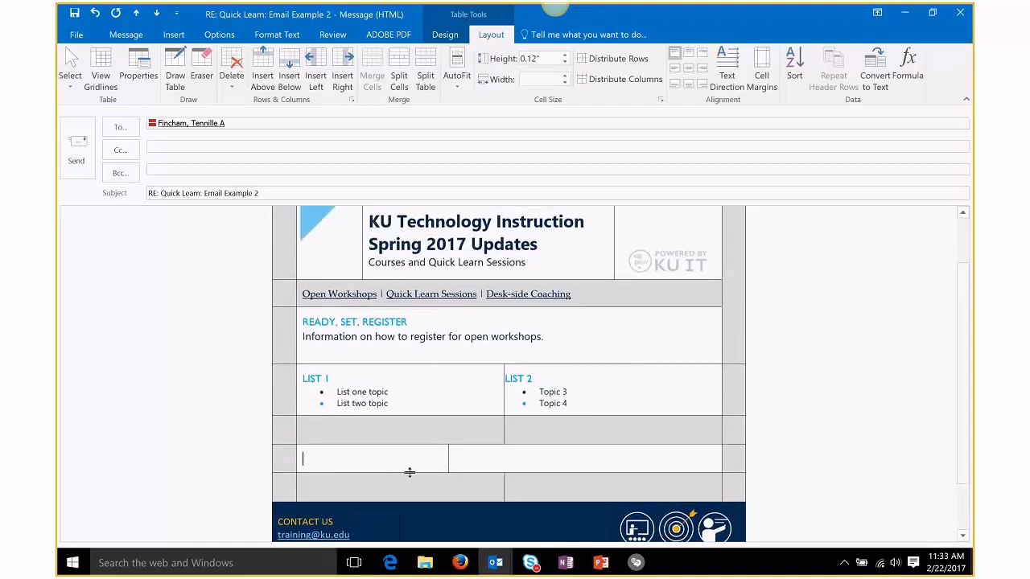
drag(448, 456, 458, 456)
click(173, 34)
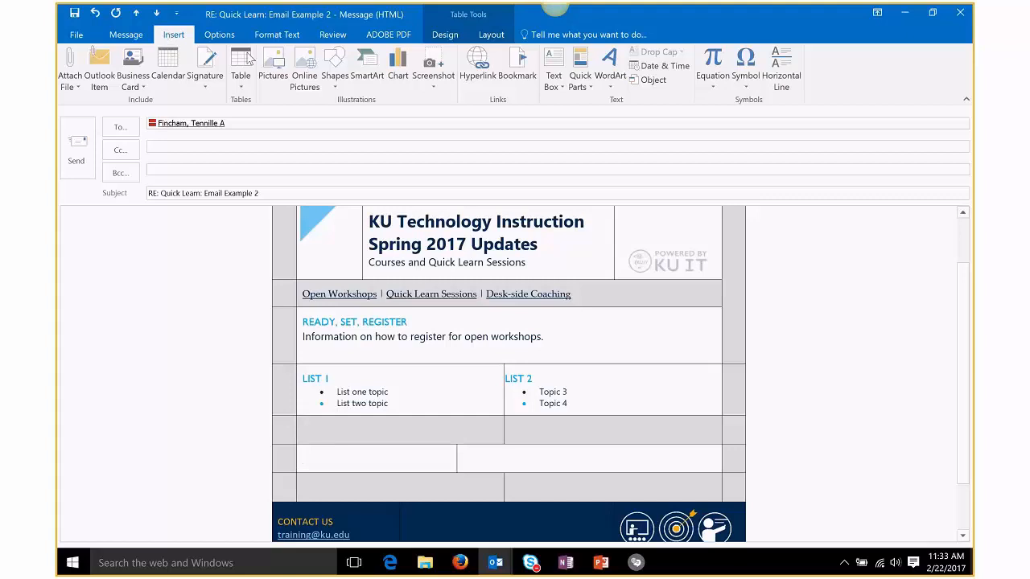
Step: Insert the calendar_image picture into the empty table cell
click(269, 61)
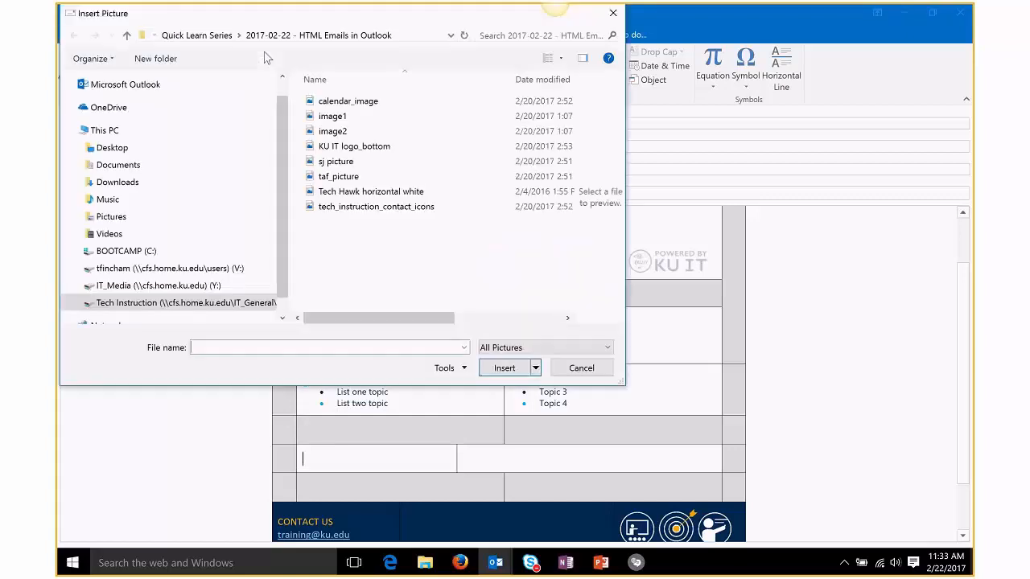
click(345, 102)
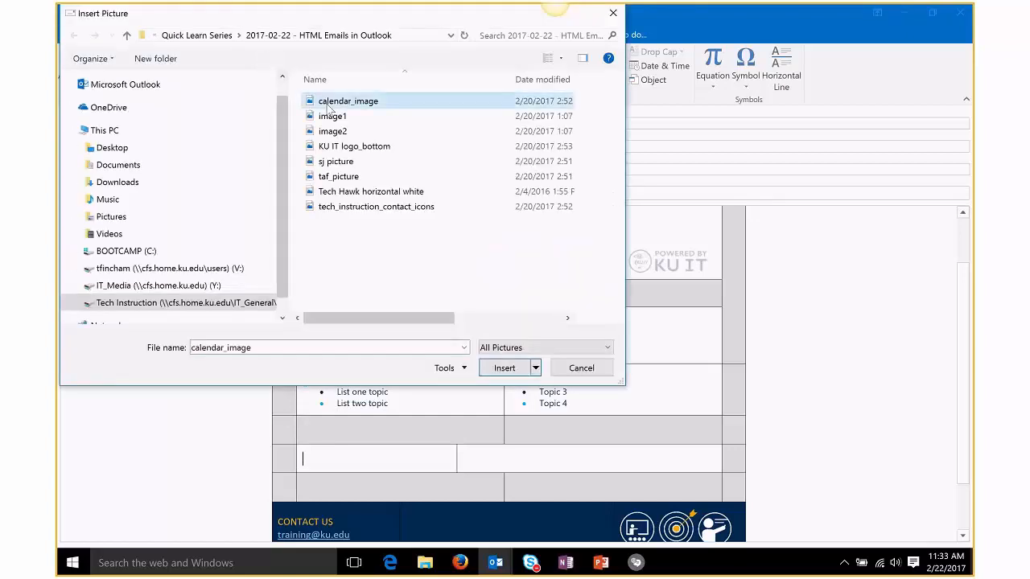
click(505, 370)
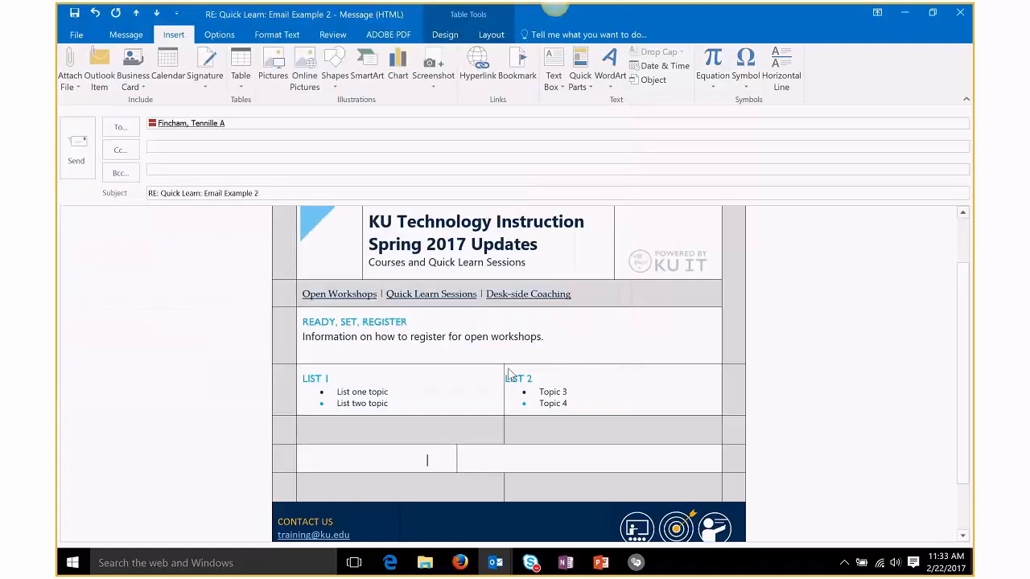
scroll(568, 436, down, 2)
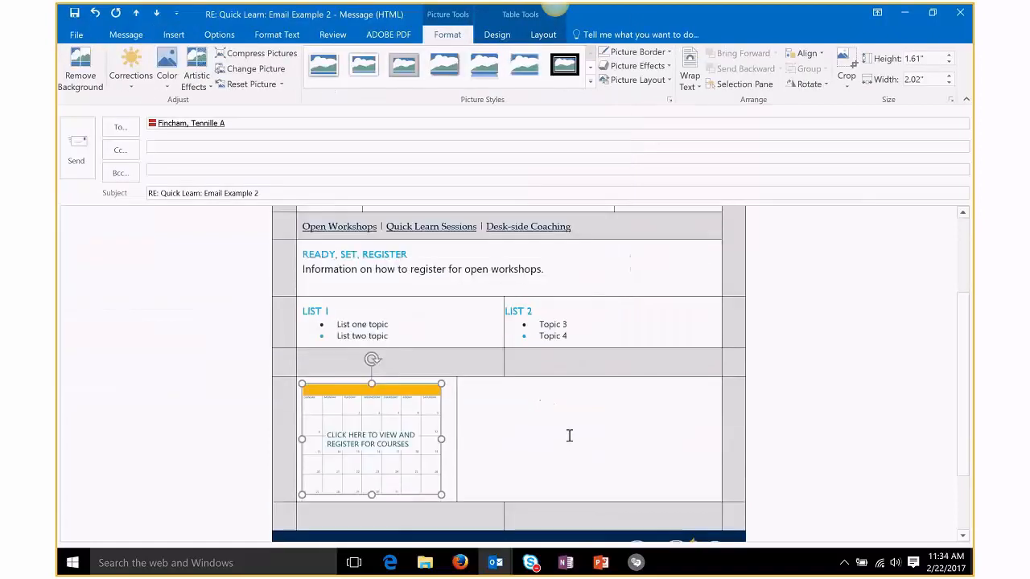
click(510, 437)
click(375, 414)
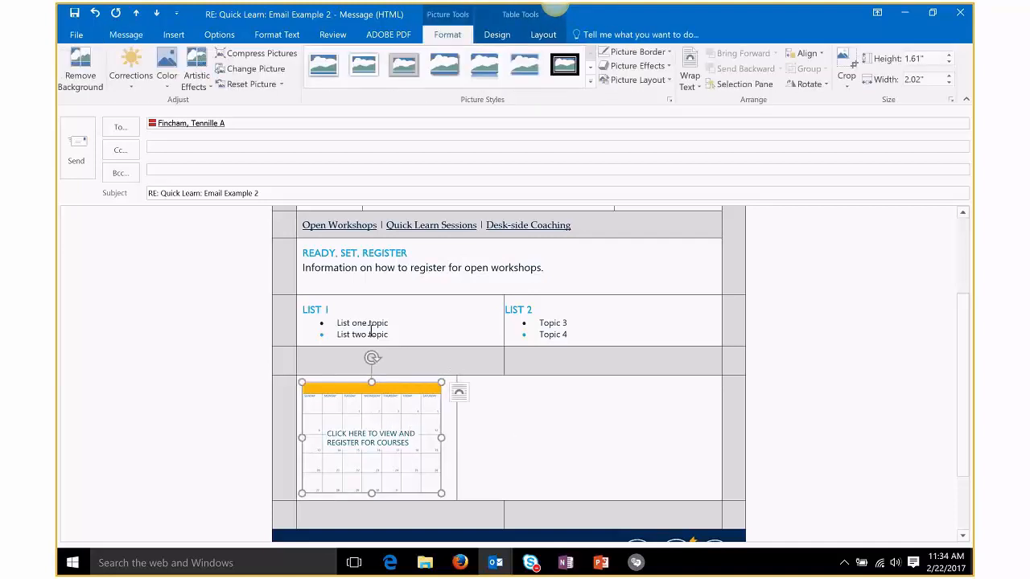
click(176, 34)
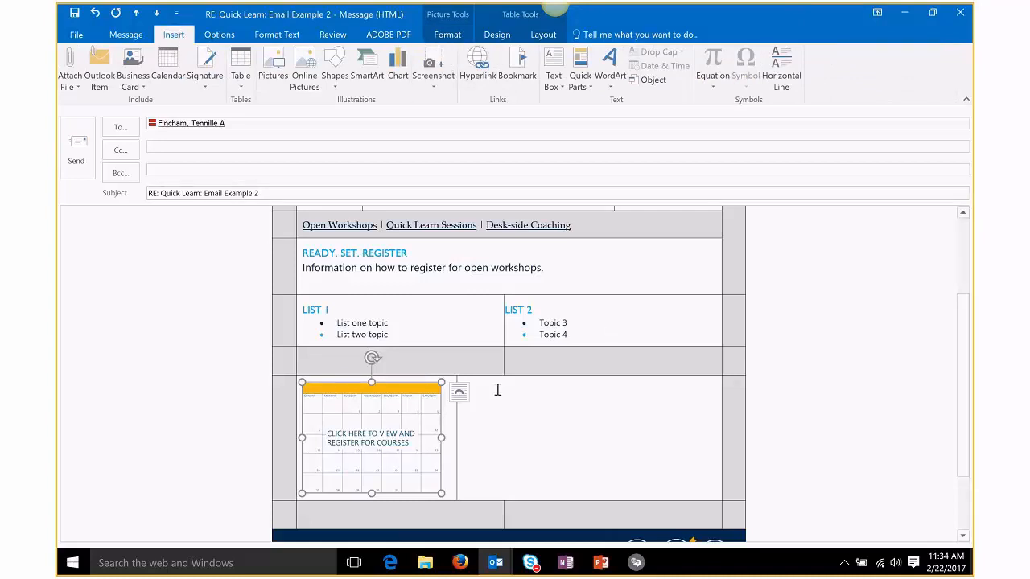
key(ctrl+k)
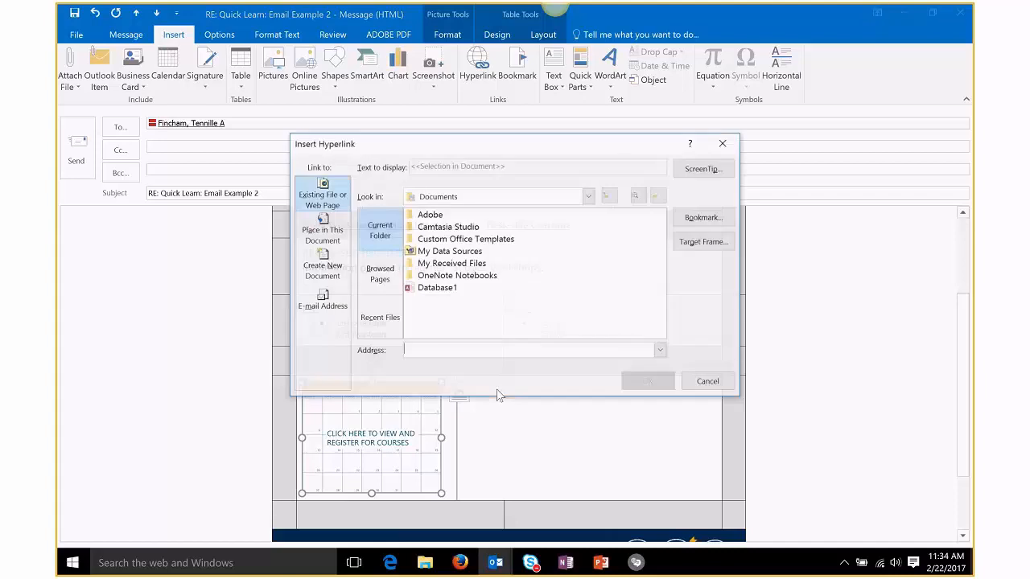
text(http:)
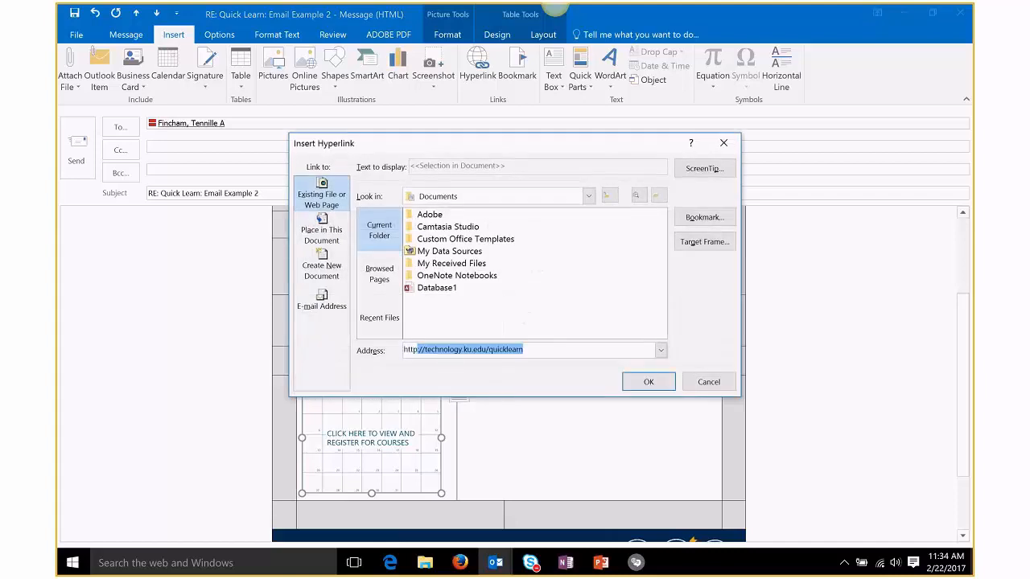
text(//work)
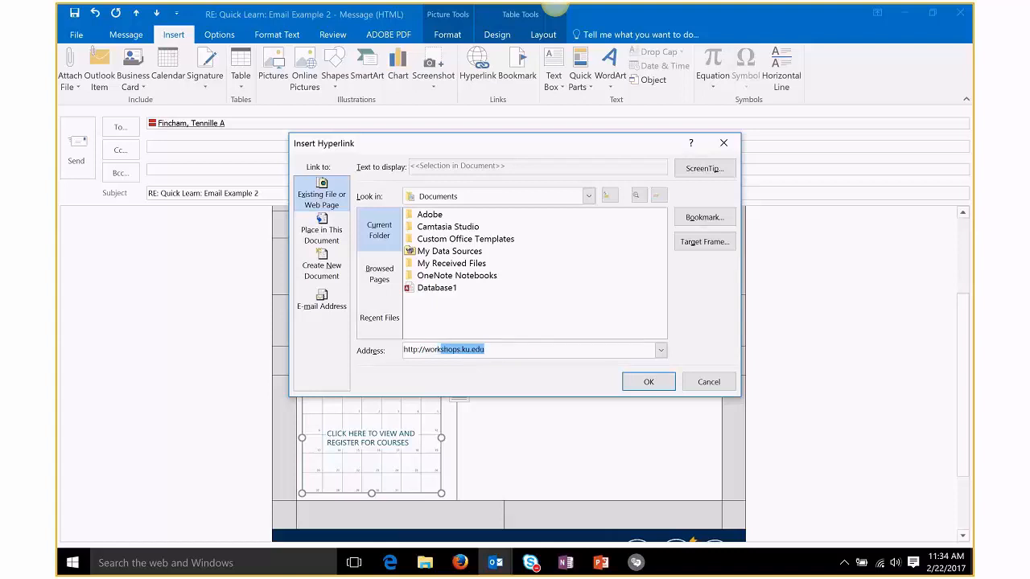
click(635, 382)
click(604, 394)
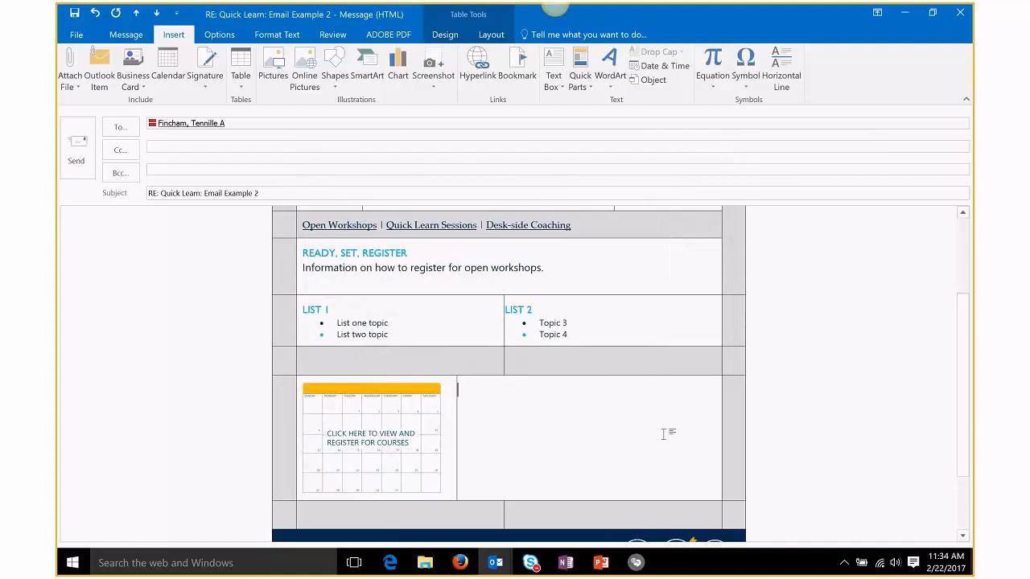
Step: Type MARK YOUR CALENDARS! in the cell beside the picture and select the whole table
text(MARK YOUR CALENDARS!)
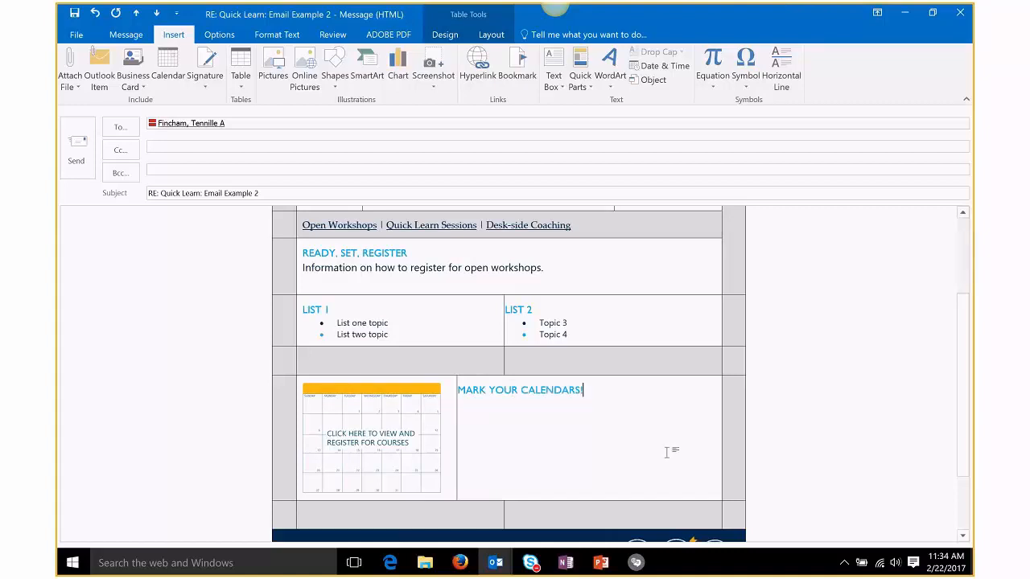
scroll(666, 453, up, 4)
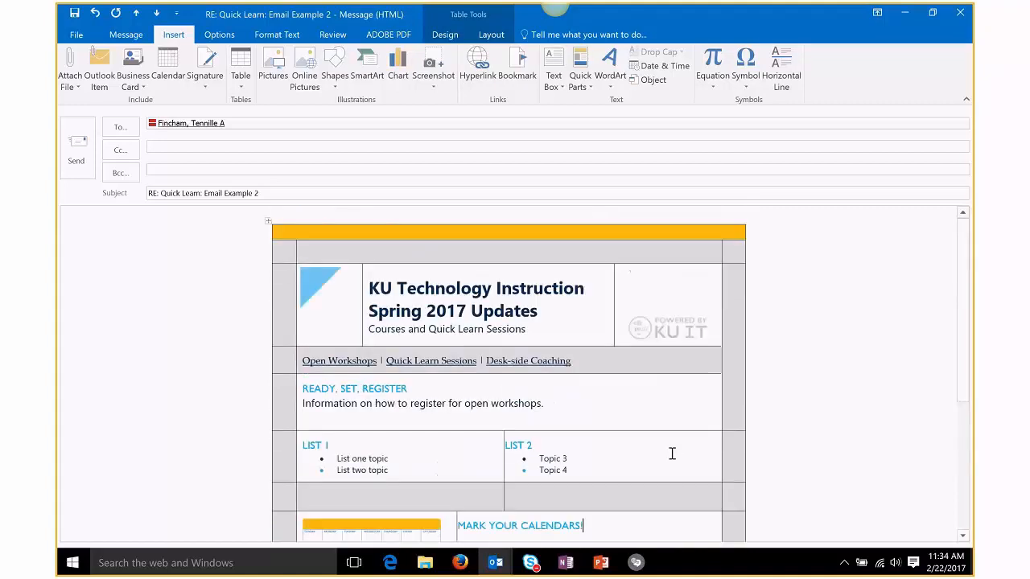
scroll(671, 453, down, 2)
scroll(670, 453, up, 2)
click(269, 221)
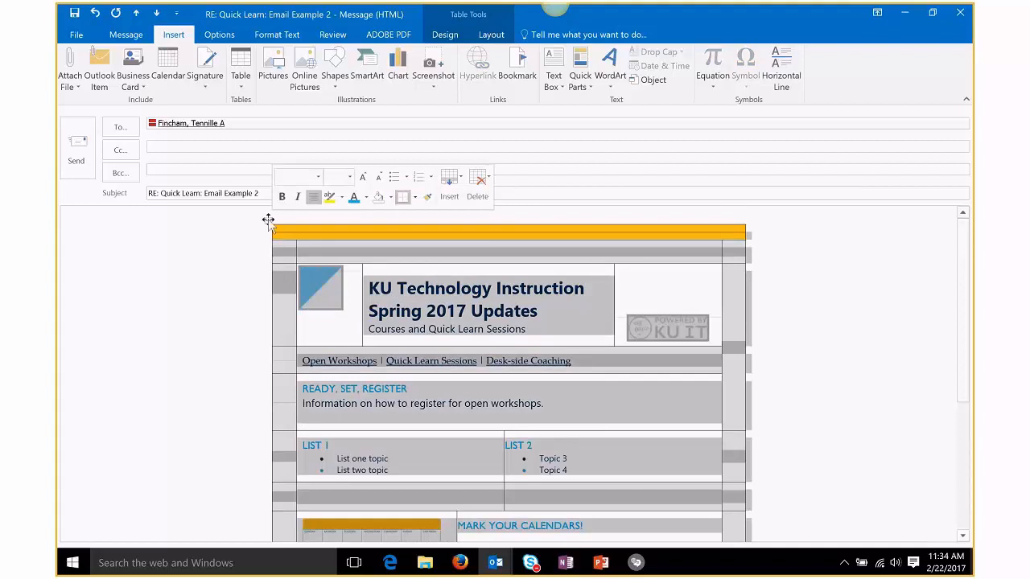
Step: Preview the table's border choices without applying one, then return to the text after the heading
click(445, 34)
click(730, 82)
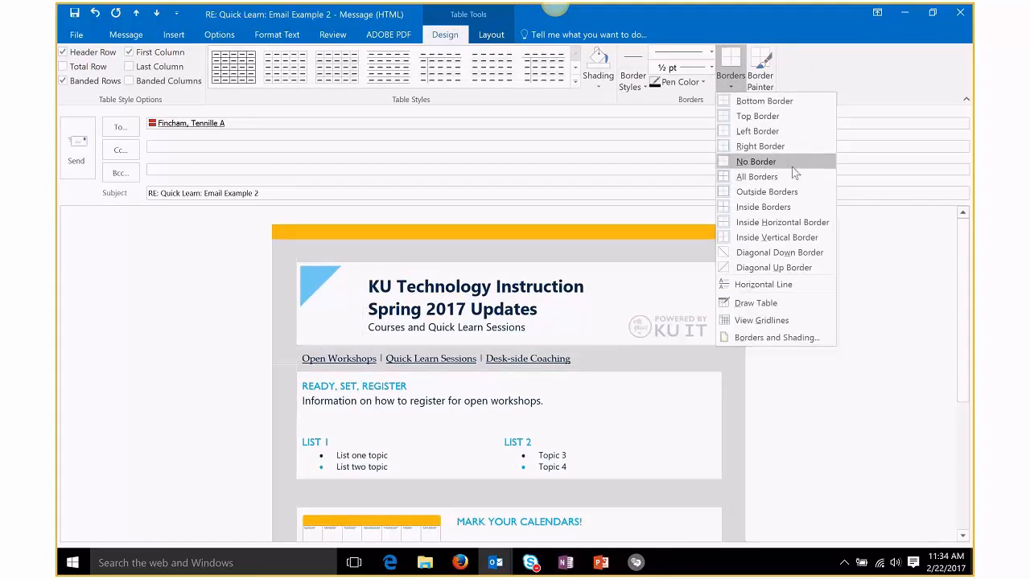
click(860, 437)
scroll(728, 404, down, 1)
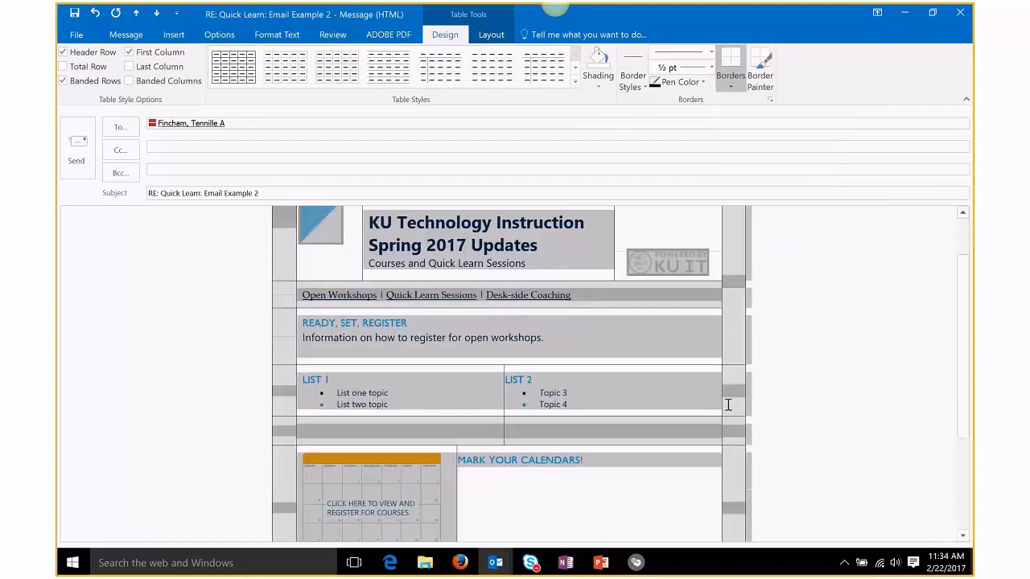
click(691, 390)
click(650, 466)
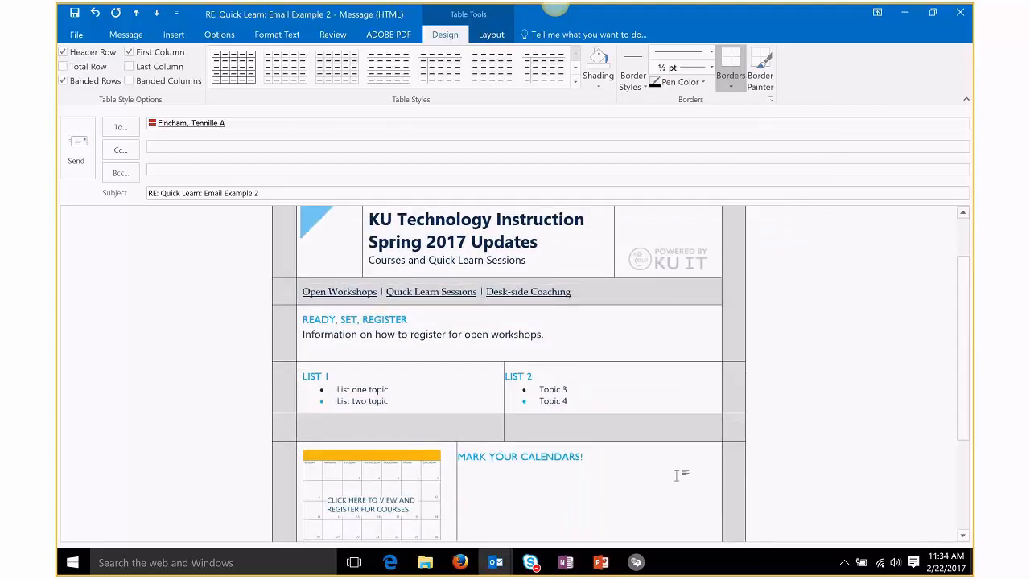
scroll(683, 467, down, 1)
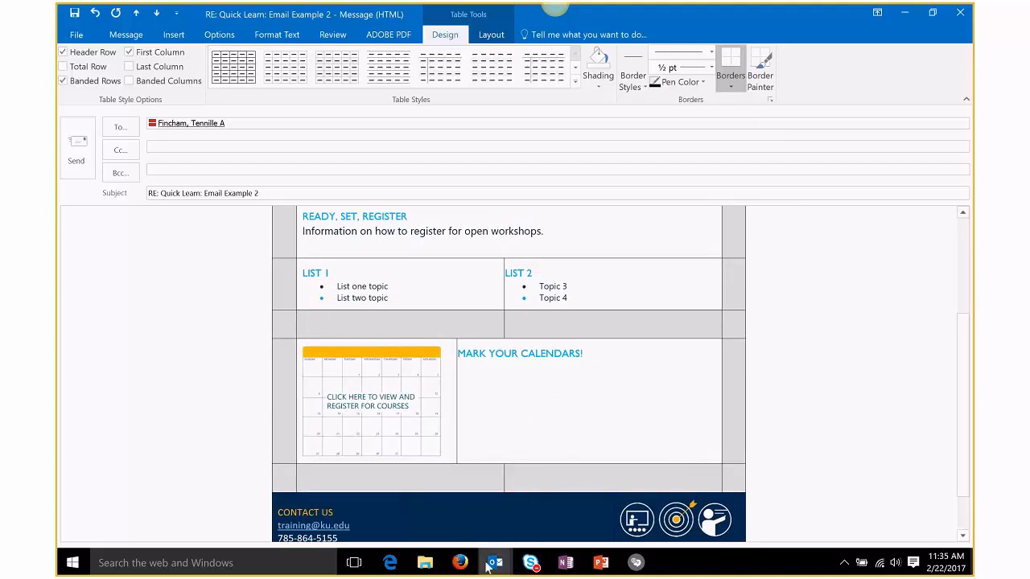
Step: Bring the original Quick Learn: Email Example message forward and start a reply to it
mouse_move(492, 563)
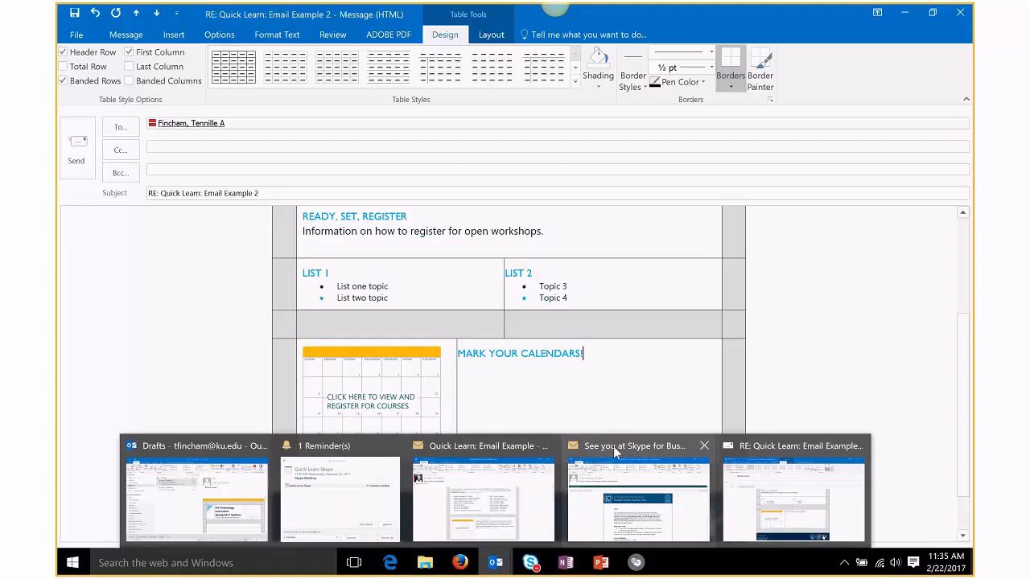
mouse_move(615, 452)
click(482, 490)
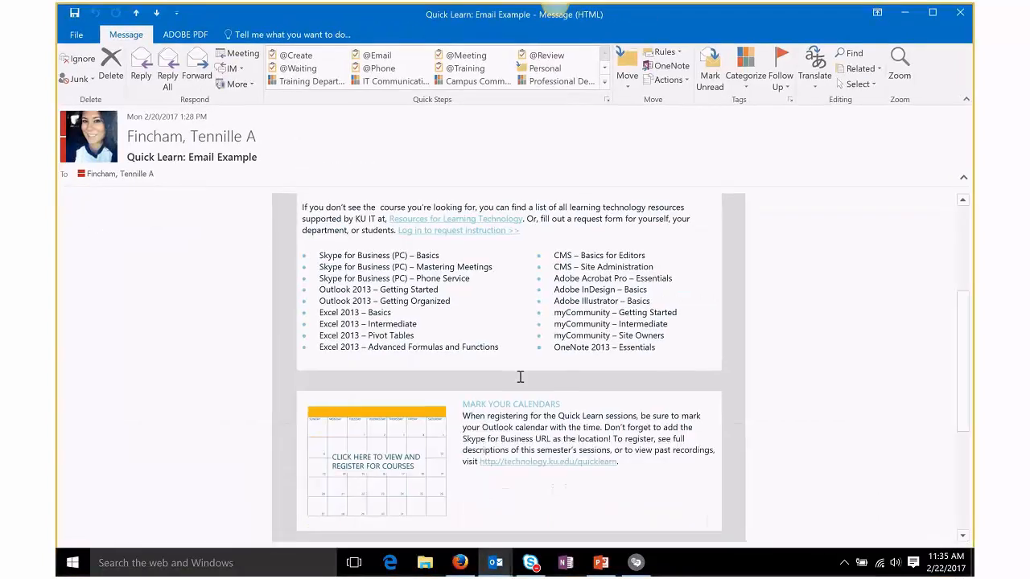
scroll(519, 375, down, 5)
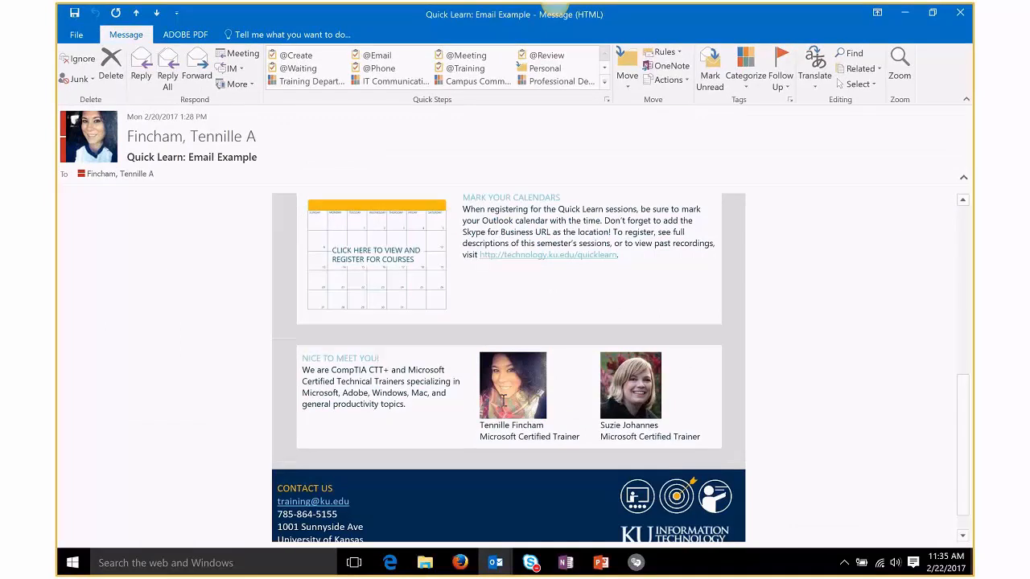
scroll(502, 401, up, 5)
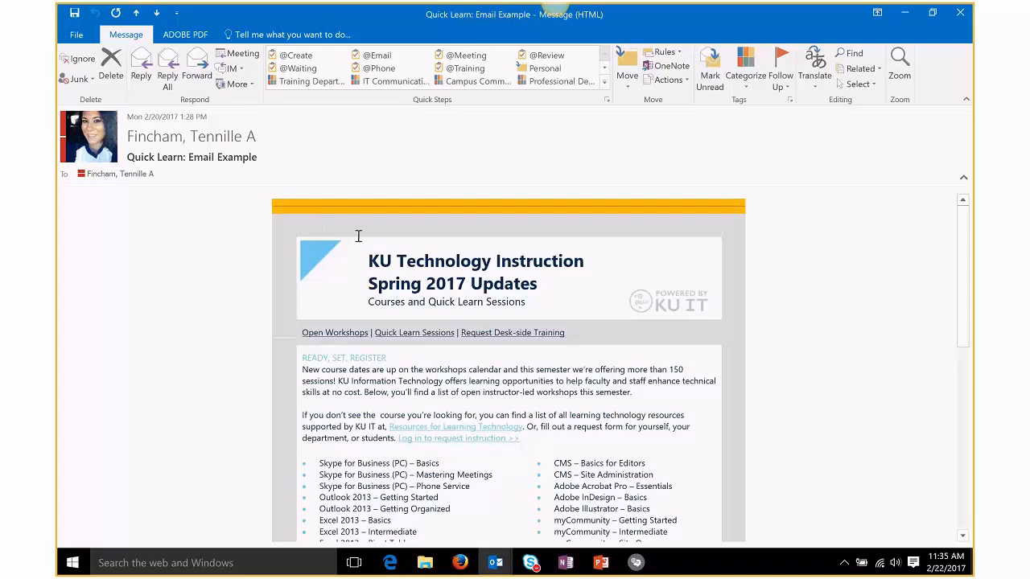
click(140, 69)
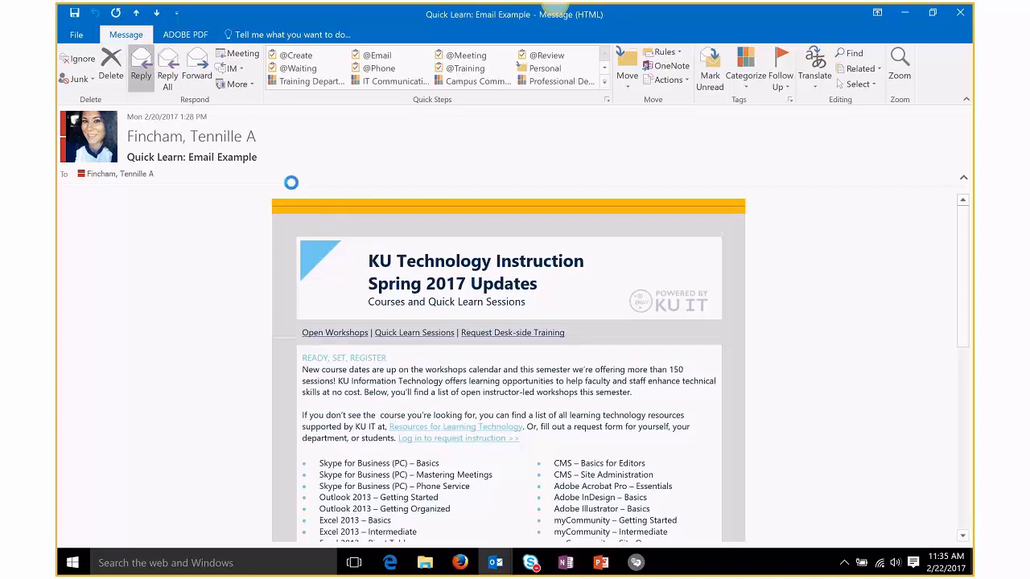
Step: Show borders on every cell of the quoted newsletter table
scroll(714, 400, down, 3)
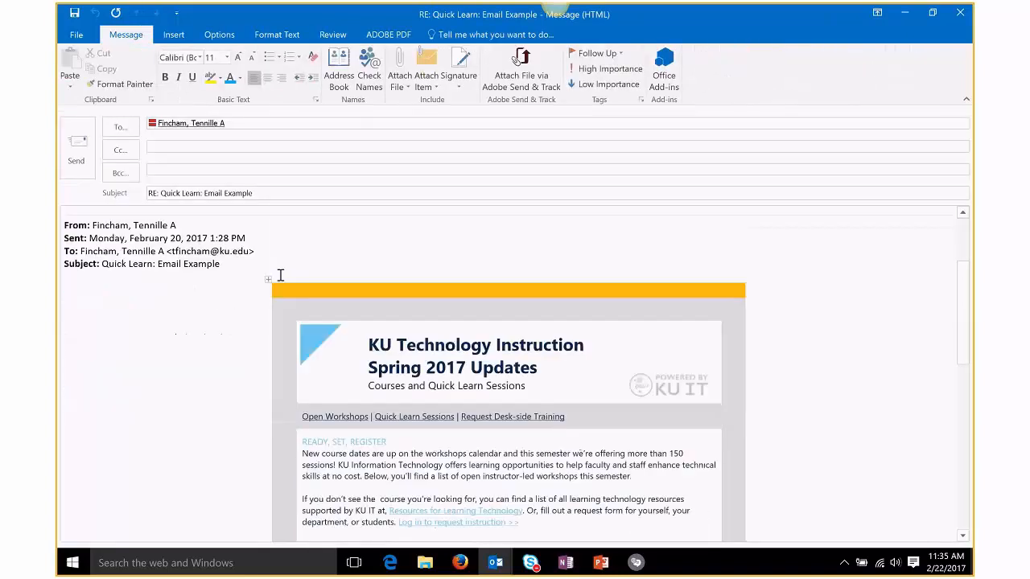
click(269, 279)
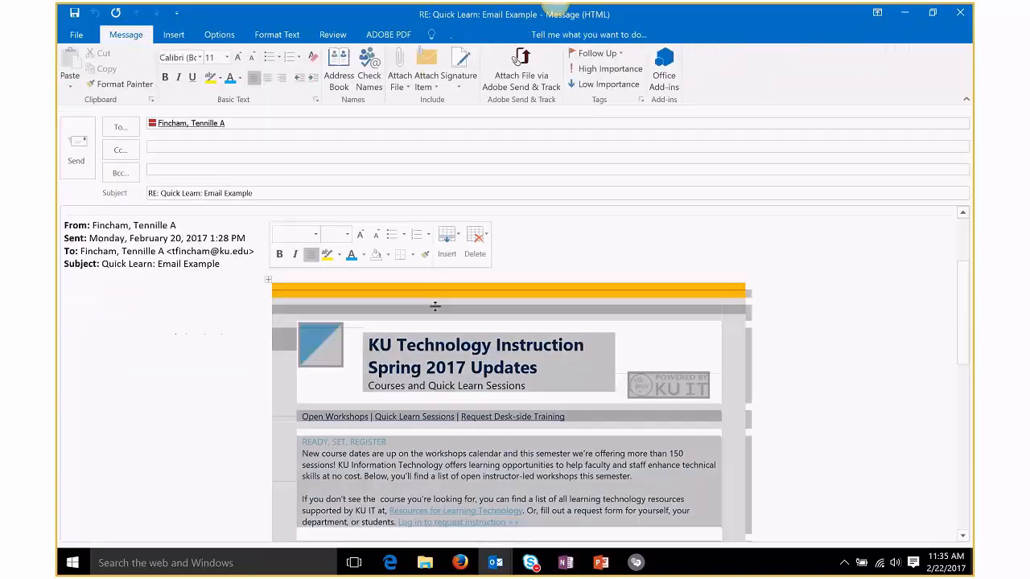
click(454, 37)
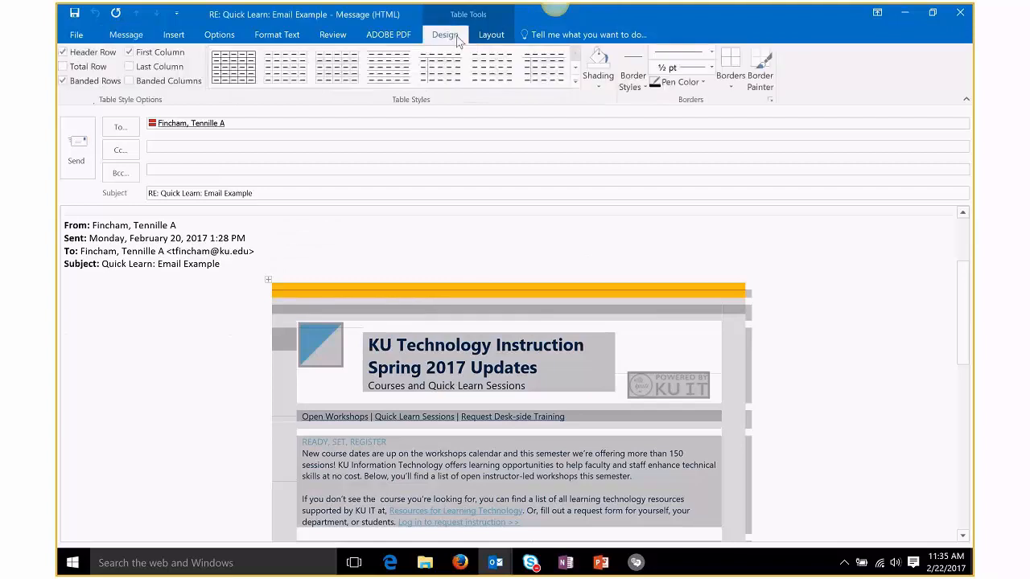
click(738, 86)
click(867, 174)
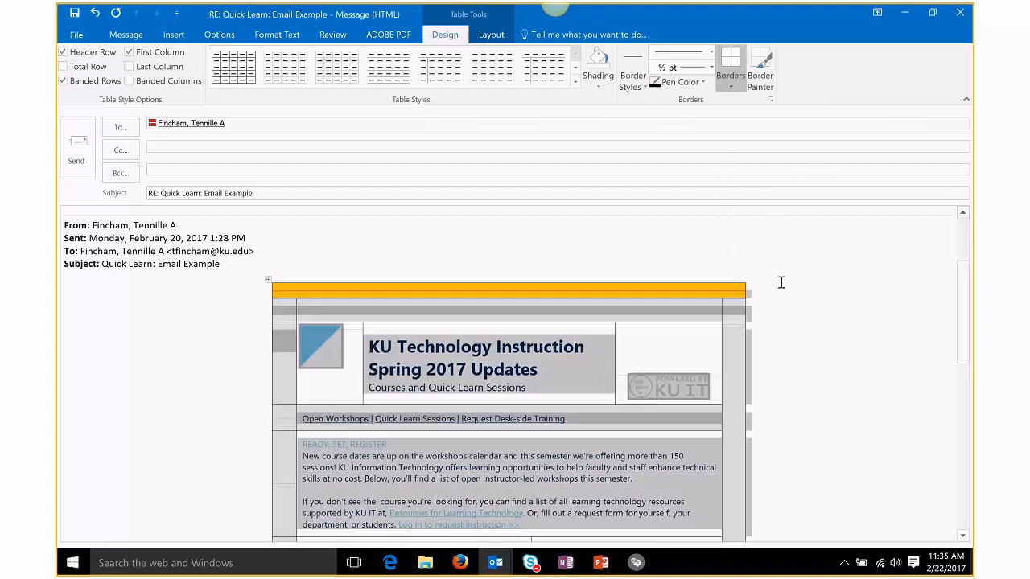
scroll(794, 287, down, 5)
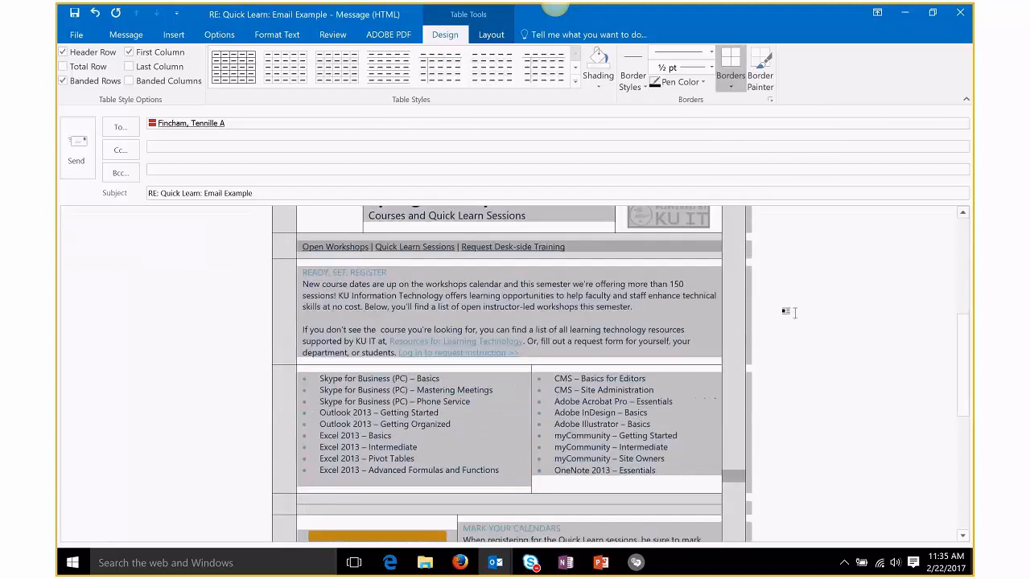
click(793, 312)
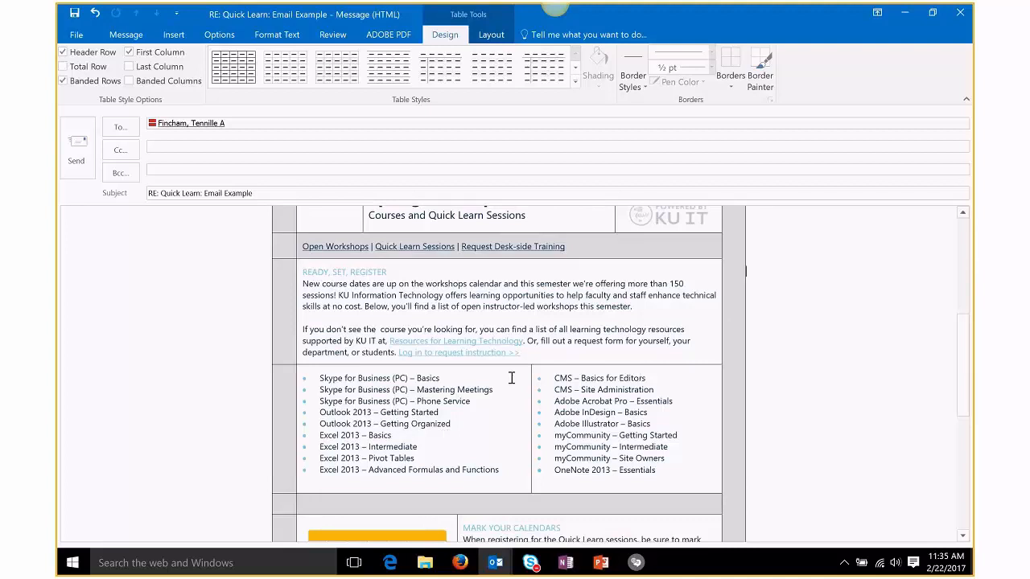
Step: Scroll through the reply draft and minimize it to reveal the original message
scroll(509, 462, down, 3)
scroll(508, 461, down, 4)
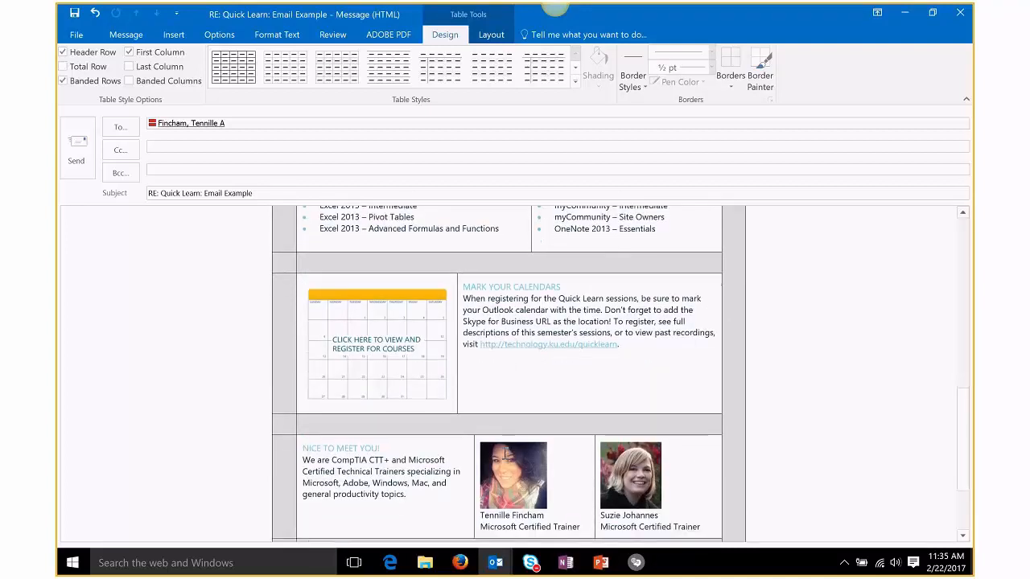
scroll(593, 460, down, 1)
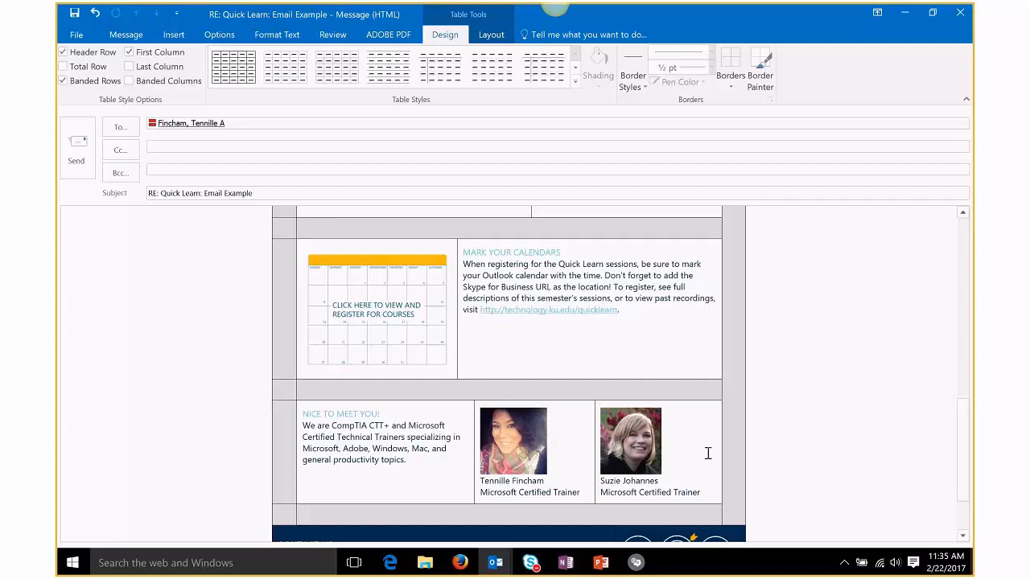
scroll(705, 453, down, 1)
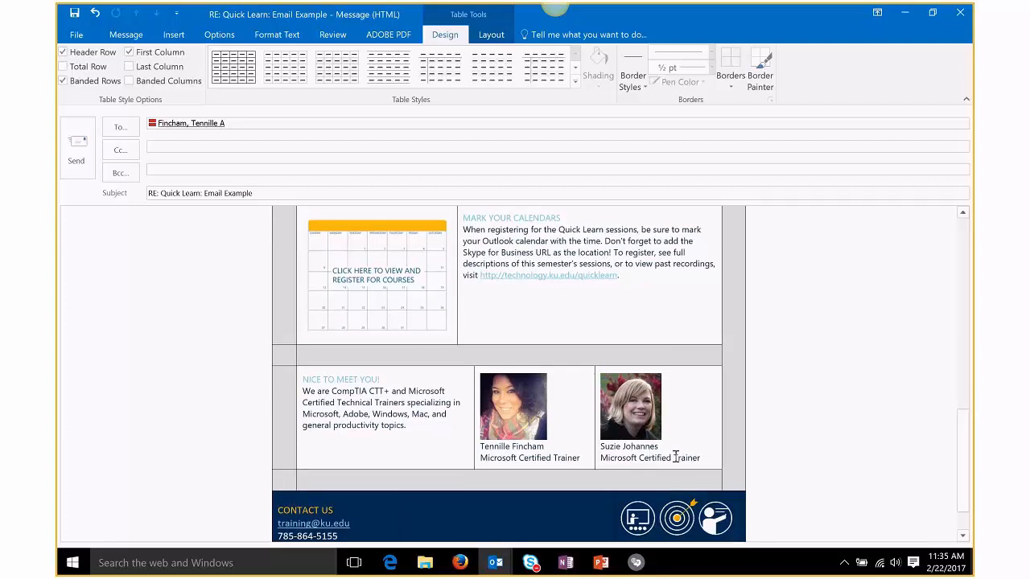
scroll(674, 456, up, 12)
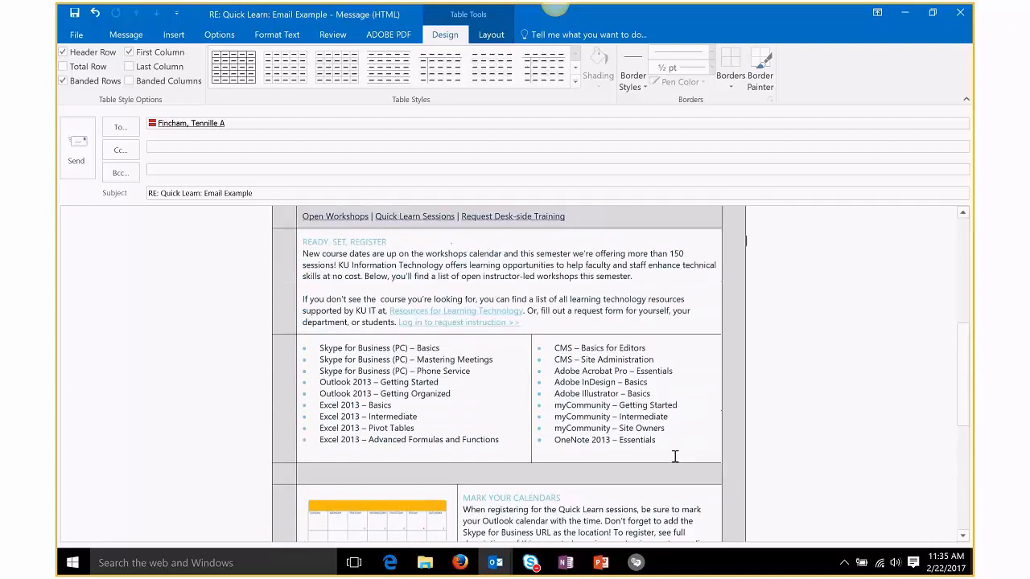
scroll(674, 456, down, 1)
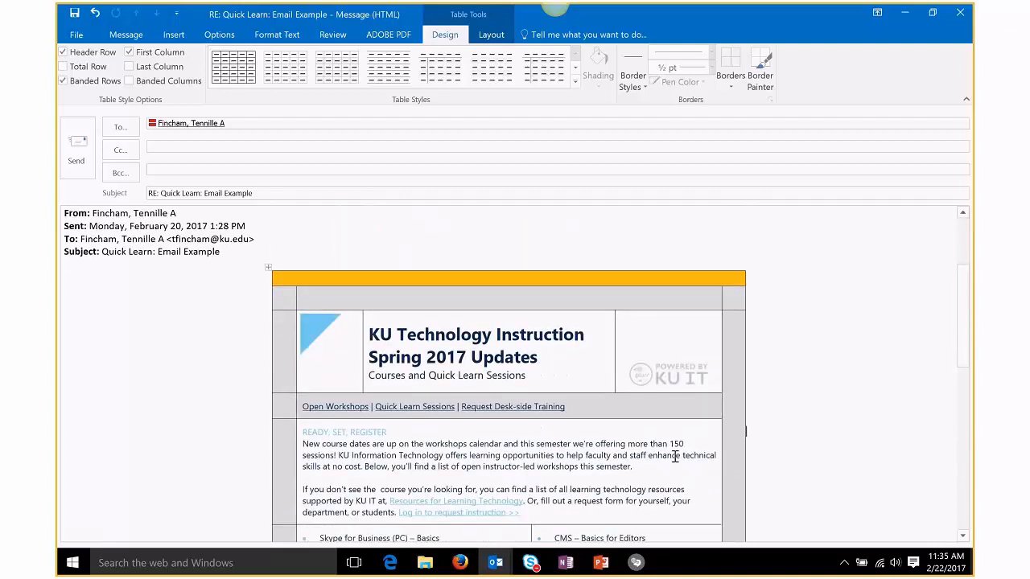
scroll(674, 456, down, 2)
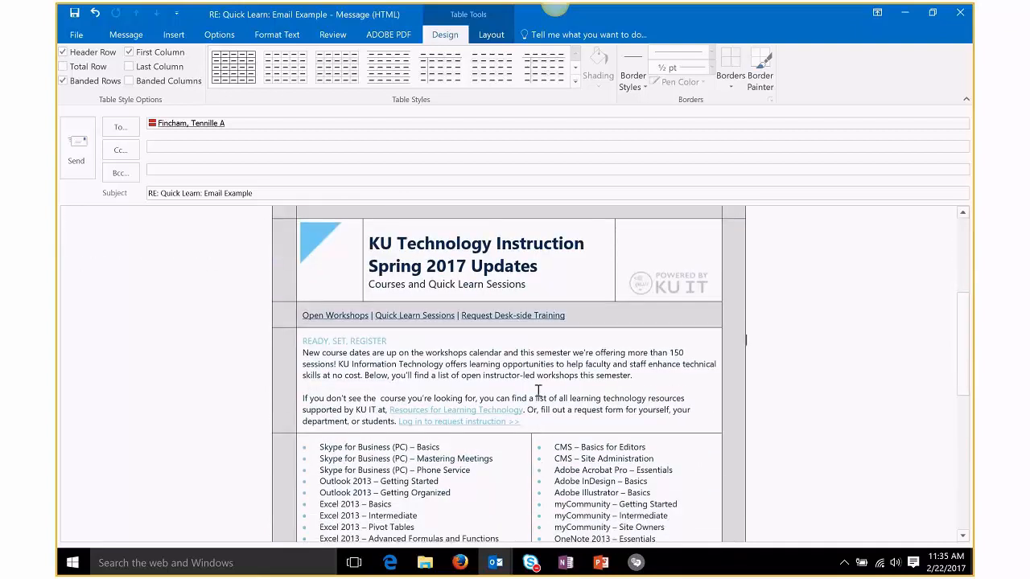
scroll(960, 85, down, 1)
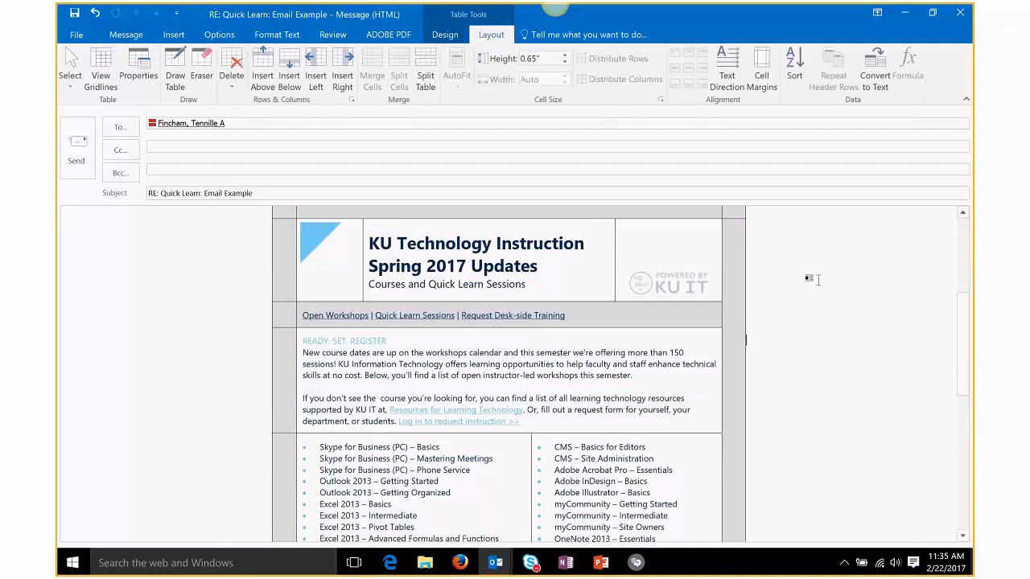
scroll(812, 279, down, 10)
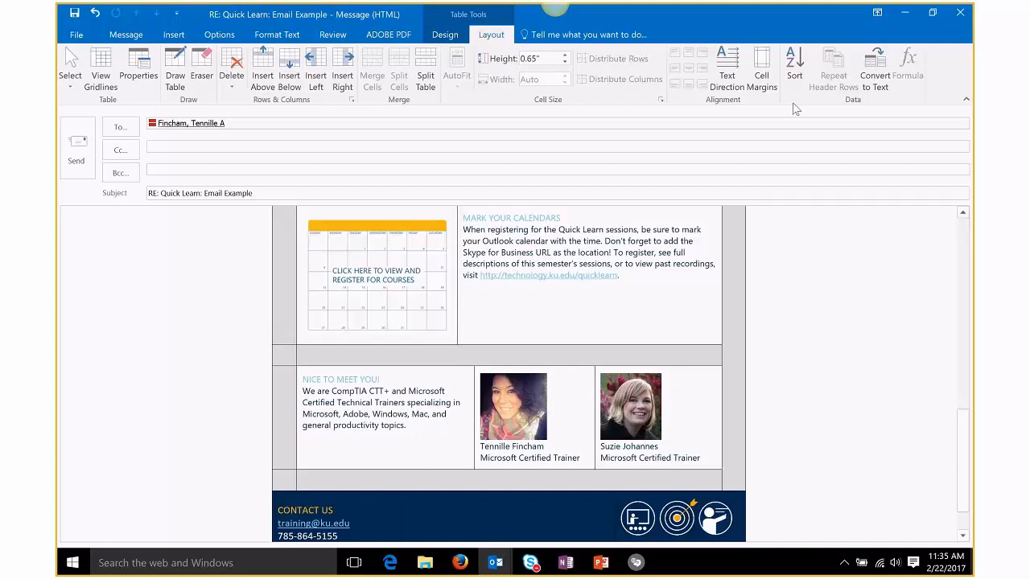
click(905, 15)
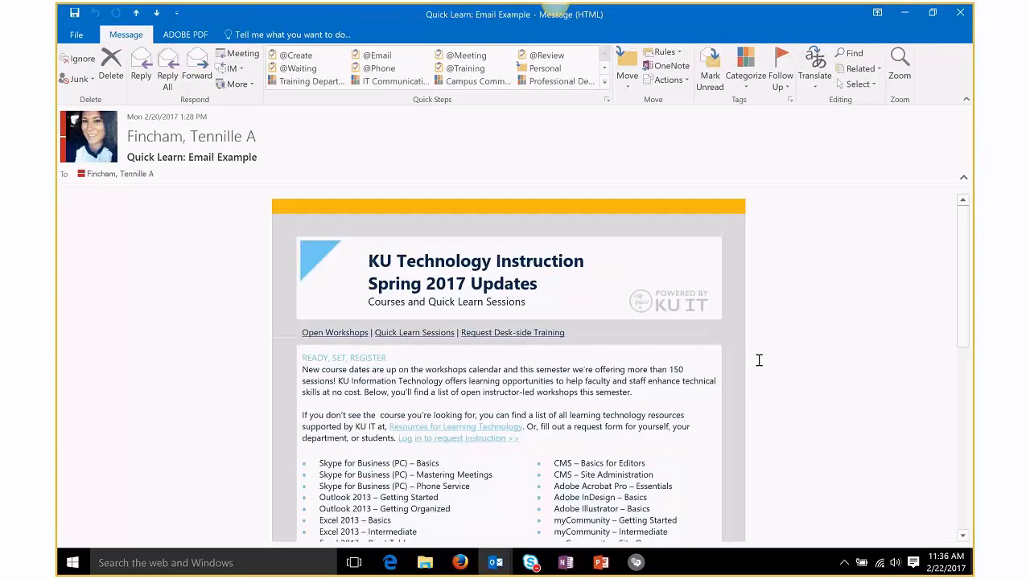
Step: Minimize the original message and place the cursor after Desk-side Coaching in the Email Example 2 reply
scroll(759, 361, down, 8)
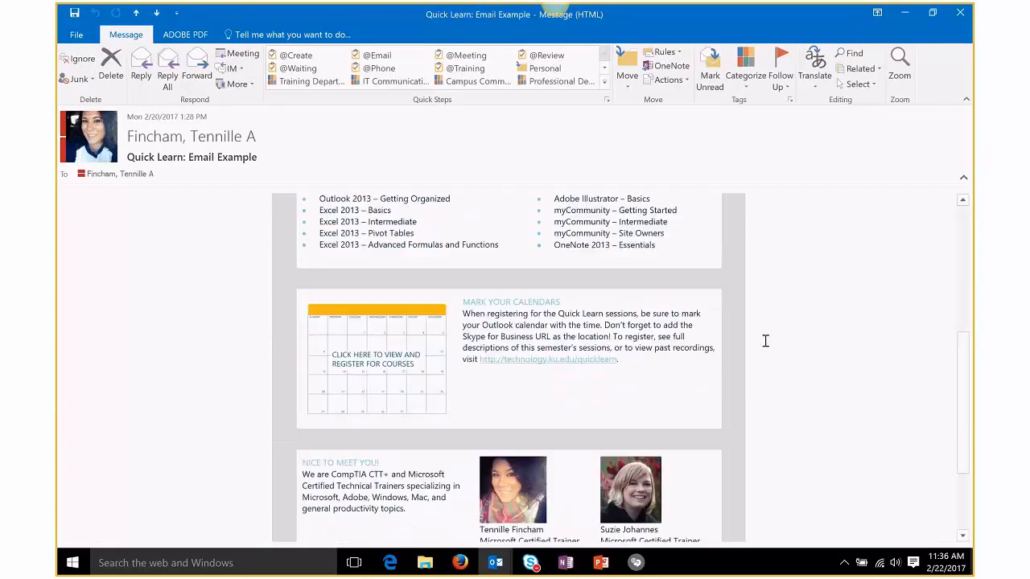
scroll(765, 341, down, 5)
click(904, 13)
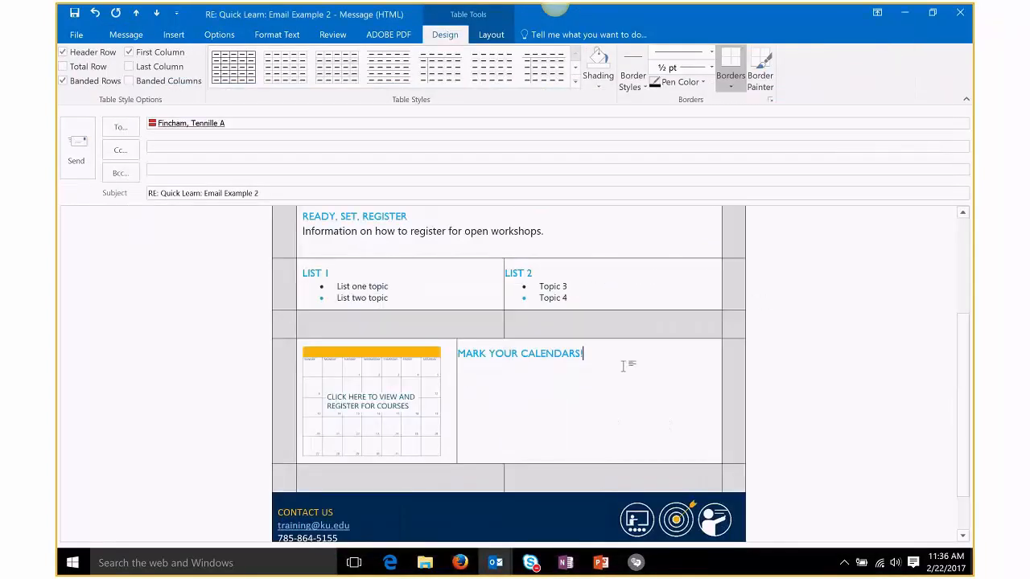
scroll(627, 368, down, 2)
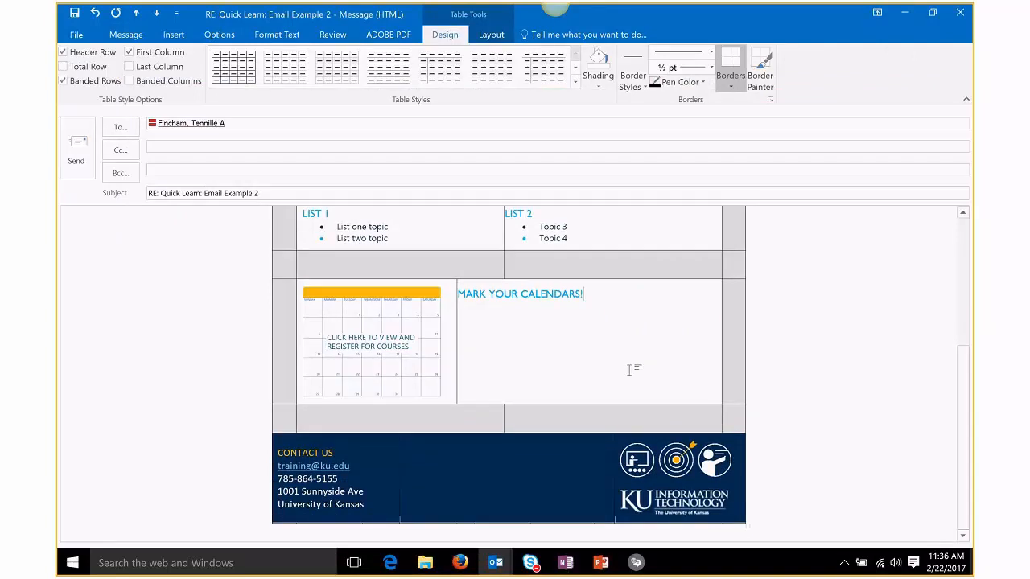
scroll(630, 370, up, 1)
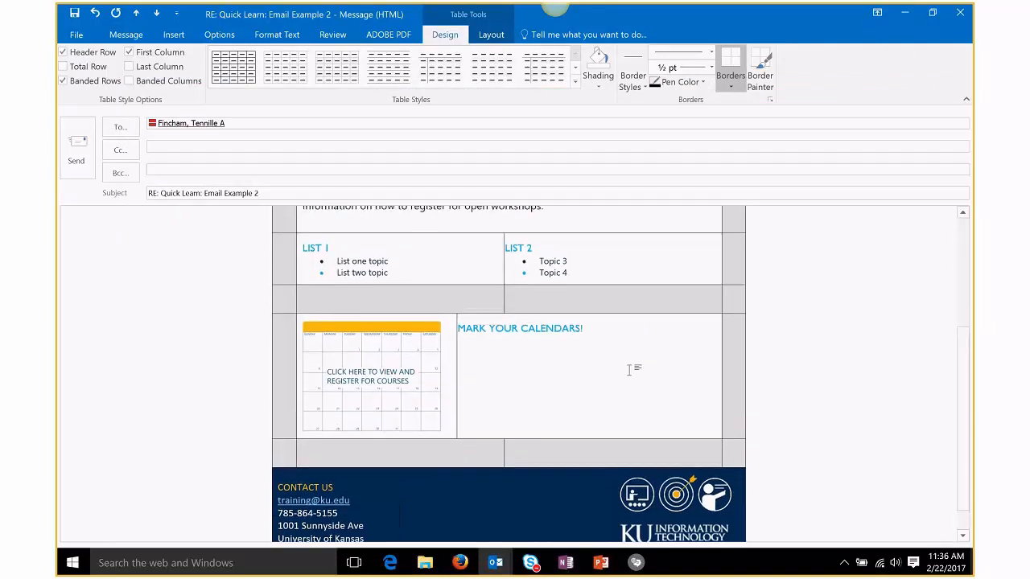
scroll(630, 370, up, 6)
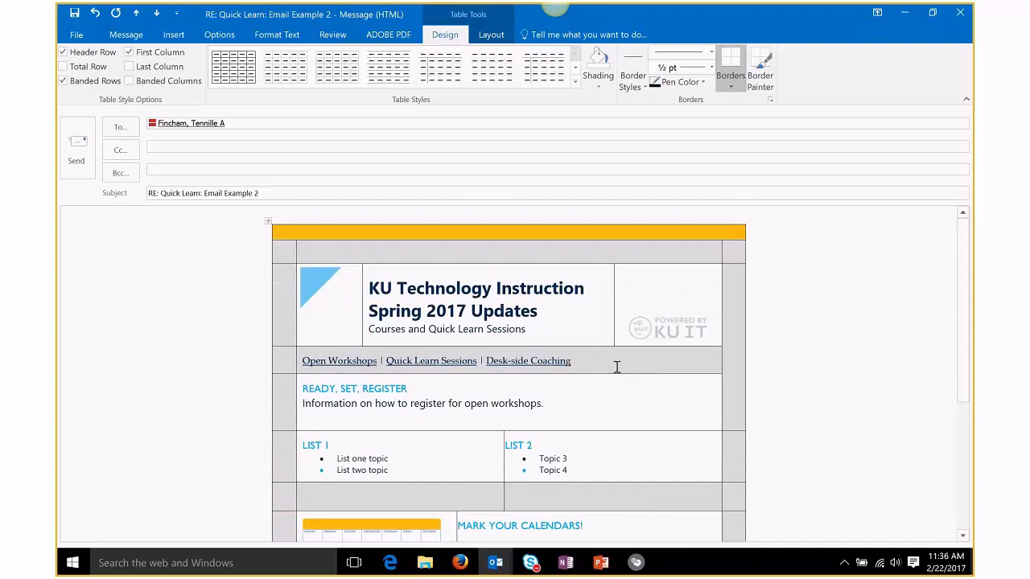
click(617, 362)
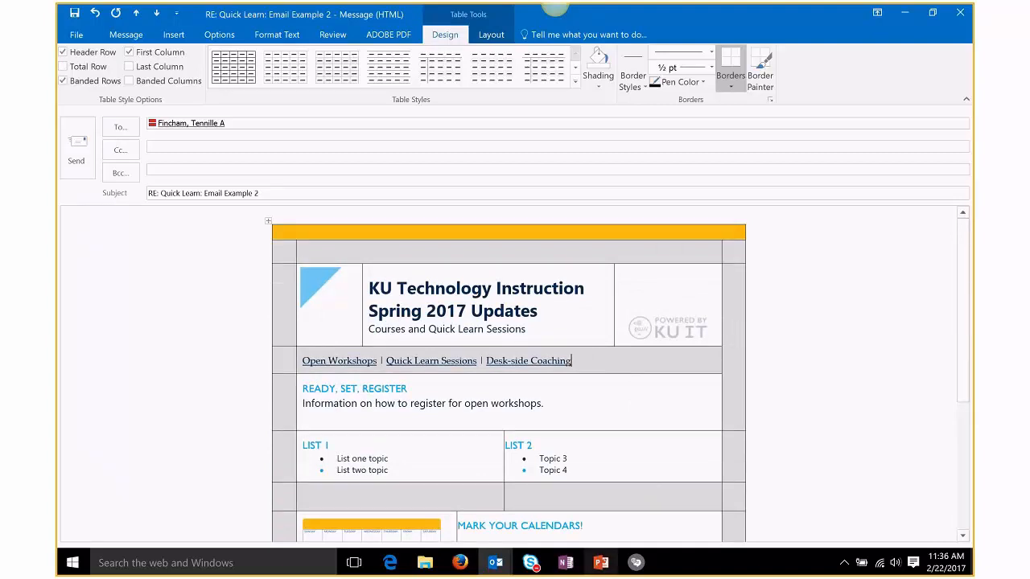
click(609, 569)
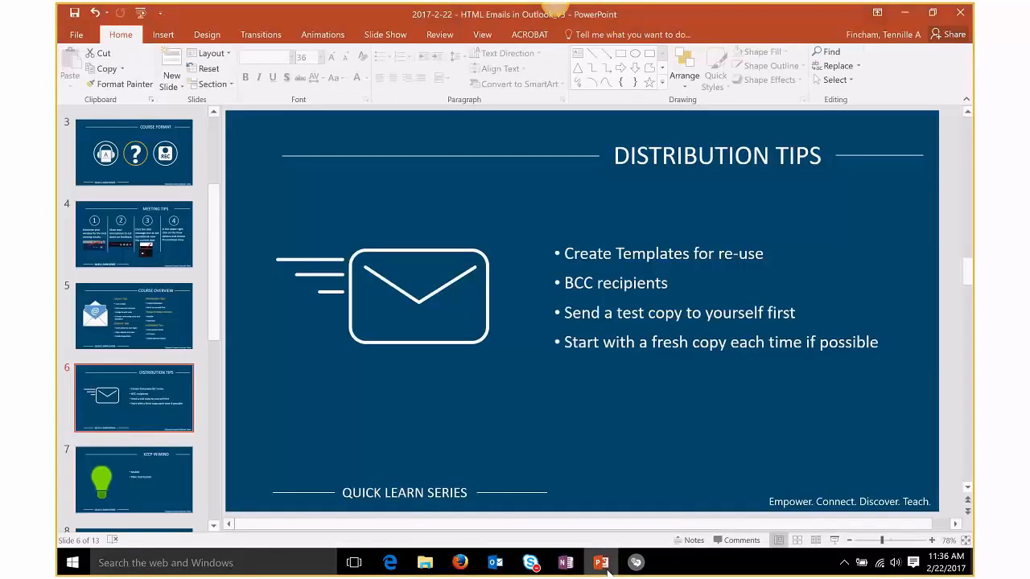
click(834, 539)
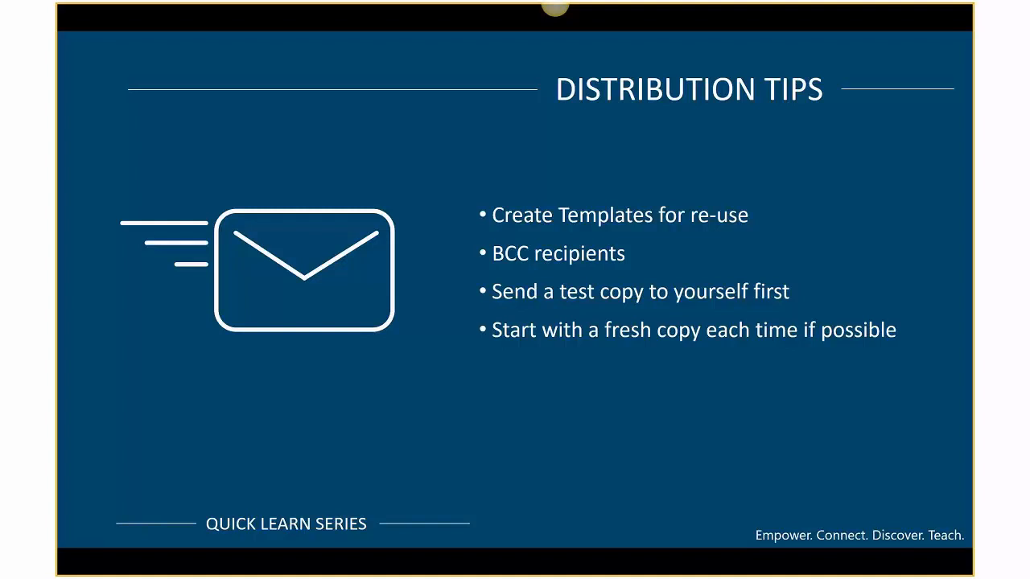
key(Escape)
click(905, 15)
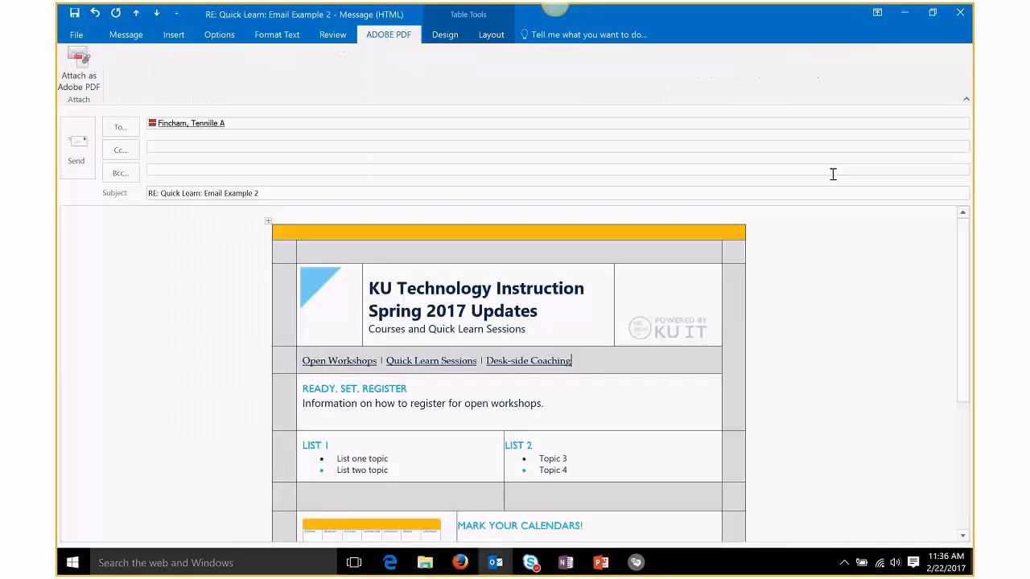
click(820, 346)
scroll(415, 354, down, 3)
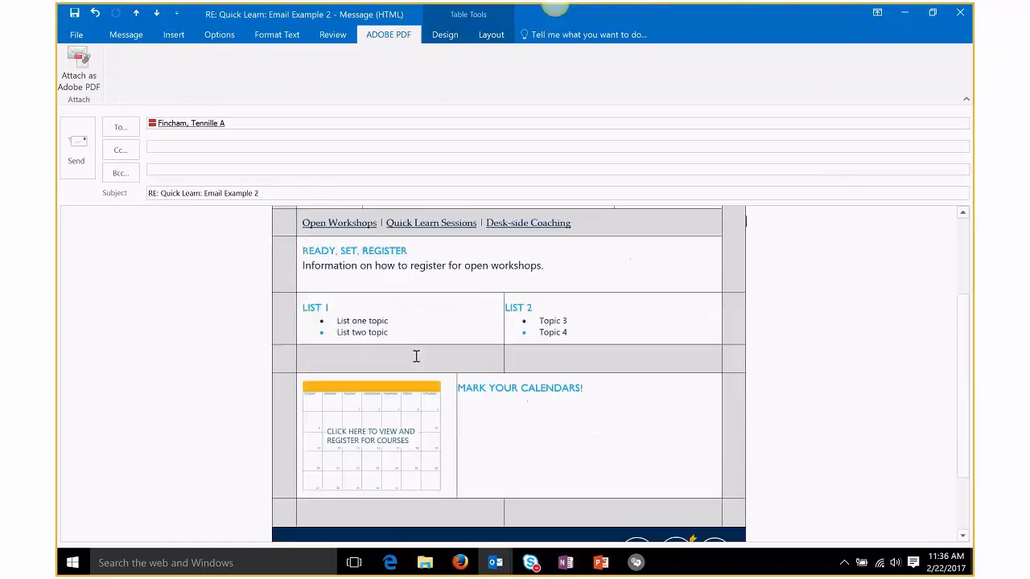
scroll(416, 357, down, 2)
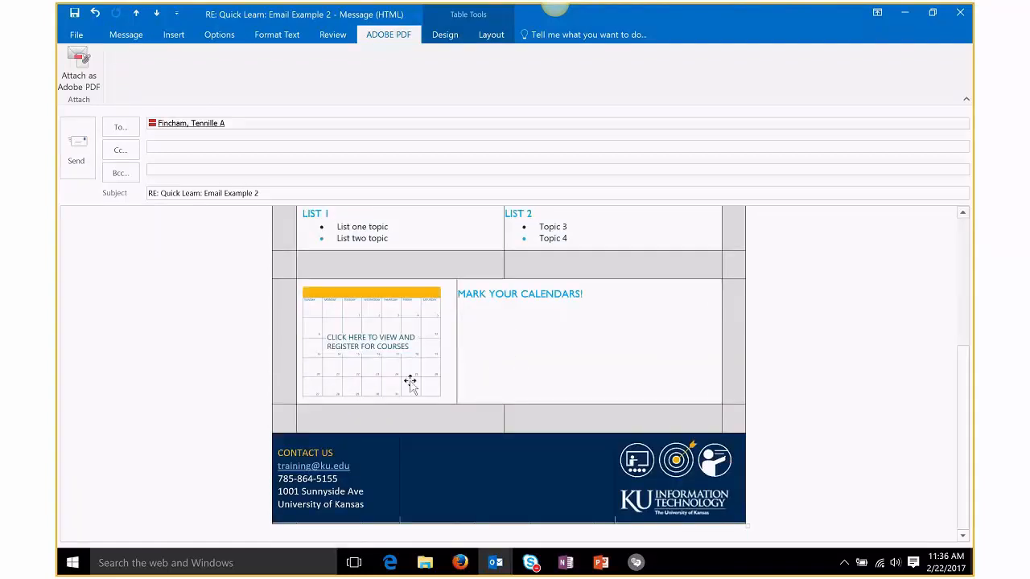
scroll(411, 382, up, 5)
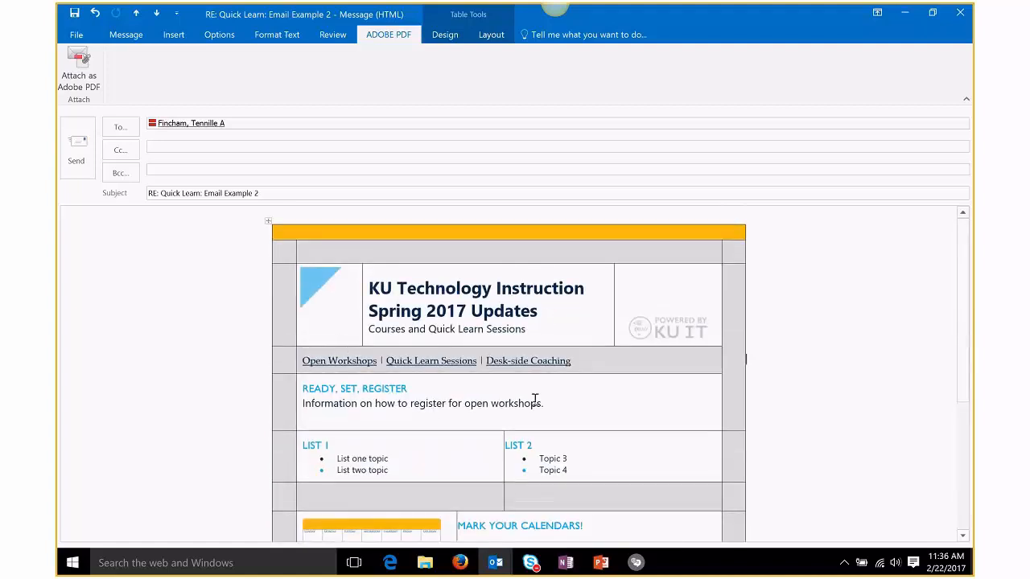
scroll(535, 398, down, 2)
scroll(536, 402, down, 3)
scroll(536, 402, up, 2)
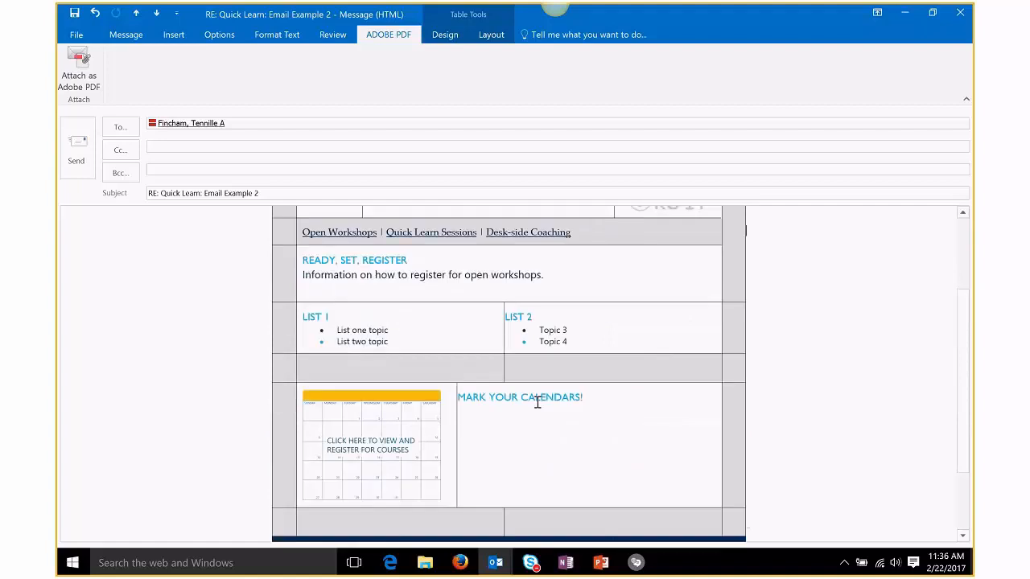
drag(414, 260, 316, 258)
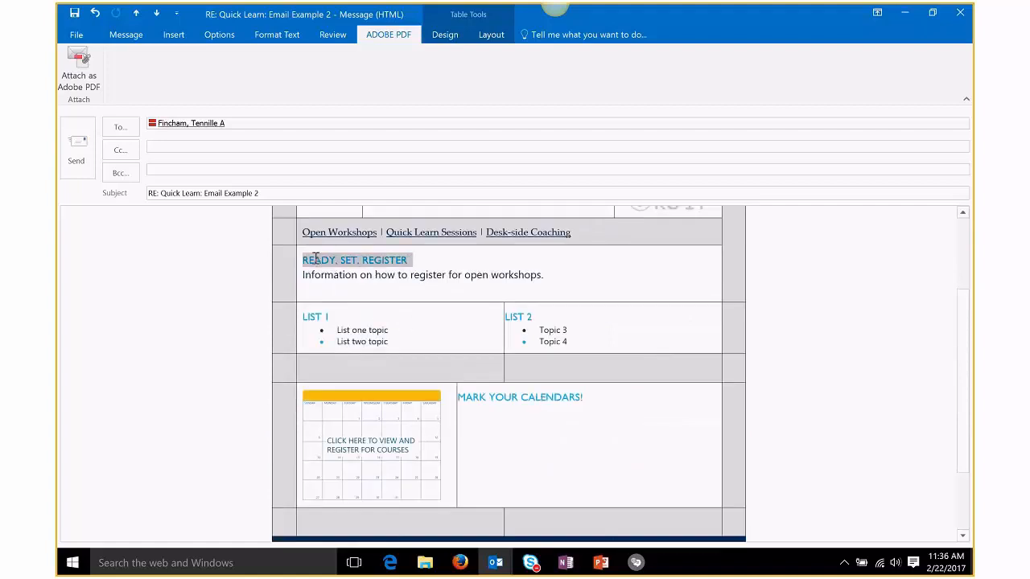
click(356, 322)
scroll(542, 395, down, 2)
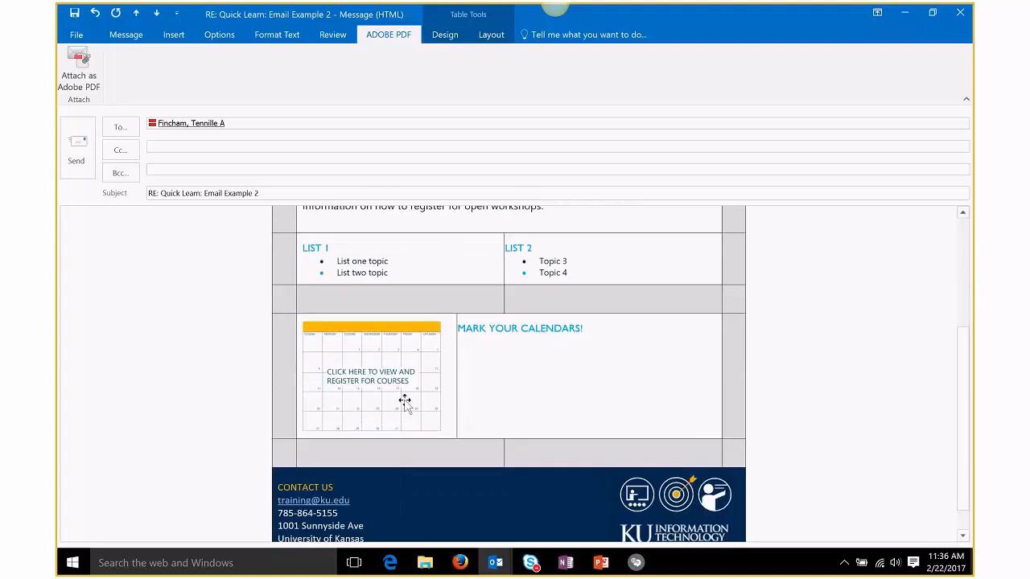
scroll(428, 408, up, 3)
scroll(428, 409, up, 2)
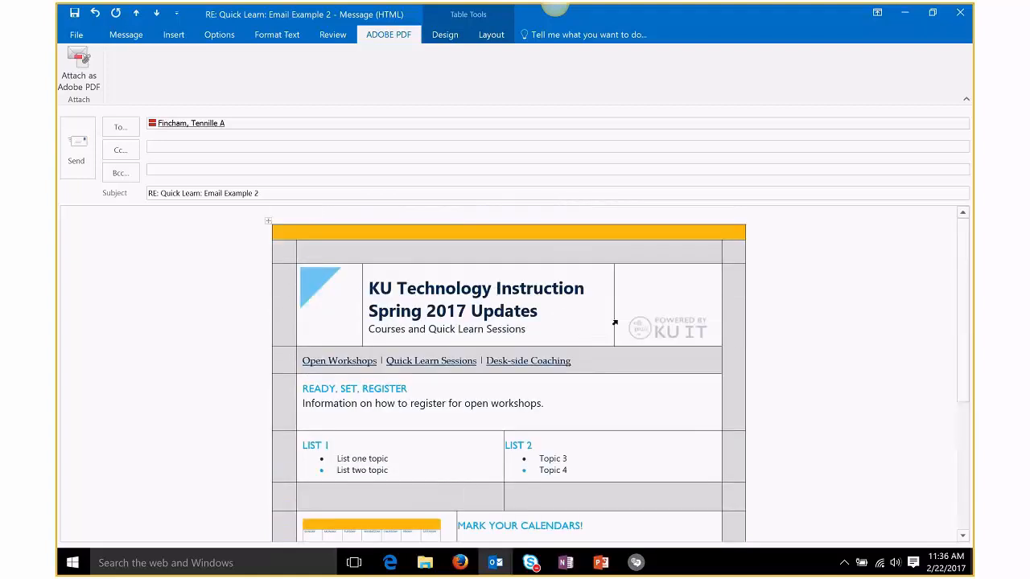
scroll(553, 329, down, 5)
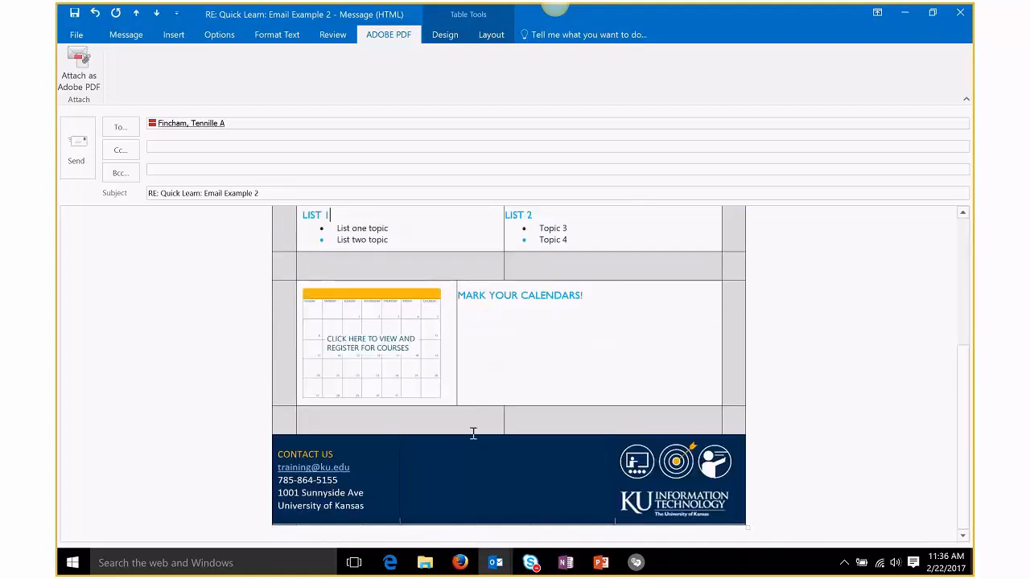
scroll(600, 460, up, 5)
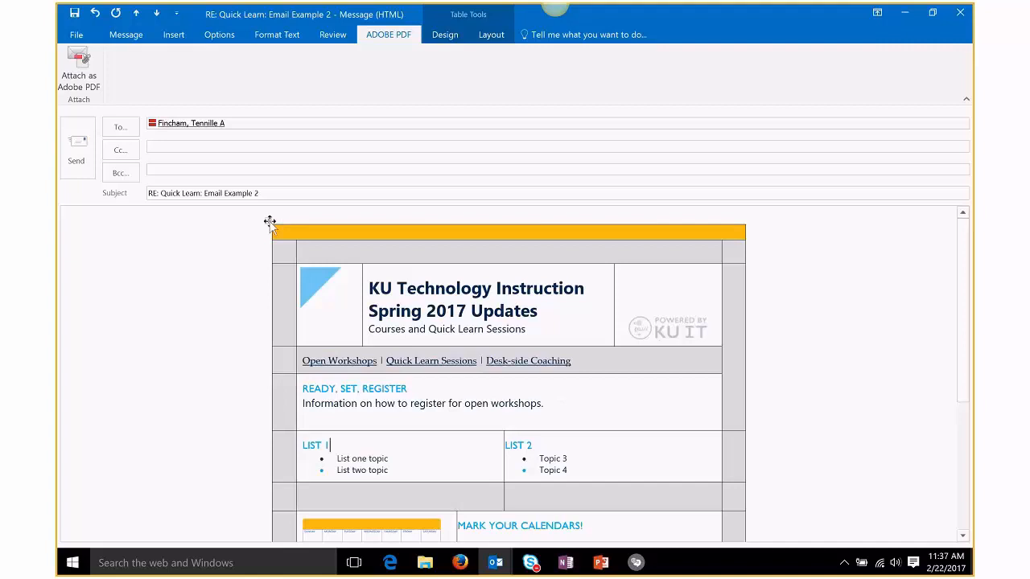
Step: Apply No Border to the entire KU email table and view it without gridlines
click(268, 220)
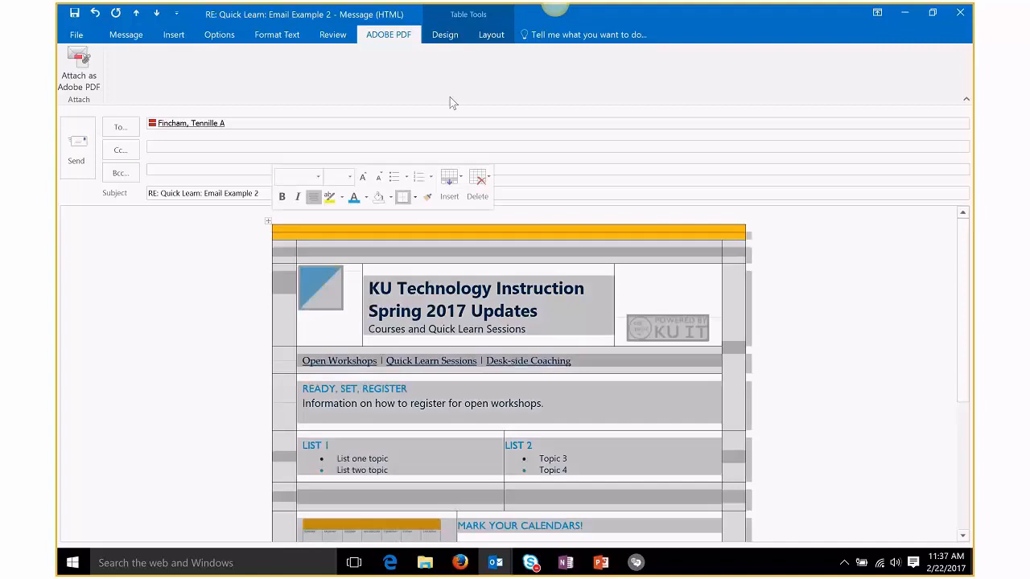
click(451, 40)
click(730, 82)
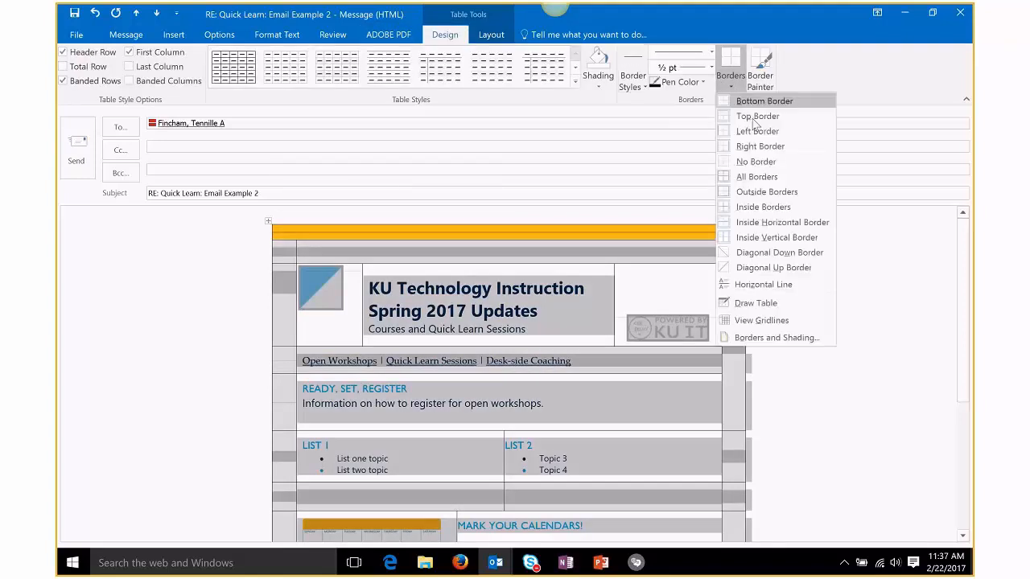
click(757, 161)
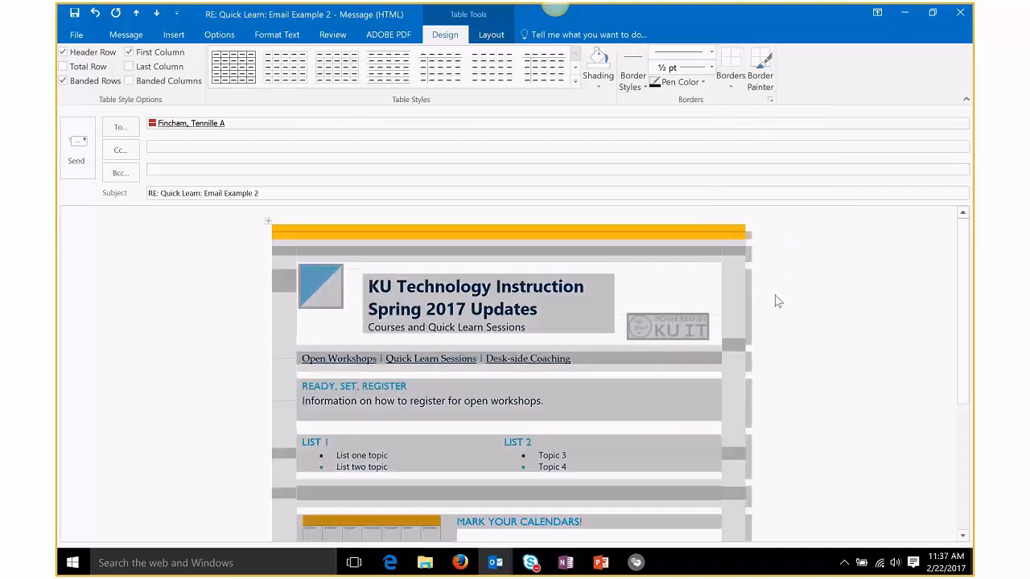
click(816, 304)
scroll(816, 304, down, 3)
scroll(816, 304, up, 4)
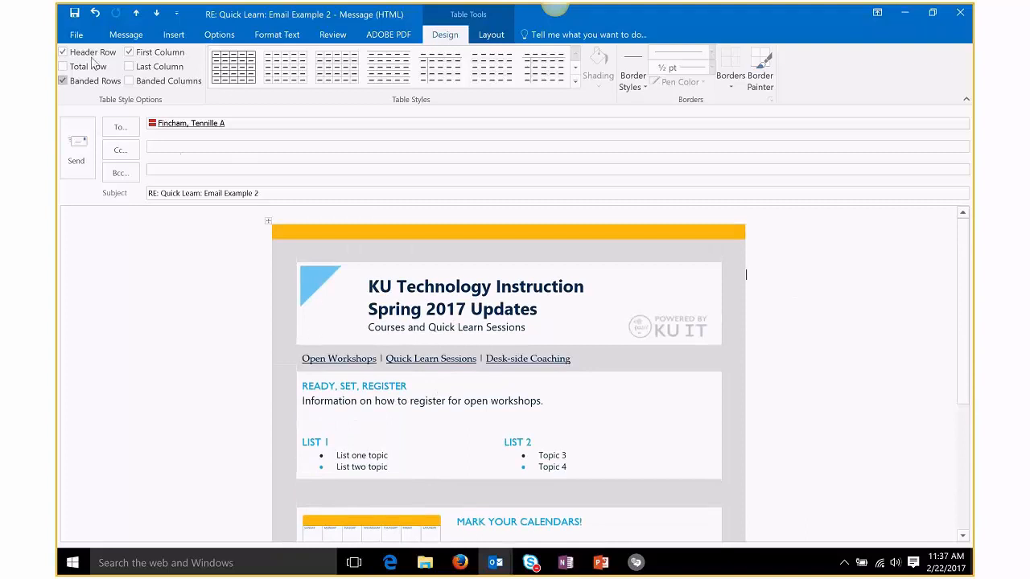
Step: Start Save As and set the file type to Outlook Template
click(77, 37)
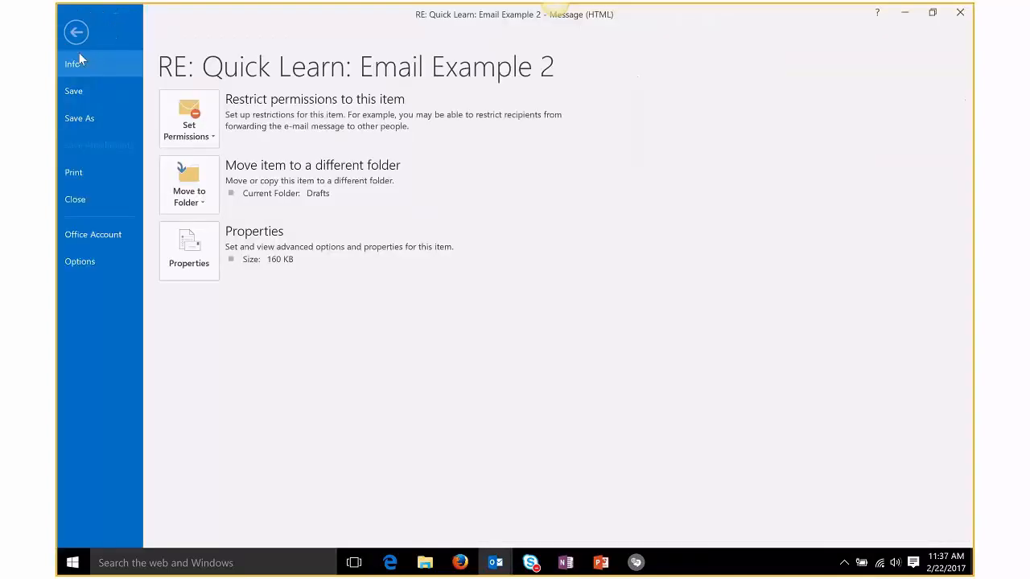
click(80, 118)
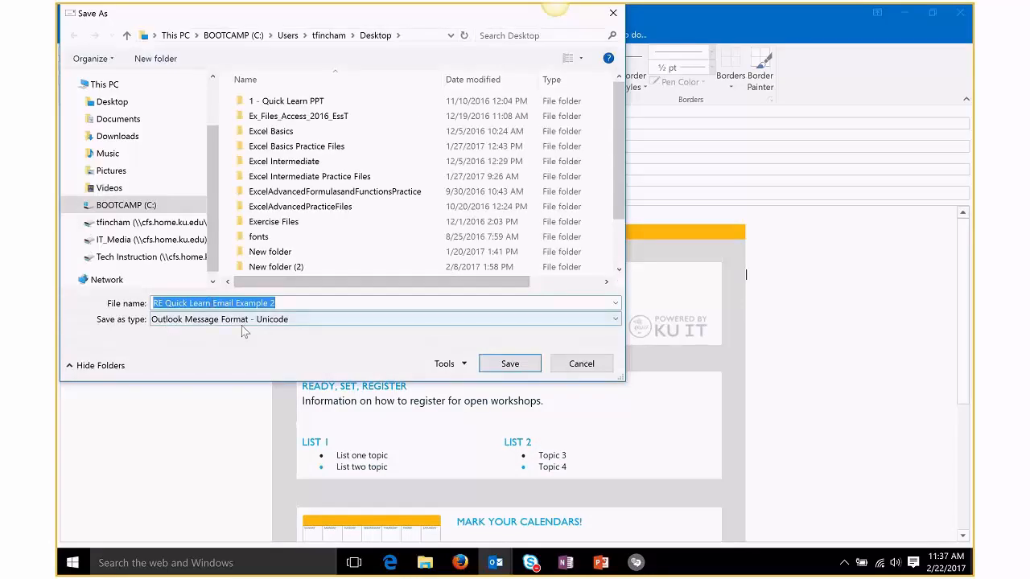
click(616, 320)
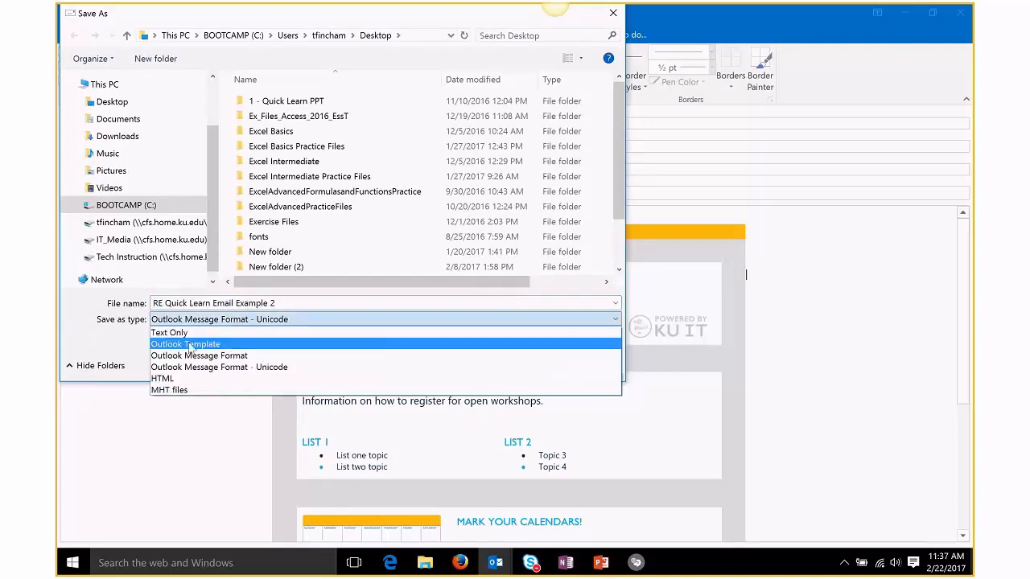
click(611, 319)
click(571, 320)
click(204, 346)
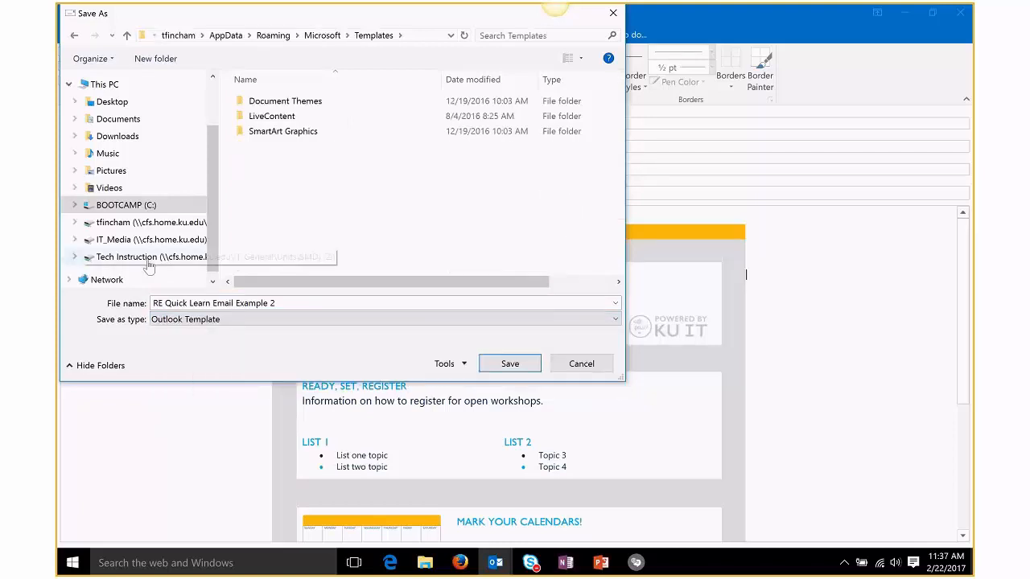
Step: Save RE Quick Learn Email Example 2 in your Tech Instruction drive folder, then close the message
scroll(149, 267, down, 1)
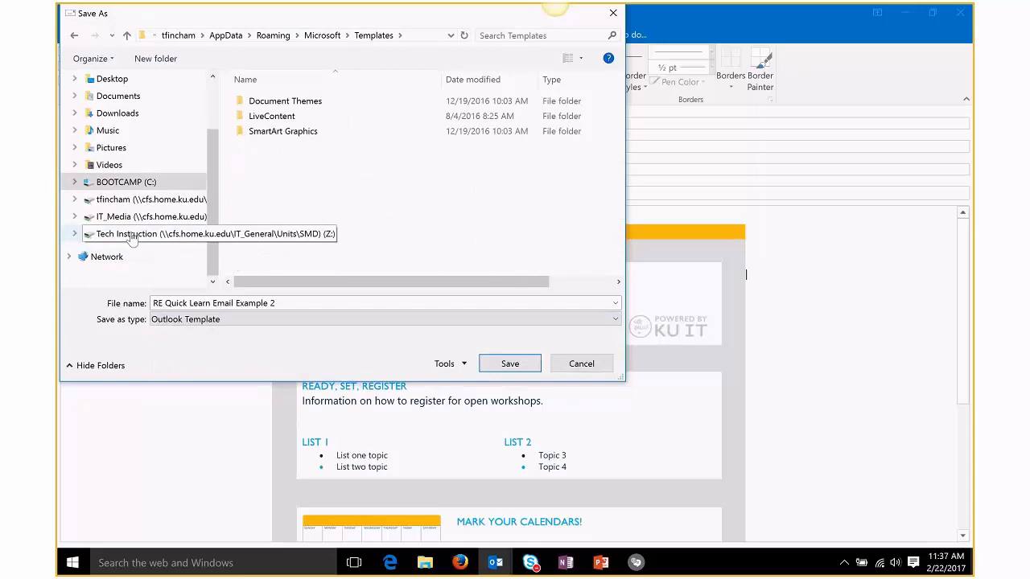
click(128, 234)
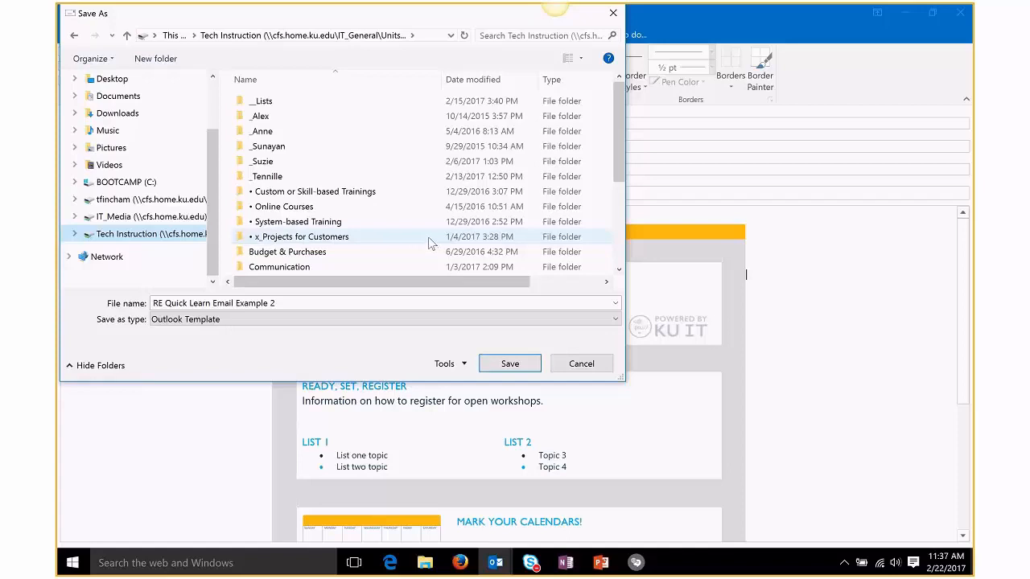
double_click(265, 176)
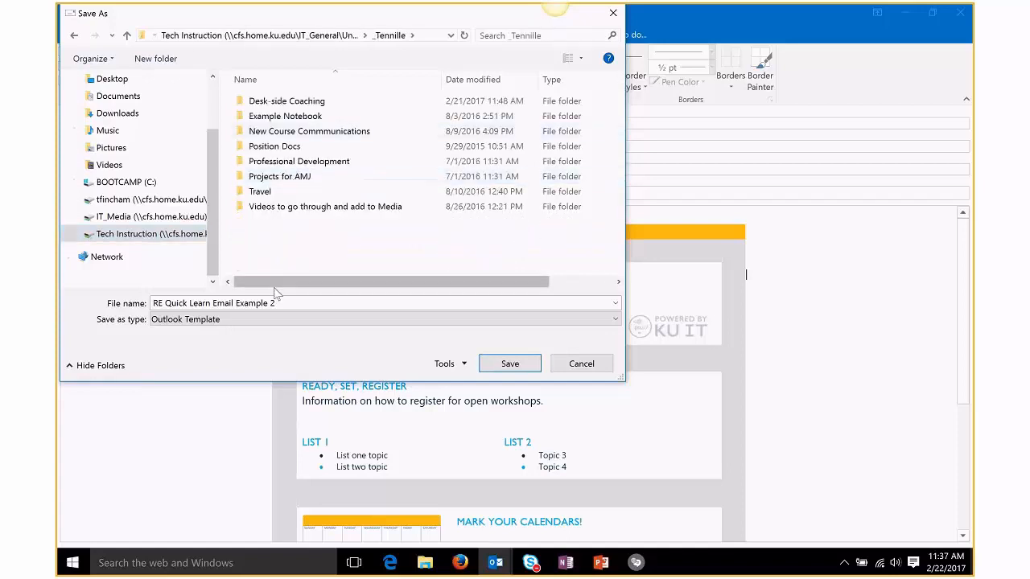
click(295, 303)
click(321, 304)
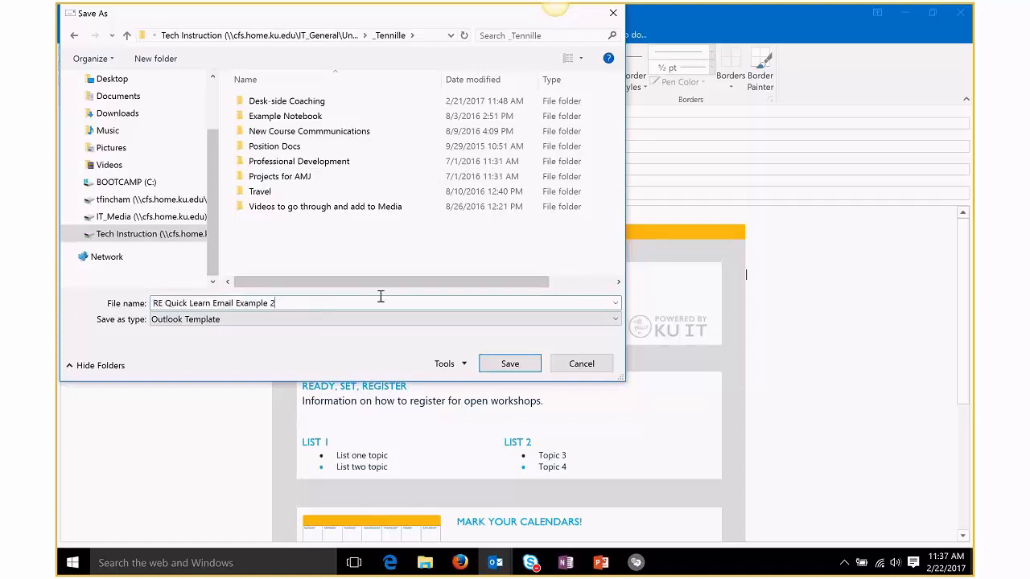
click(510, 364)
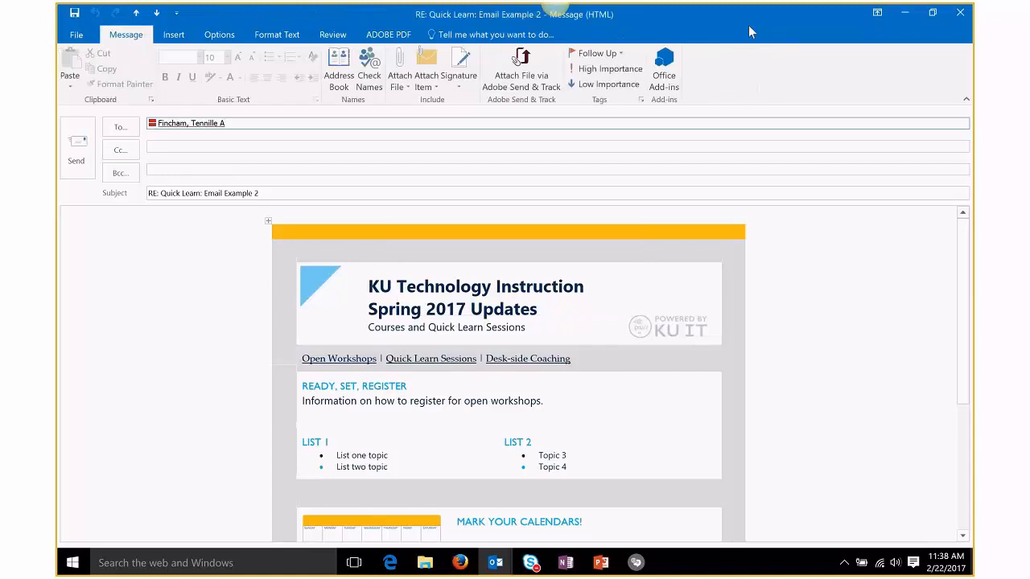
click(960, 12)
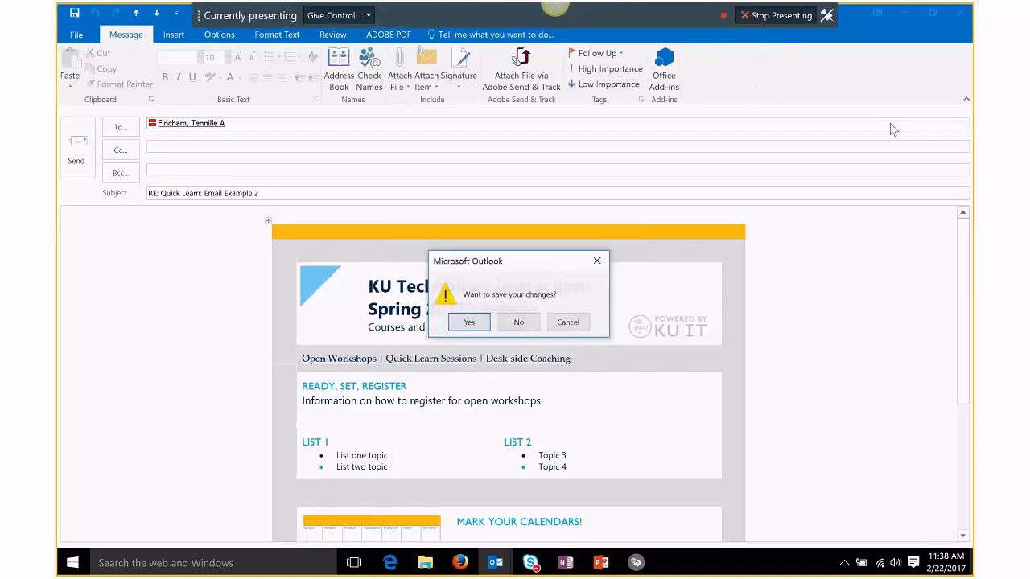
Step: Discard the draft's changes and open the RE Quick Learn Email Example 2 template from your Z: drive folder
click(537, 324)
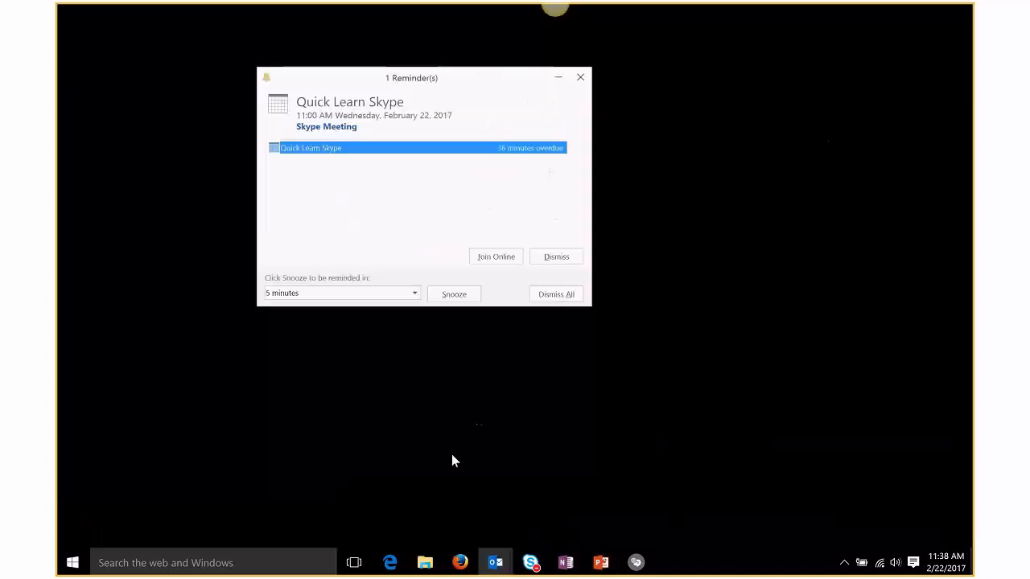
click(425, 562)
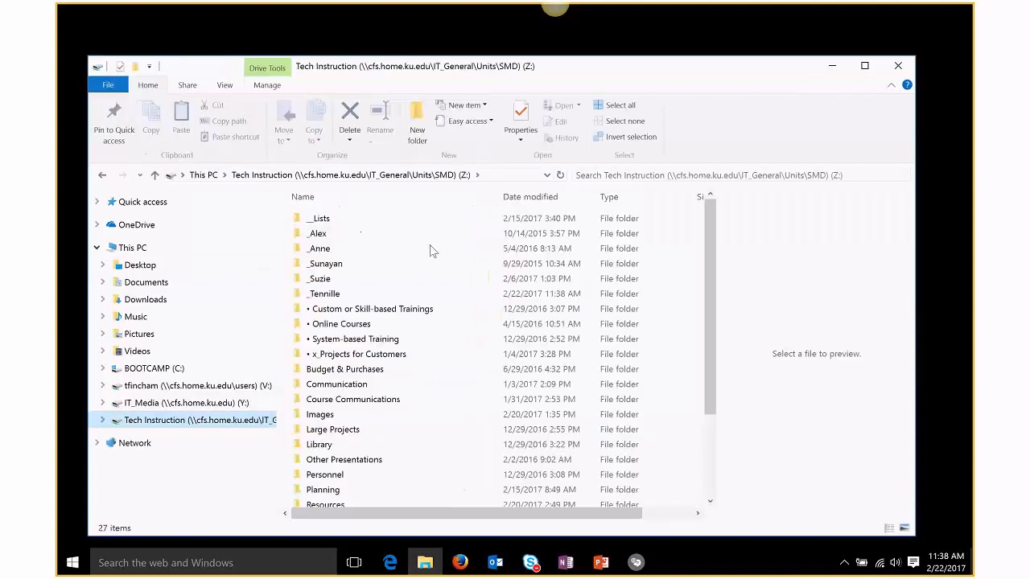
double_click(337, 294)
scroll(342, 305, down, 1)
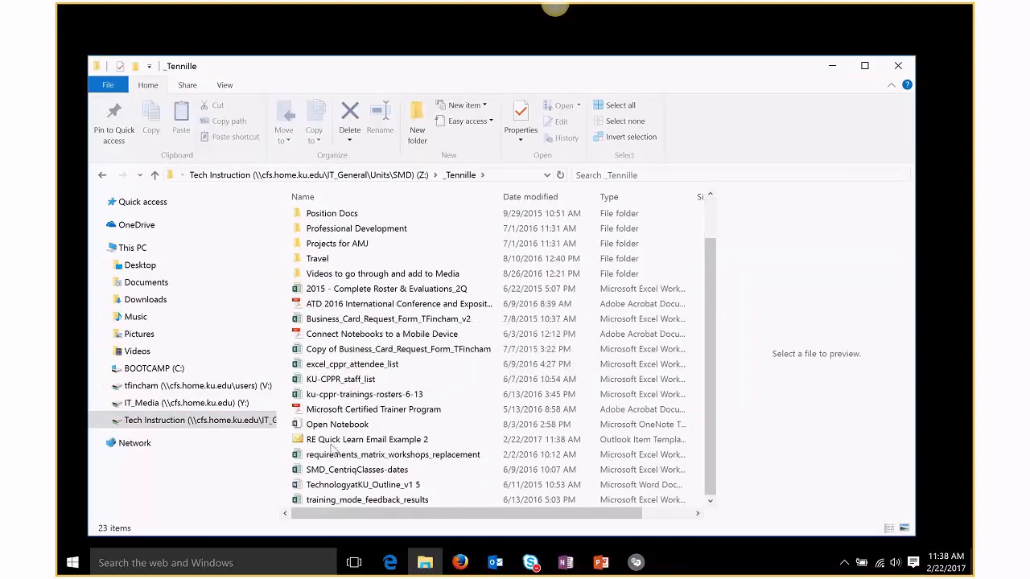
click(412, 445)
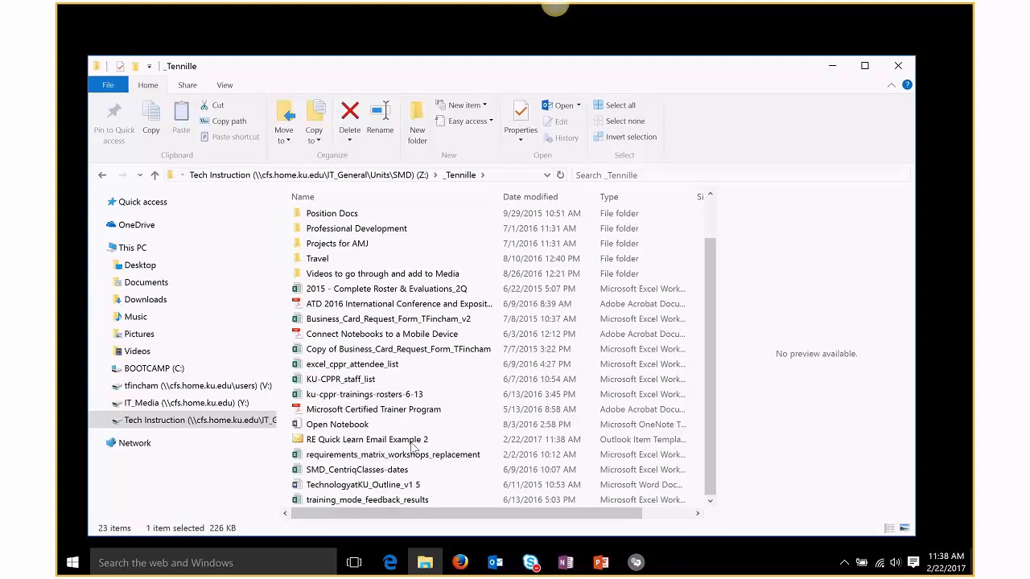
double_click(413, 446)
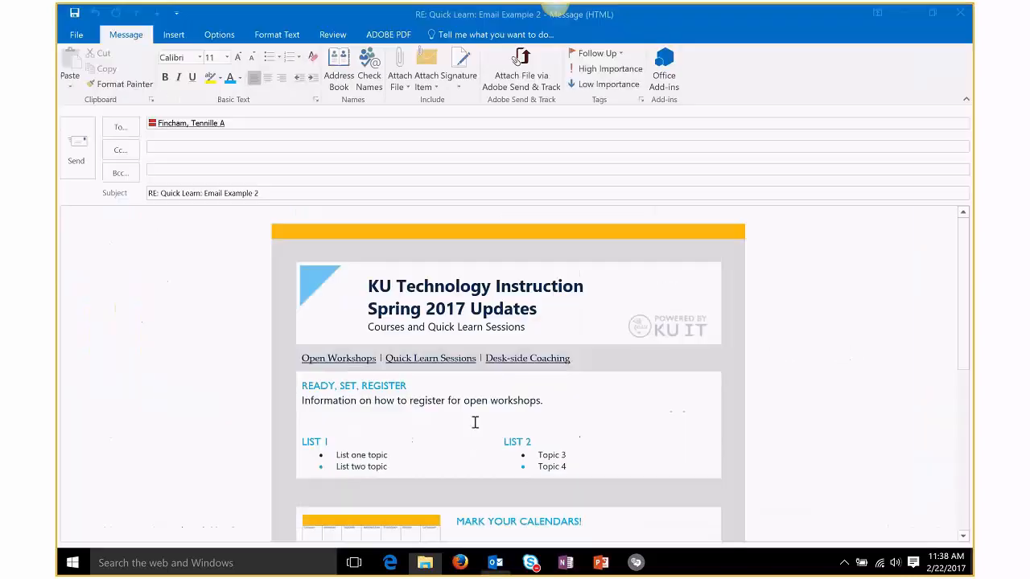
Step: Delete the signature and closing line below the table in the new message
click(259, 170)
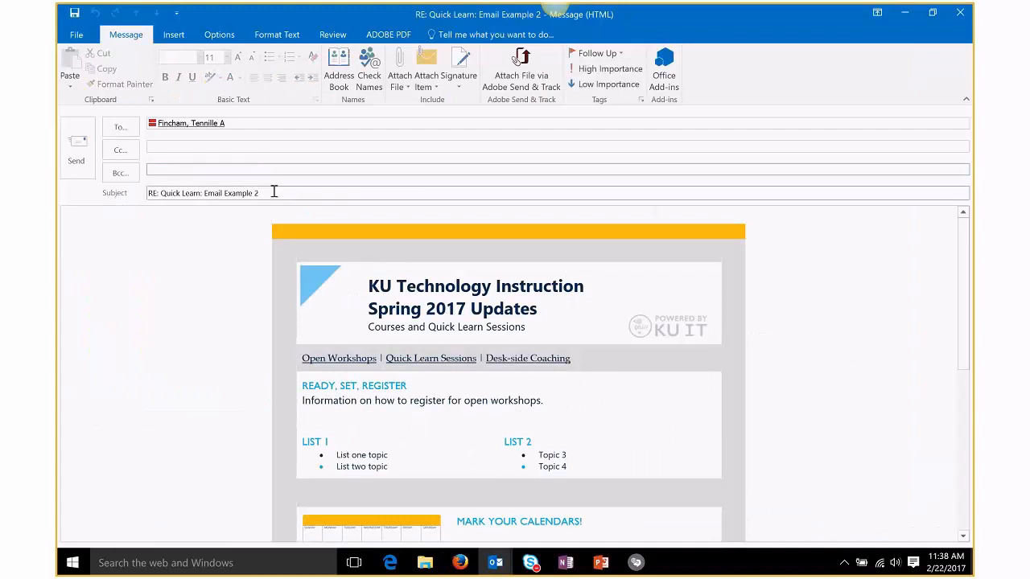
drag(274, 193, 142, 193)
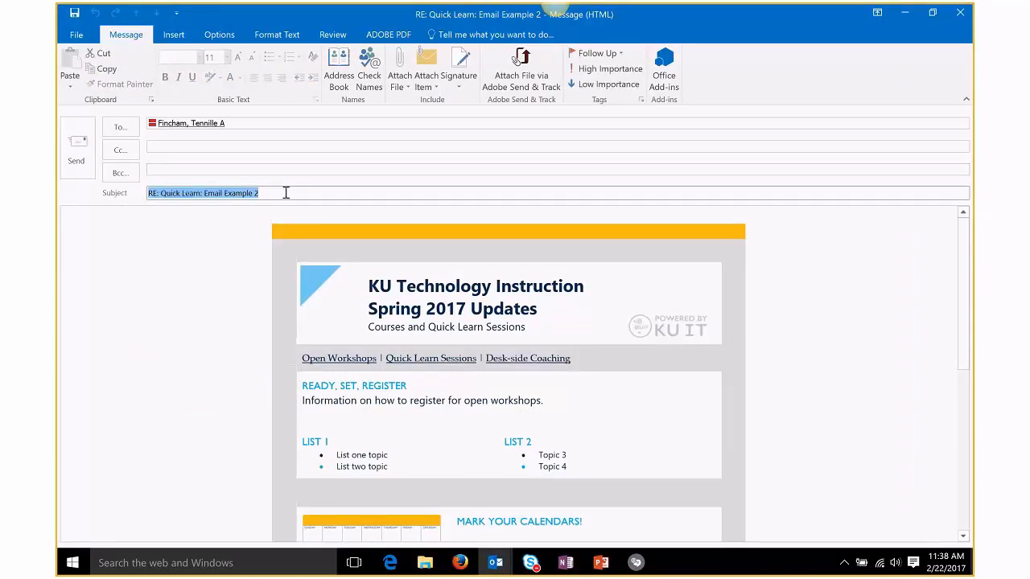
click(286, 193)
click(466, 313)
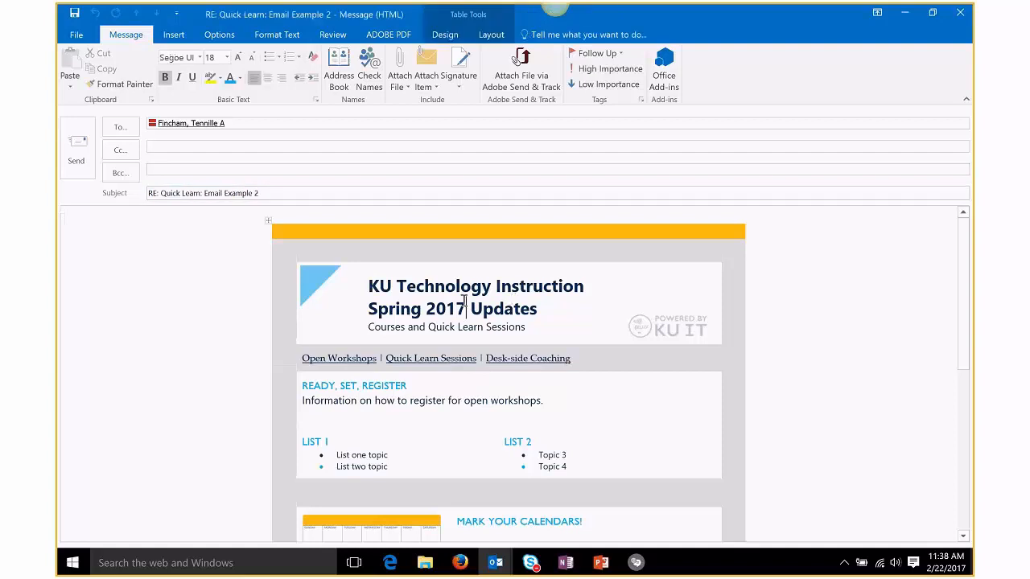
scroll(517, 356, down, 10)
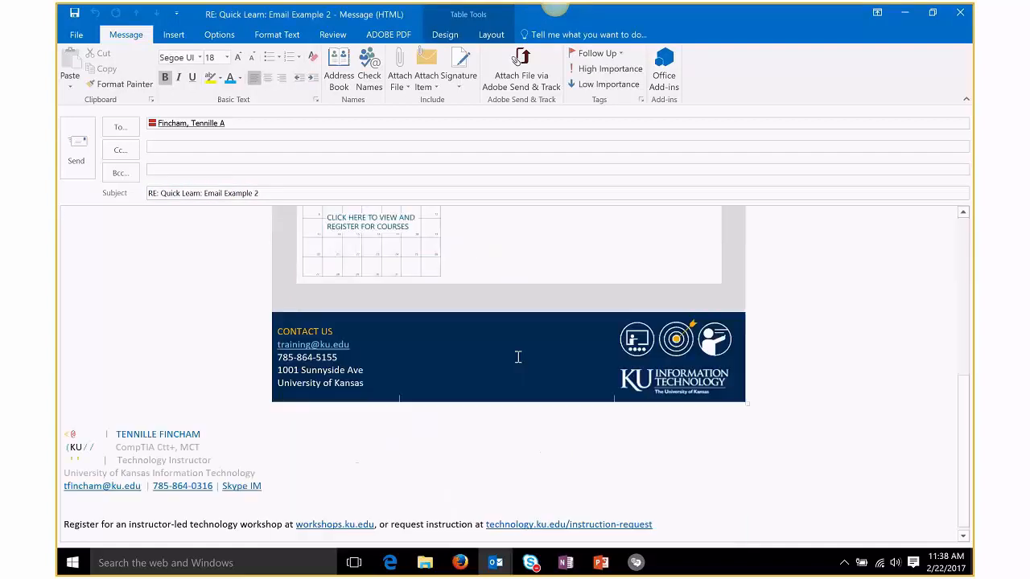
mouse_move(673, 524)
mouse_down()
mouse_move(281, 496)
mouse_move(58, 435)
mouse_up()
key(Delete)
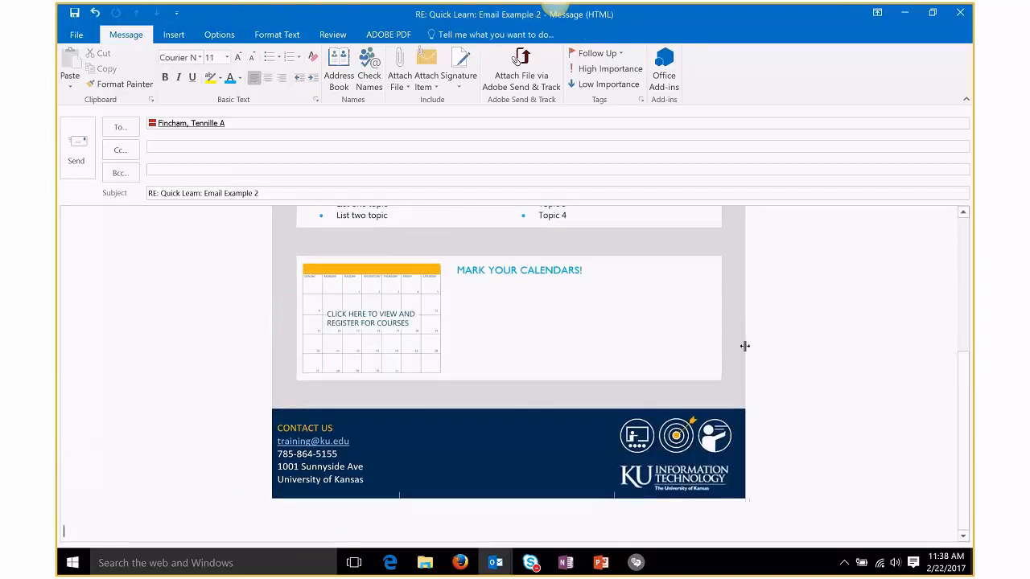
Step: Switch to PowerPoint and present the Distribution Tips slide full screen
click(804, 386)
scroll(803, 385, up, 5)
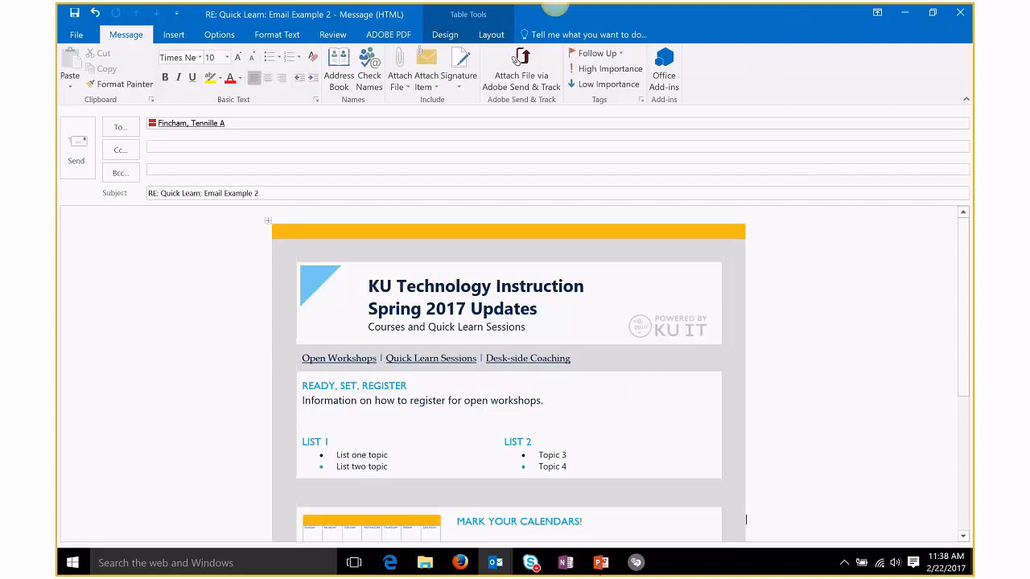
click(601, 562)
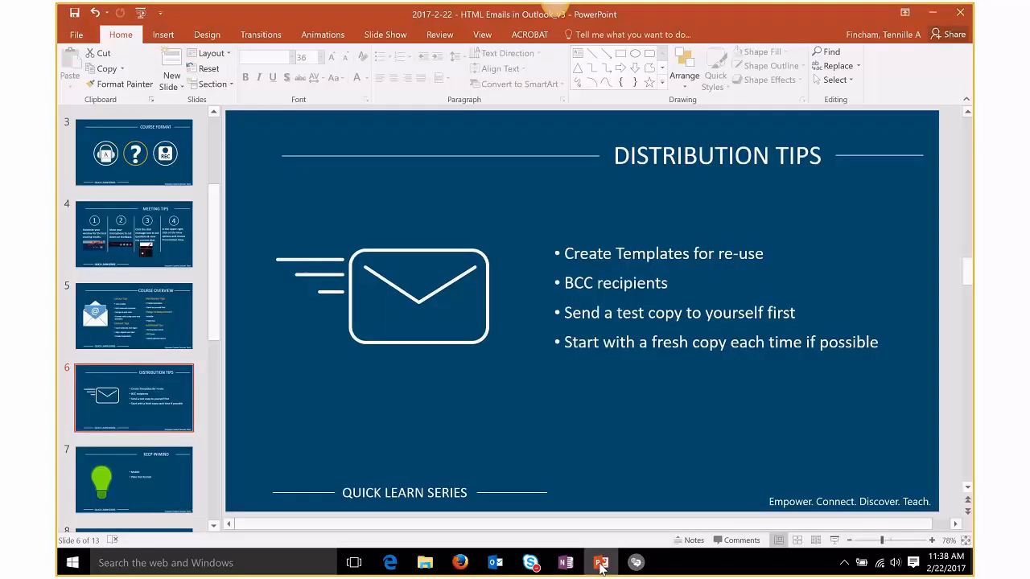
click(834, 540)
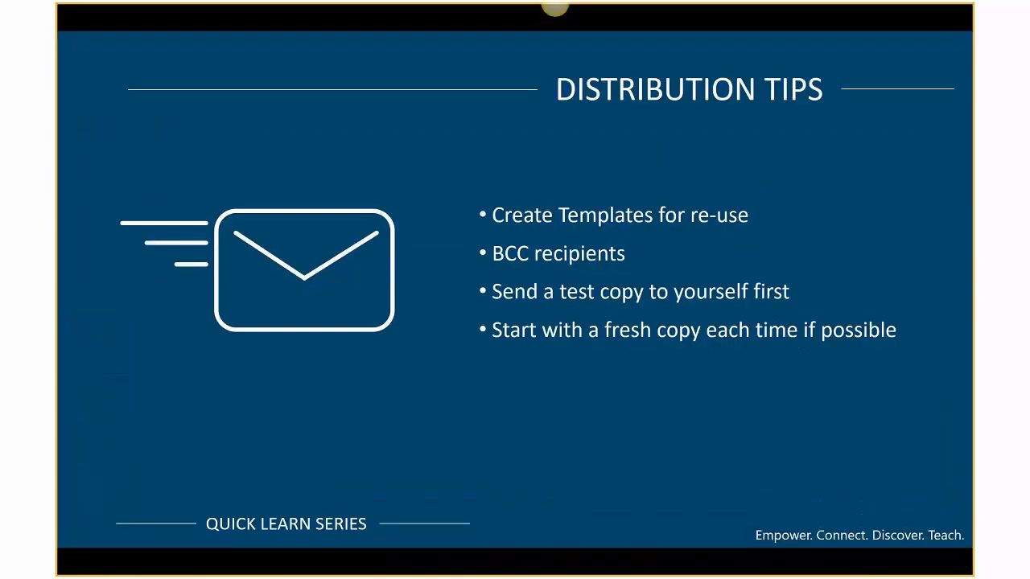
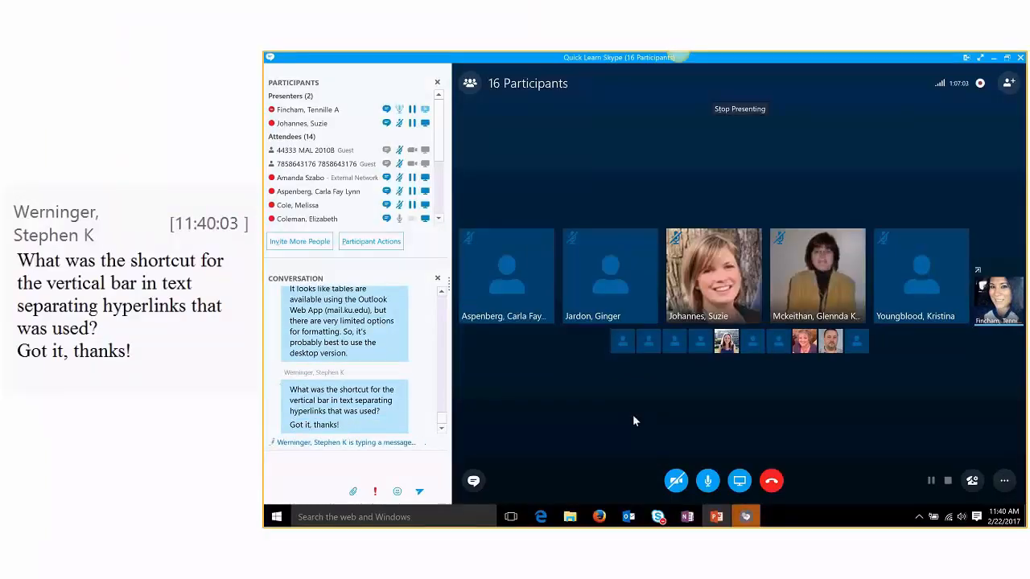
Step: Present the Distribution Tips slide full screen, advance to Keep in Mind, then end the show
click(995, 60)
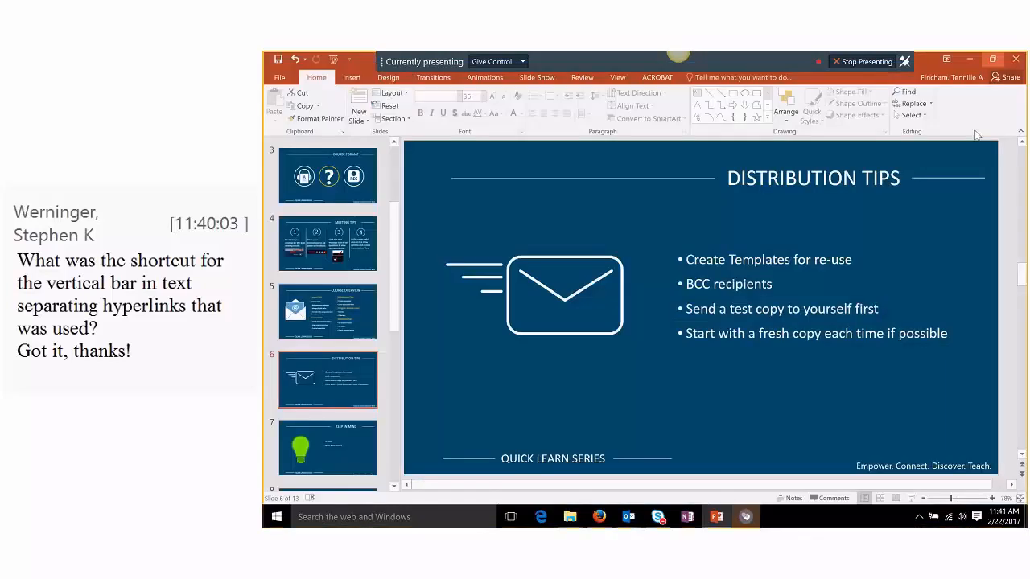
click(912, 498)
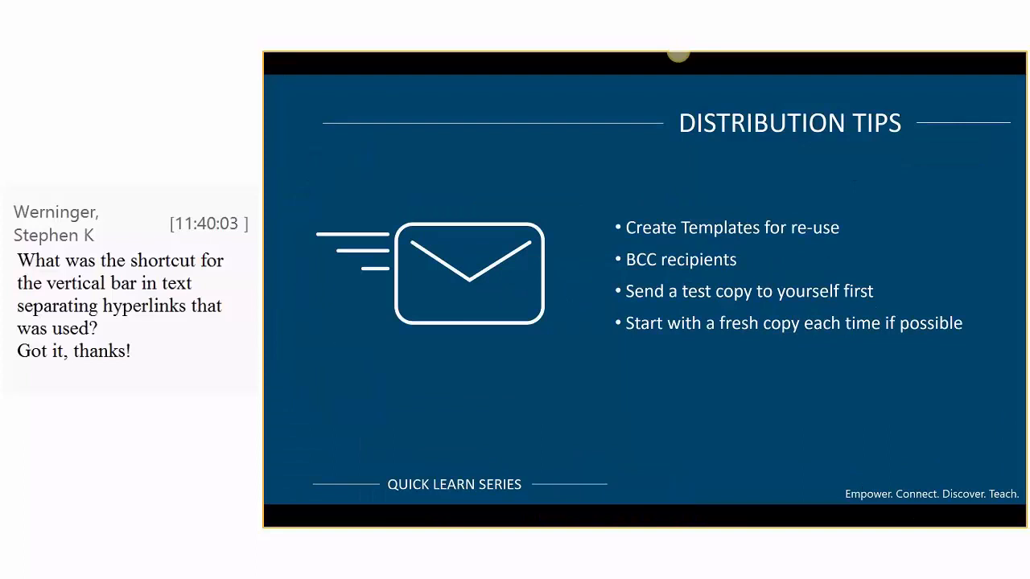
key(Right)
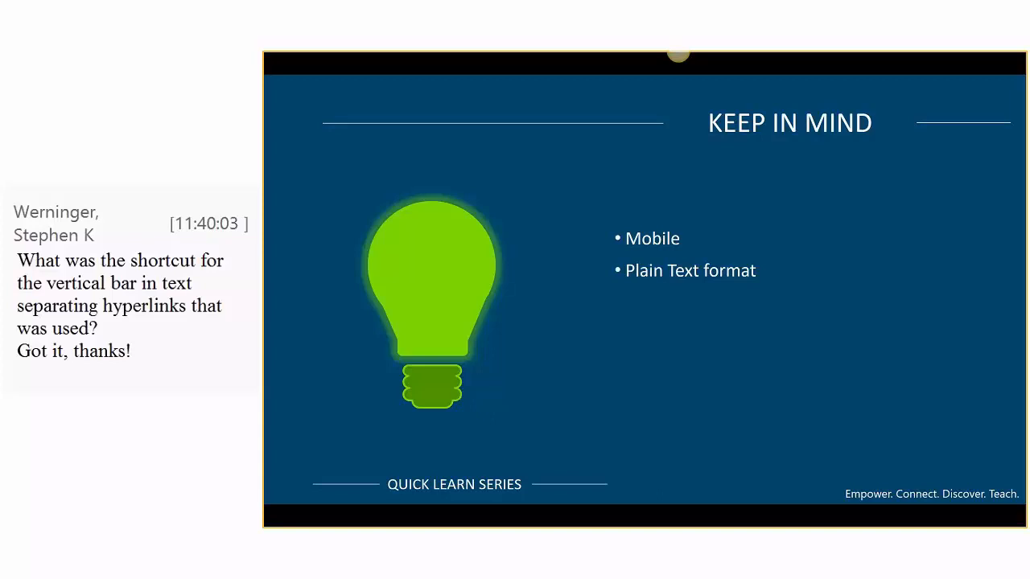
key(Escape)
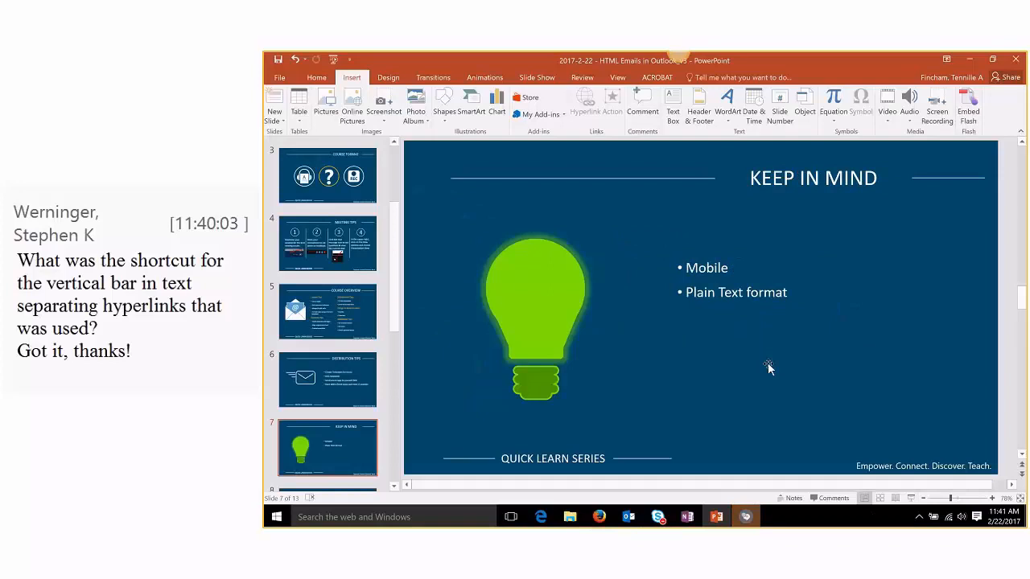
mouse_move(628, 516)
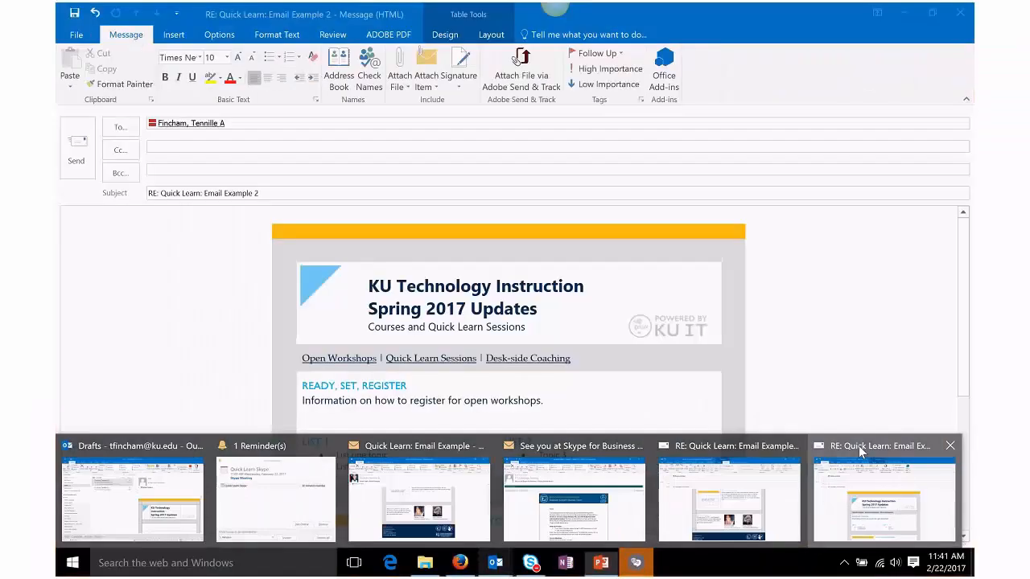
Step: Bring up the Email Example 2 reply and select its row of navigation links
click(954, 465)
click(299, 233)
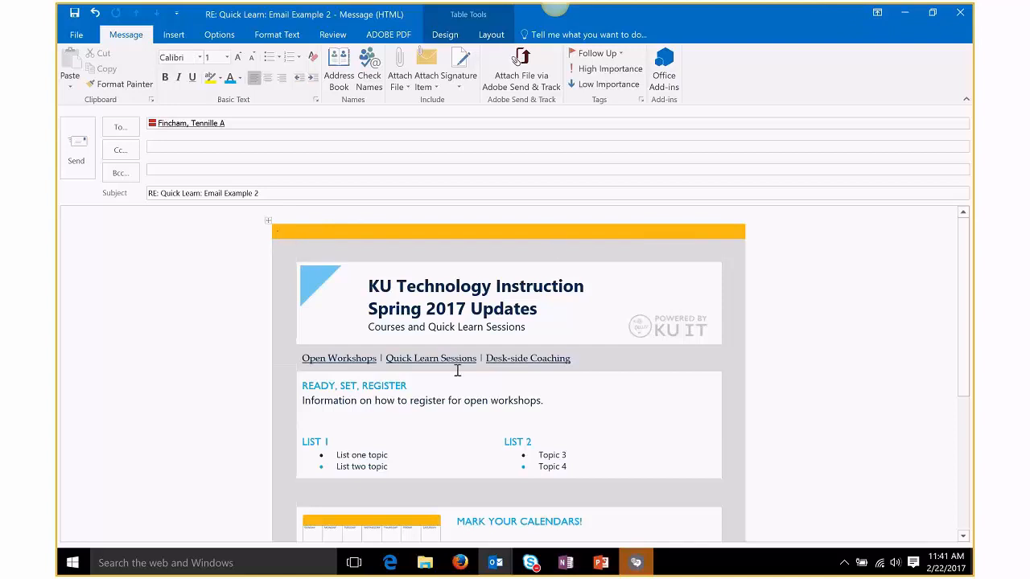
click(84, 252)
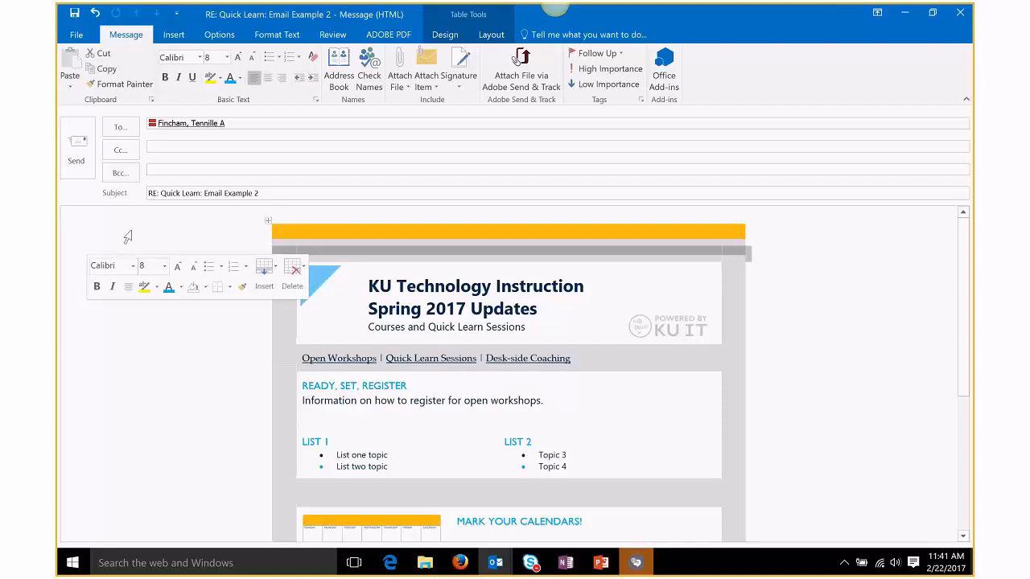
click(84, 357)
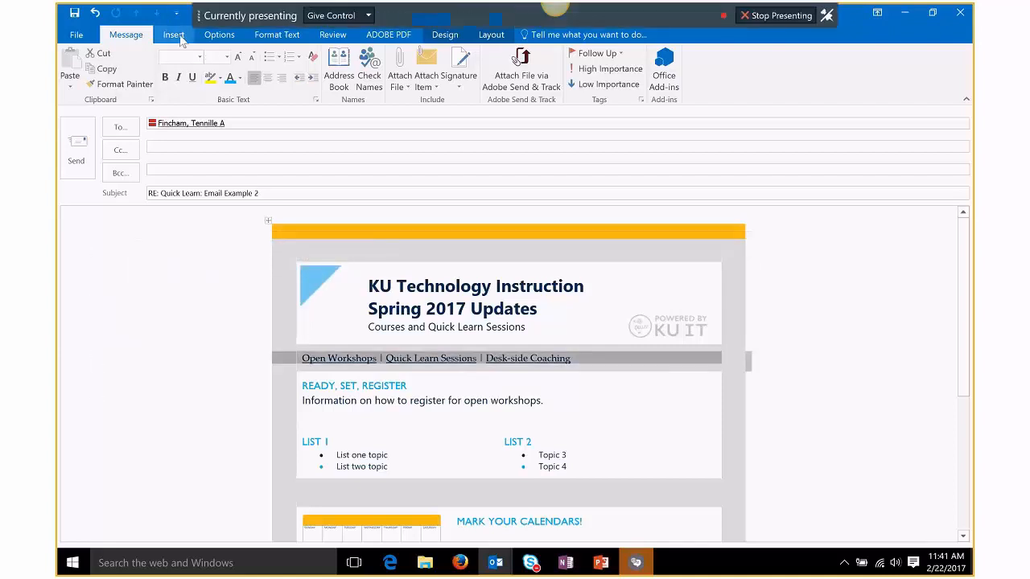
Step: Apply a light blue page colour to the message, then change it to dark navy
click(230, 34)
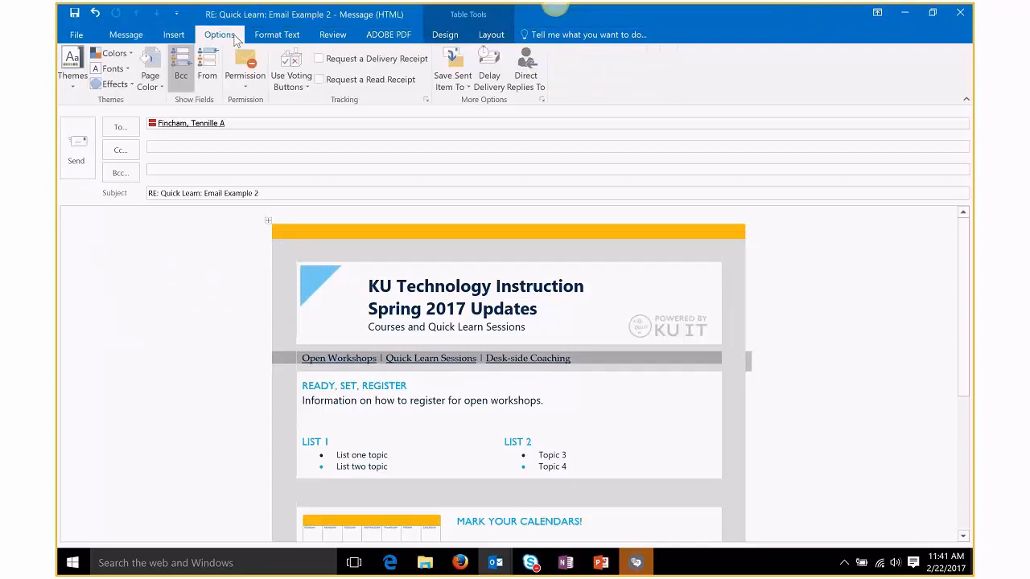
click(161, 88)
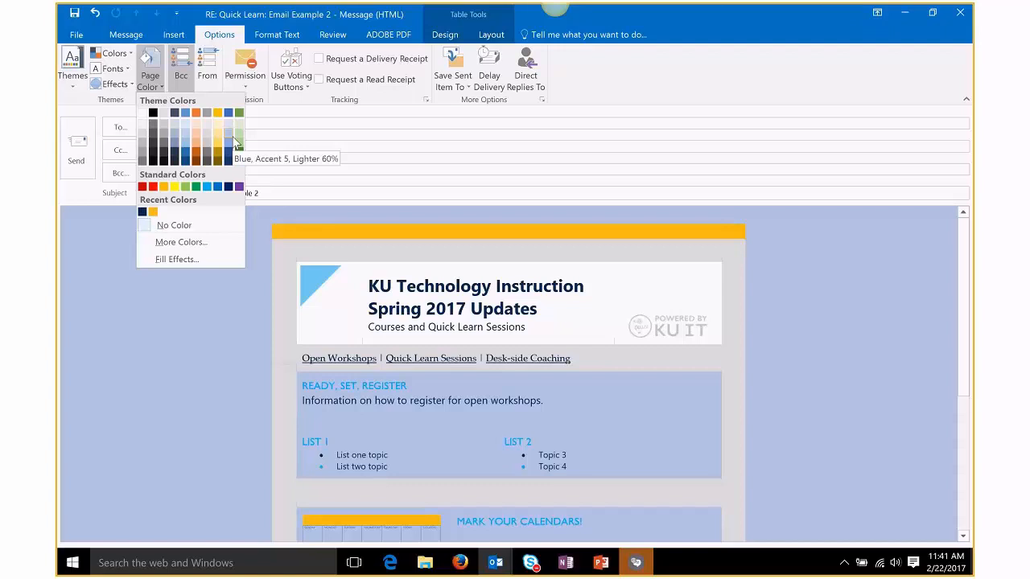
click(235, 143)
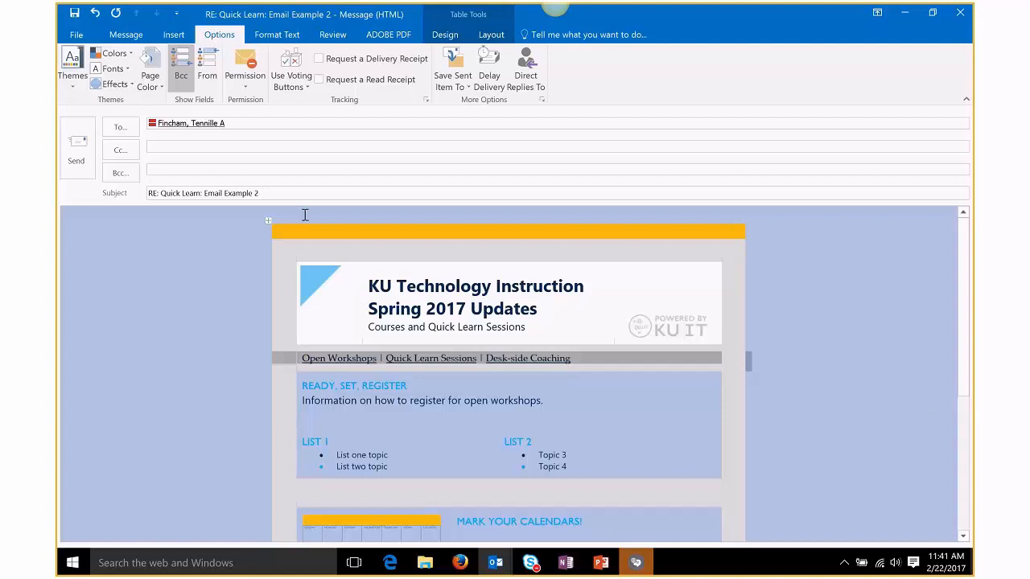
click(150, 80)
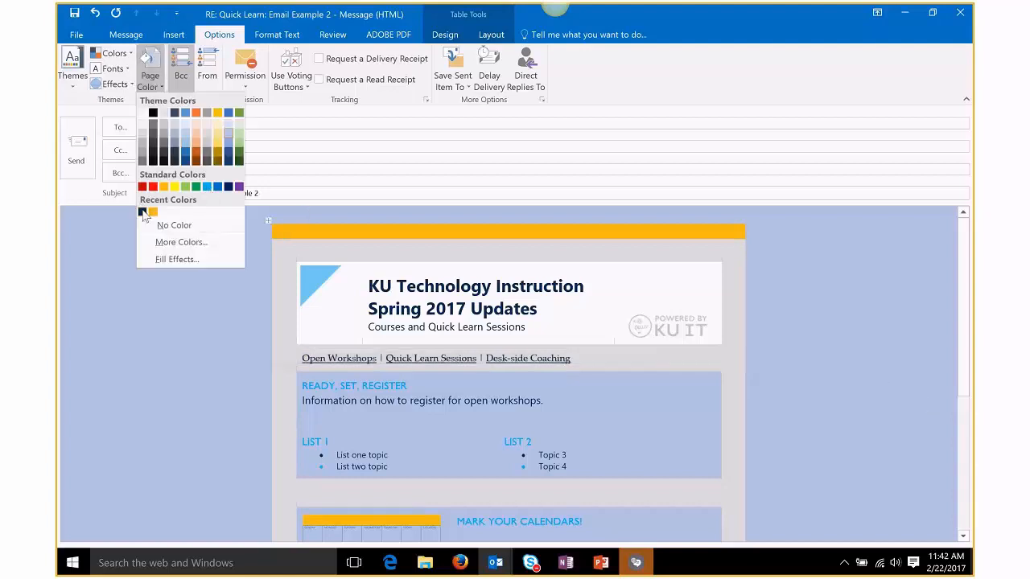
key(Escape)
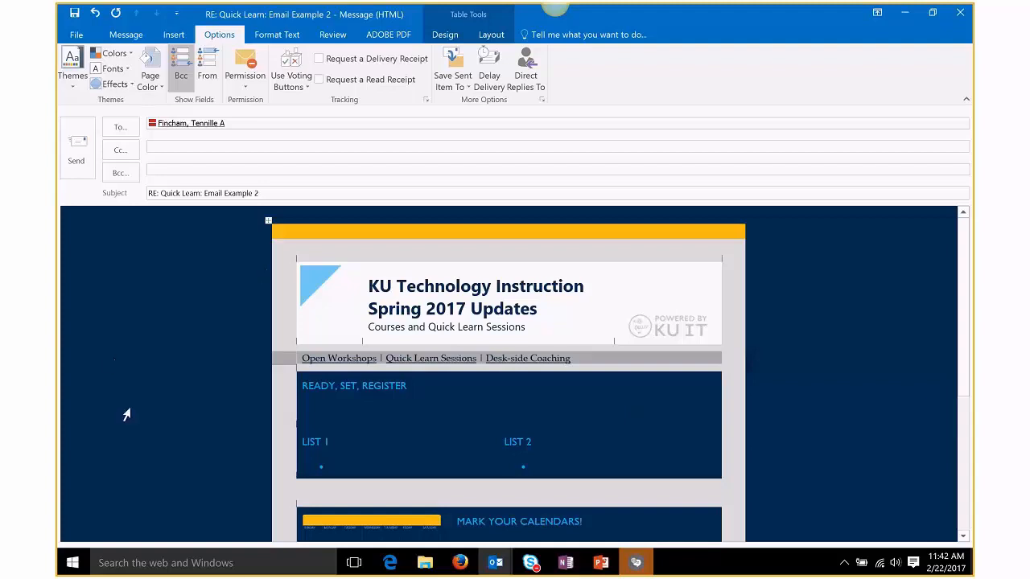
click(383, 251)
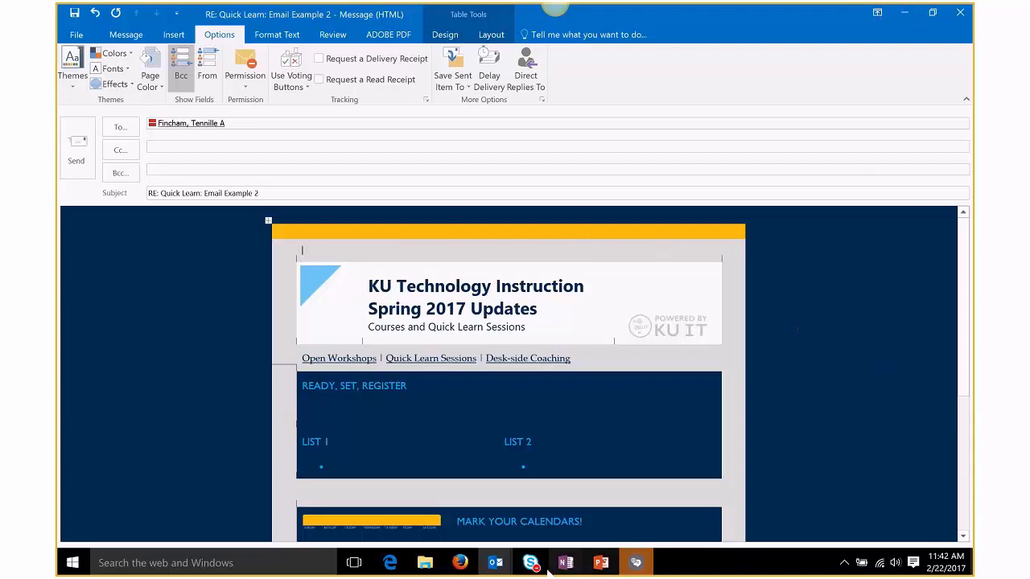
Step: Select slide 7, Keep in Mind, present it full screen, then end the slide show
mouse_move(601, 563)
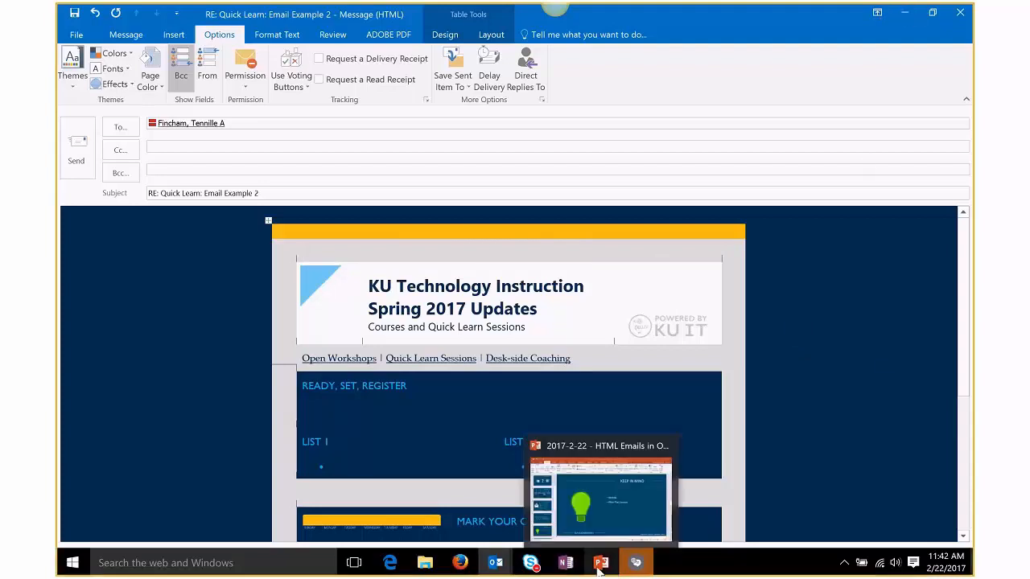
click(603, 444)
scroll(625, 422, up, 2)
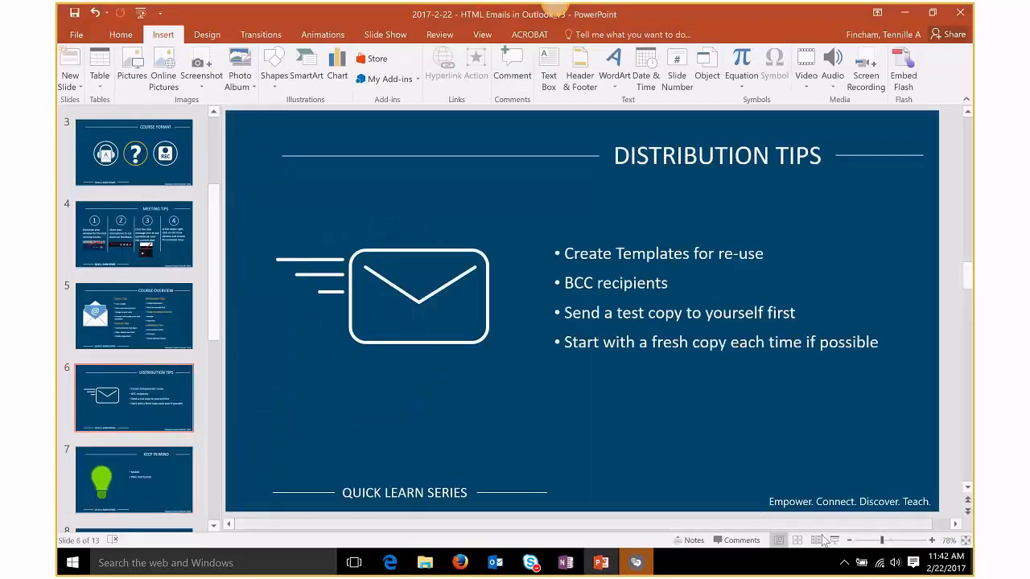
click(111, 472)
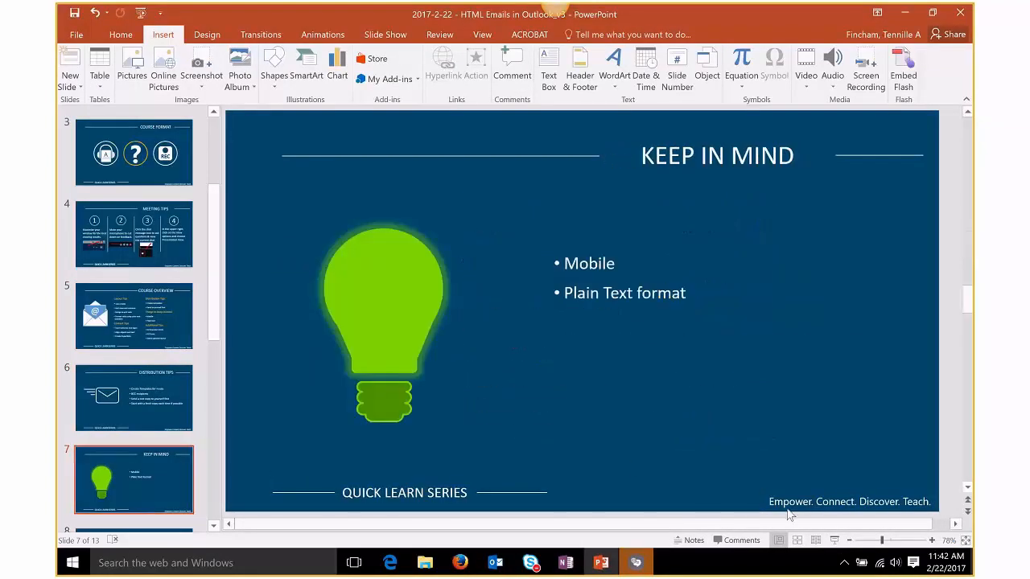
click(834, 540)
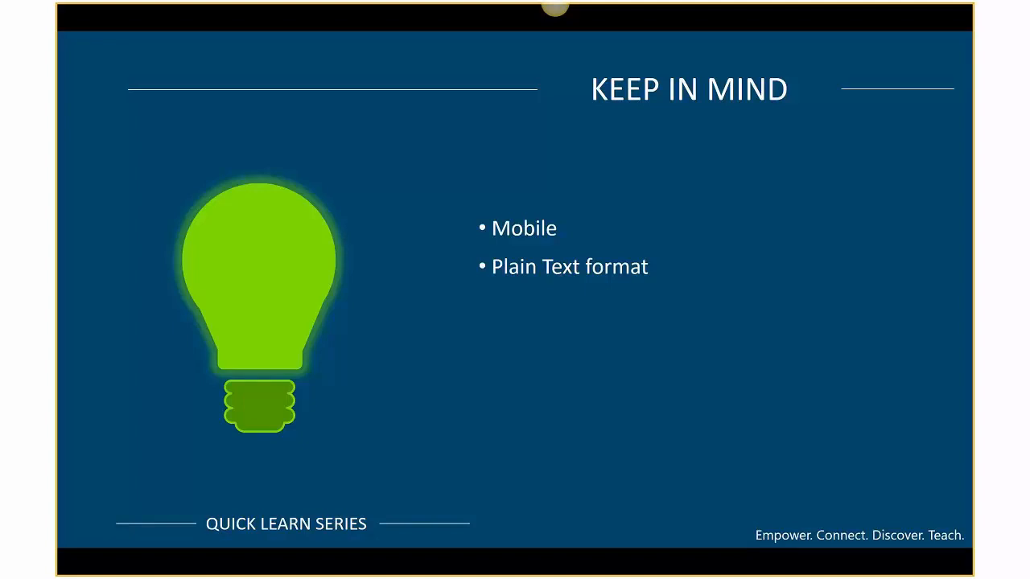
key(Escape)
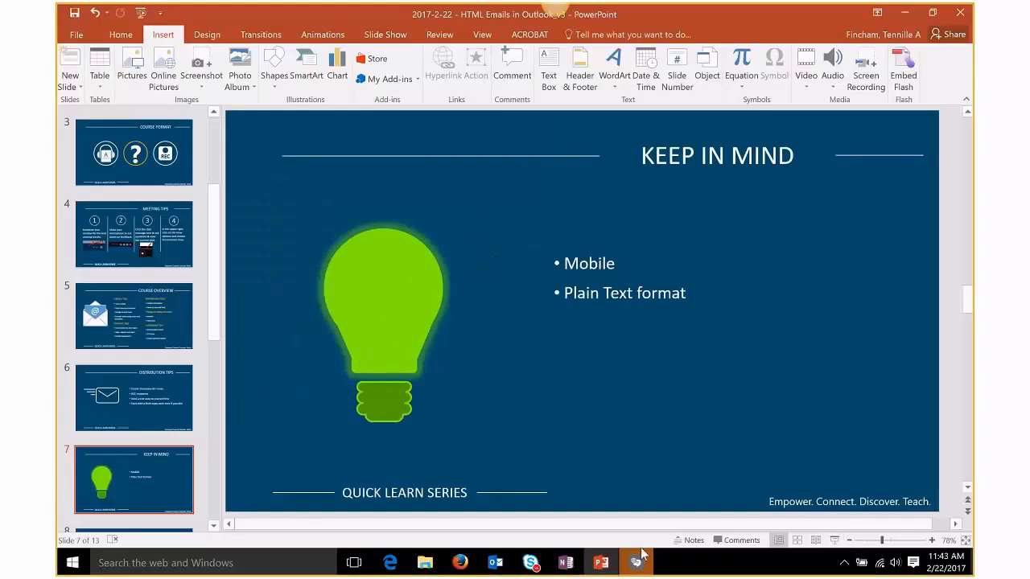
Step: Move from the Quick Learn message and slides to the Outlook Drafts window
click(490, 565)
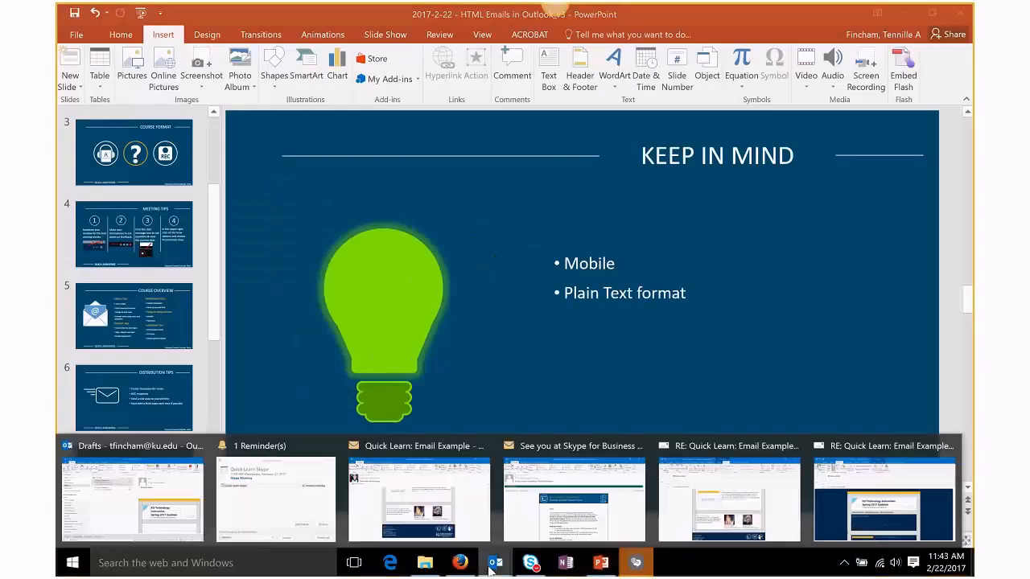
click(390, 459)
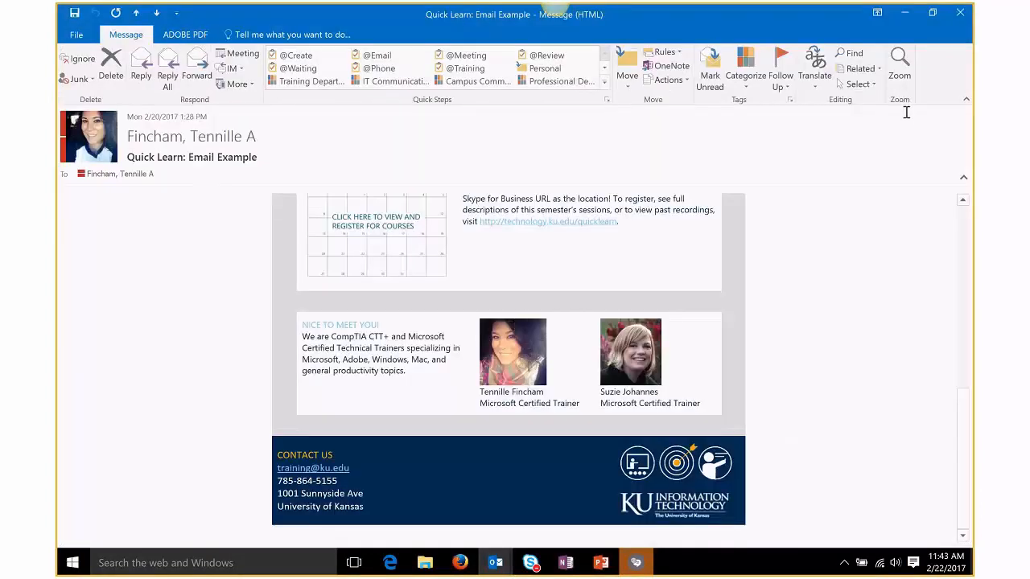
scroll(863, 487, up, 3)
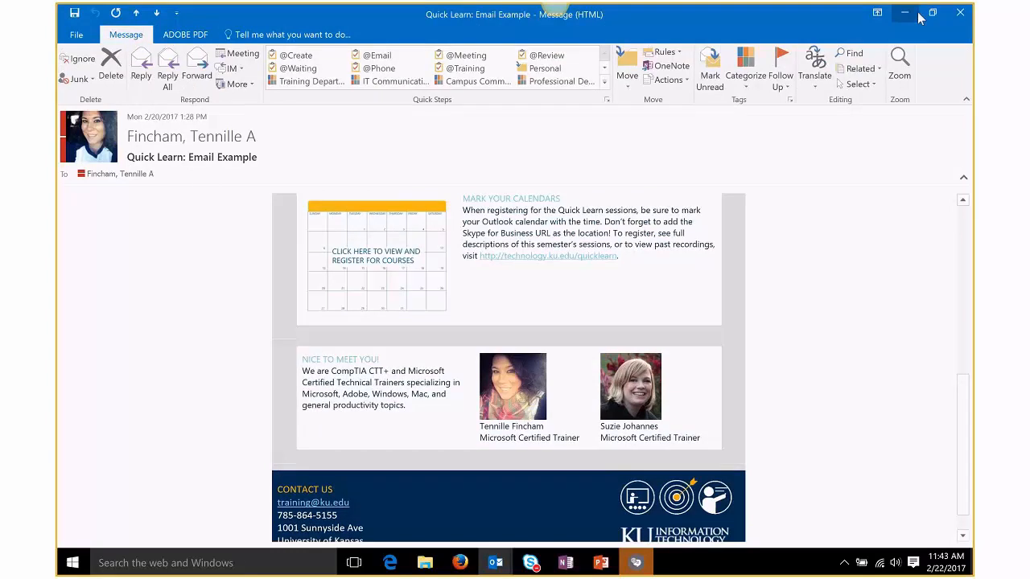
key(alt+Tab)
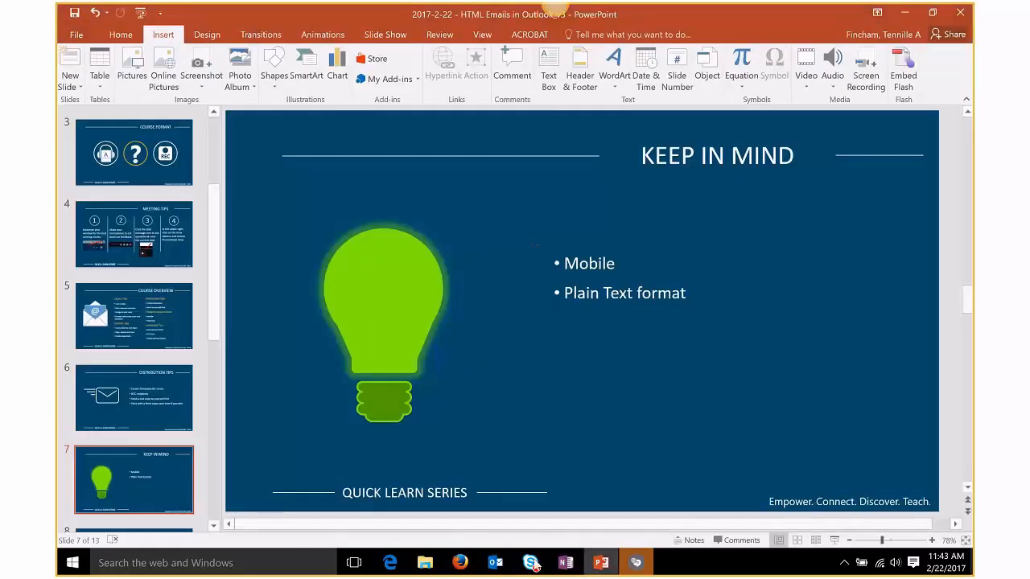
mouse_move(495, 563)
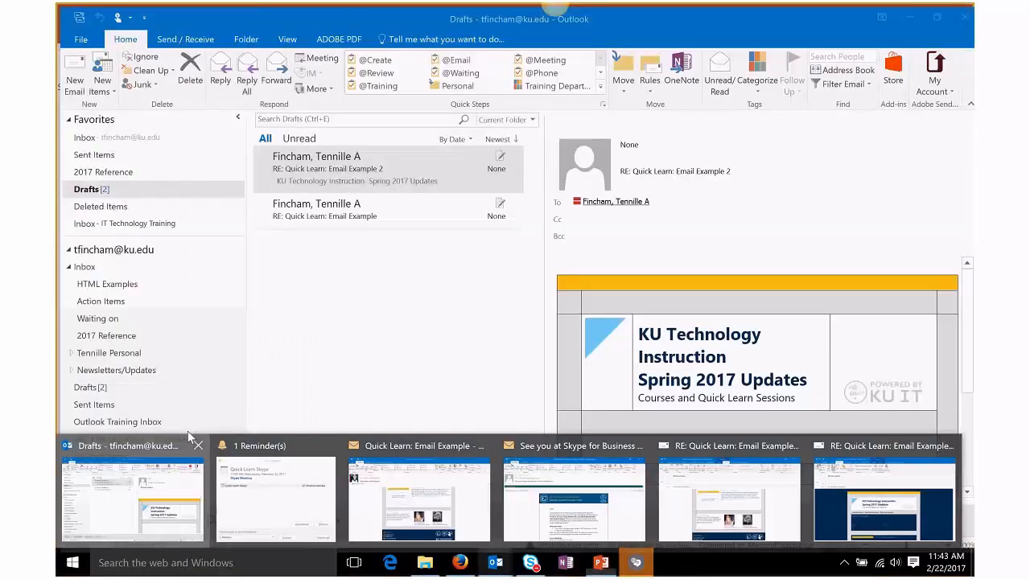
click(188, 438)
Step: Start a new email, show its Format Text settings, and select the signature block
key(ctrl+n)
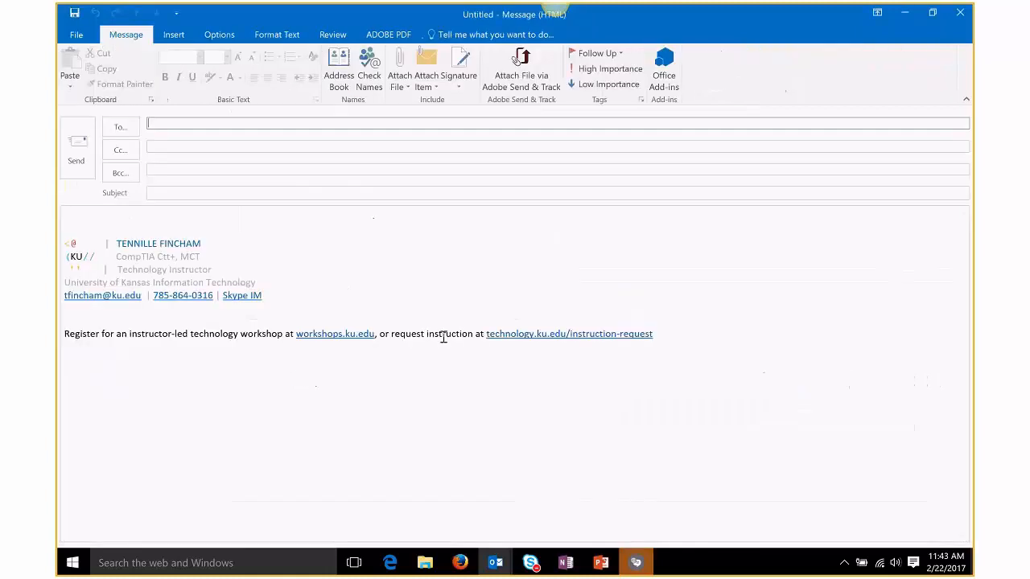
click(215, 37)
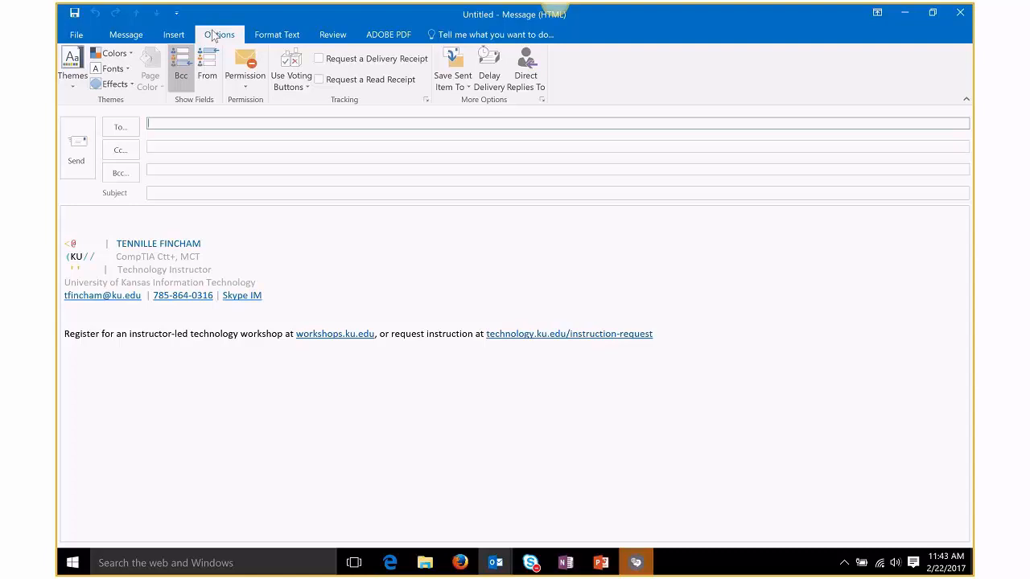
click(273, 39)
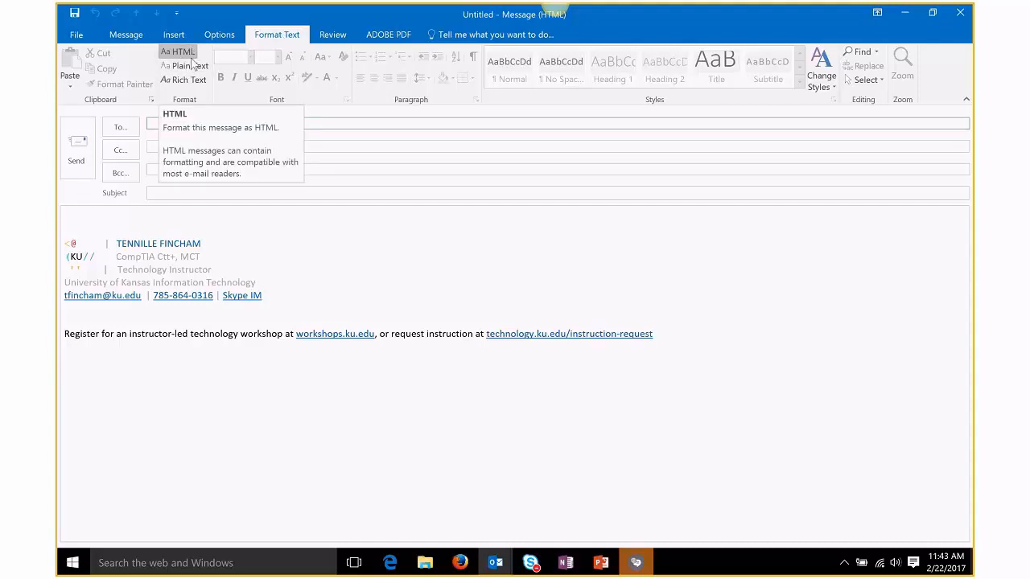
scroll(184, 57, up, 1)
click(276, 40)
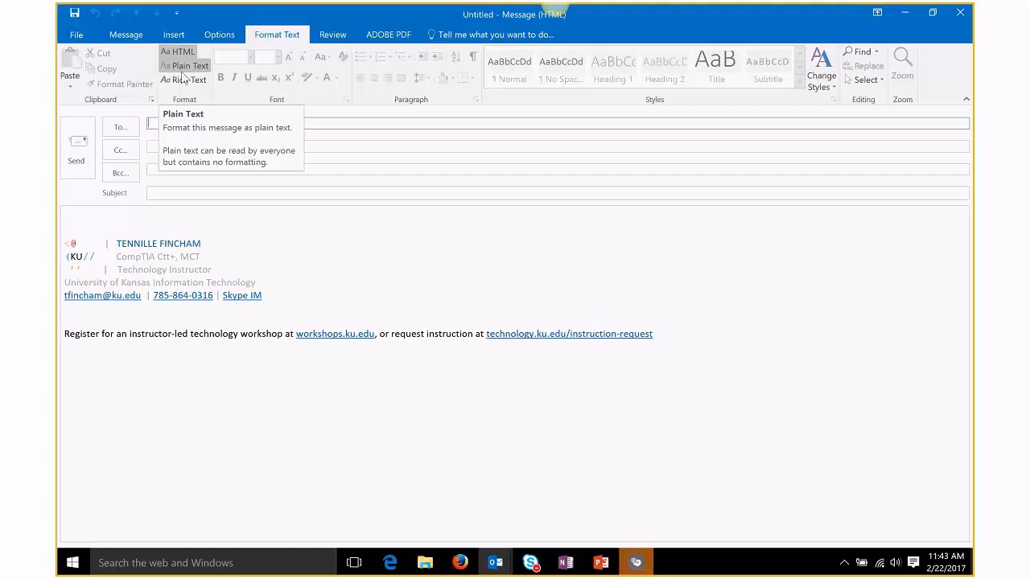
drag(653, 336, 98, 231)
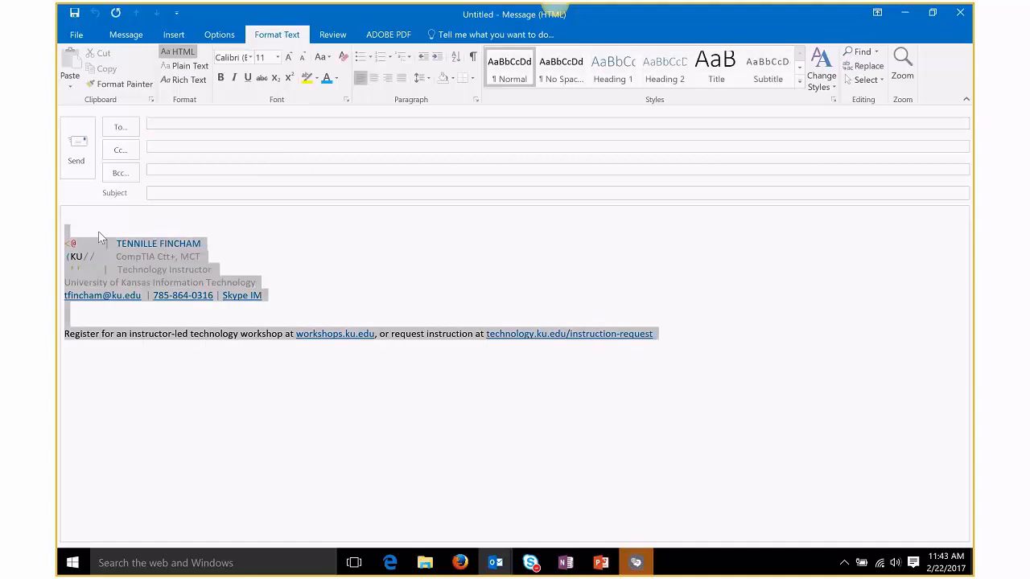
Step: Switch the untitled message to Plain Text past the Compatibility Checker, back to HTML, then minimize it
click(185, 65)
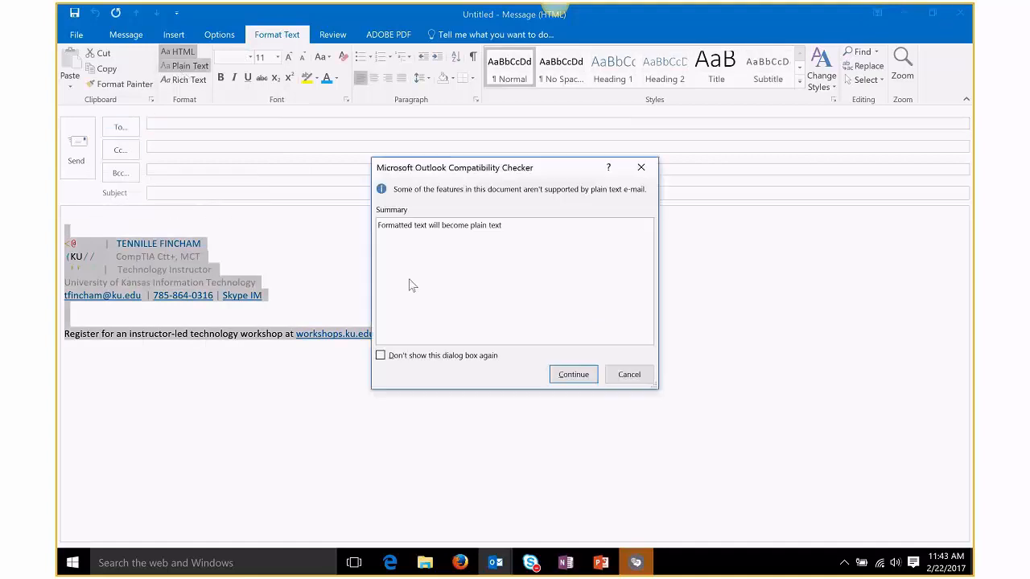
click(575, 375)
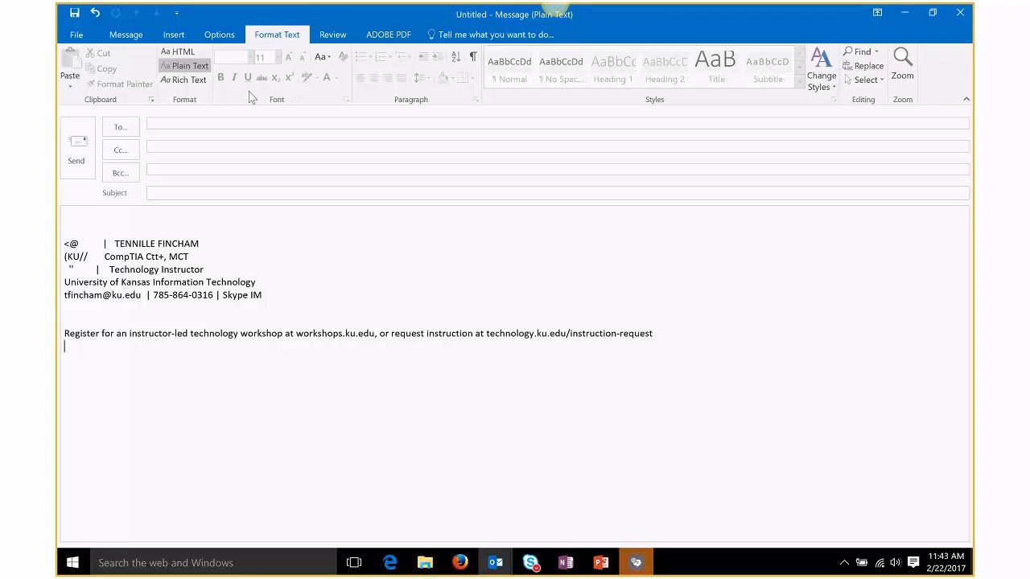
click(177, 52)
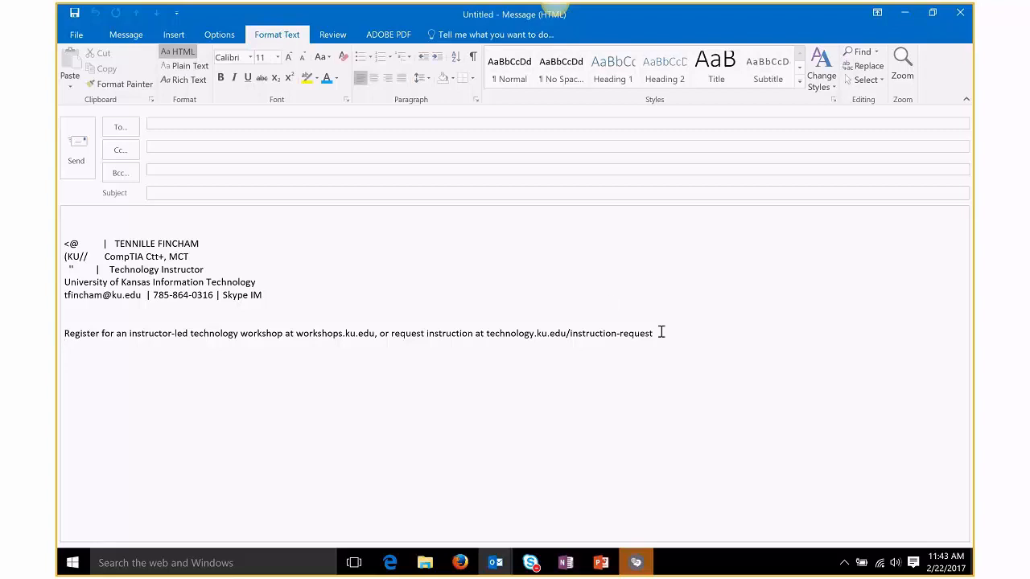
key(ctrl+a)
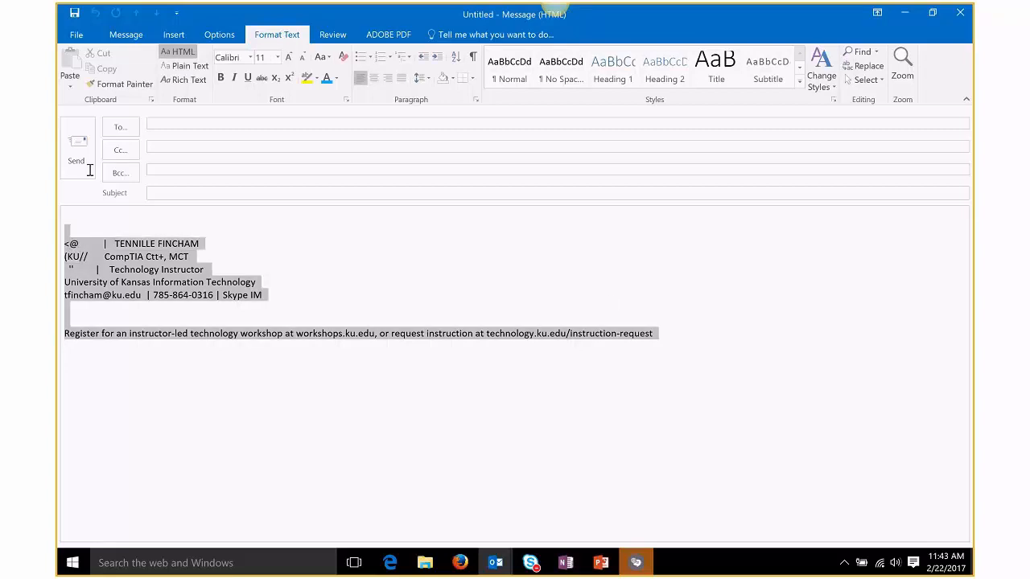
click(904, 13)
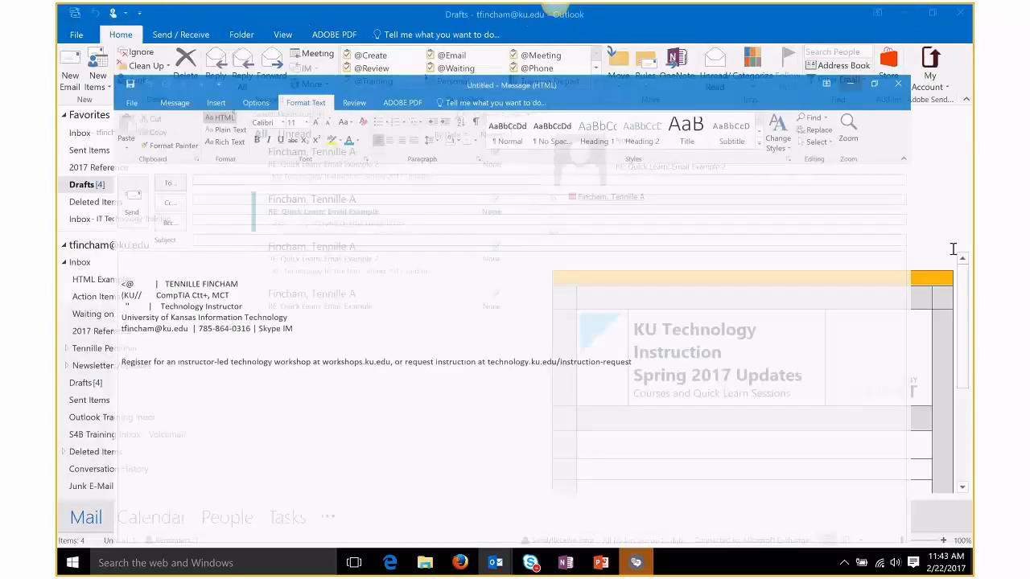
Step: Start the slide show from slide 7 with Shift+F5 and advance to Additional Tips
click(597, 558)
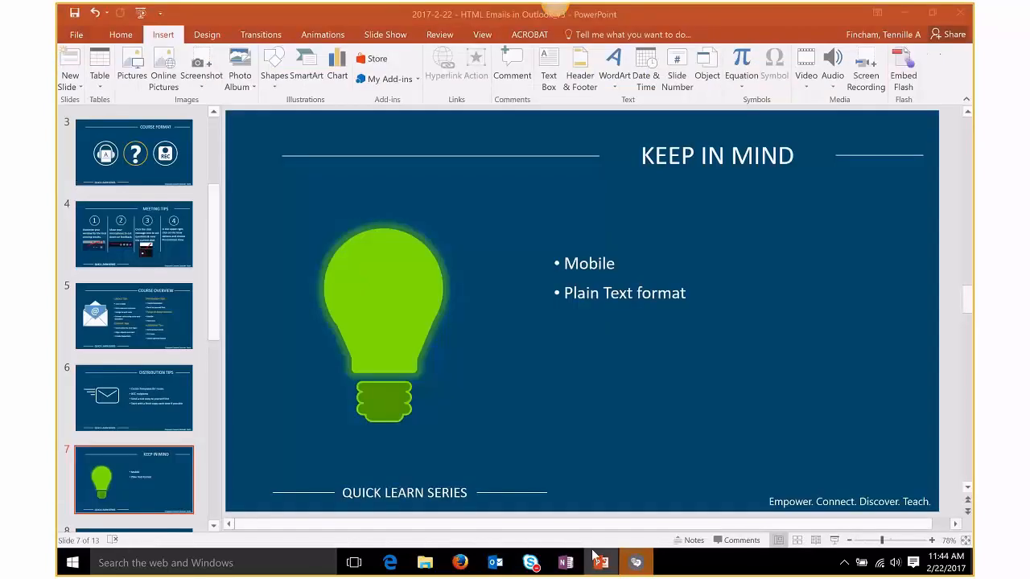
scroll(150, 486, down, 3)
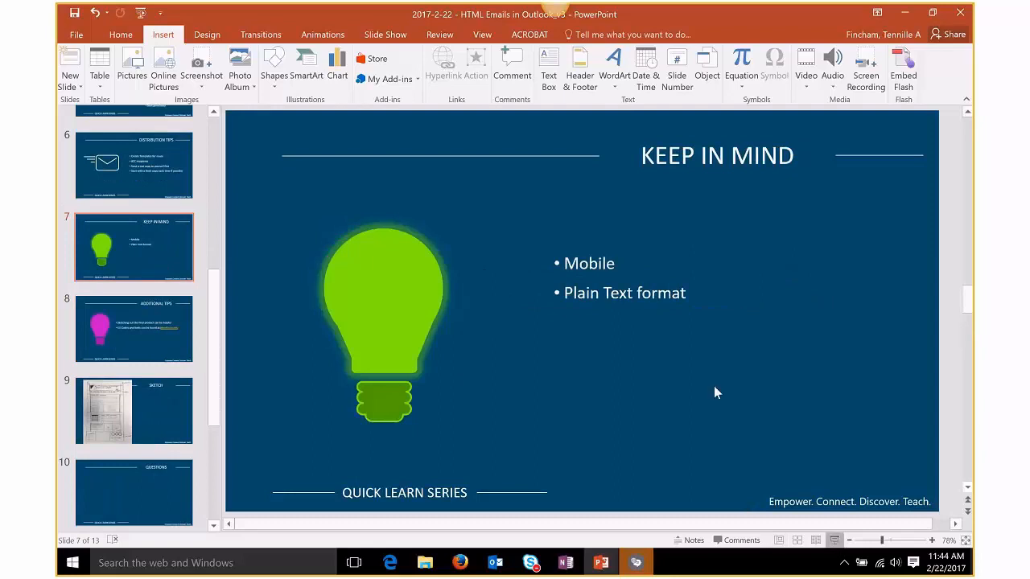
key(shift+F5)
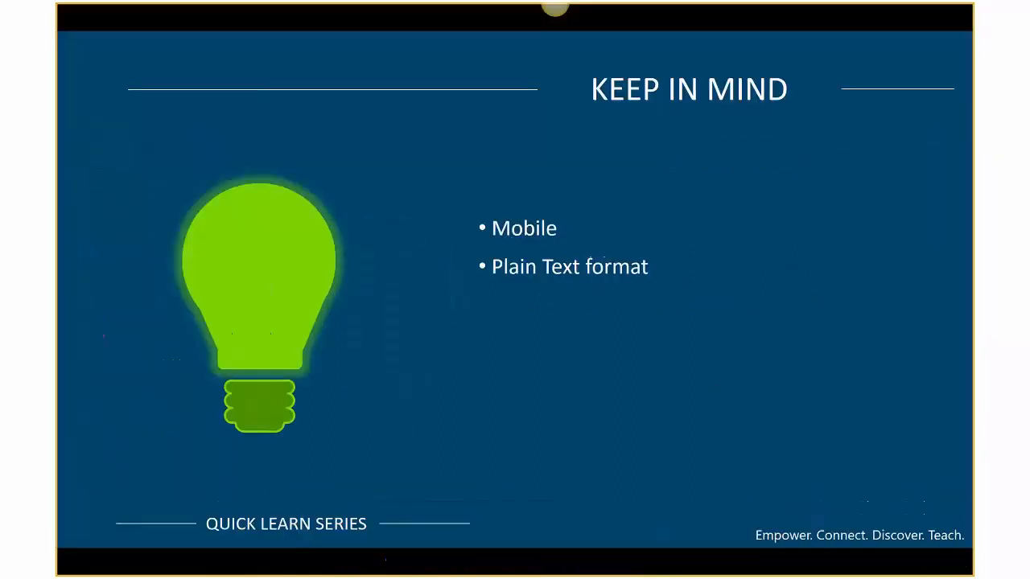
key(Right)
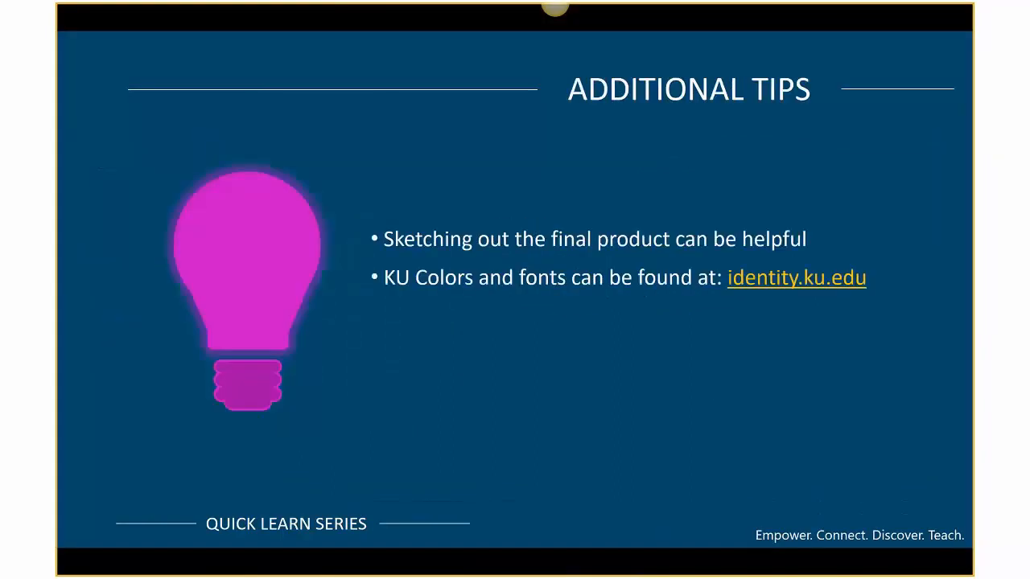